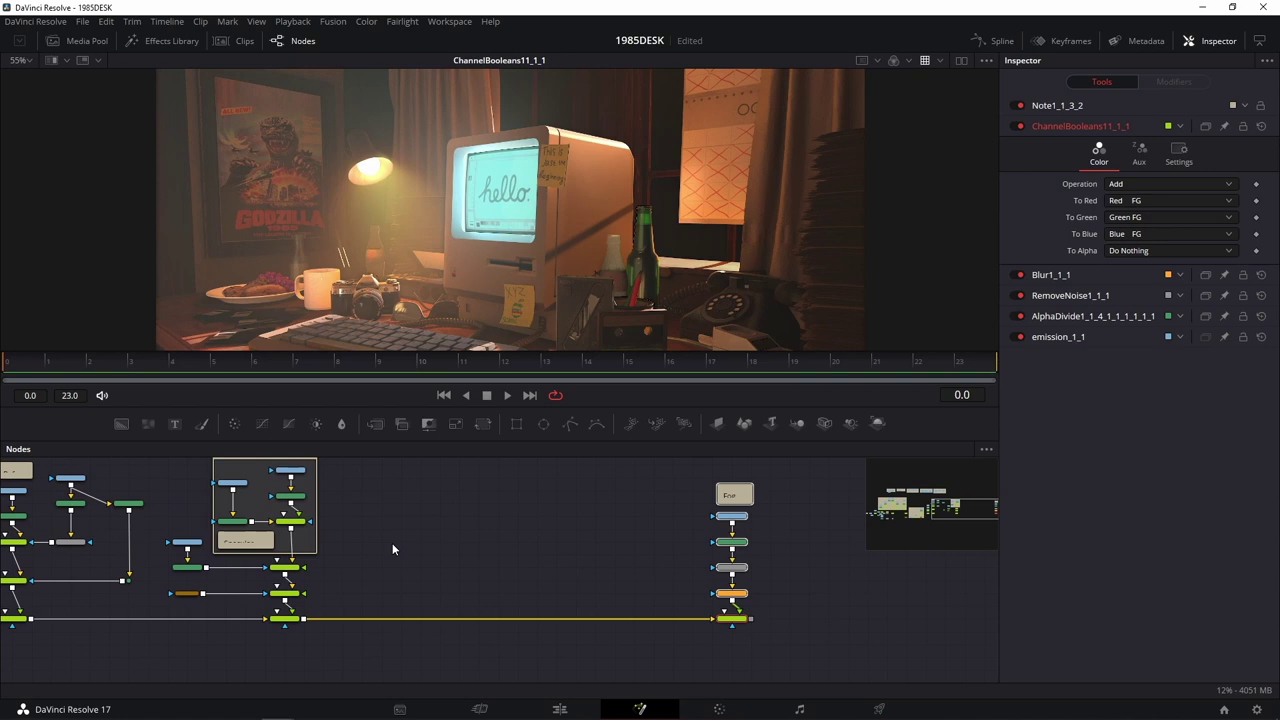
Paste the P_1_1 and N_1_1 loaders, shift them right, and view P_1_1.
{"action": "scroll", "coordinate": [392, 543], "scroll_direction": "up", "scroll_amount": 3}
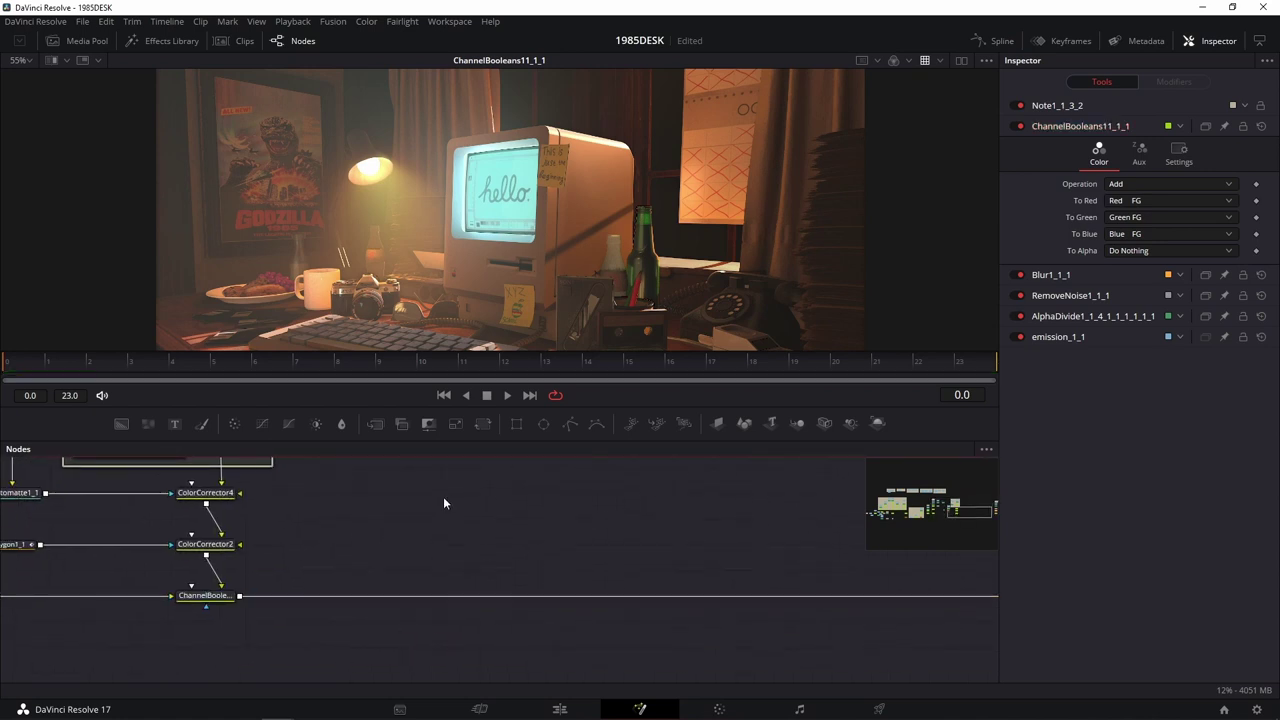
{"action": "key", "text": "ctrl+v"}
{"action": "left_click_drag", "start_coordinate": [455, 534], "coordinate": [587, 534]}
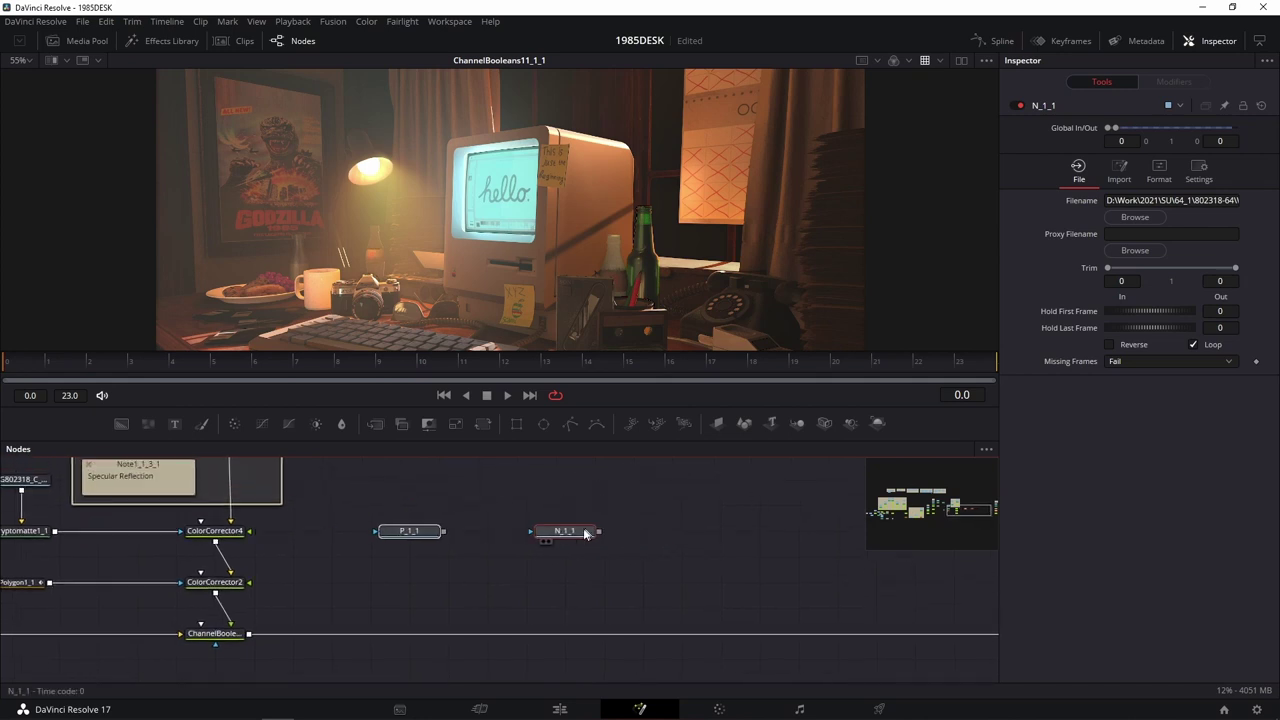
{"action": "left_click", "coordinate": [408, 531], "text": "ctrl"}
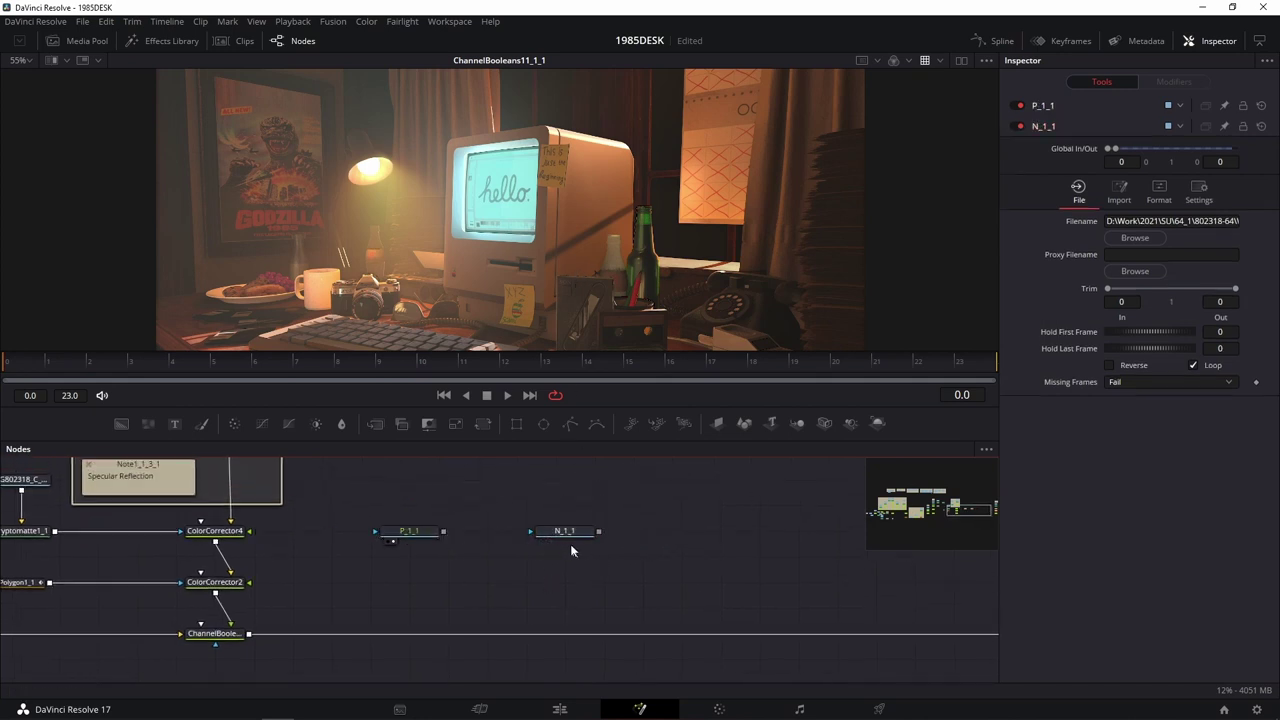
{"action": "key", "text": "1"}
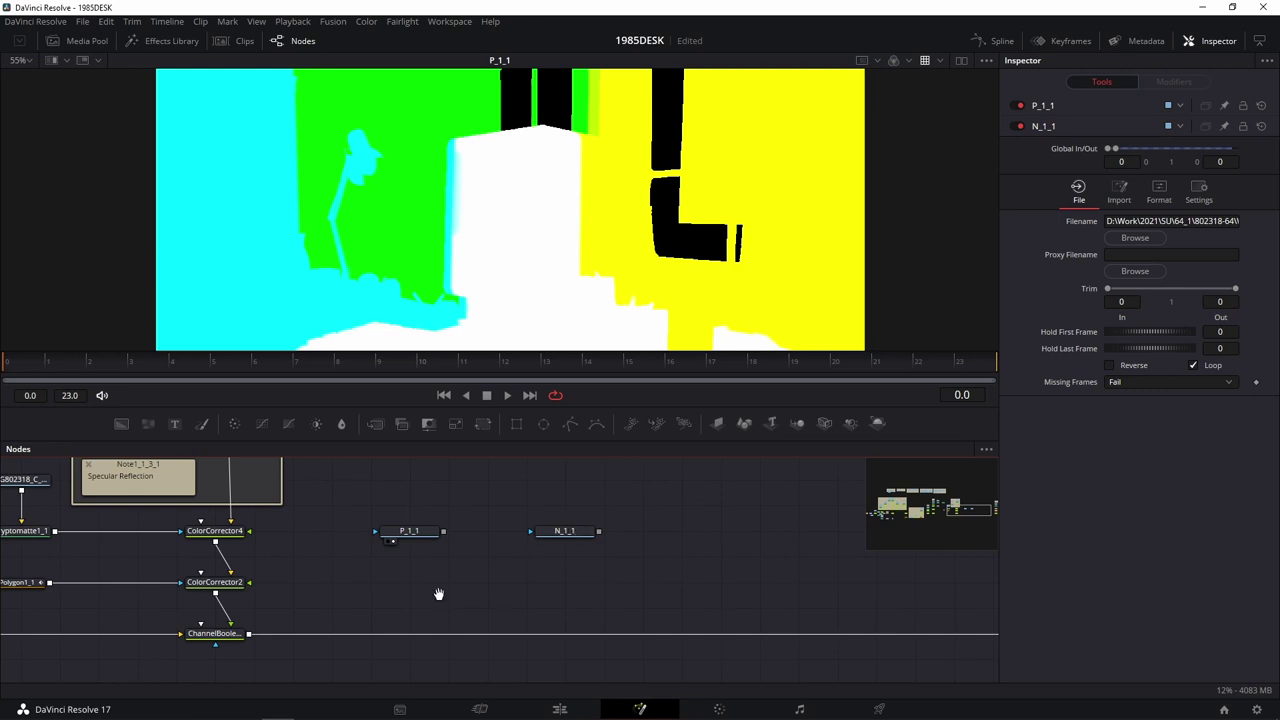
Nudge P_1_1 up-left, save the project, and preview the N_1_1 pass.
{"action": "left_click_drag", "start_coordinate": [437, 594], "coordinate": [488, 578]}
{"action": "left_click_drag", "start_coordinate": [462, 517], "coordinate": [423, 491]}
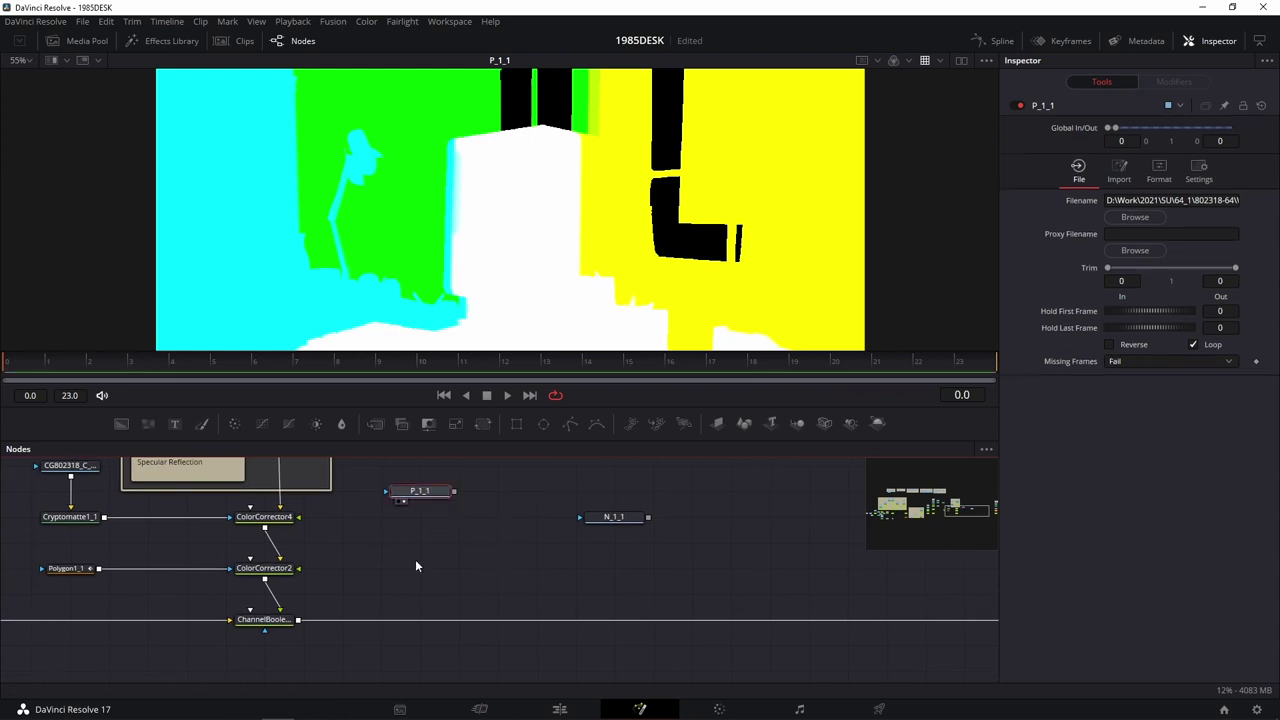
{"action": "key", "text": "ctrl+s"}
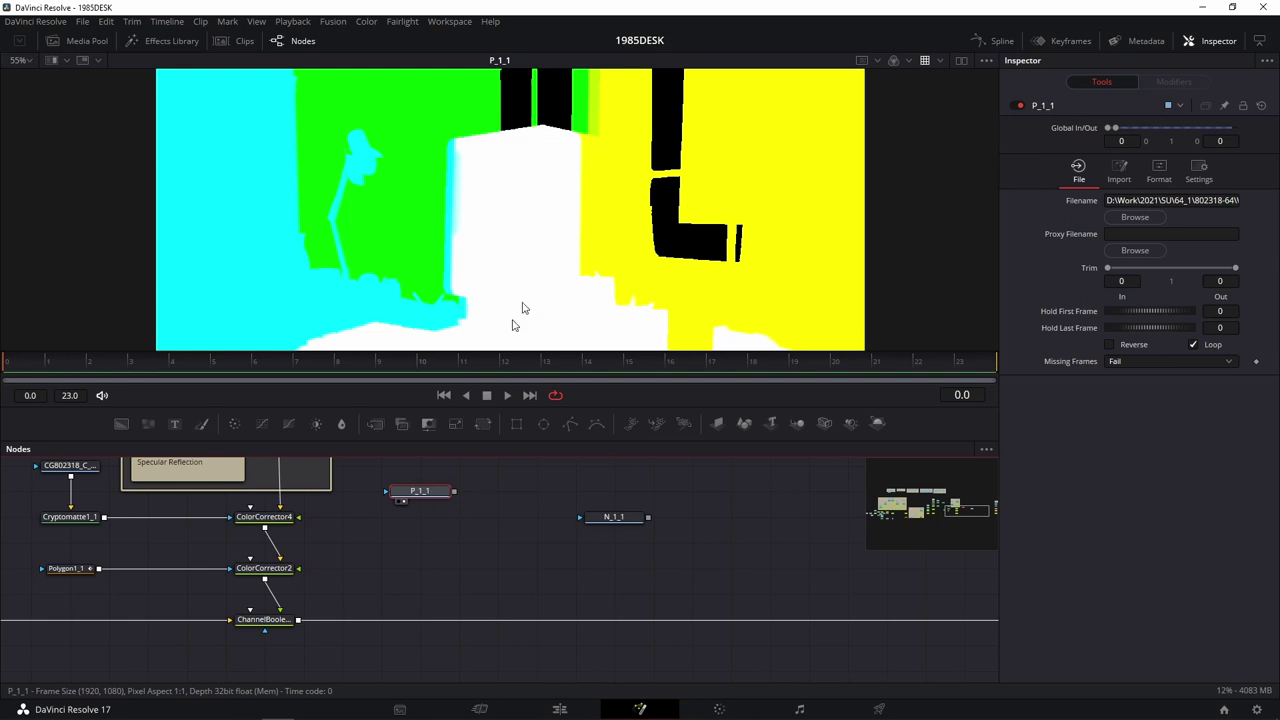
{"action": "mouse_move", "coordinate": [591, 297]}
{"action": "left_mouse_down"}
{"action": "mouse_move", "coordinate": [617, 250]}
{"action": "mouse_move", "coordinate": [585, 260]}
{"action": "left_mouse_up"}
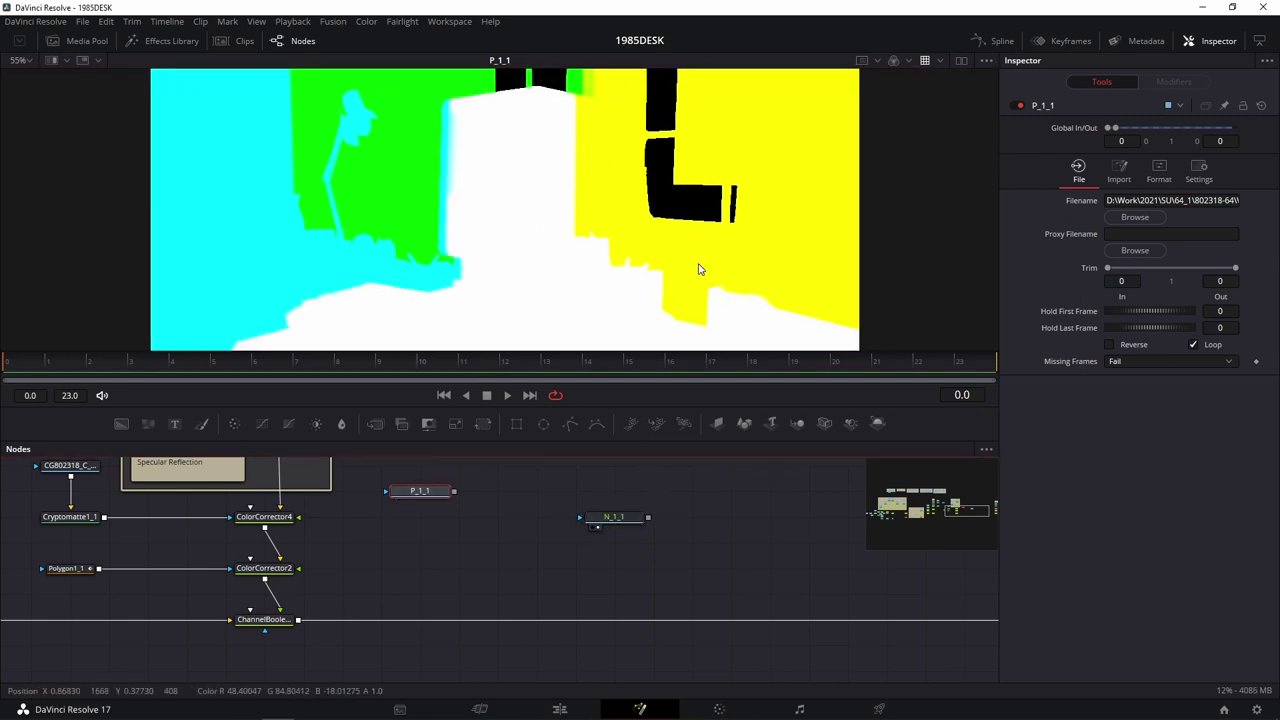
{"action": "key", "text": "1"}
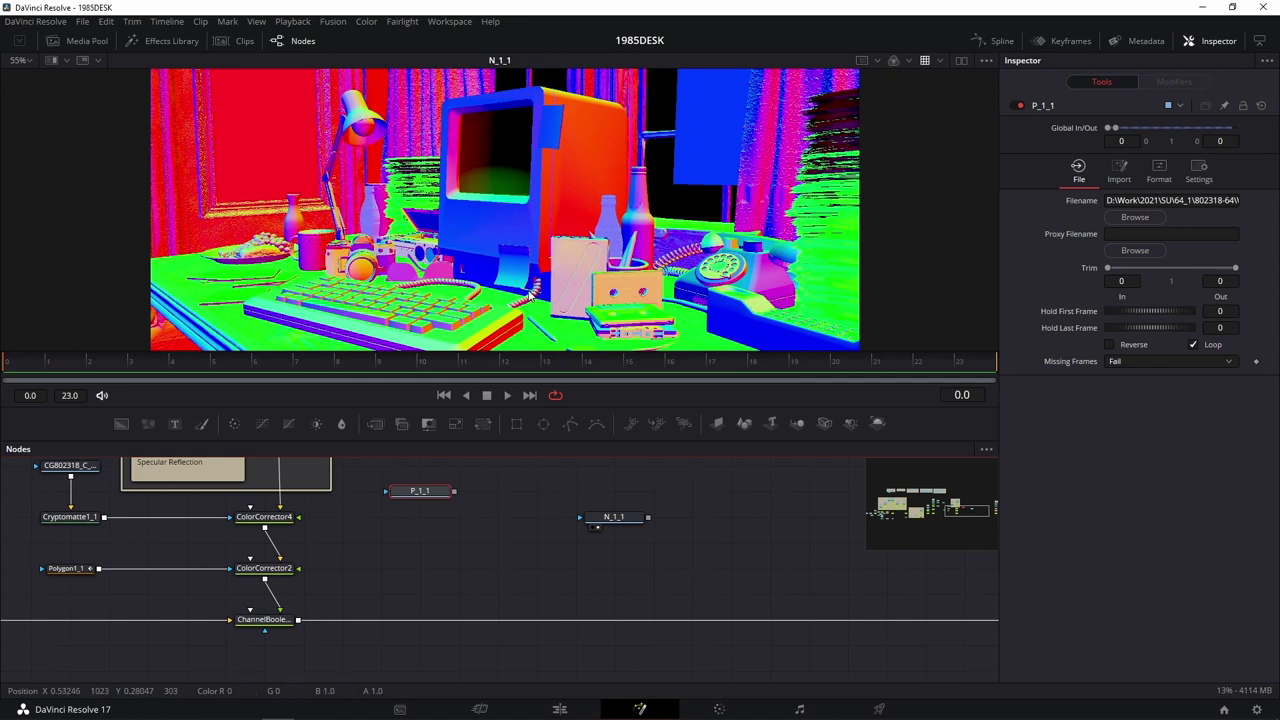
Line P_1_1 and N_1_1 up side by side at the same height.
{"action": "scroll", "coordinate": [523, 537], "scroll_direction": "left", "scroll_amount": 3}
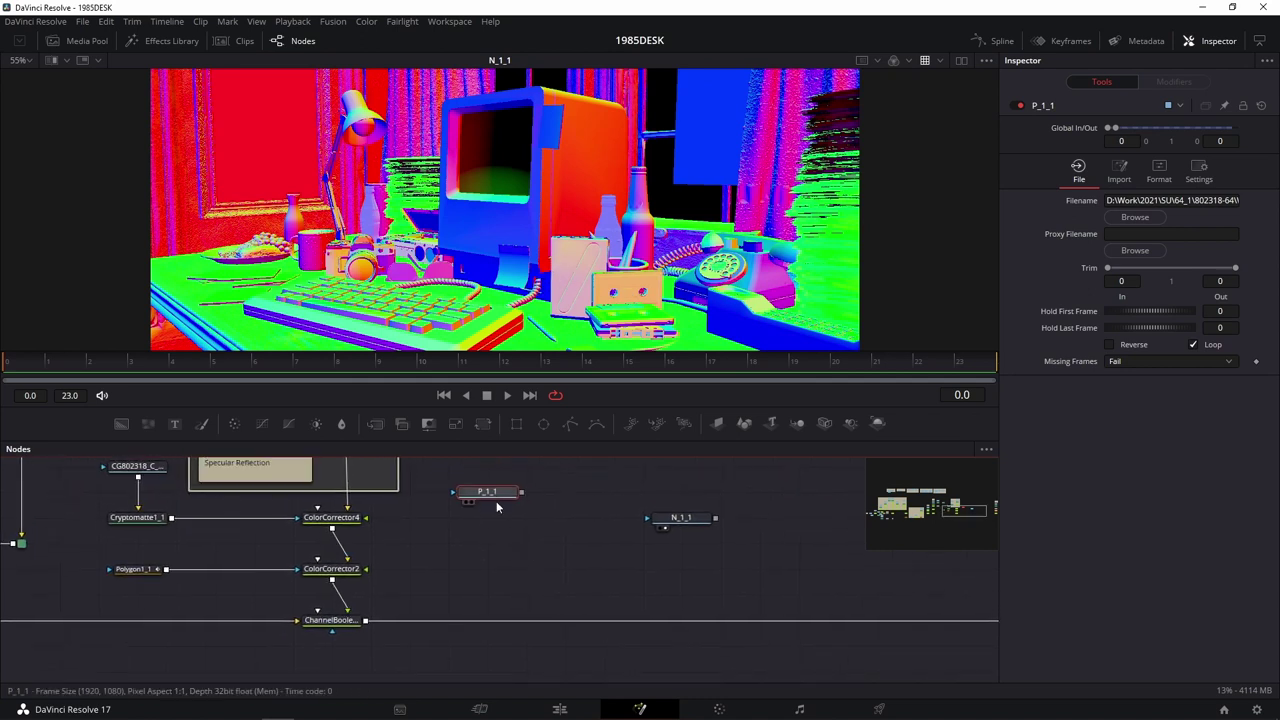
{"action": "left_click_drag", "start_coordinate": [497, 507], "coordinate": [498, 533]}
{"action": "scroll", "coordinate": [600, 560], "scroll_direction": "up", "scroll_amount": 3}
{"action": "scroll", "coordinate": [600, 560], "scroll_direction": "left", "scroll_amount": 2}
{"action": "left_click_drag", "start_coordinate": [722, 575], "coordinate": [660, 574]}
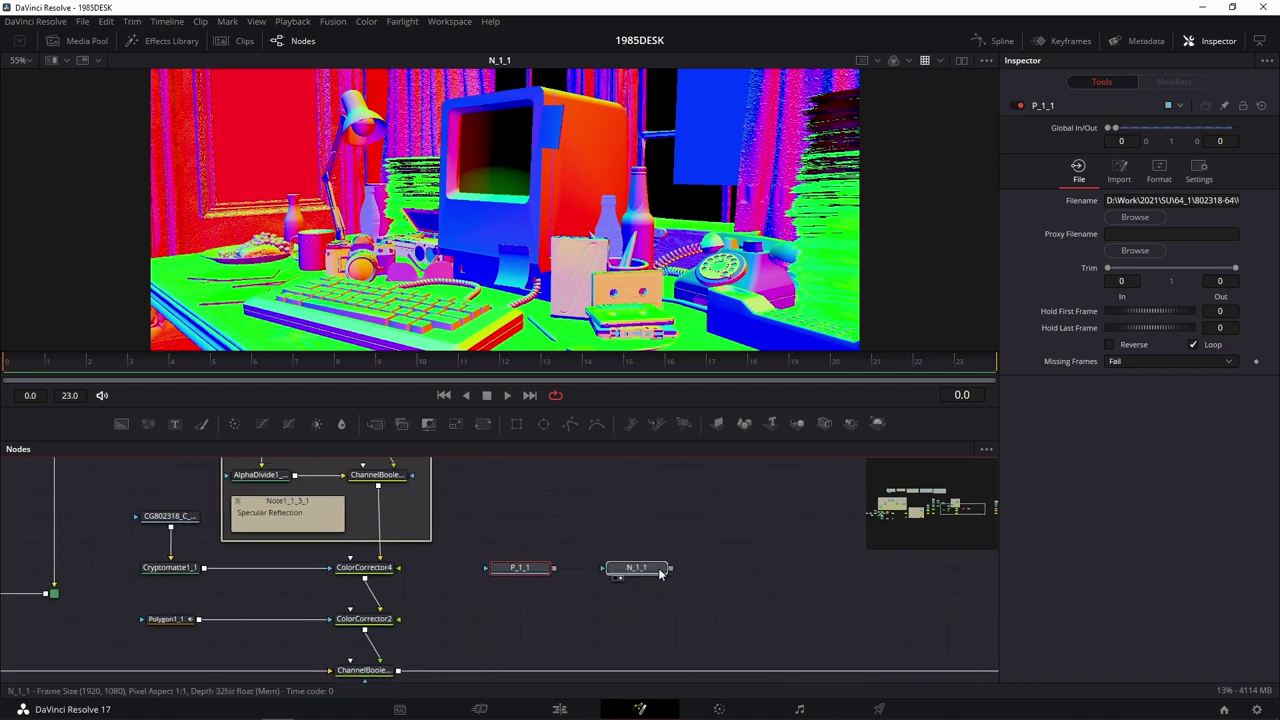
{"action": "left_click", "coordinate": [660, 574]}
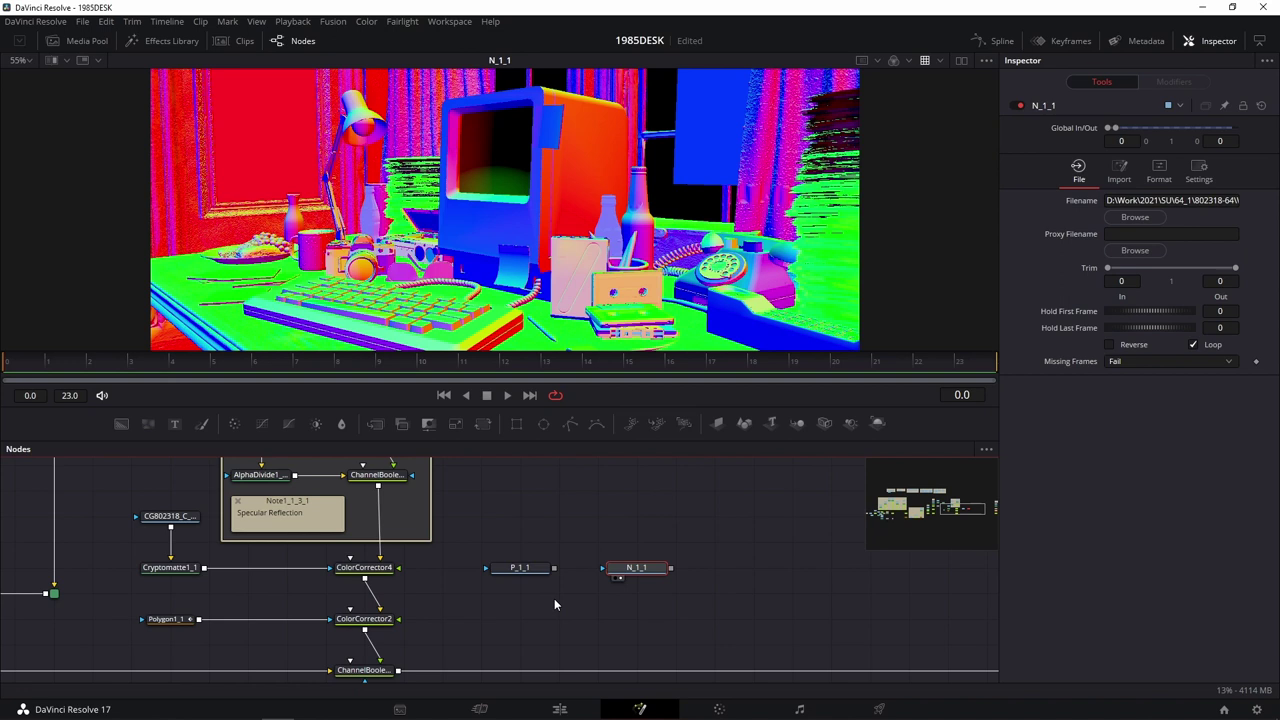
Check the viewer channel list, preview ChannelBooleans10_1_1 and P_1_1, then the N_1_1 normals.
{"action": "left_click", "coordinate": [908, 60]}
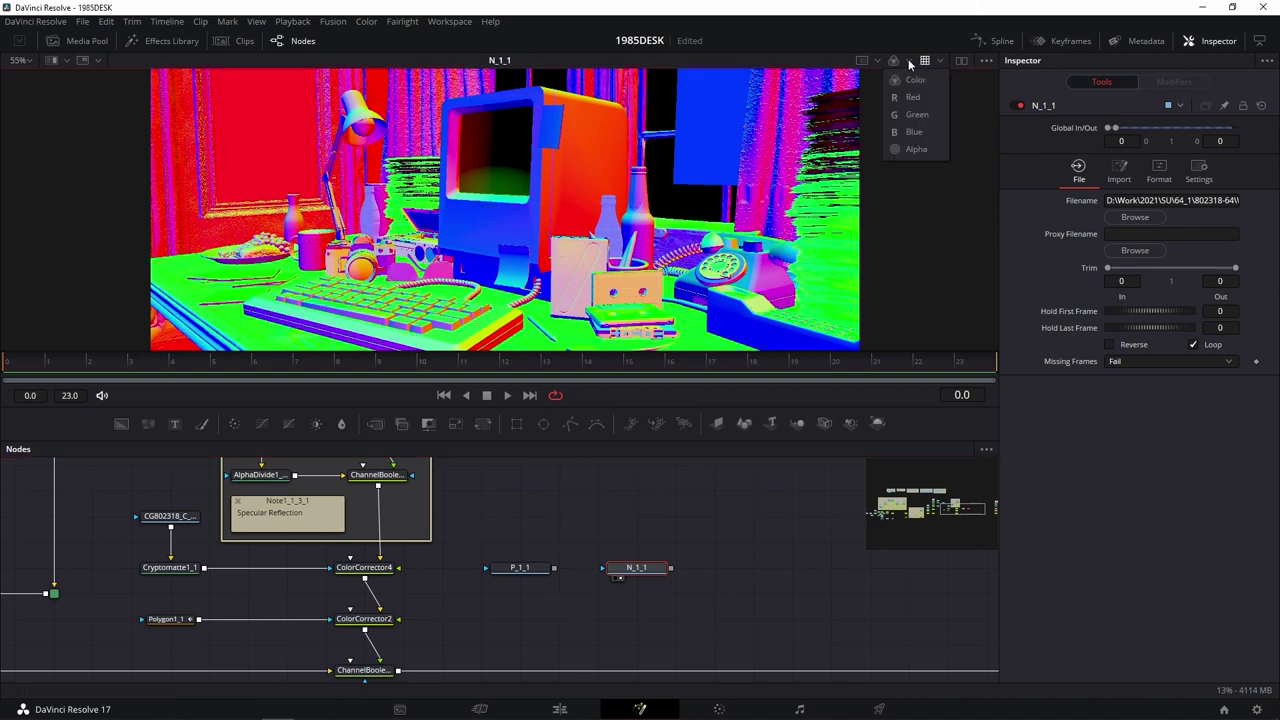
{"action": "scroll", "coordinate": [503, 606], "scroll_direction": "down", "scroll_amount": 2}
{"action": "left_click", "coordinate": [389, 637]}
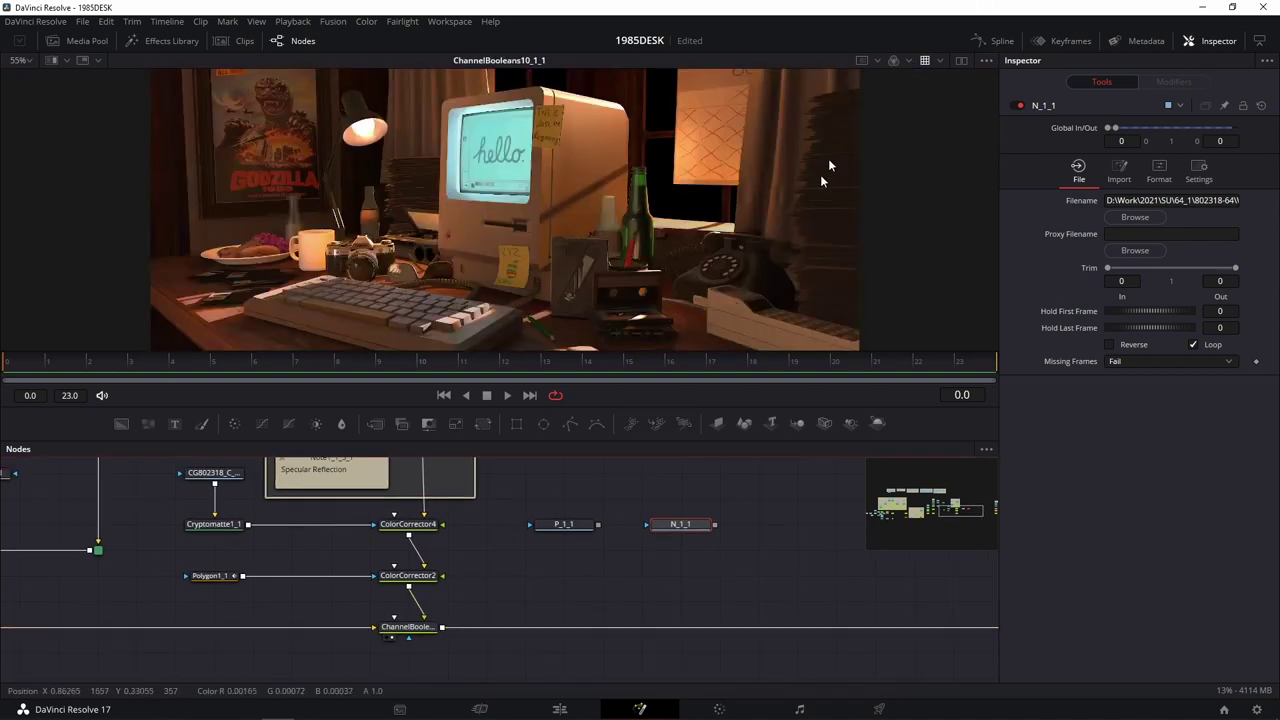
{"action": "left_click", "coordinate": [939, 60]}
{"action": "left_click", "coordinate": [908, 60]}
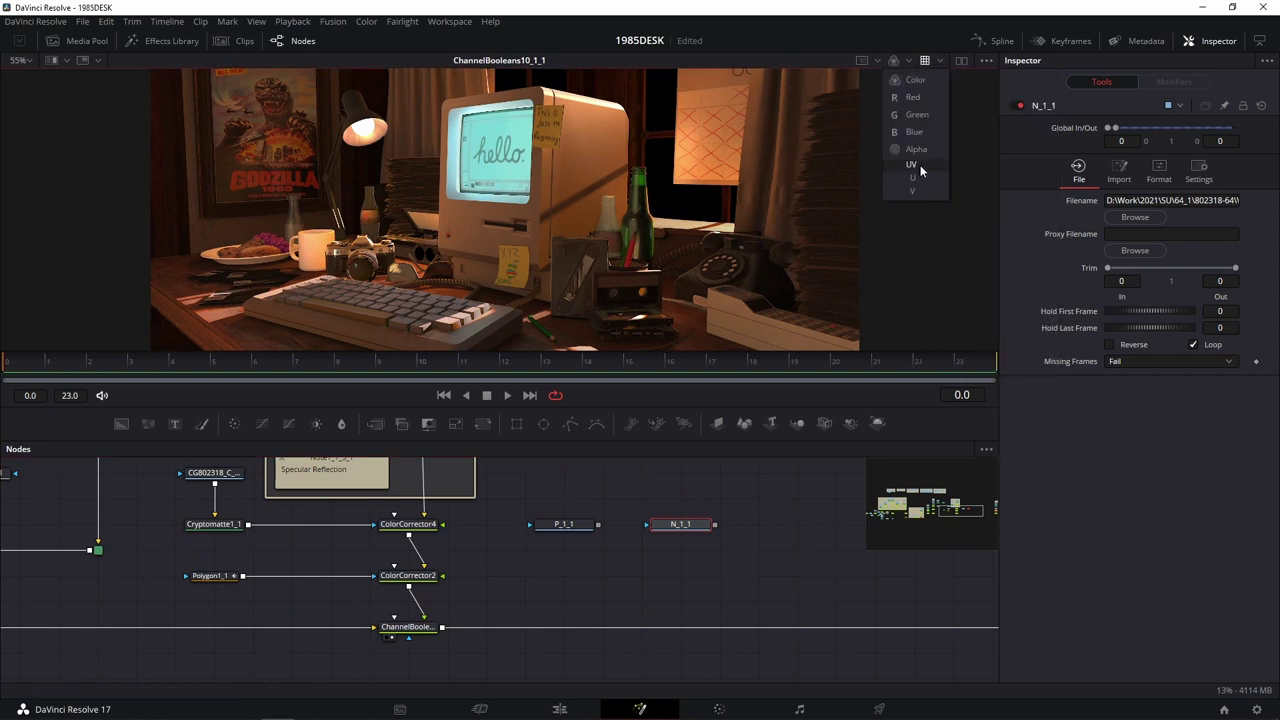
{"action": "left_click", "coordinate": [600, 560]}
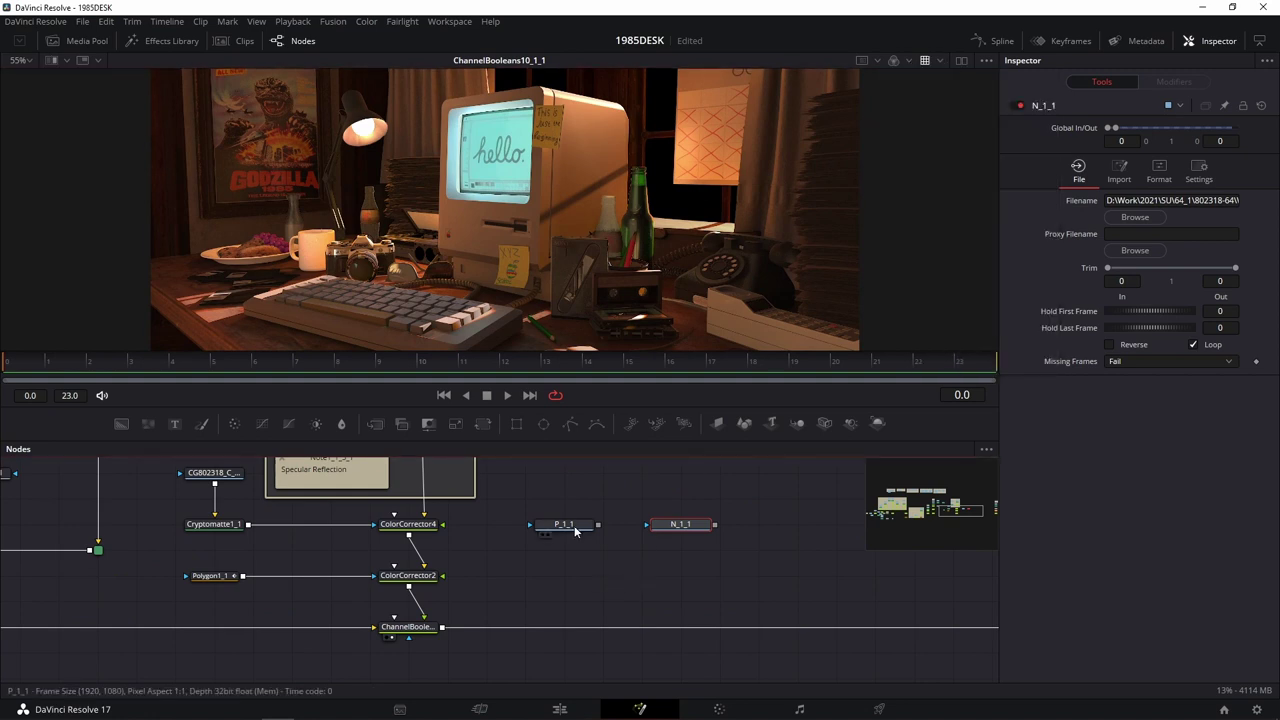
{"action": "left_click_drag", "start_coordinate": [575, 531], "coordinate": [654, 336]}
{"action": "left_click_drag", "start_coordinate": [665, 524], "coordinate": [652, 285]}
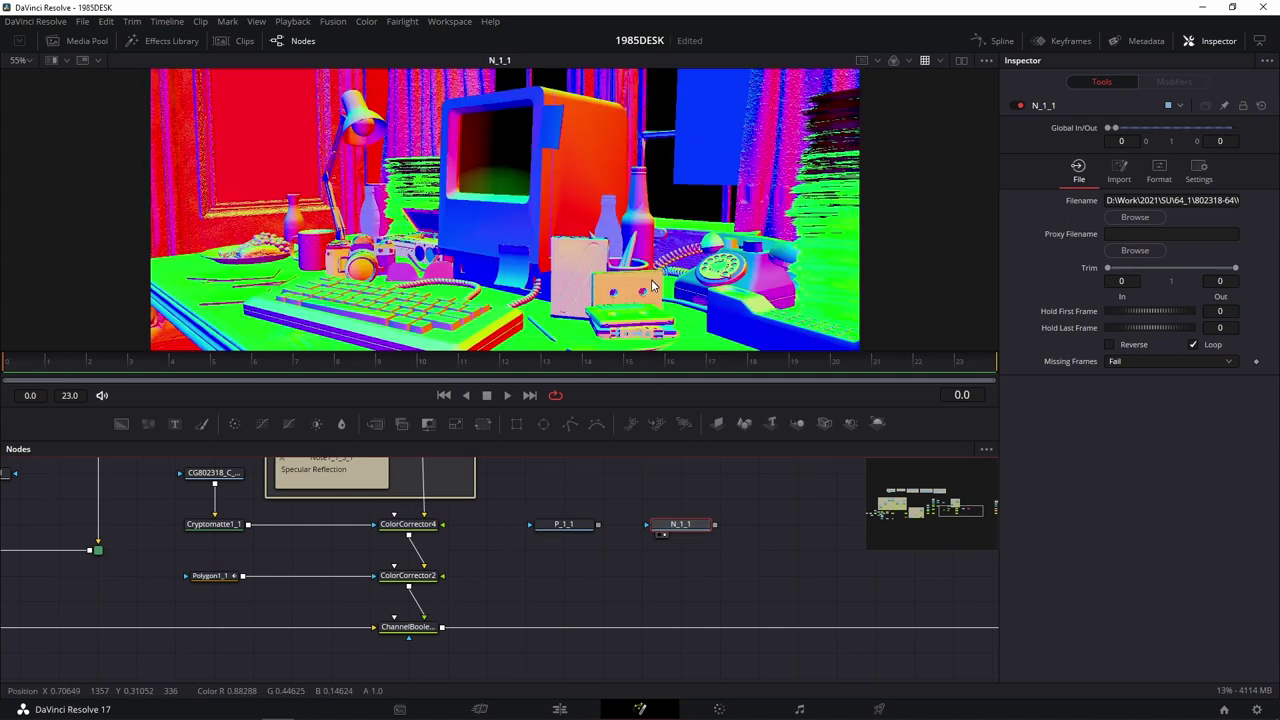
{"action": "scroll", "coordinate": [571, 608], "scroll_direction": "down", "scroll_amount": 1}
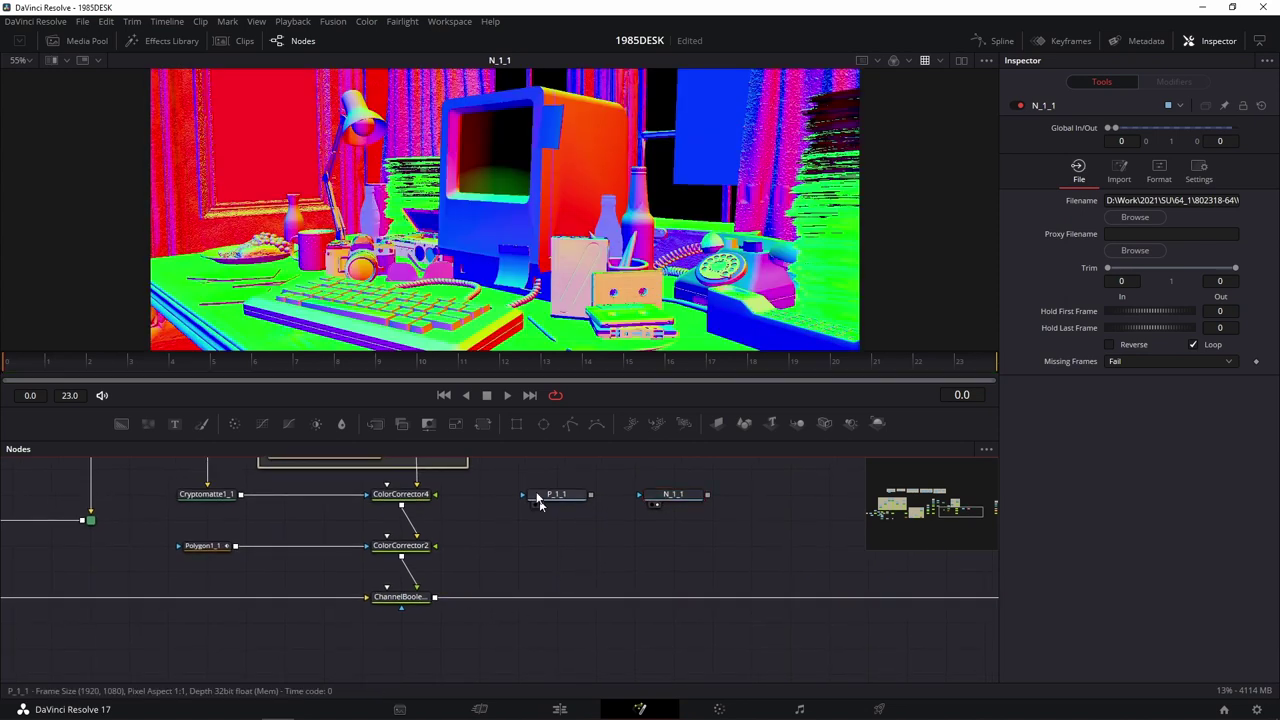
Add a ChannelBooleans2 node fed by P_1_1 and view its output.
{"action": "left_click_drag", "start_coordinate": [402, 423], "coordinate": [569, 593]}
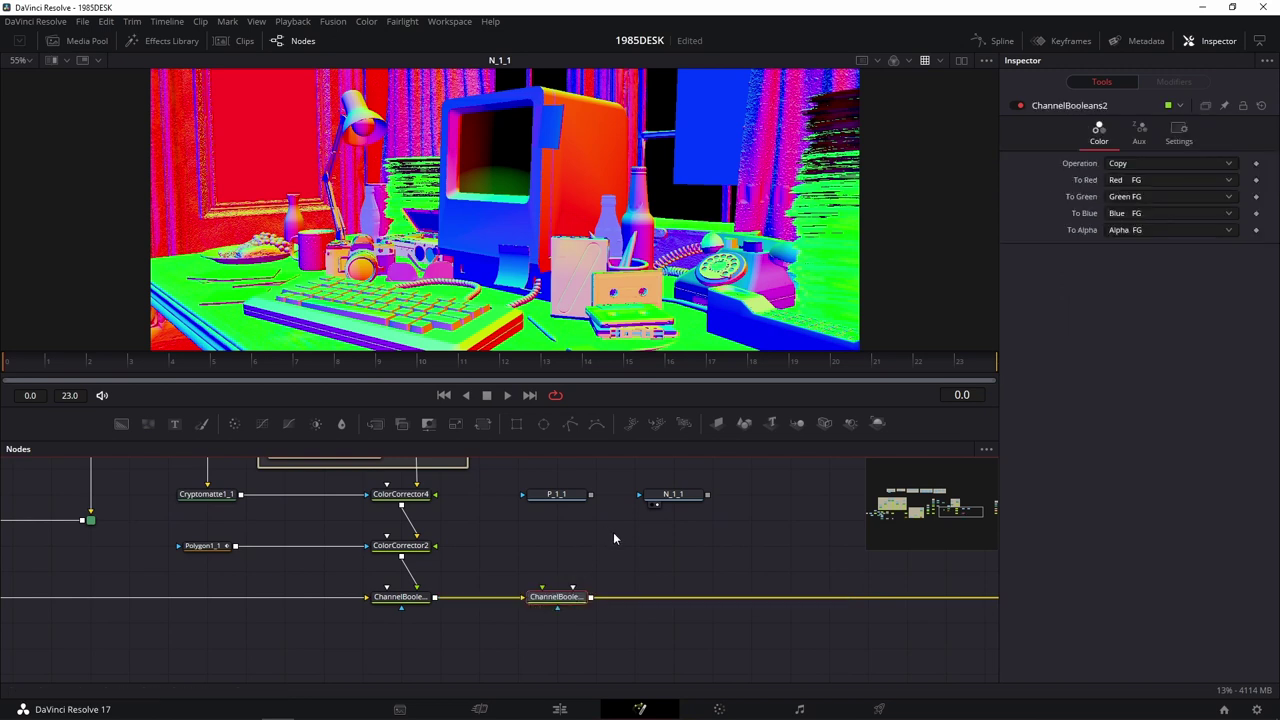
{"action": "left_click_drag", "start_coordinate": [597, 505], "coordinate": [549, 615]}
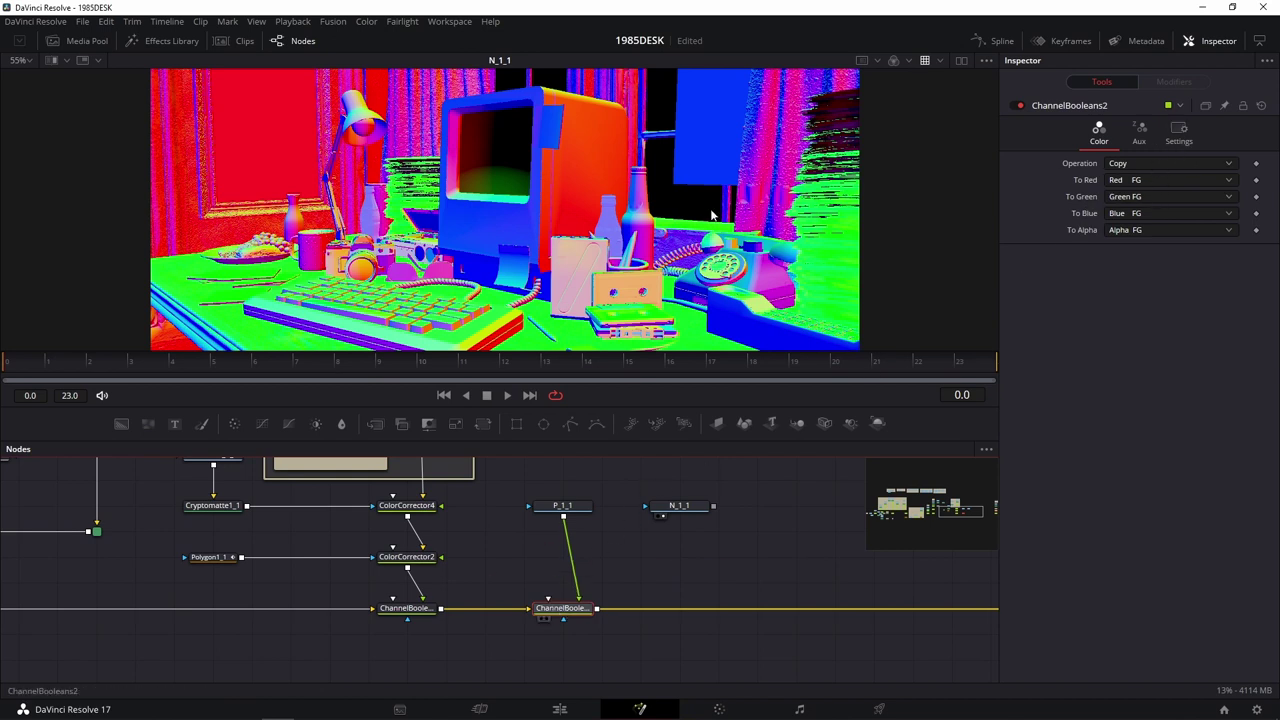
{"action": "key", "text": "1"}
Set To Red, Green, Blue and Alpha all to Do Nothing.
{"action": "left_click", "coordinate": [1188, 180]}
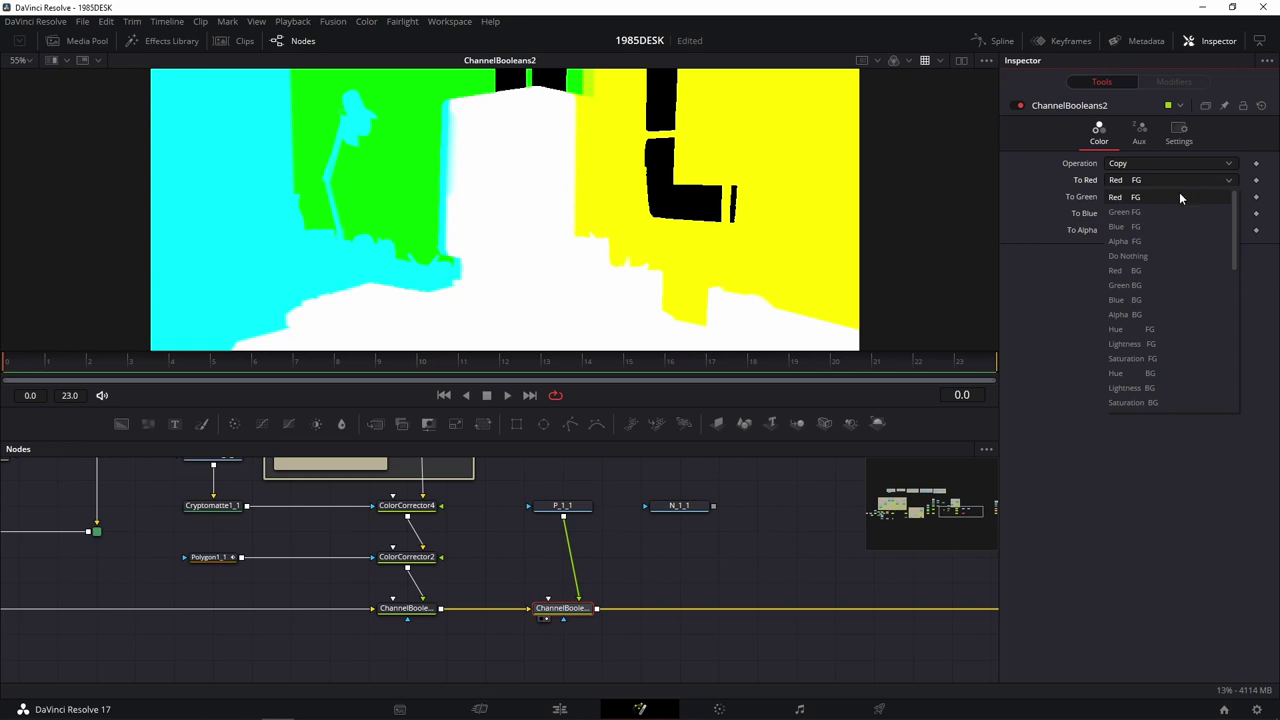
{"action": "left_click", "coordinate": [1140, 256]}
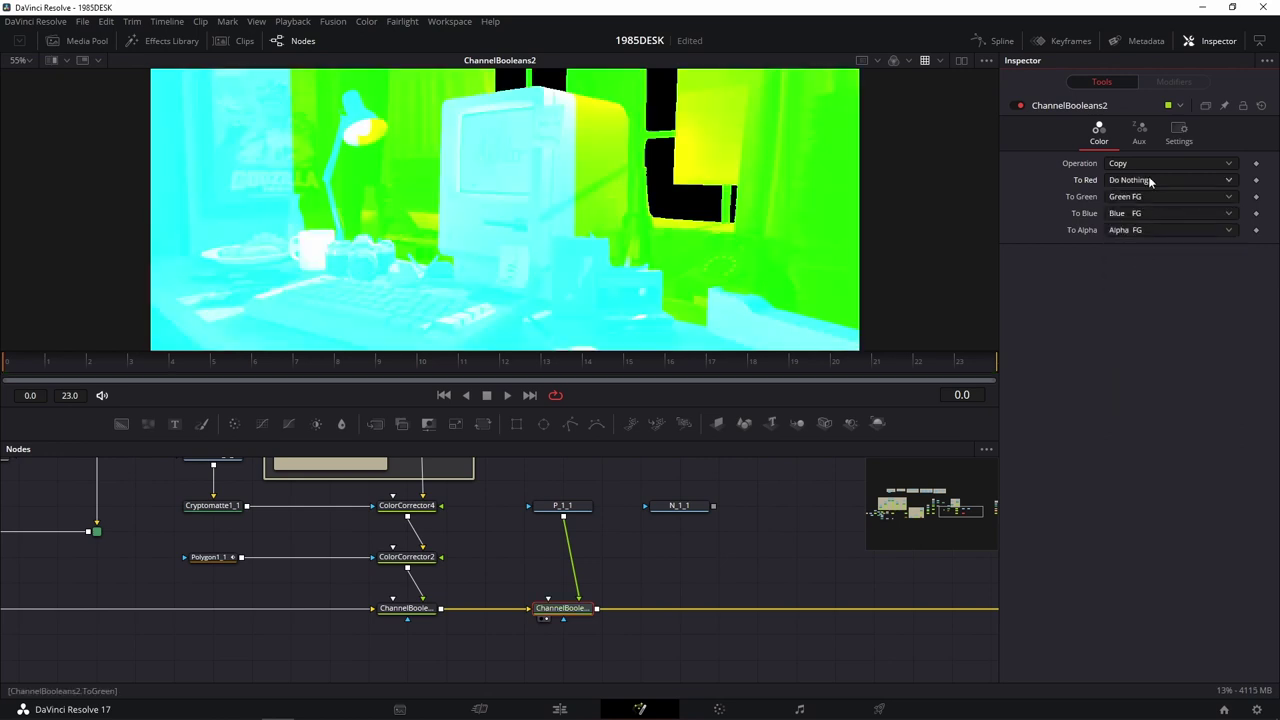
{"action": "left_click", "coordinate": [1148, 196]}
{"action": "left_click", "coordinate": [1146, 276]}
{"action": "left_click", "coordinate": [1128, 214]}
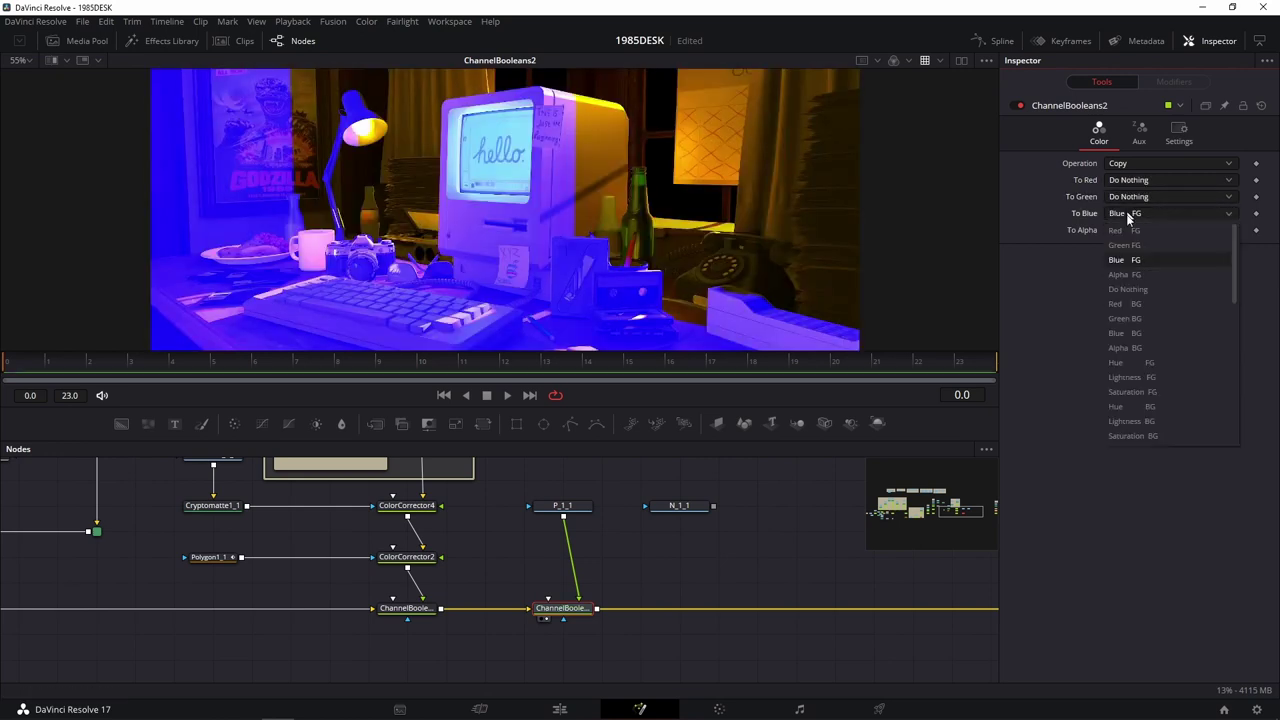
{"action": "left_click", "coordinate": [1139, 289]}
{"action": "left_click", "coordinate": [1140, 230]}
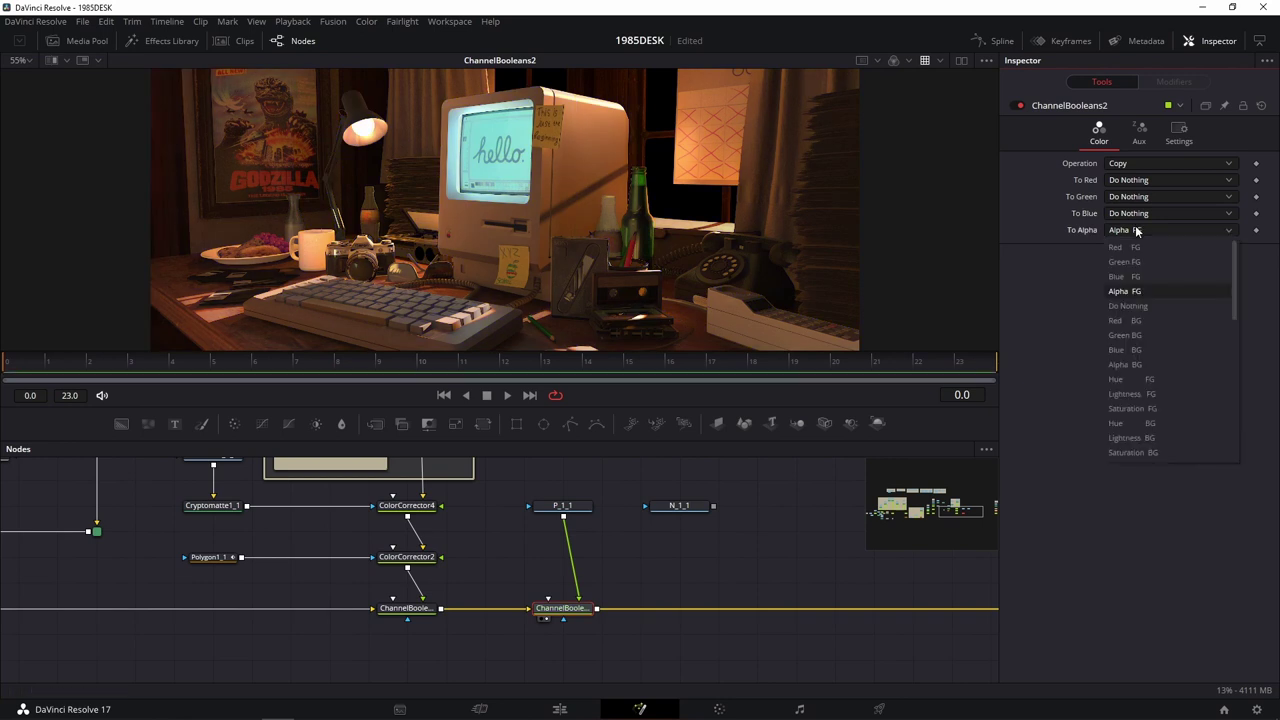
{"action": "left_click", "coordinate": [1162, 306]}
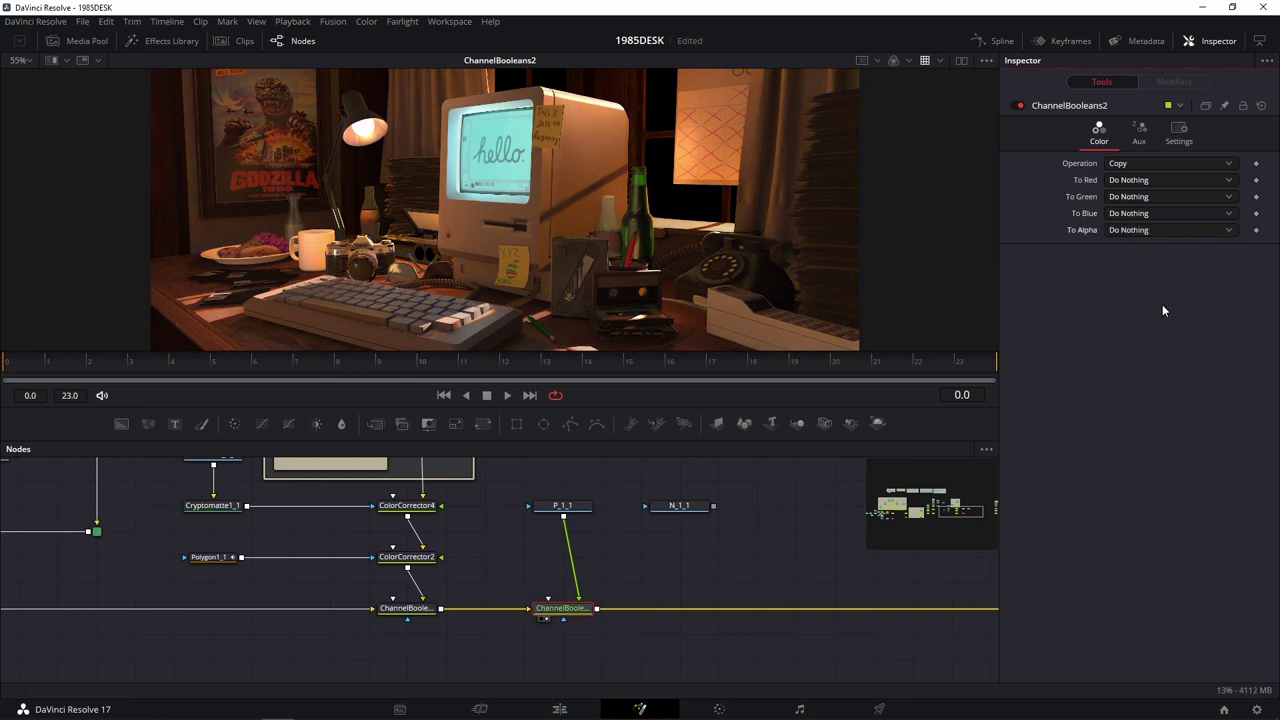
{"action": "left_click", "coordinate": [1138, 133]}
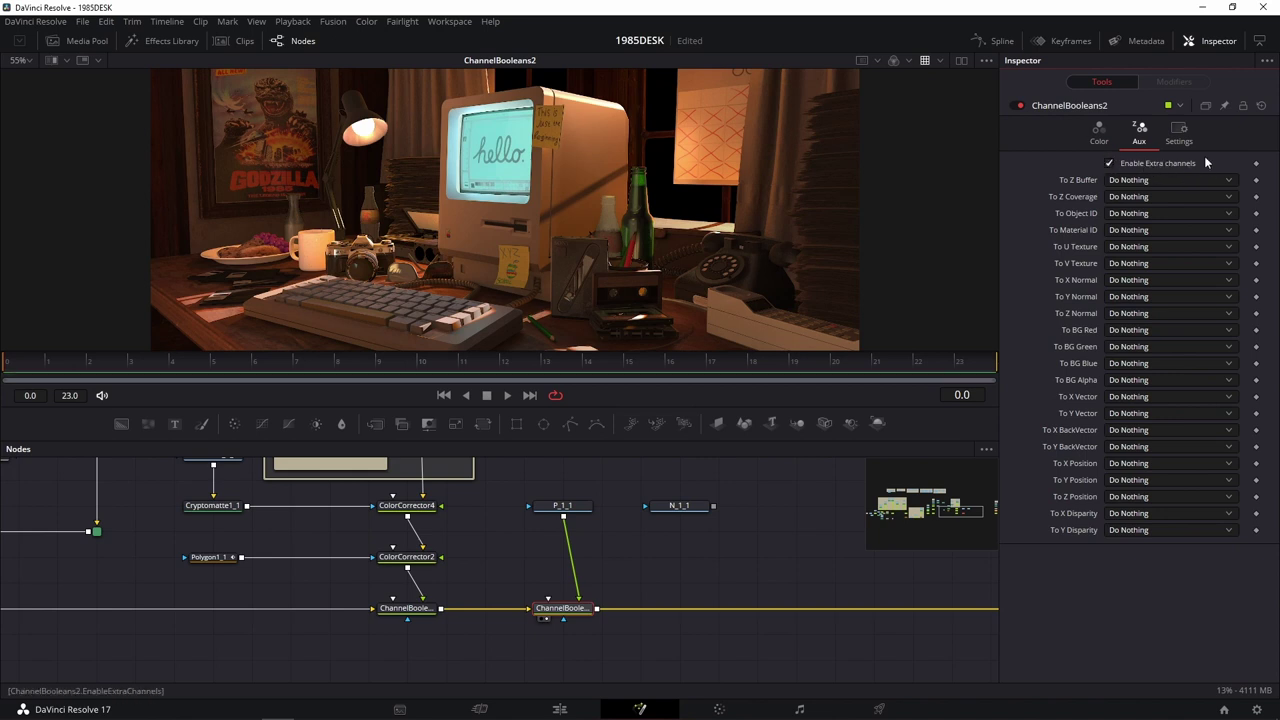
Enable Extra Channels and map To X/Y/Z Position to Red, Green, Blue FG.
{"action": "left_click", "coordinate": [1131, 163]}
{"action": "left_click", "coordinate": [1136, 462]}
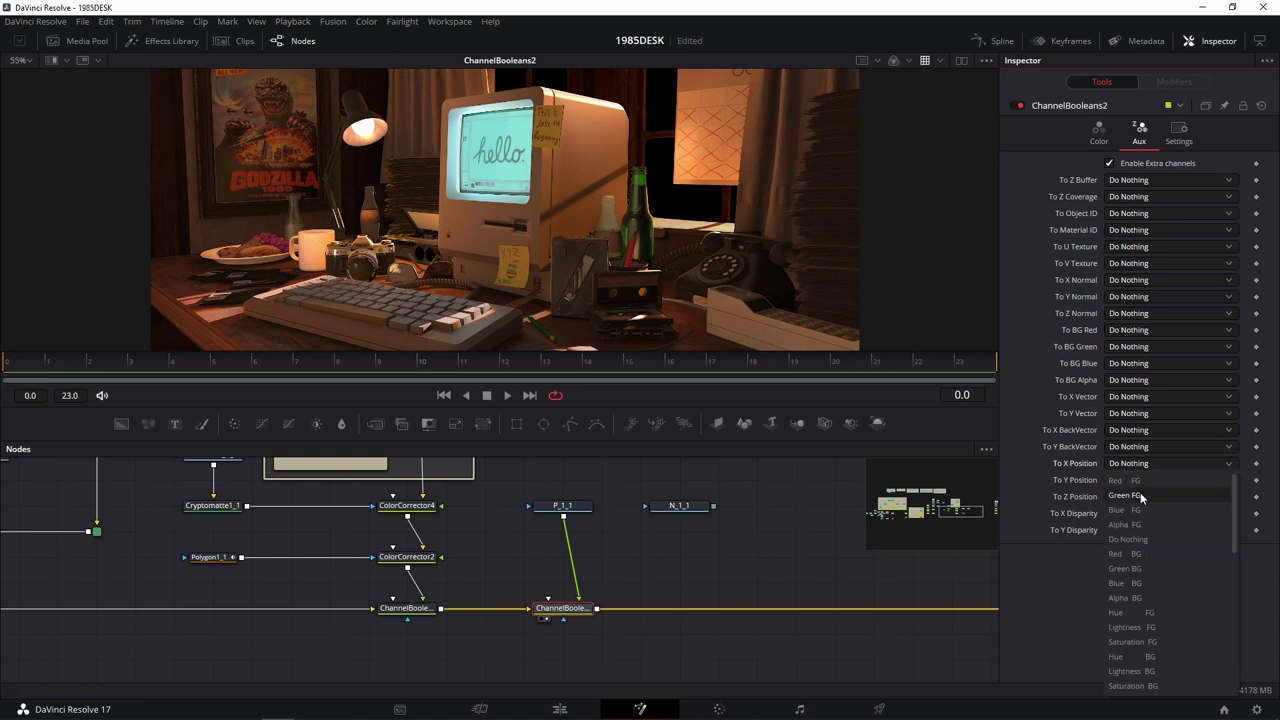
{"action": "left_click", "coordinate": [1142, 481]}
{"action": "left_click", "coordinate": [1131, 481]}
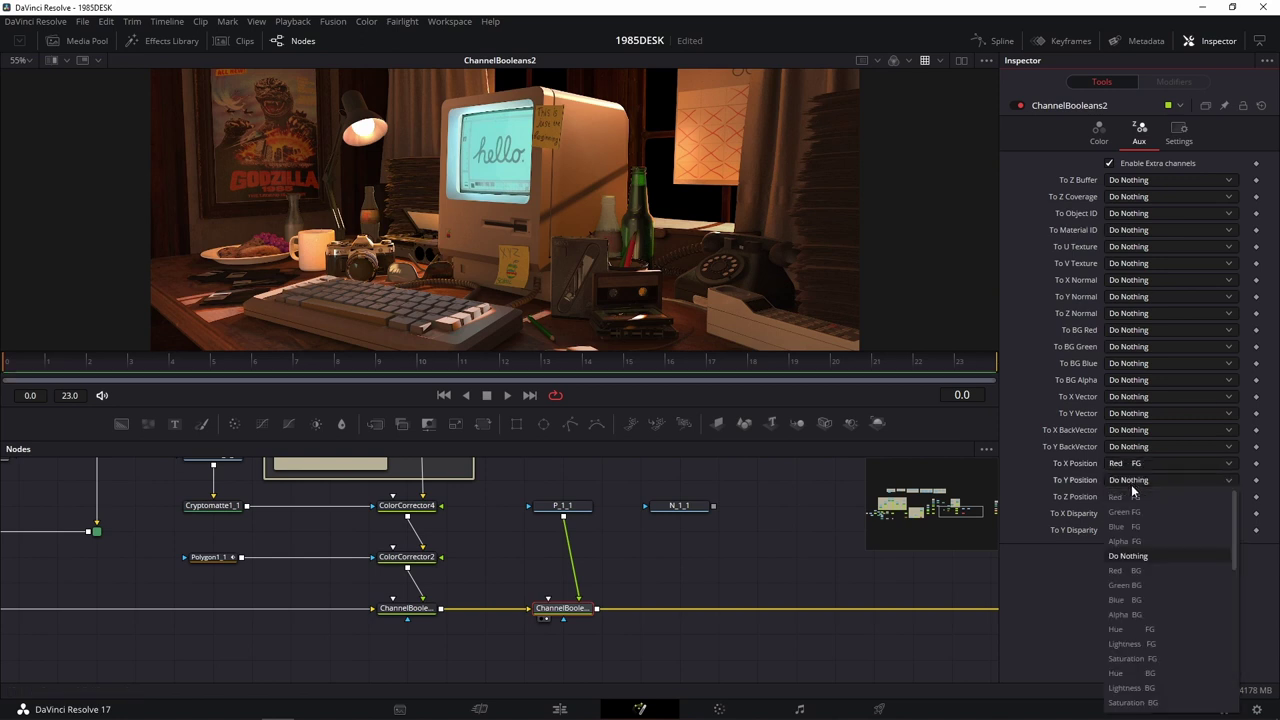
{"action": "left_click", "coordinate": [1131, 484]}
{"action": "left_click", "coordinate": [1130, 484]}
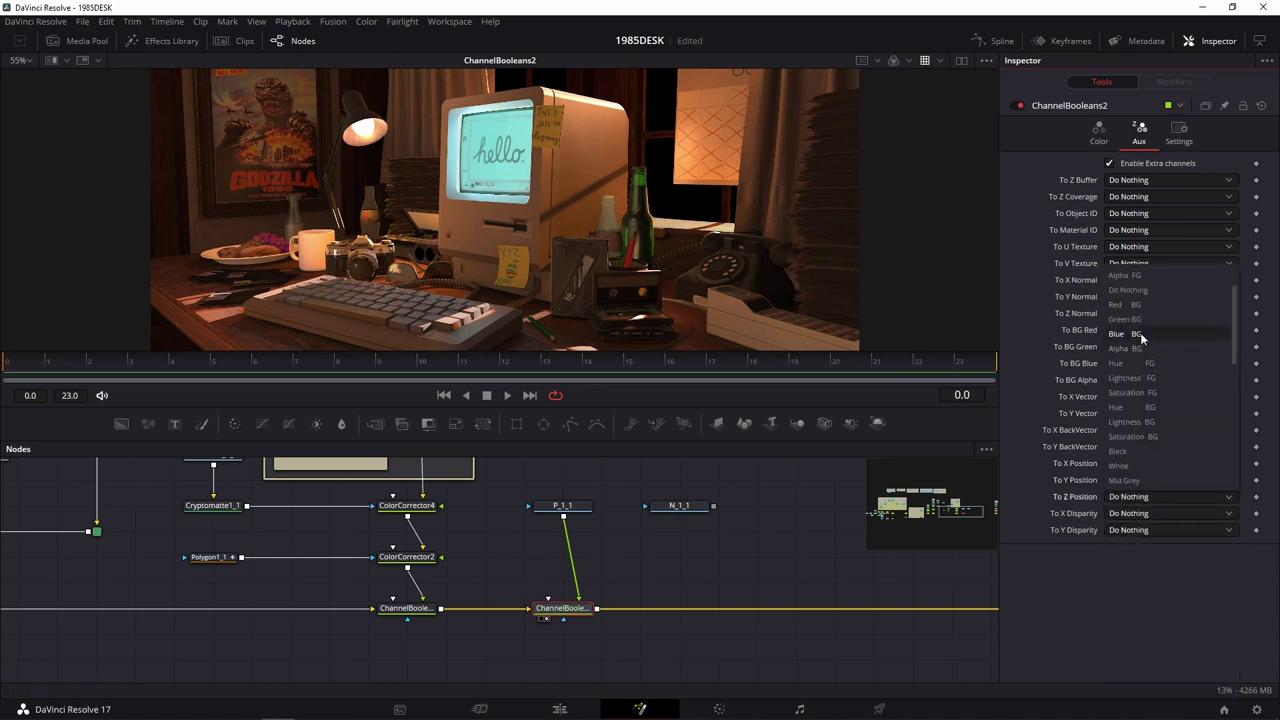
{"action": "scroll", "coordinate": [1138, 310], "scroll_direction": "up", "scroll_amount": 1}
{"action": "left_click", "coordinate": [1136, 304]}
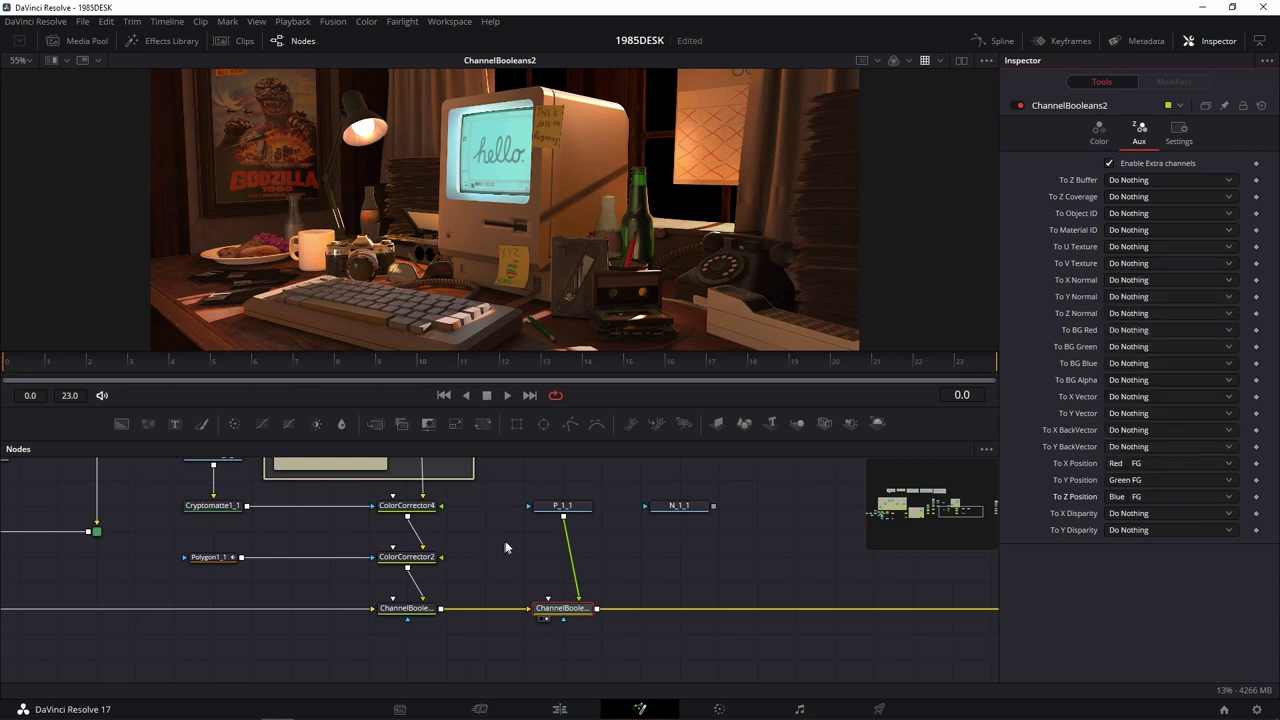
{"action": "left_click", "coordinate": [543, 516]}
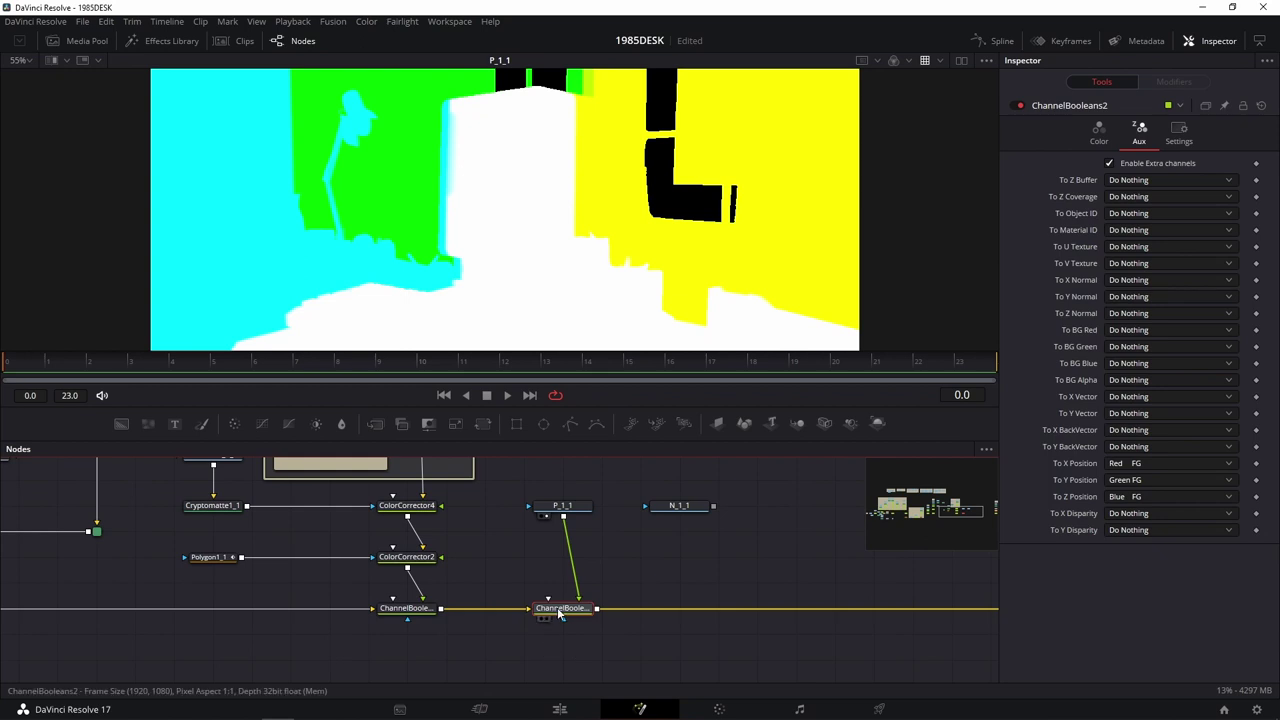
View ChannelBooleans2's output in the viewer's Positions channel.
{"action": "key", "text": "1"}
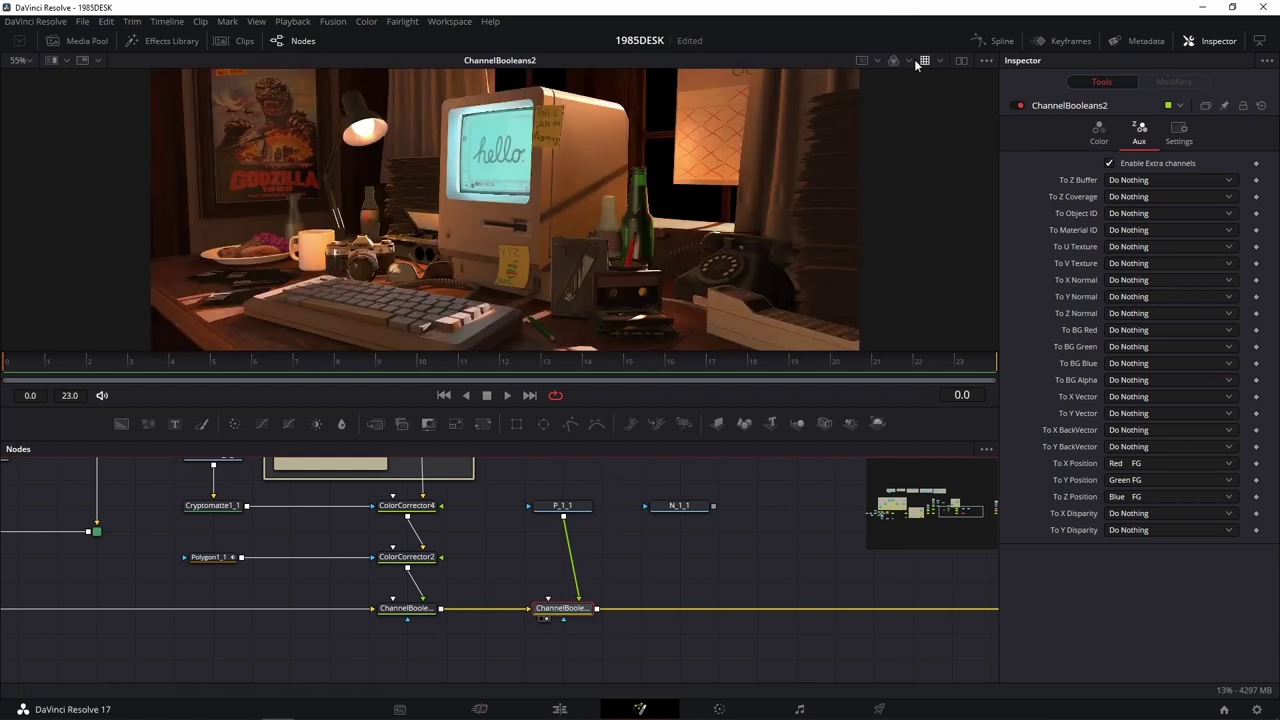
{"action": "left_click", "coordinate": [908, 59]}
{"action": "left_click", "coordinate": [921, 204]}
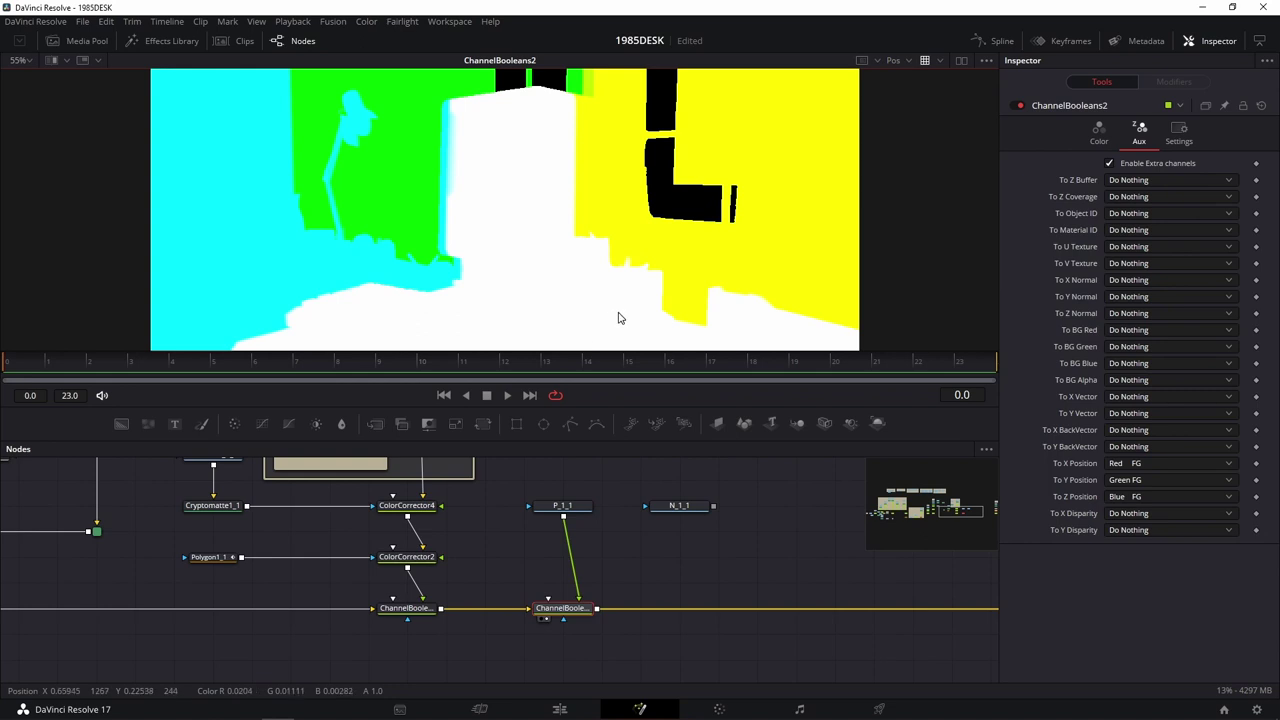
Delete the ColorCurves1 node accidentally added after ChannelBooleans2.
{"action": "left_click", "coordinate": [580, 614]}
{"action": "left_click", "coordinate": [644, 580]}
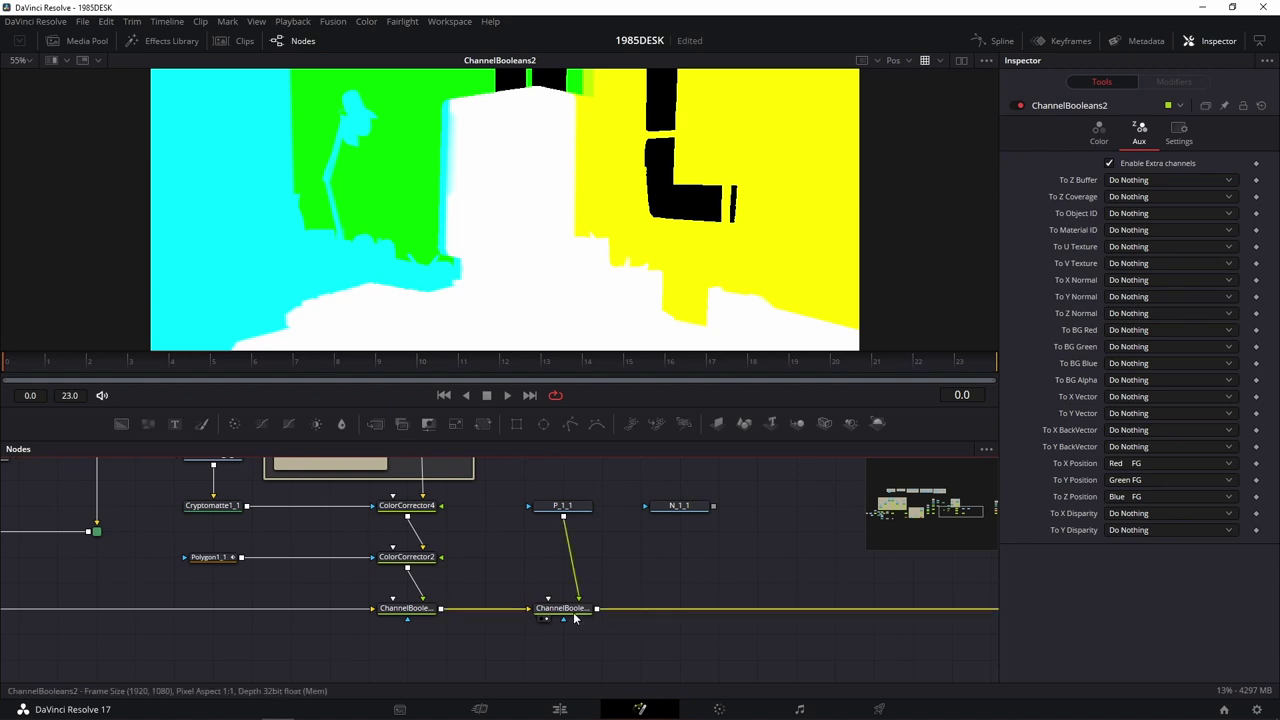
{"action": "left_click_drag", "start_coordinate": [262, 423], "coordinate": [675, 613]}
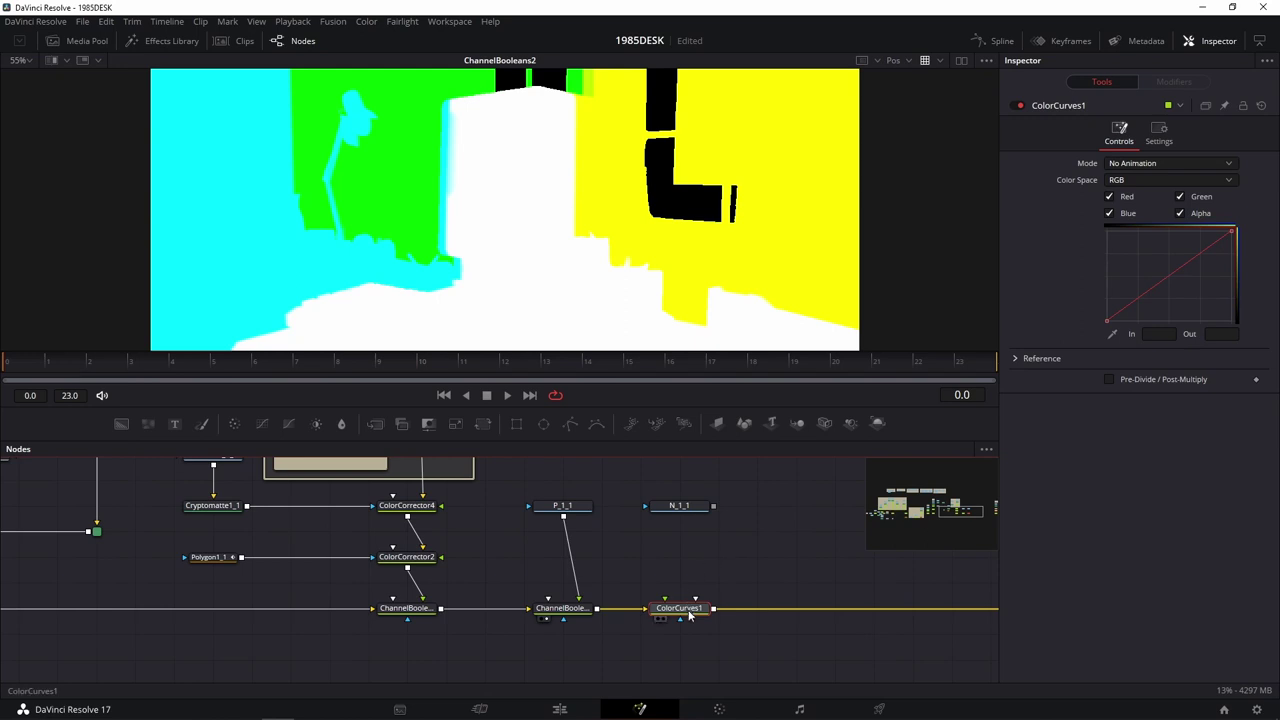
{"action": "key", "text": "Delete"}
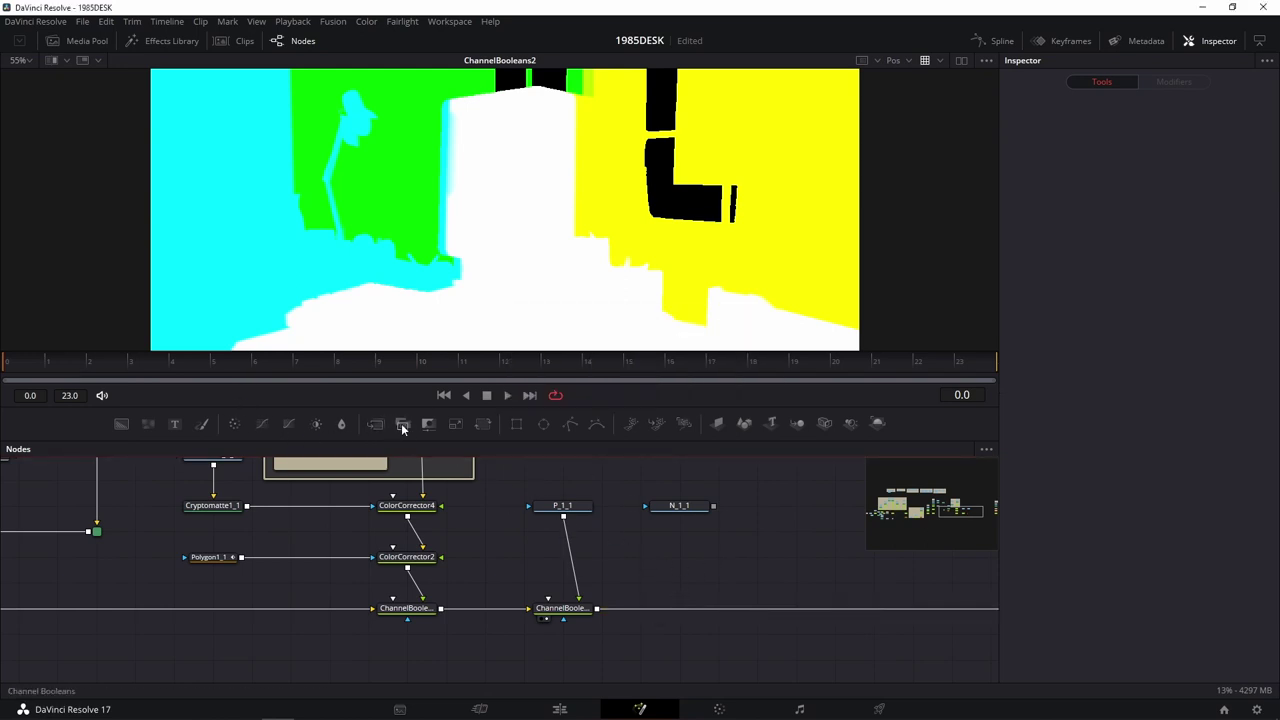
Insert ChannelBooleans3 after ChannelBooleans2 and connect N_1_1 to its input.
{"action": "left_click_drag", "start_coordinate": [397, 424], "coordinate": [690, 608]}
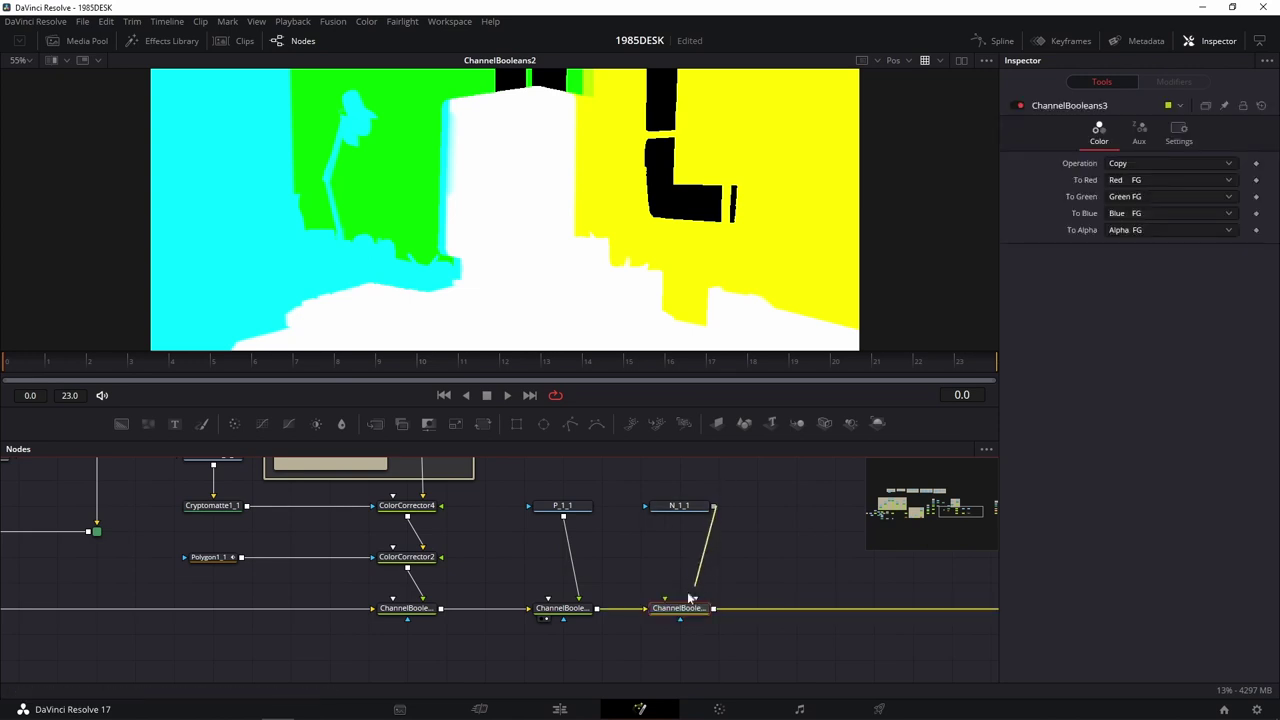
{"action": "left_click_drag", "start_coordinate": [714, 508], "coordinate": [695, 598]}
{"action": "left_click_drag", "start_coordinate": [679, 506], "coordinate": [718, 207]}
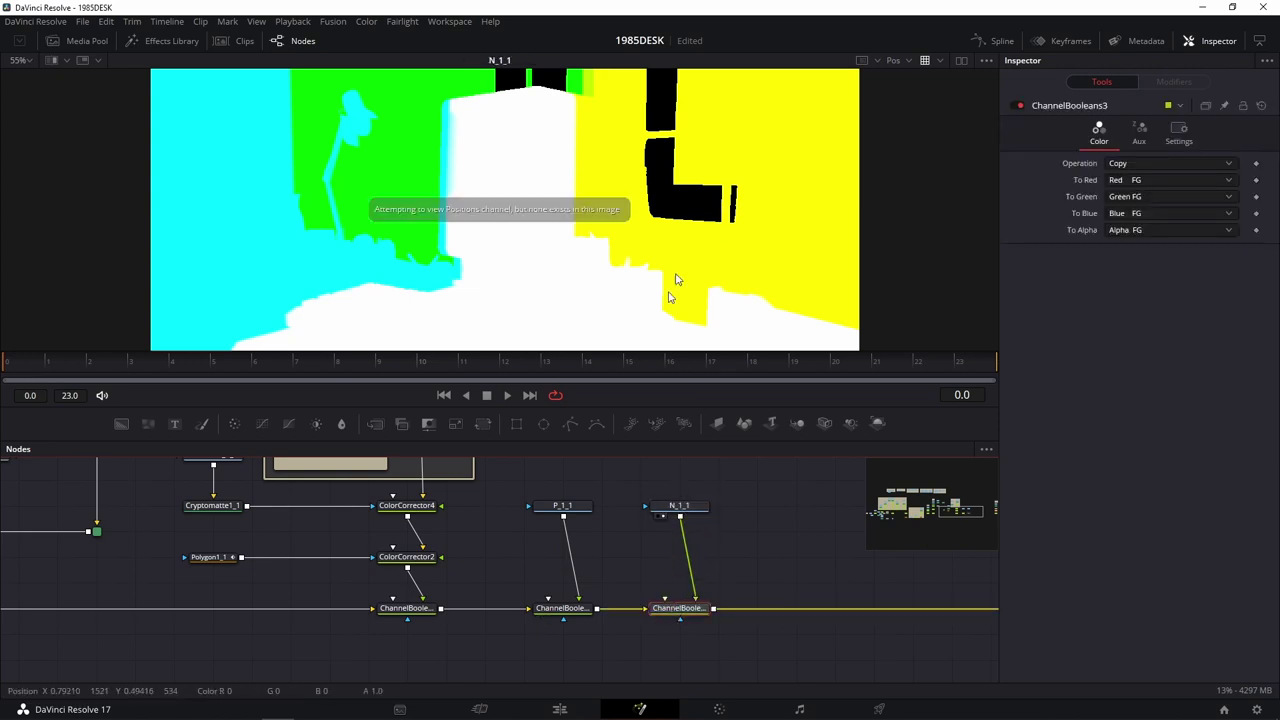
{"action": "left_click", "coordinate": [720, 510]}
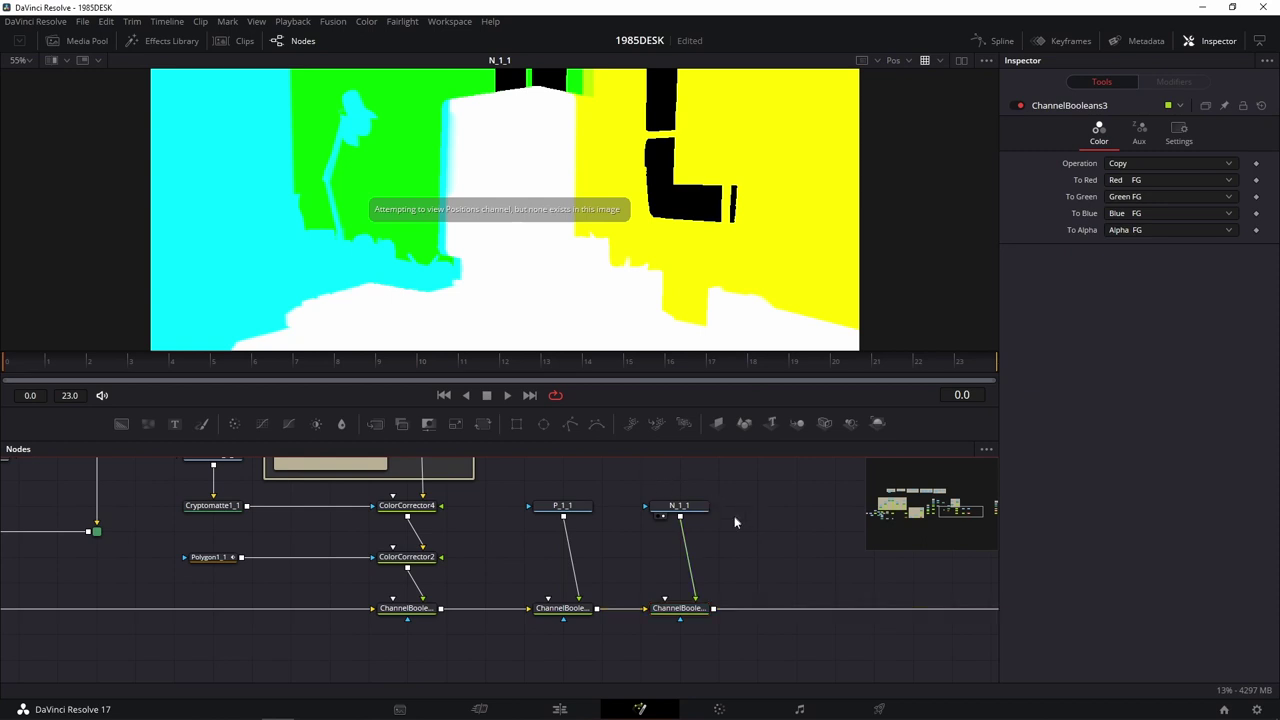
Inspect the red, green and blue channels, then view ChannelBooleans3 in full colour.
{"action": "left_click", "coordinate": [908, 62]}
{"action": "left_click", "coordinate": [906, 78]}
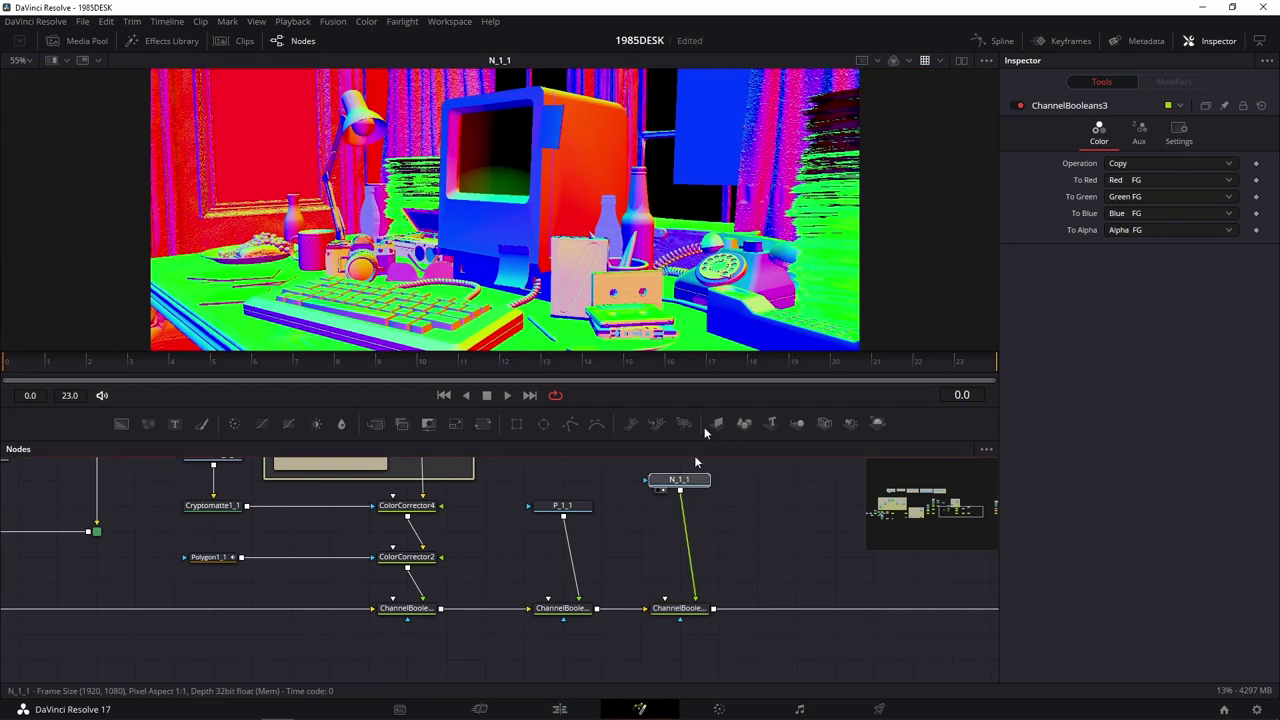
{"action": "left_click", "coordinate": [908, 61]}
{"action": "left_click", "coordinate": [912, 98]}
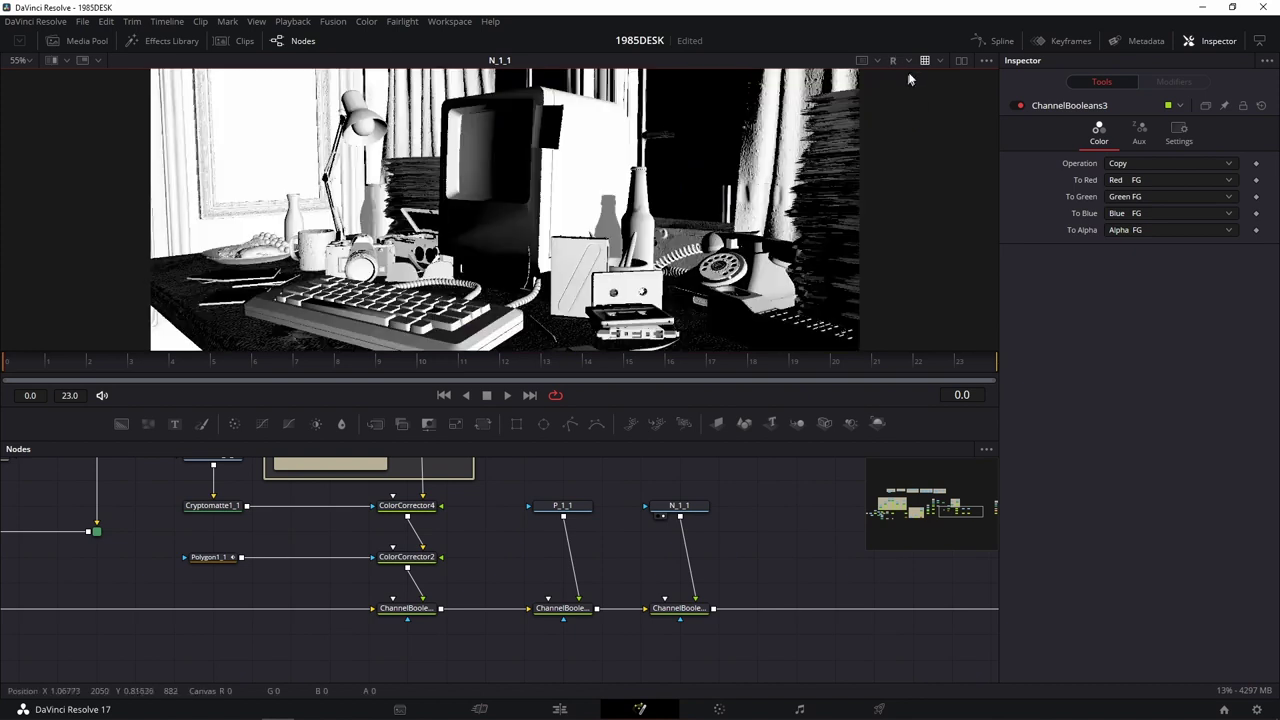
{"action": "left_click", "coordinate": [908, 61]}
{"action": "left_click", "coordinate": [914, 114]}
{"action": "left_click", "coordinate": [912, 62]}
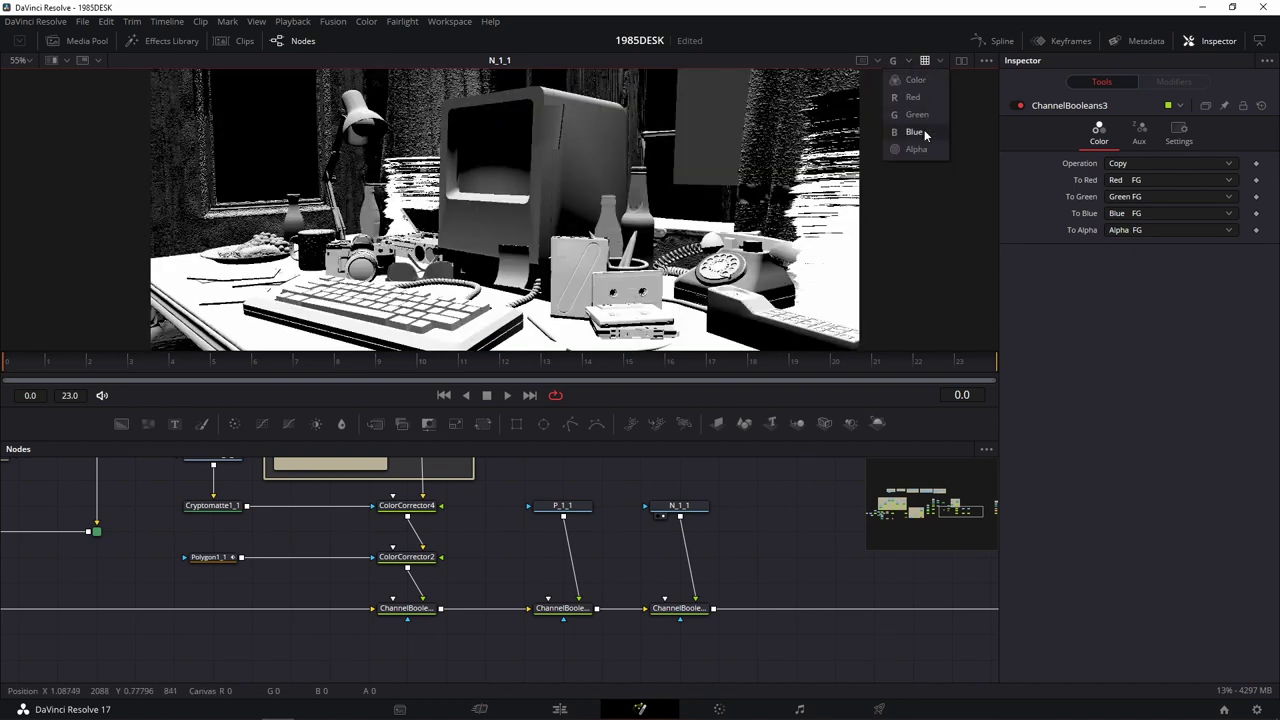
{"action": "left_click", "coordinate": [924, 130]}
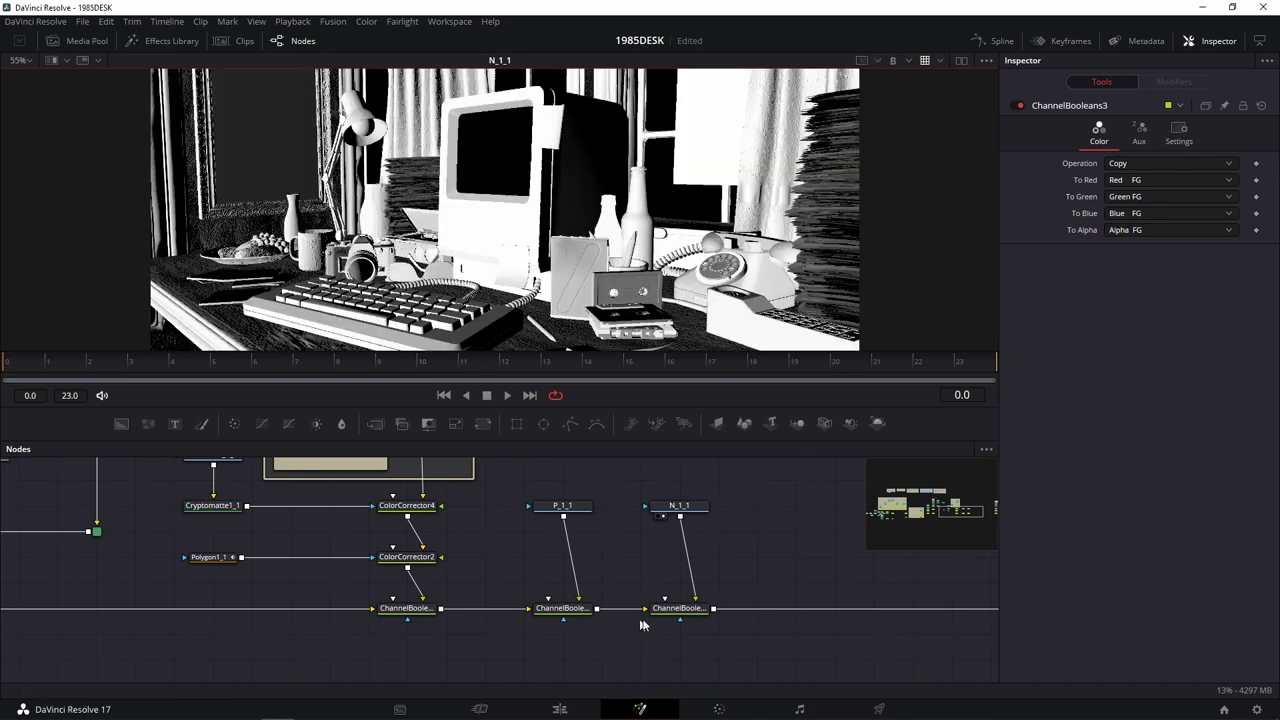
{"action": "left_click", "coordinate": [679, 608]}
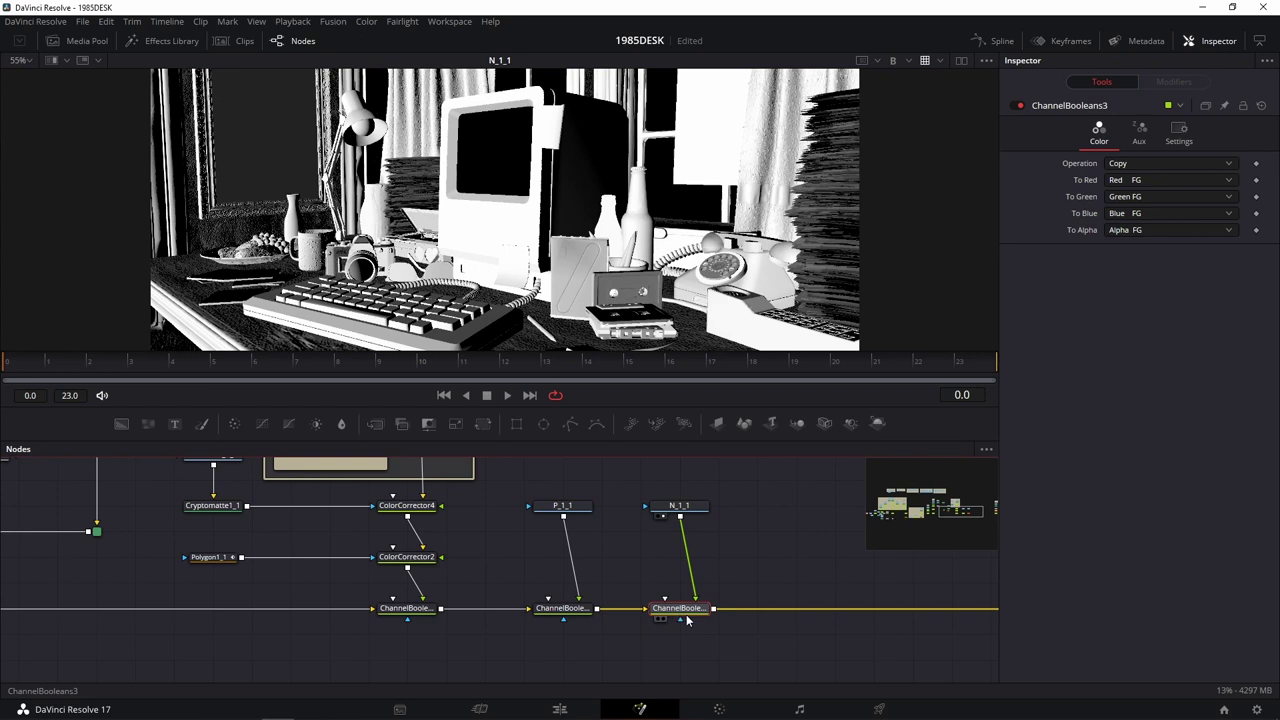
{"action": "left_click", "coordinate": [908, 61]}
{"action": "left_click", "coordinate": [912, 82]}
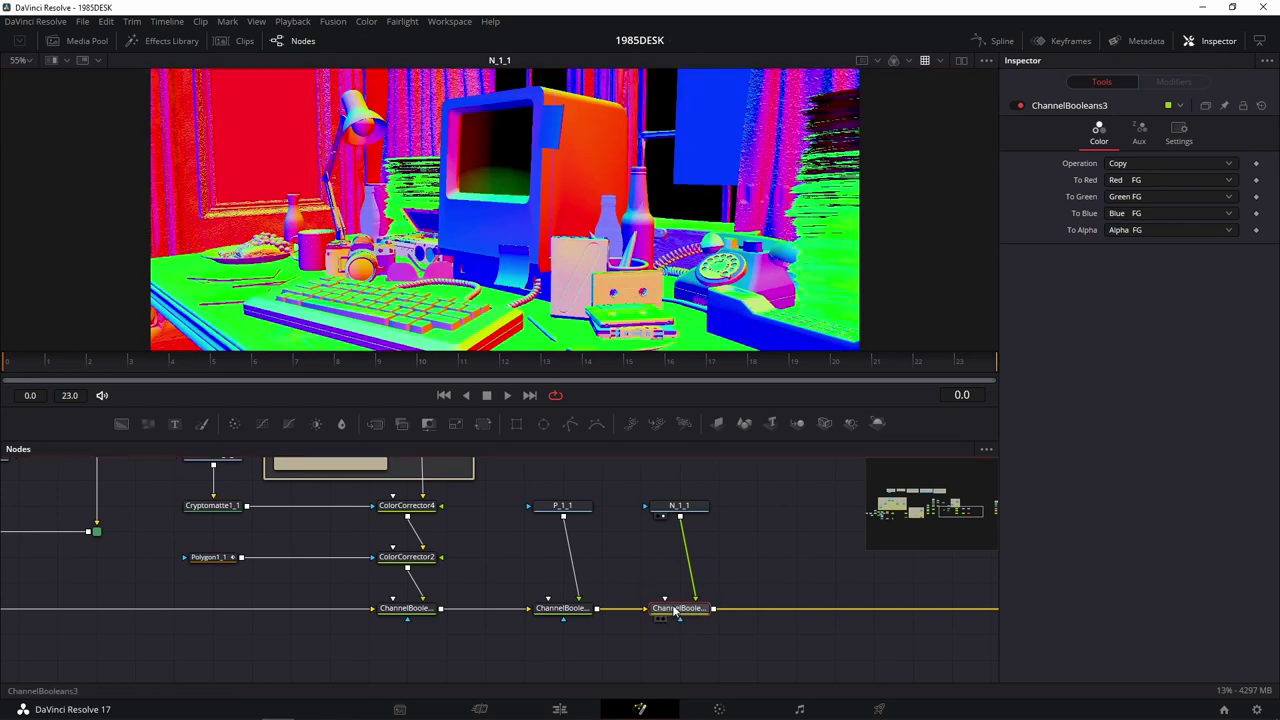
{"action": "key", "text": "1"}
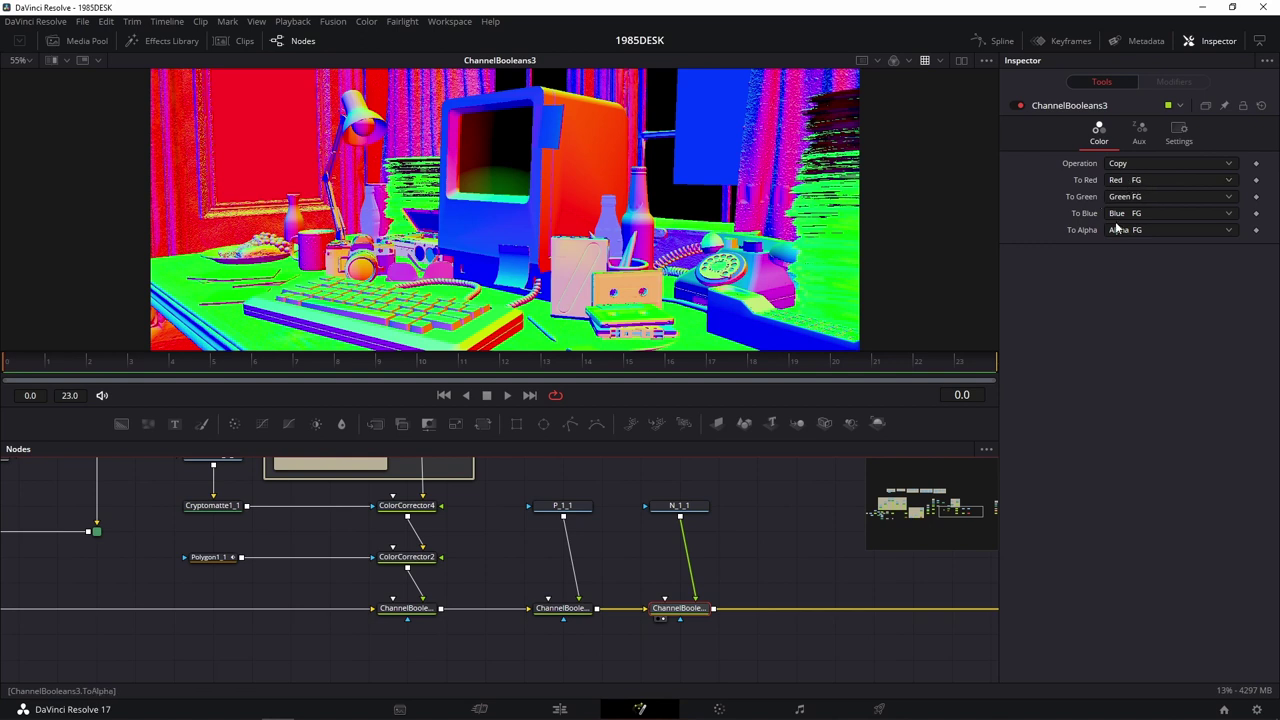
Set ChannelBooleans3's To Red, Green, Blue and Alpha to Do Nothing.
{"action": "left_click", "coordinate": [1130, 181]}
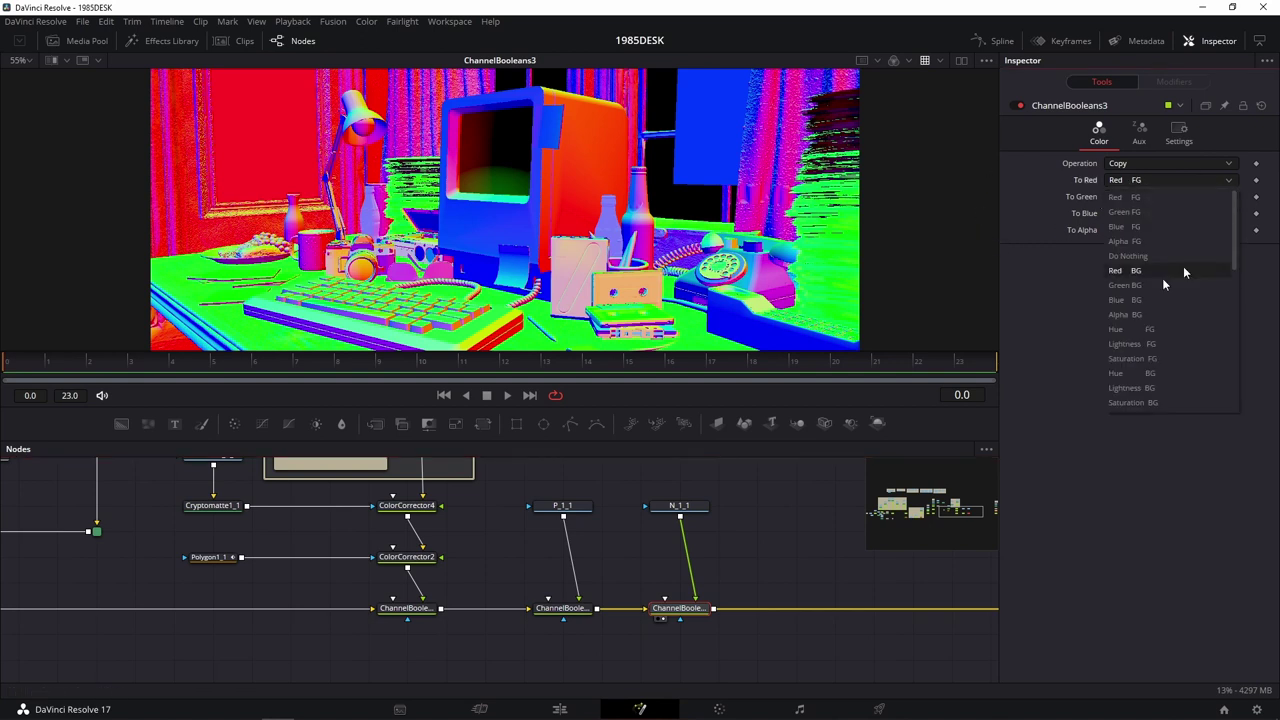
{"action": "left_click", "coordinate": [1148, 255]}
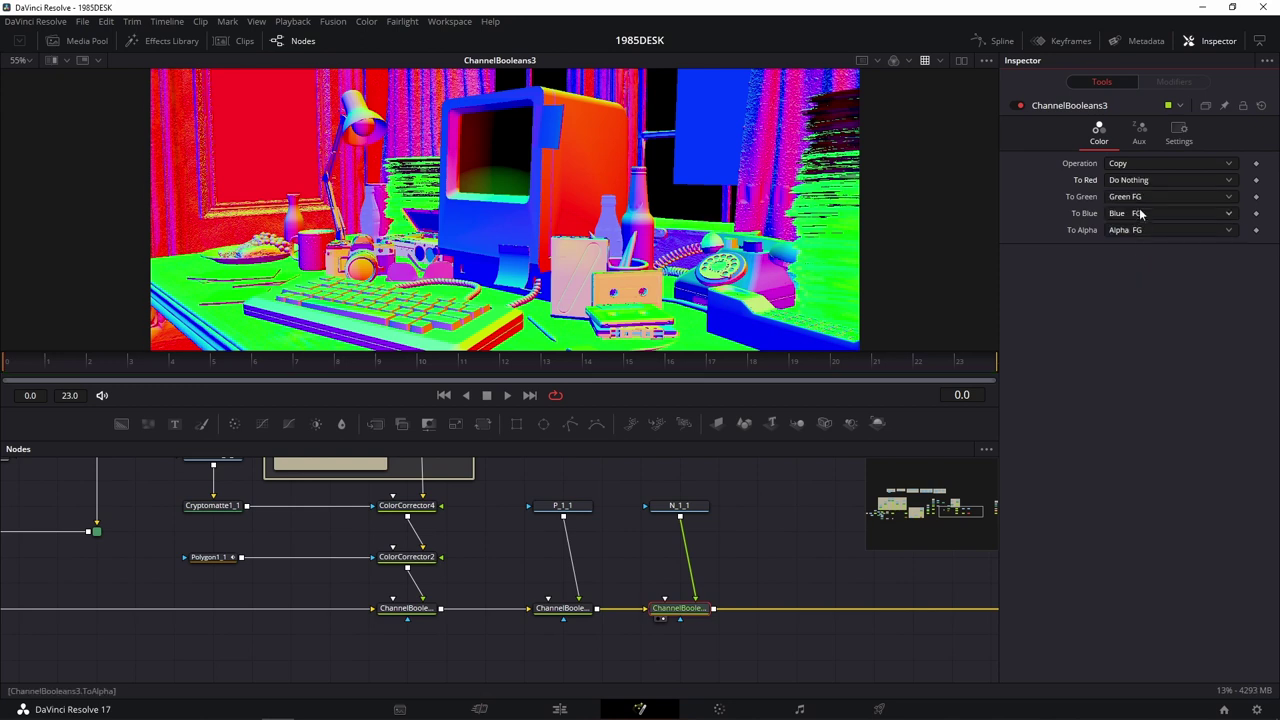
{"action": "left_click", "coordinate": [1150, 197]}
{"action": "left_click", "coordinate": [1161, 272]}
{"action": "left_click", "coordinate": [1144, 216]}
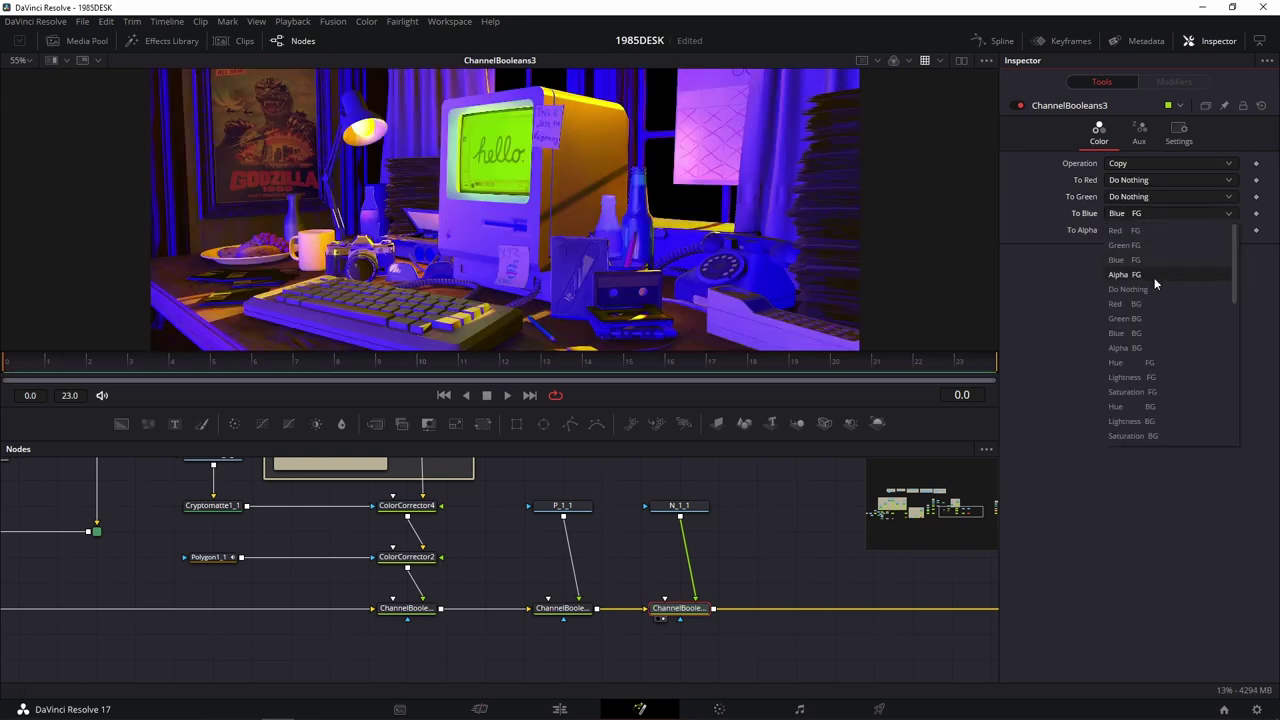
{"action": "left_click", "coordinate": [1155, 288]}
{"action": "left_click", "coordinate": [1145, 230]}
{"action": "left_click", "coordinate": [1150, 304]}
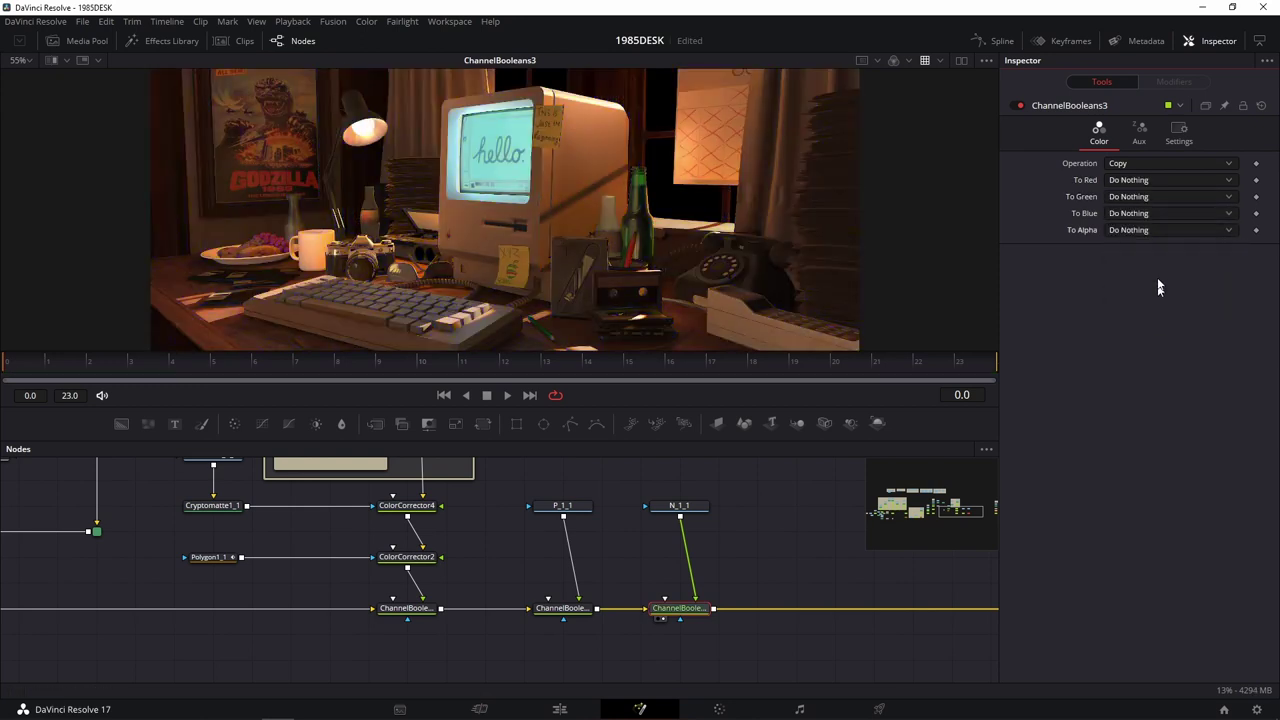
Enable extra channels and fill X, Y, Z Normal from Red, Green, Blue FG.
{"action": "left_click", "coordinate": [1139, 132]}
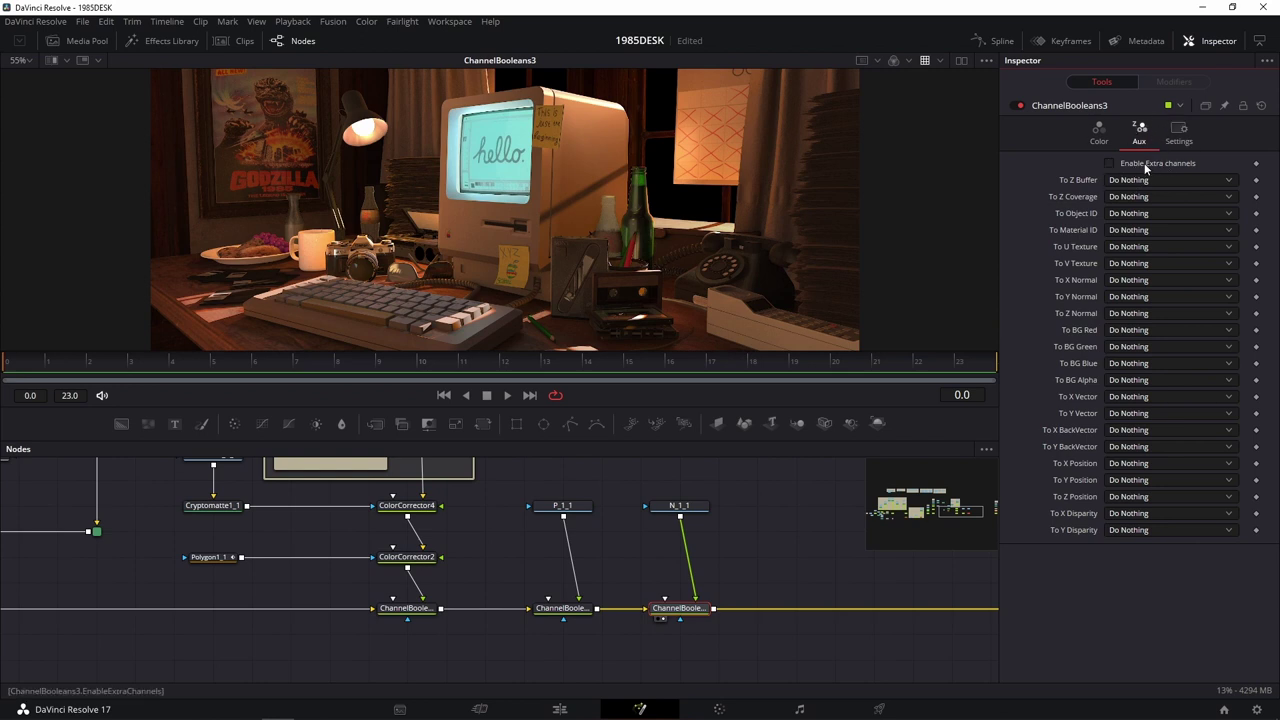
{"action": "left_click", "coordinate": [1146, 166]}
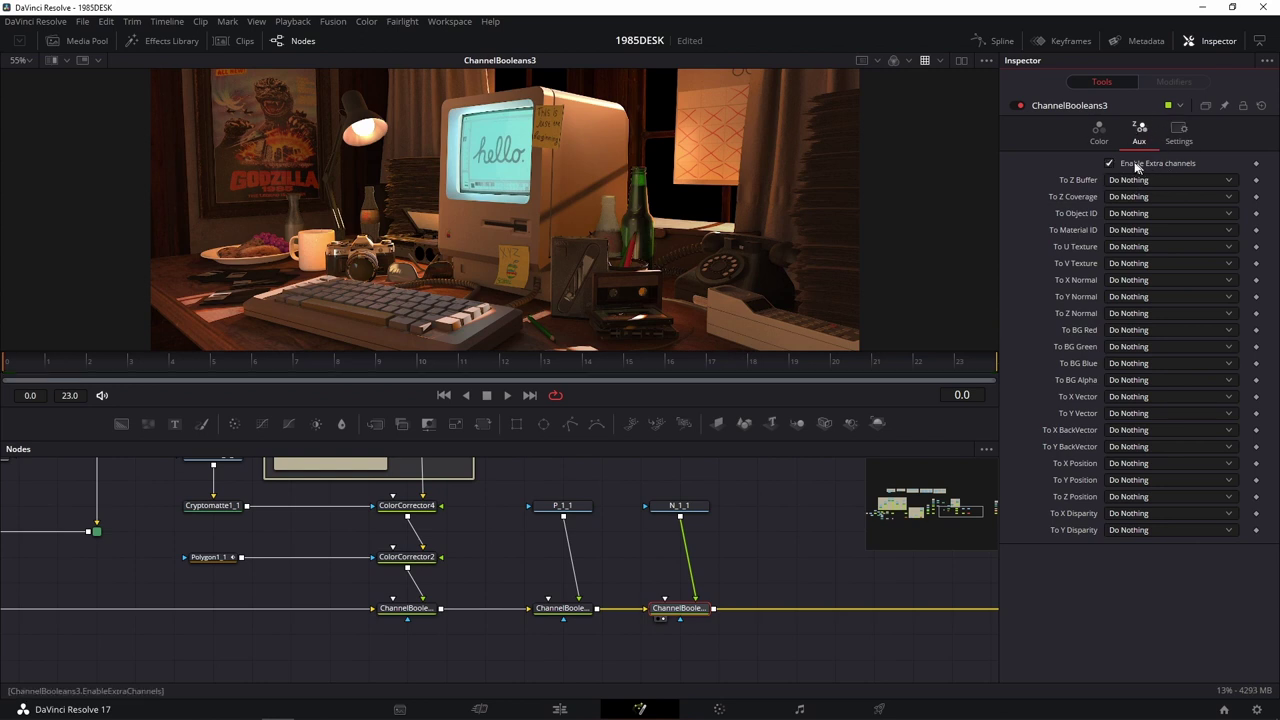
{"action": "left_click", "coordinate": [1130, 287]}
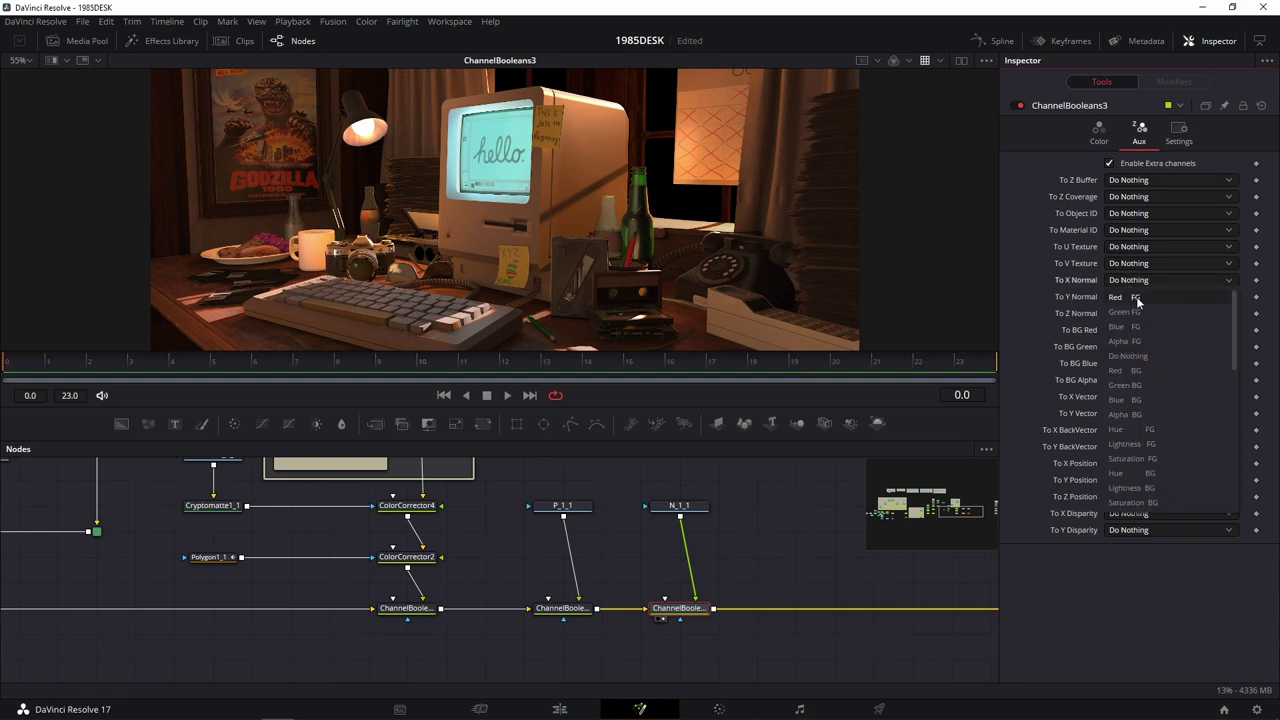
{"action": "left_click", "coordinate": [1146, 297]}
{"action": "left_click", "coordinate": [1126, 297]}
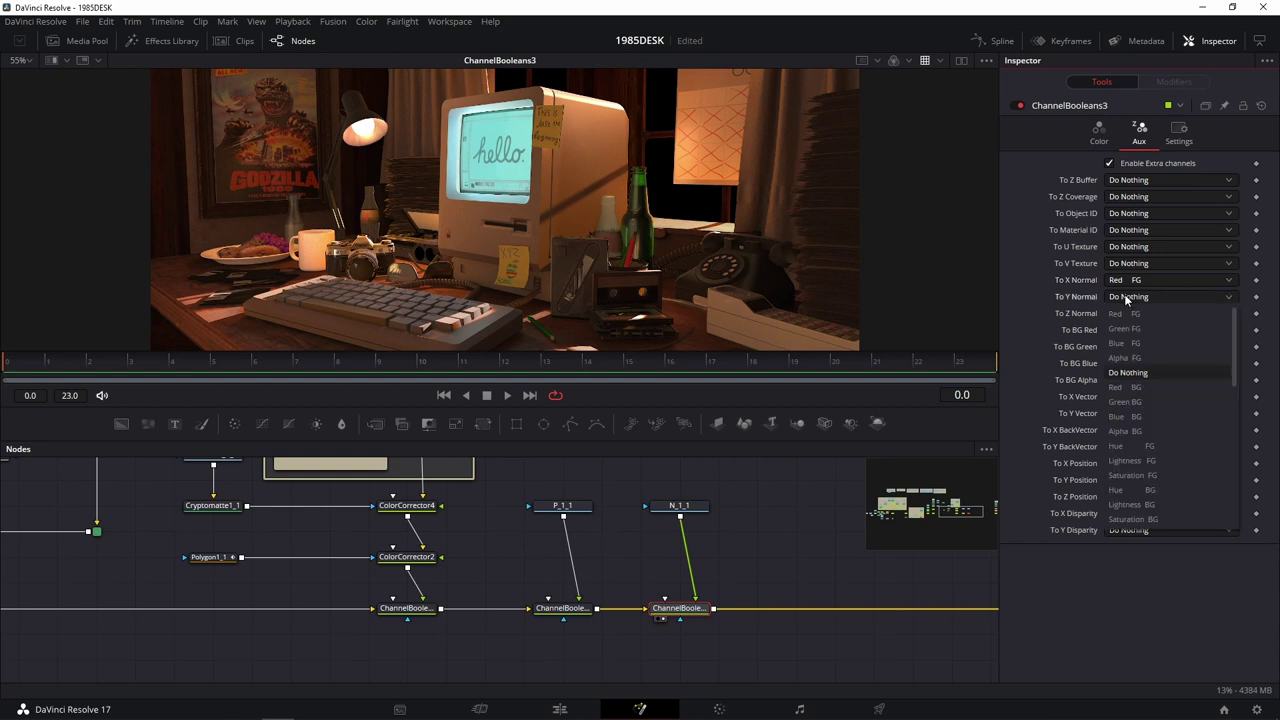
{"action": "left_click", "coordinate": [1147, 330]}
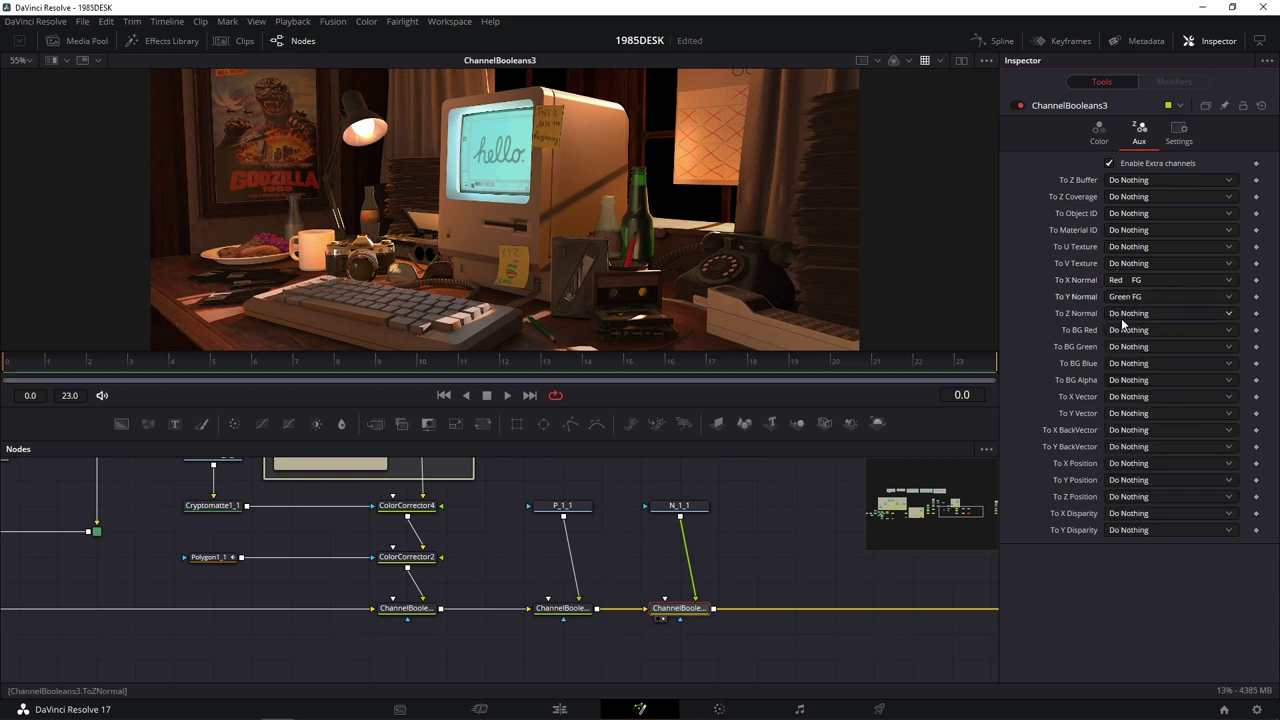
{"action": "left_click", "coordinate": [1129, 316]}
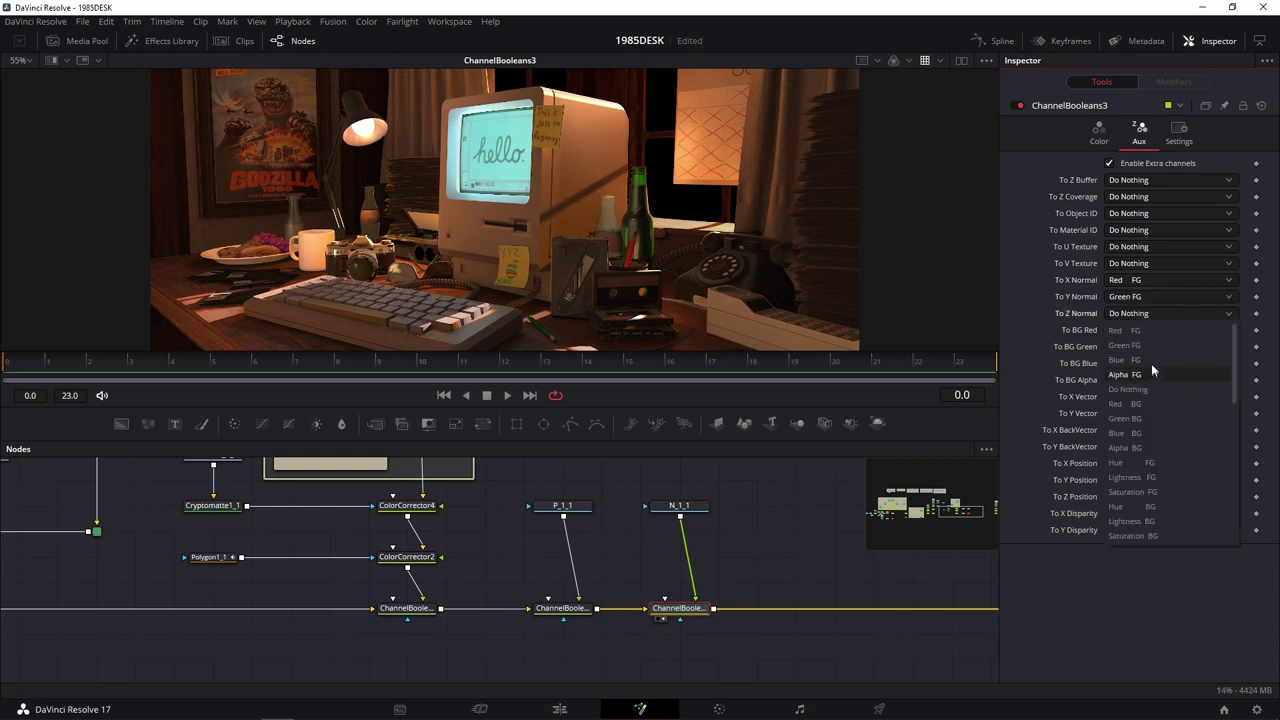
{"action": "left_click", "coordinate": [1150, 360]}
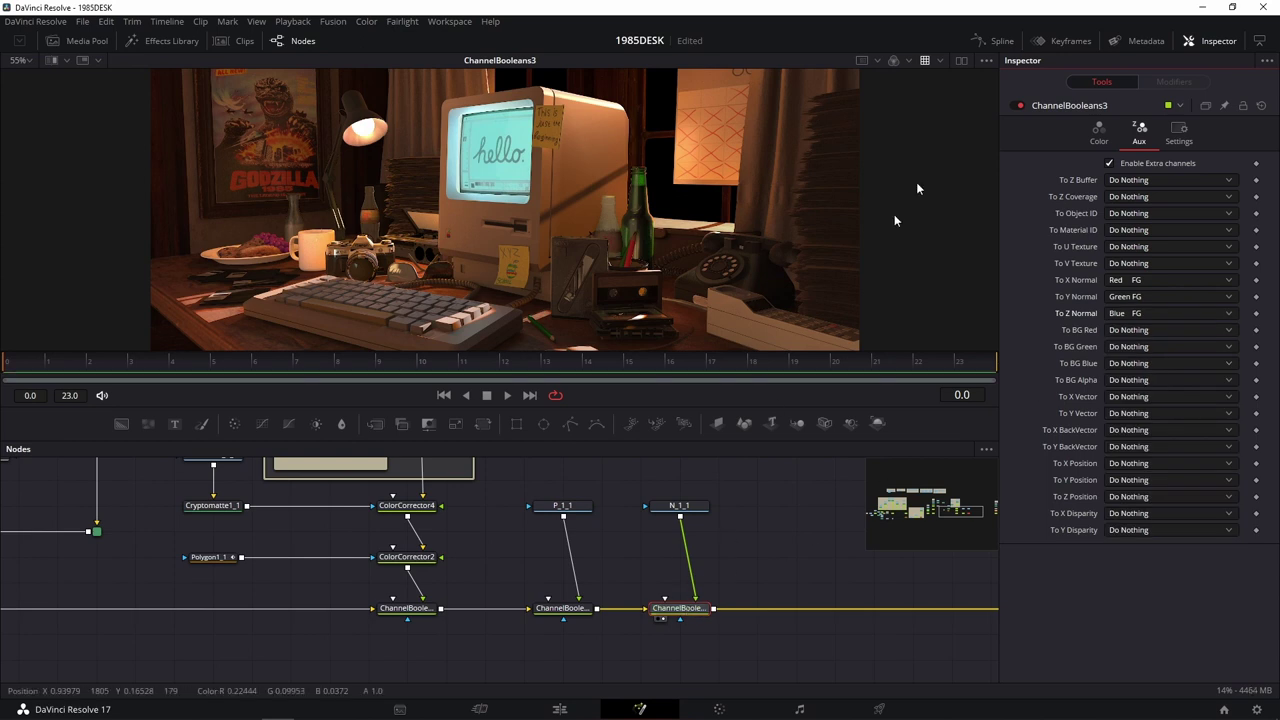
{"action": "left_click", "coordinate": [910, 60]}
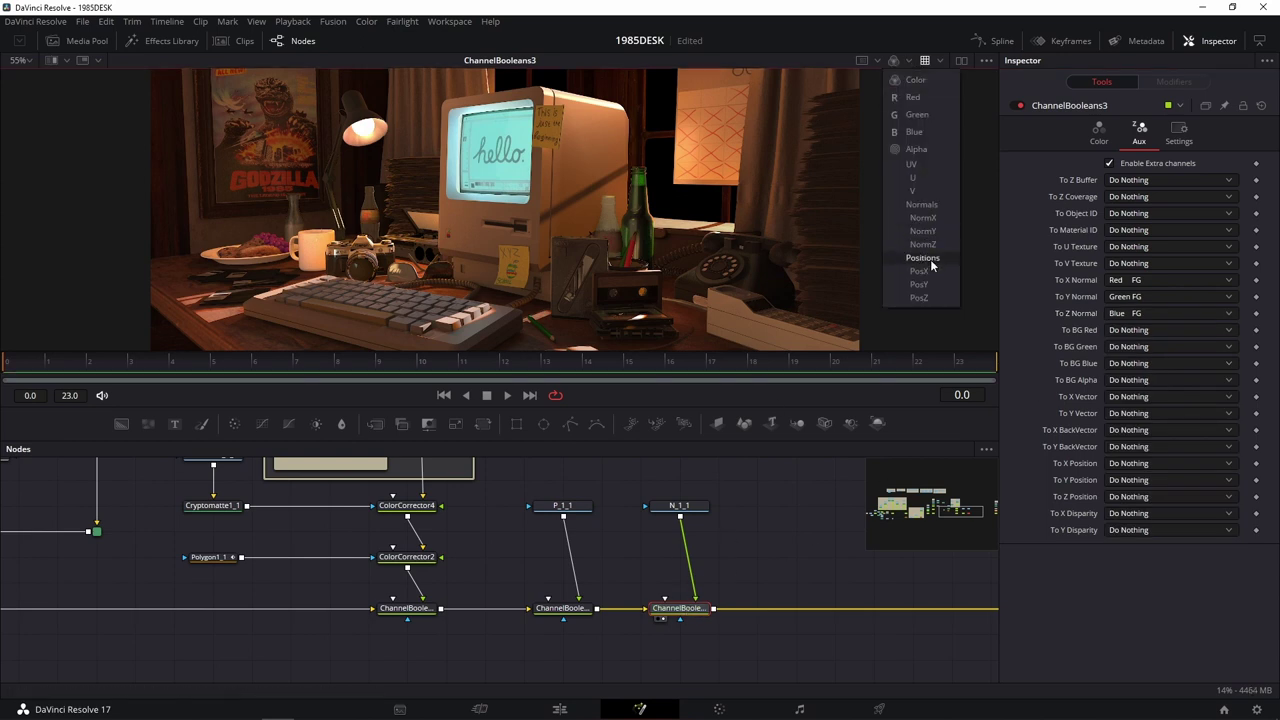
{"action": "left_click", "coordinate": [925, 257]}
{"action": "left_click", "coordinate": [911, 62]}
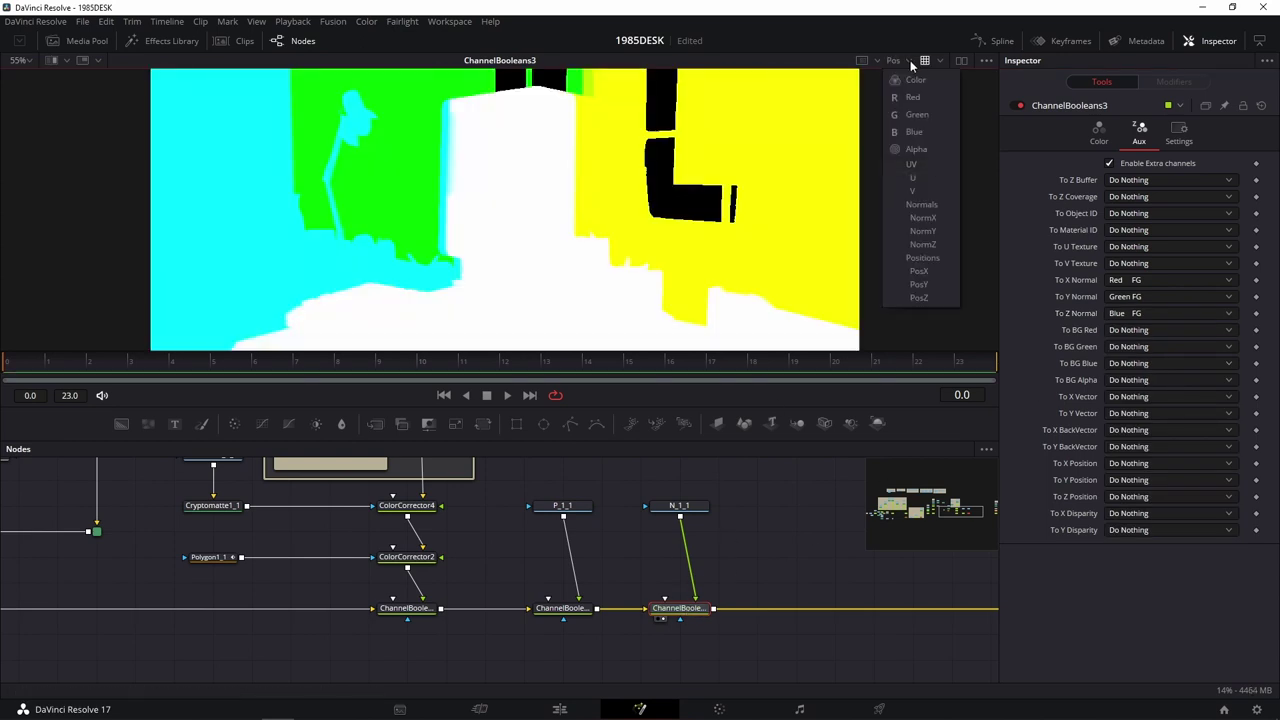
{"action": "left_click", "coordinate": [940, 203]}
{"action": "left_click", "coordinate": [910, 62]}
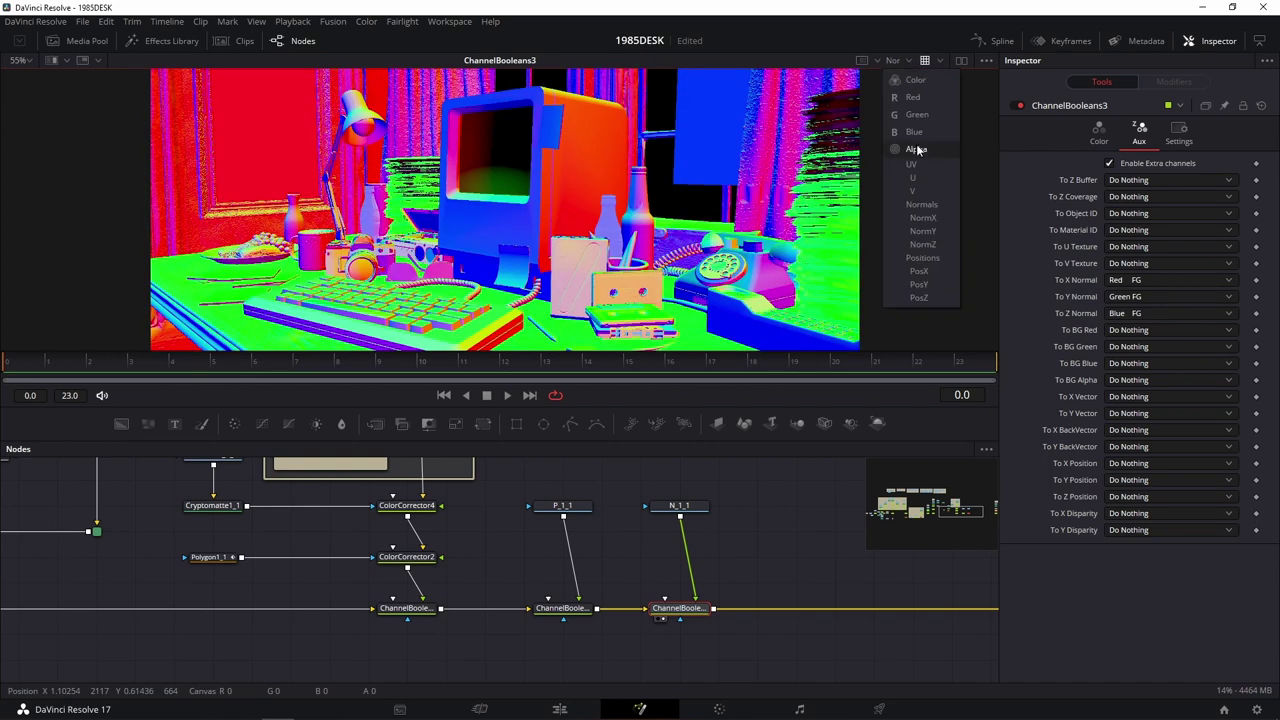
{"action": "left_click", "coordinate": [912, 164]}
{"action": "left_click", "coordinate": [910, 62]}
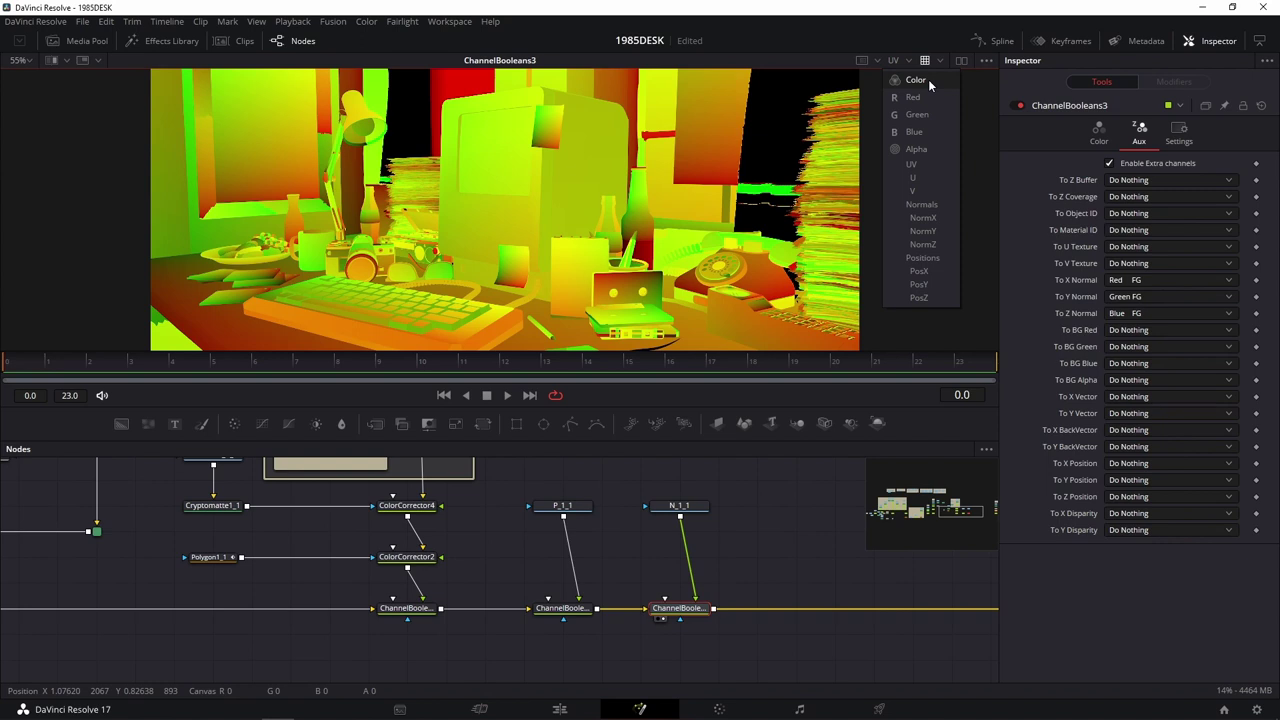
{"action": "left_click", "coordinate": [928, 79]}
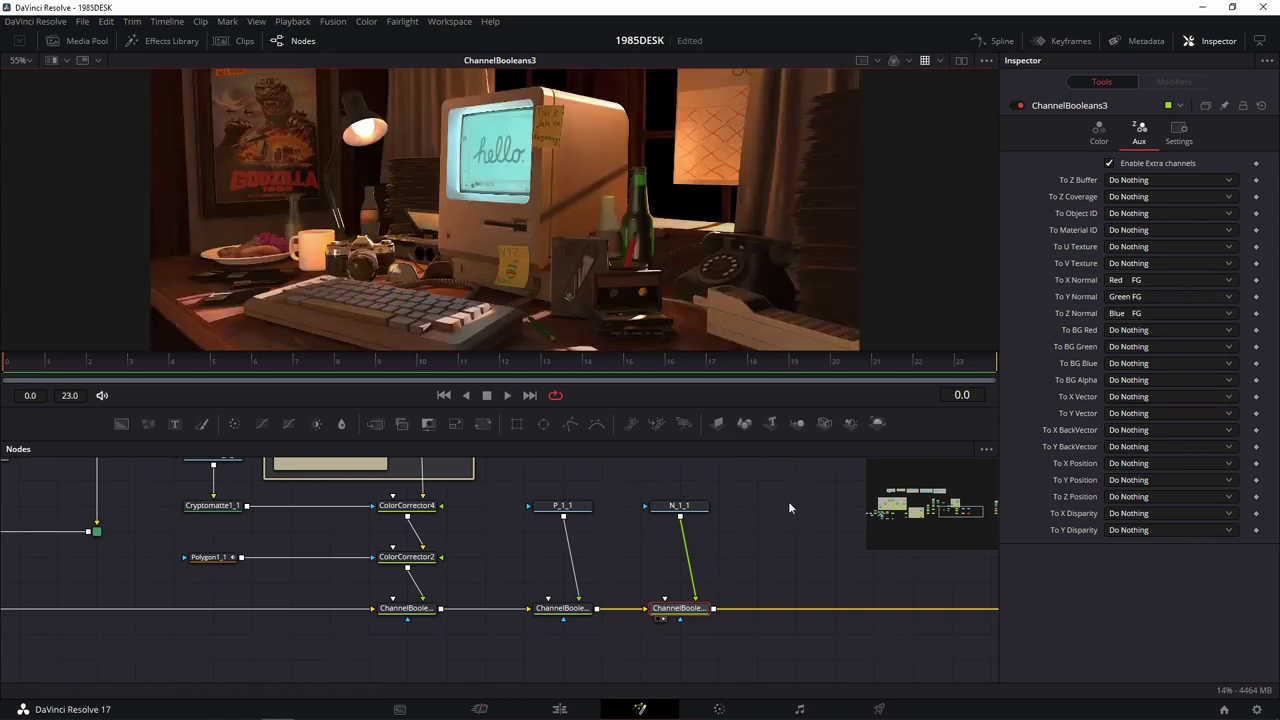
{"action": "left_click_drag", "start_coordinate": [788, 501], "coordinate": [447, 595]}
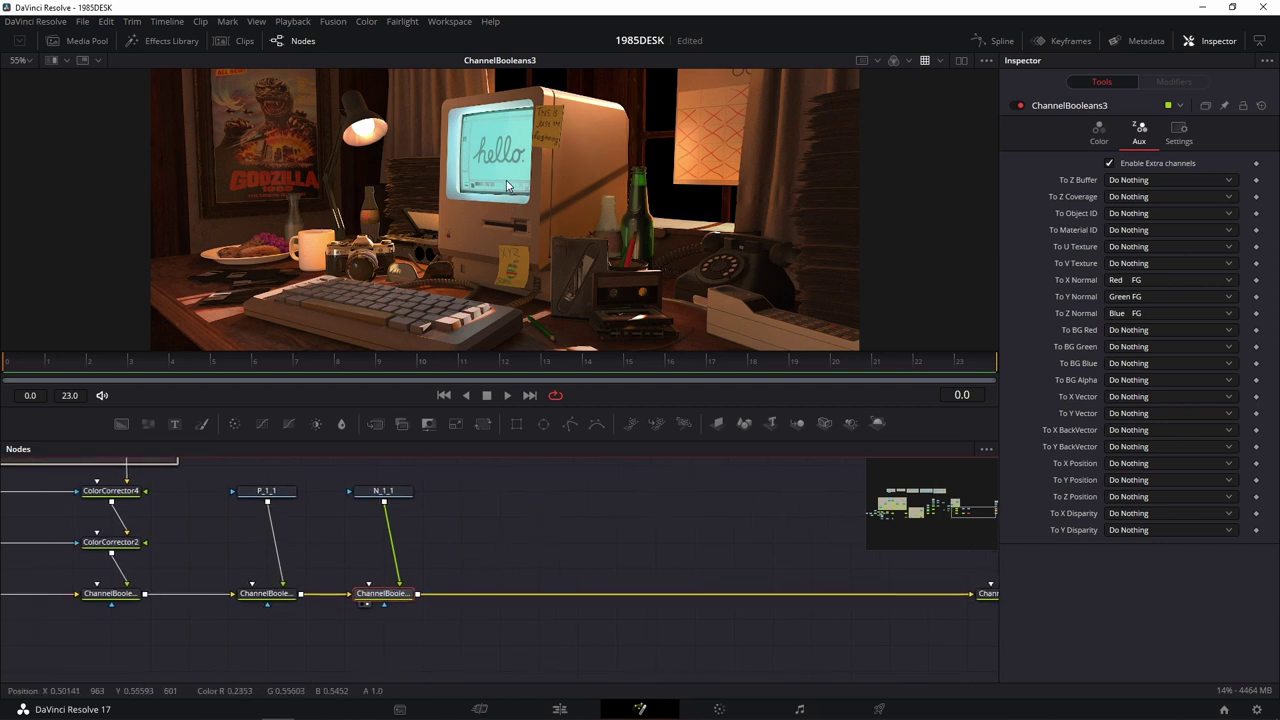
Preview the N_1_1 normal pass in the viewer.
{"action": "left_click", "coordinate": [392, 491]}
{"action": "key", "text": "1"}
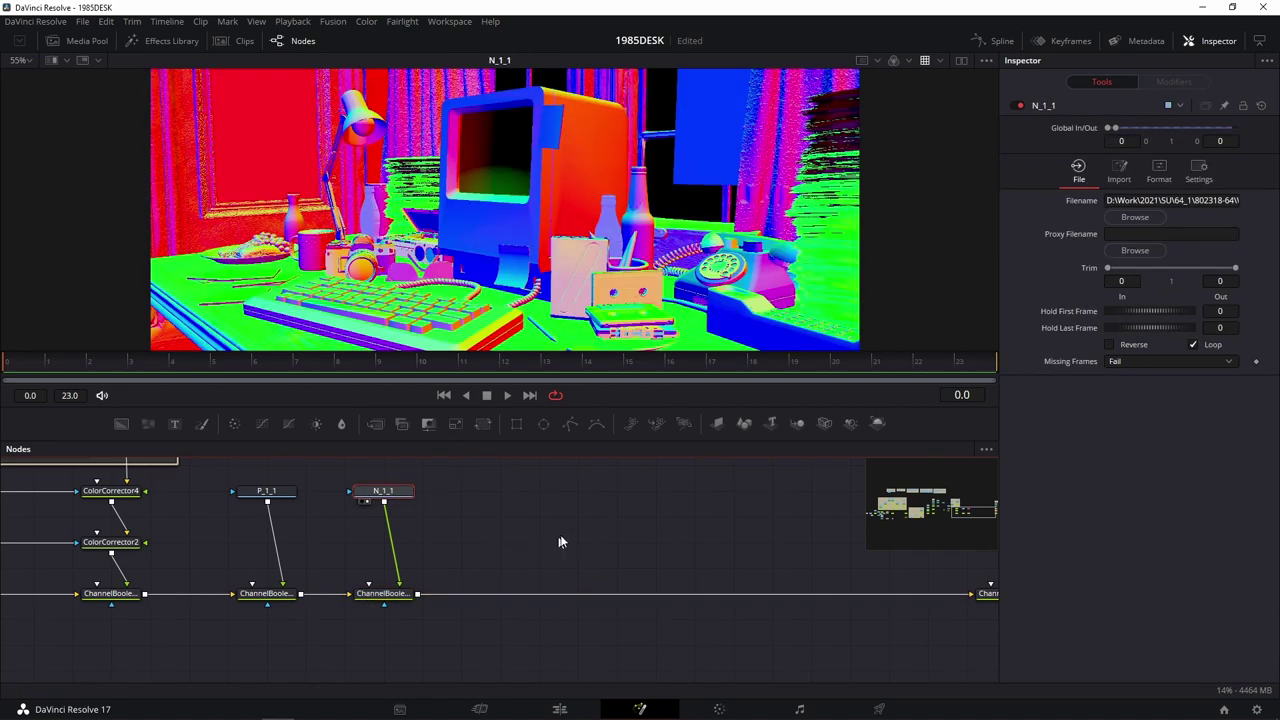
{"action": "left_click", "coordinate": [530, 548]}
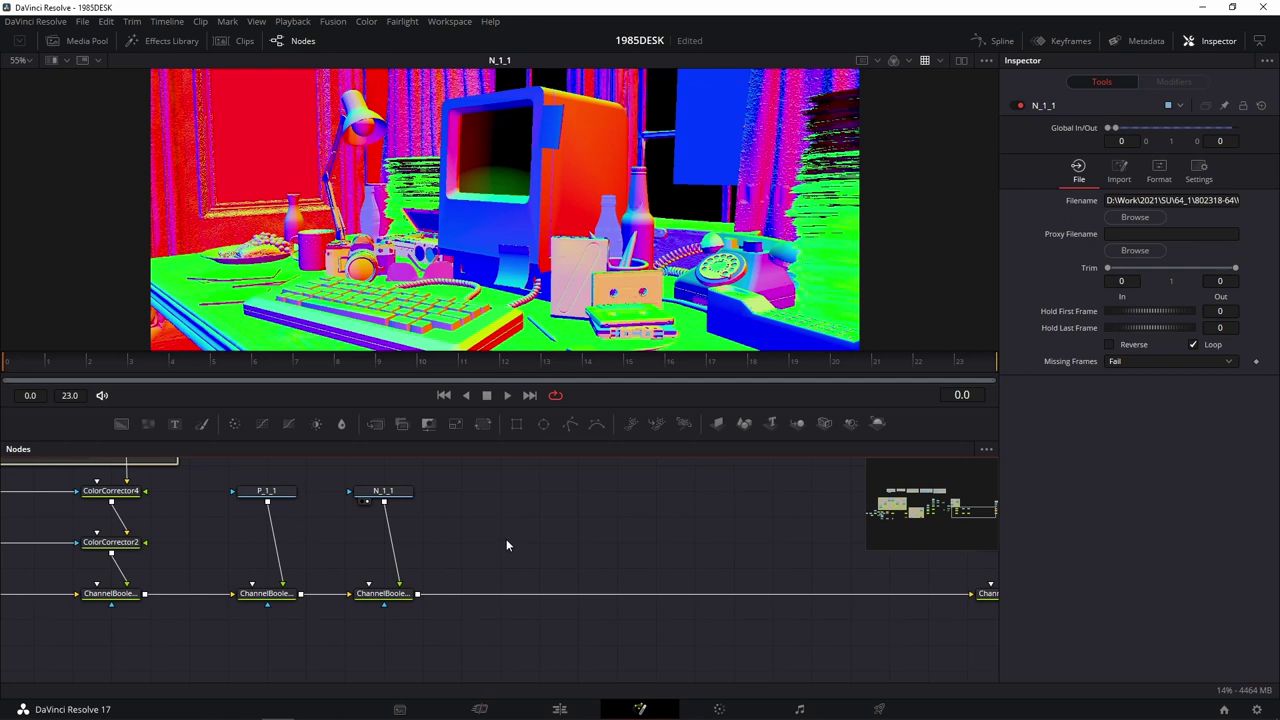
Add a Shader node through the tool search using 'shader'.
{"action": "key", "text": "shift+space"}
{"action": "type", "text": "loa"}
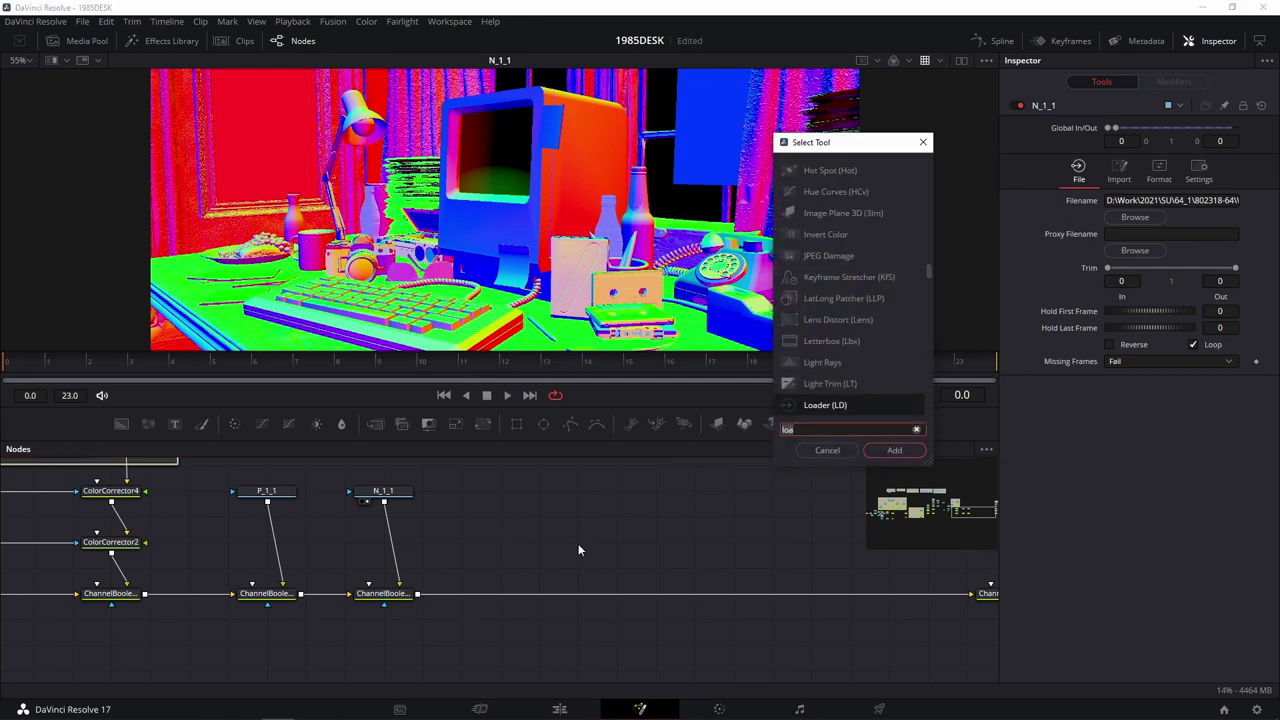
{"action": "key", "text": "BackSpace"}
{"action": "key", "text": "BackSpace"}
{"action": "key", "text": "BackSpace"}
{"action": "type", "text": "shader"}
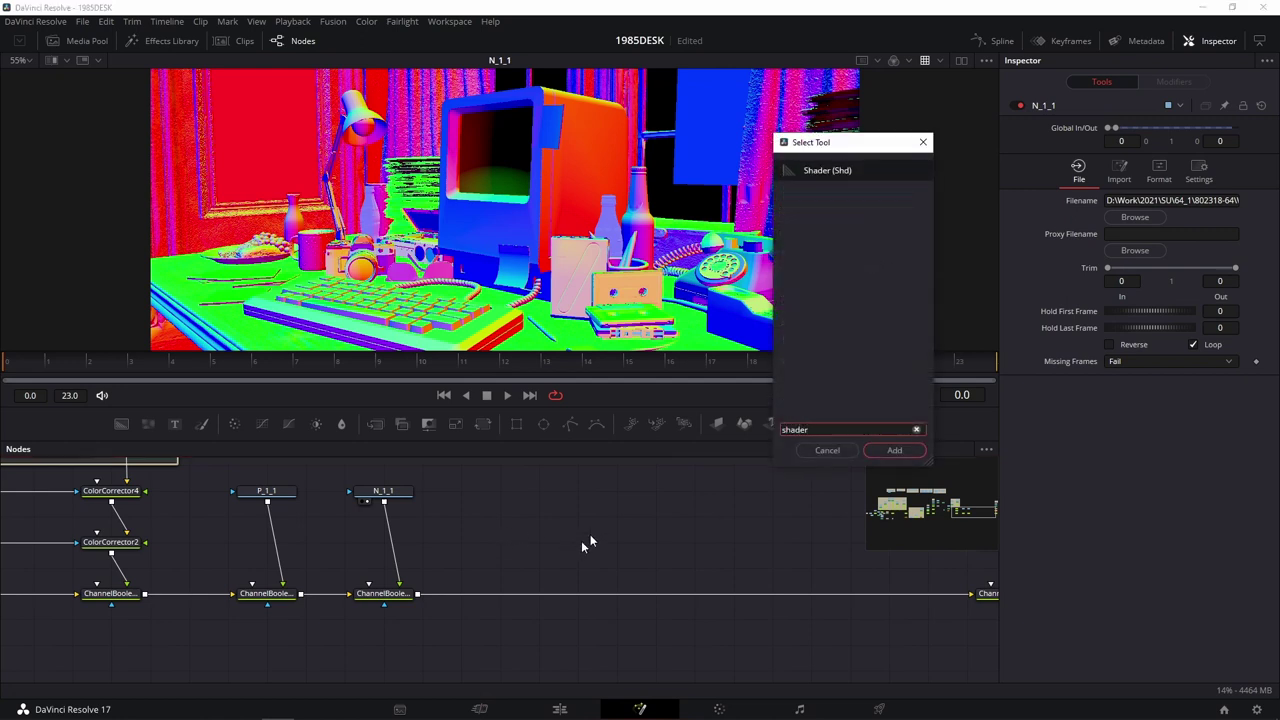
{"action": "left_click", "coordinate": [895, 451]}
Undo Shader1's insertion into the main line and wire ChannelBooleans3's output into it.
{"action": "left_click_drag", "start_coordinate": [546, 545], "coordinate": [546, 596]}
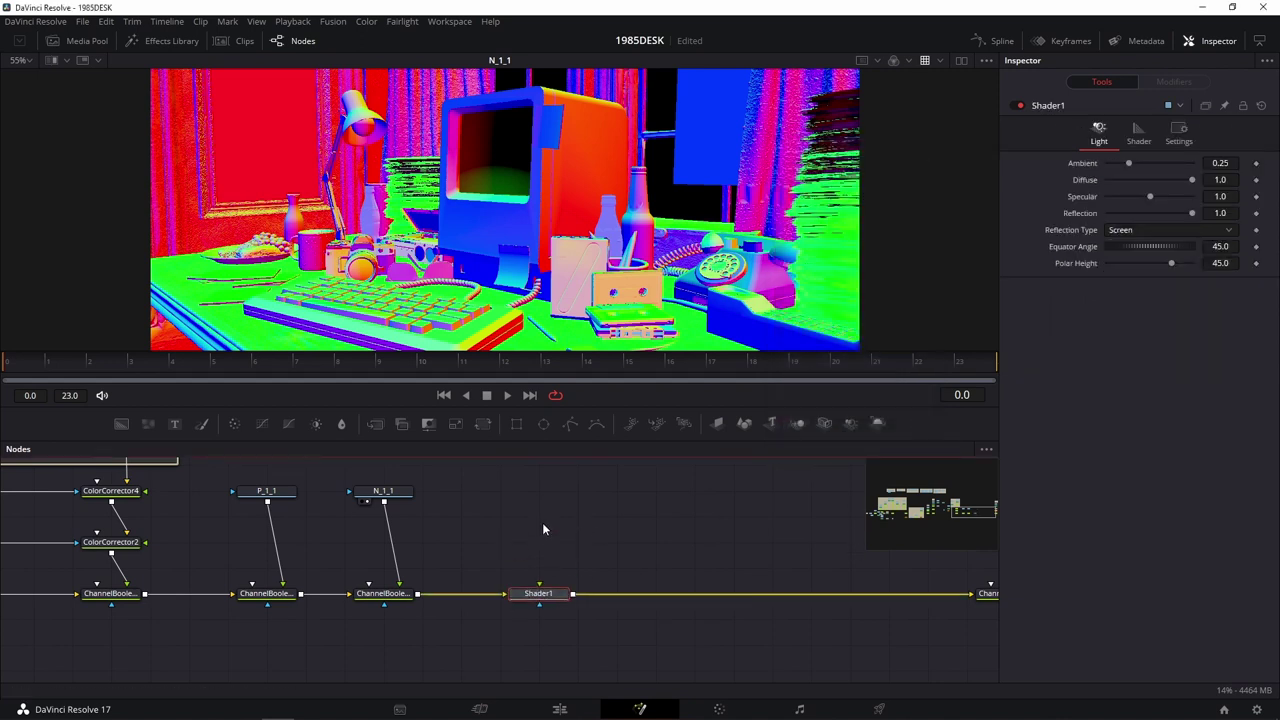
{"action": "key", "text": "1"}
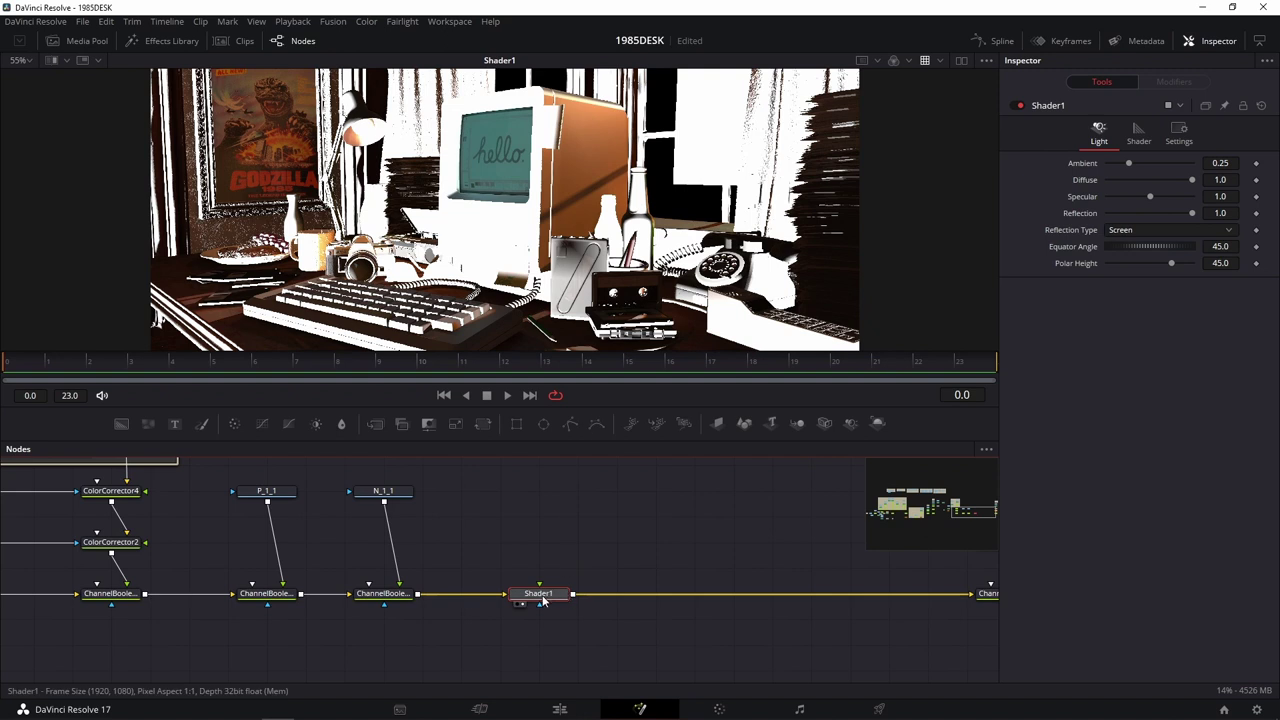
{"action": "key", "text": "ctrl+z"}
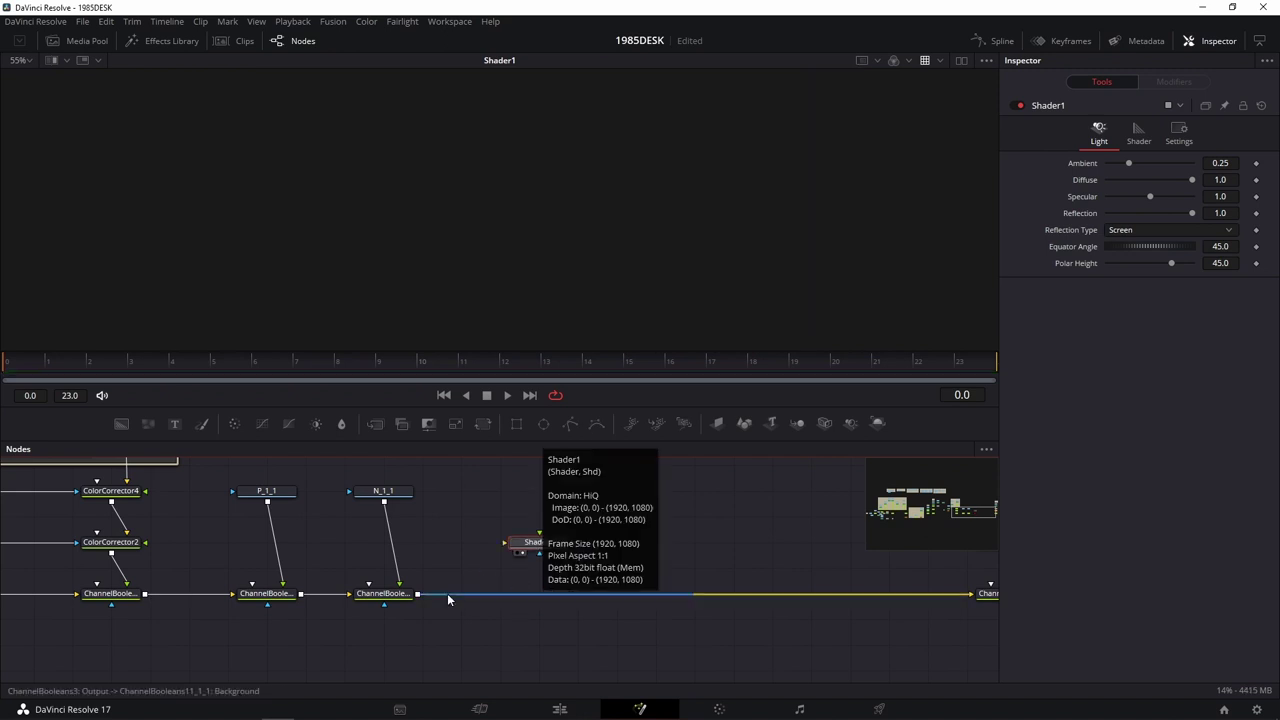
{"action": "left_click_drag", "start_coordinate": [416, 597], "coordinate": [514, 544]}
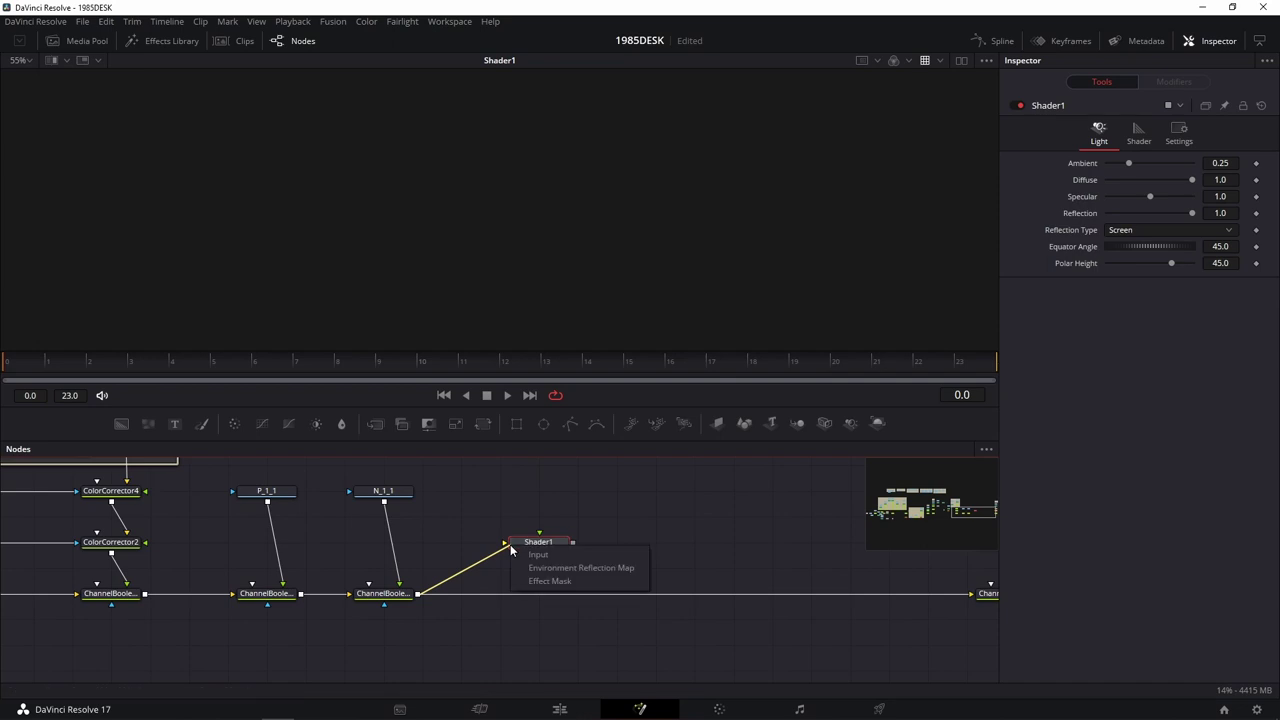
Feed Shader1's Input, set Ambient and Diffuse to 0.0, Specular about 0.756.
{"action": "left_click", "coordinate": [558, 556]}
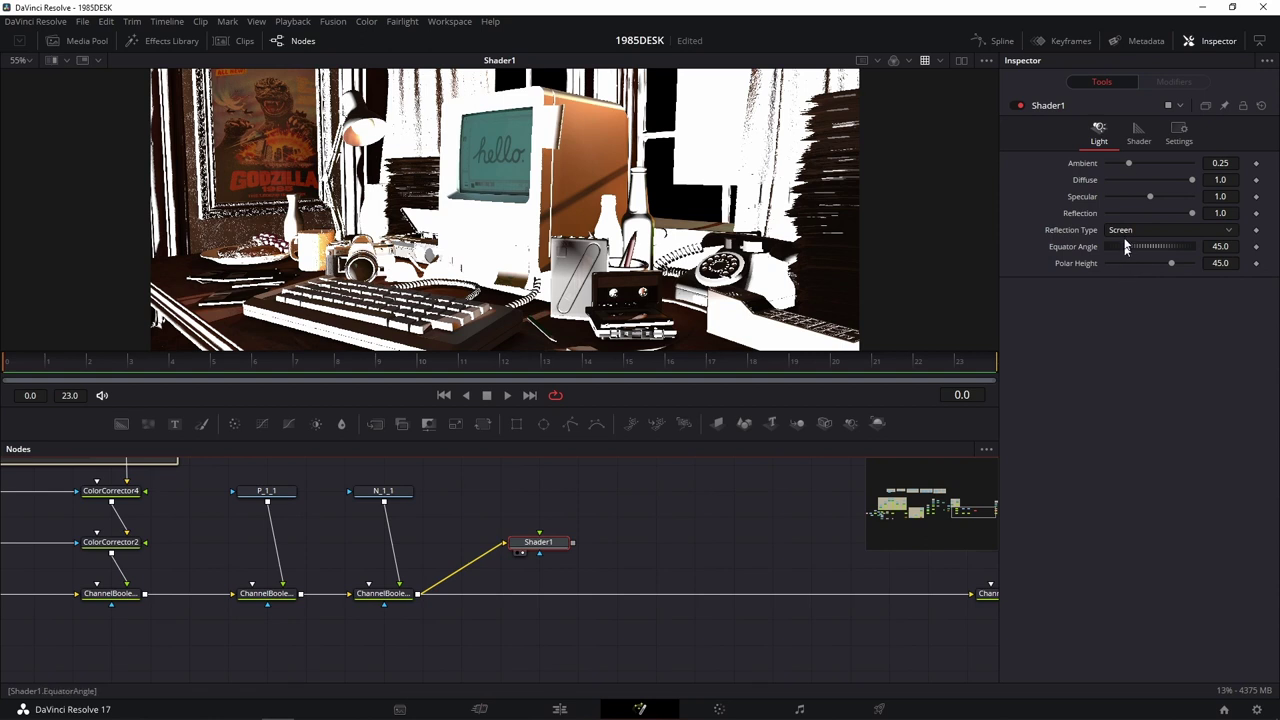
{"action": "mouse_move", "coordinate": [1129, 163]}
{"action": "left_mouse_down"}
{"action": "mouse_move", "coordinate": [1176, 165]}
{"action": "mouse_move", "coordinate": [1080, 176]}
{"action": "mouse_move", "coordinate": [1262, 172]}
{"action": "left_mouse_up"}
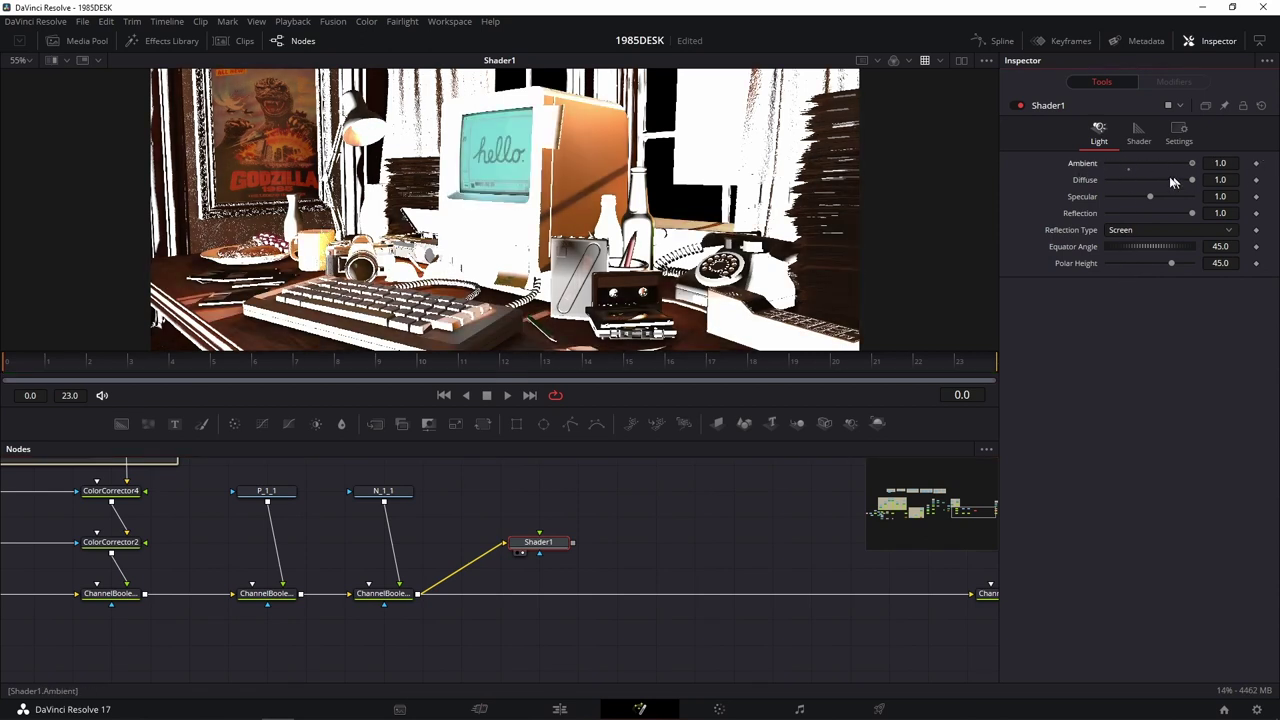
{"action": "left_click_drag", "start_coordinate": [1174, 181], "coordinate": [990, 190]}
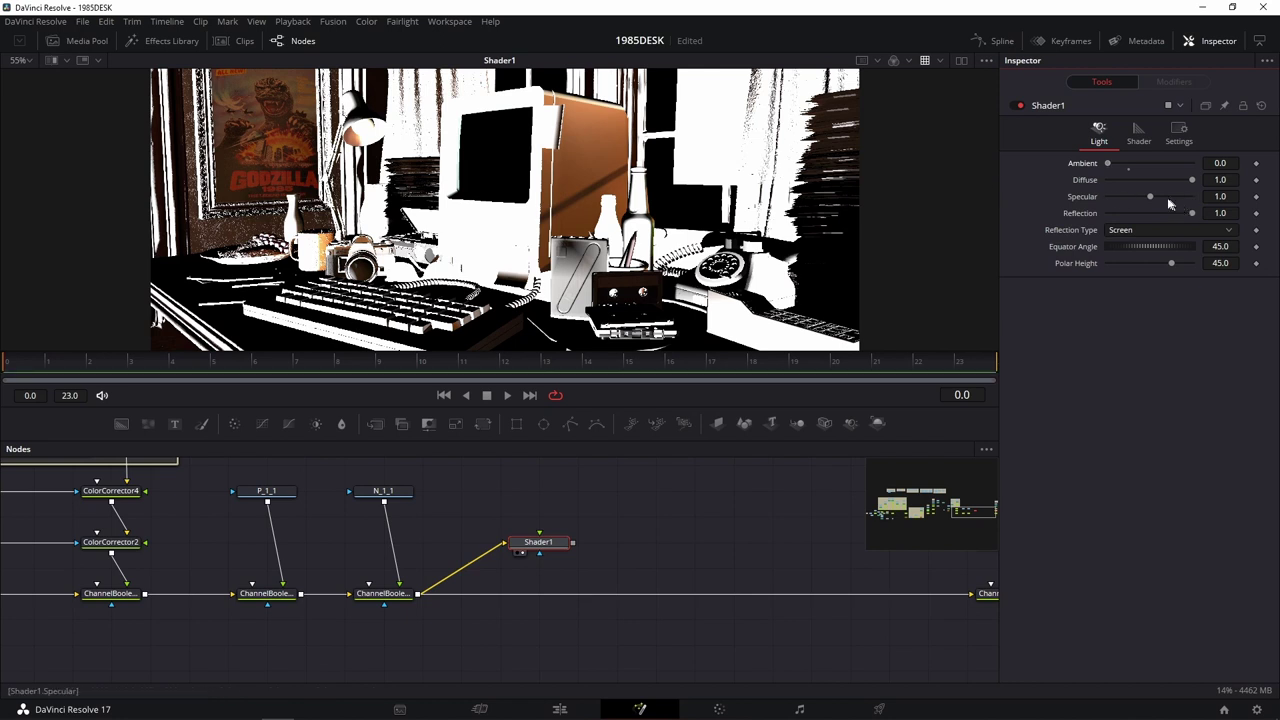
{"action": "left_click_drag", "start_coordinate": [1109, 163], "coordinate": [1128, 166]}
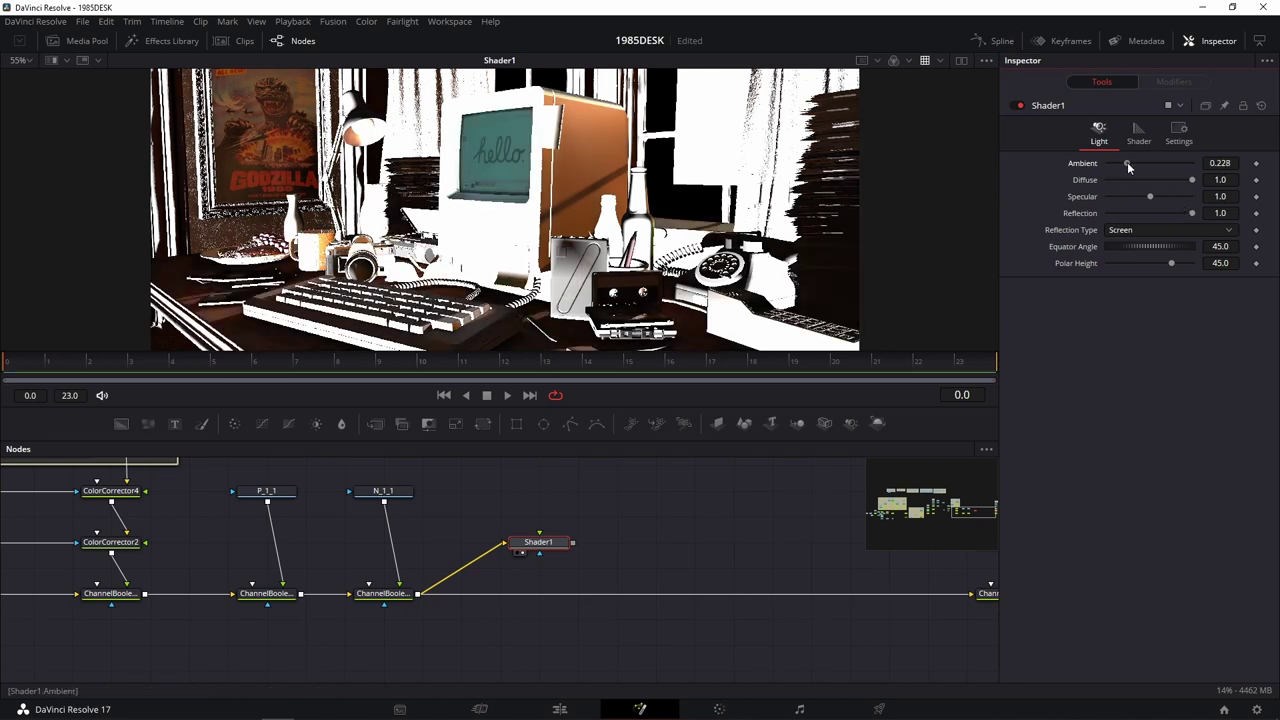
{"action": "left_click", "coordinate": [1127, 167]}
{"action": "double_click", "coordinate": [1128, 166]}
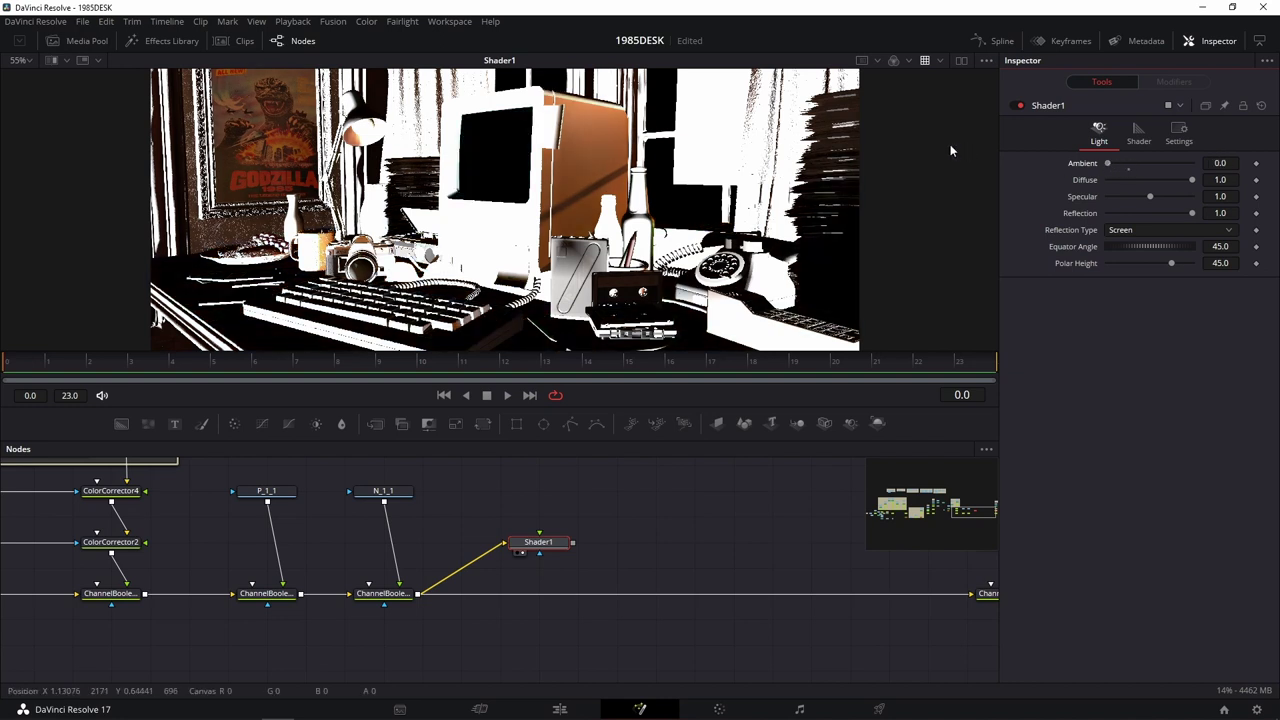
{"action": "left_click_drag", "start_coordinate": [1192, 181], "coordinate": [994, 171]}
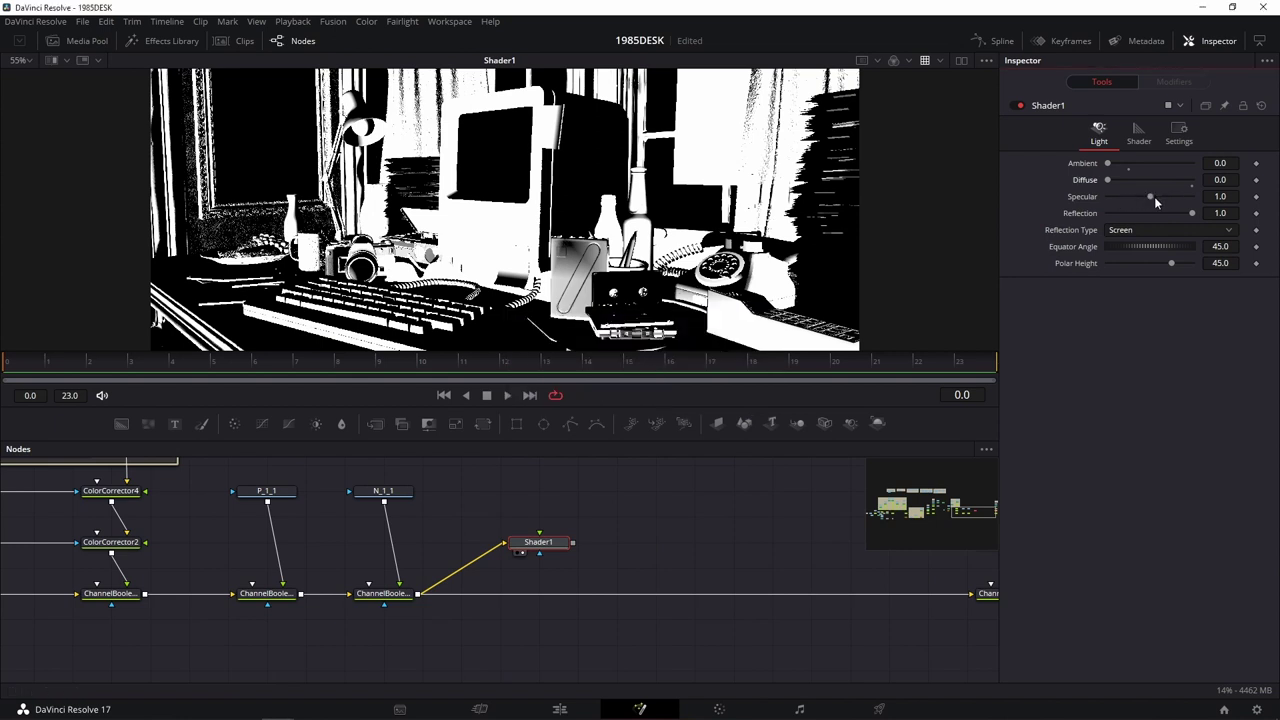
{"action": "mouse_move", "coordinate": [1150, 197]}
{"action": "left_mouse_down"}
{"action": "mouse_move", "coordinate": [1137, 198]}
{"action": "mouse_move", "coordinate": [1147, 202]}
{"action": "left_mouse_up"}
Swing Shader1's Equator Angle around while zooming the viewer onto the bottles.
{"action": "left_click_drag", "start_coordinate": [1133, 253], "coordinate": [1250, 245]}
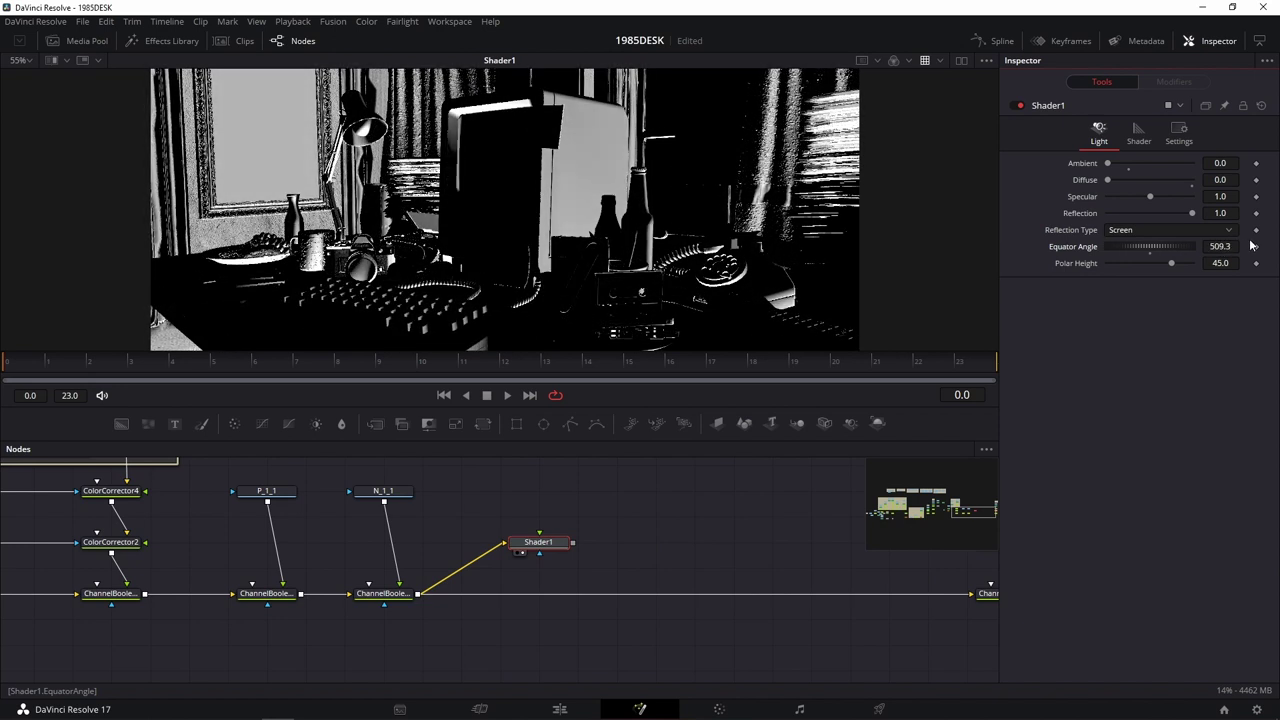
{"action": "scroll", "coordinate": [763, 126], "scroll_direction": "up", "scroll_amount": 3}
{"action": "scroll", "coordinate": [763, 126], "scroll_direction": "up", "scroll_amount": 1}
{"action": "scroll", "coordinate": [763, 126], "scroll_direction": "up", "scroll_amount": 1}
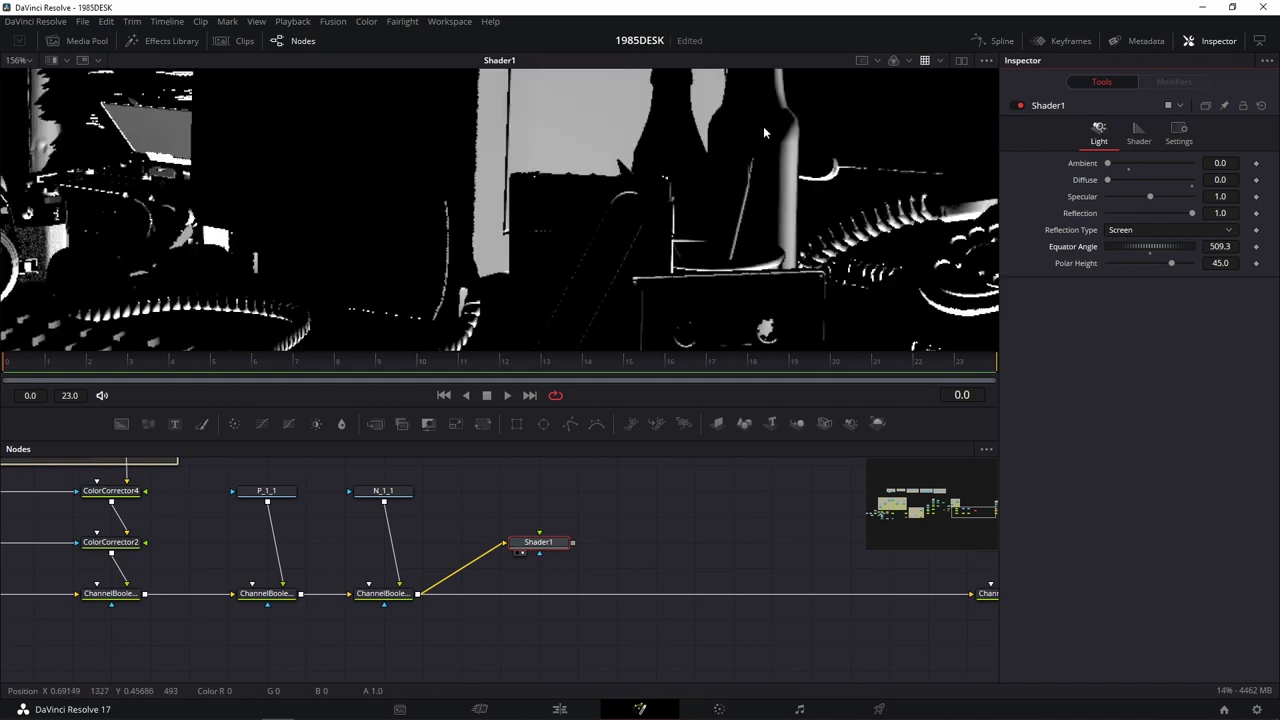
{"action": "scroll", "coordinate": [763, 126], "scroll_direction": "up", "scroll_amount": 2}
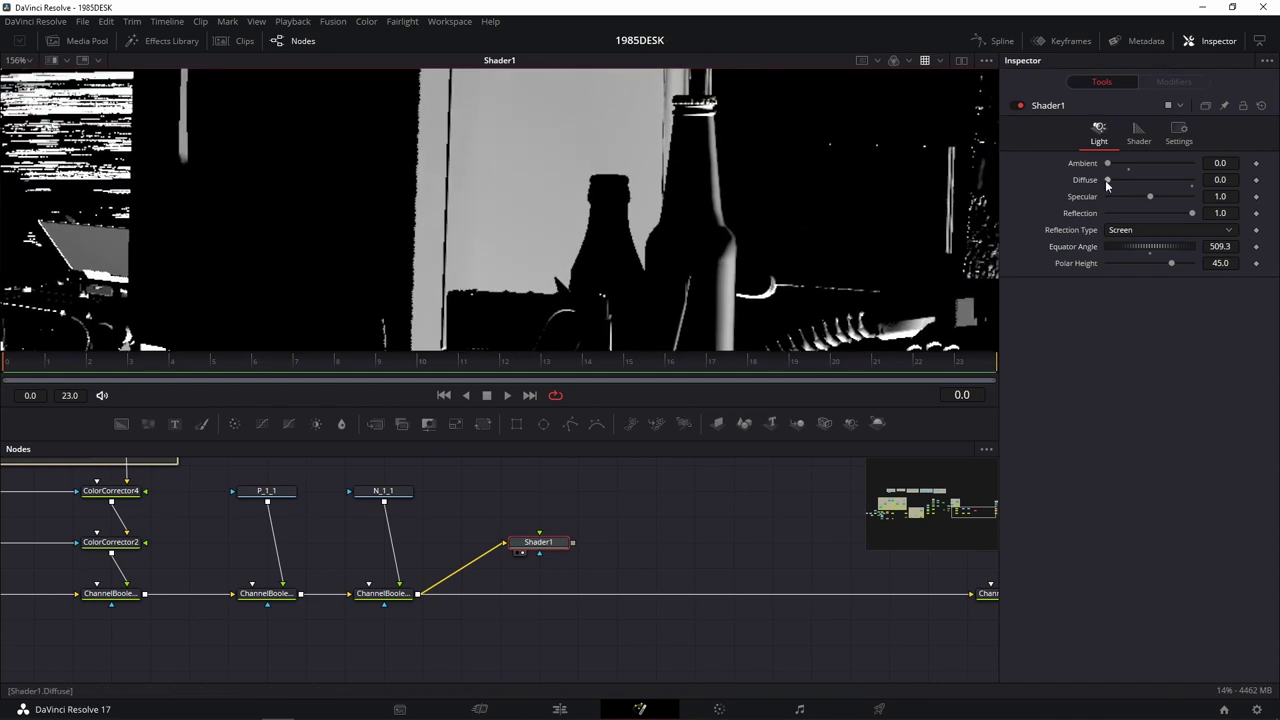
{"action": "left_click", "coordinate": [1171, 263]}
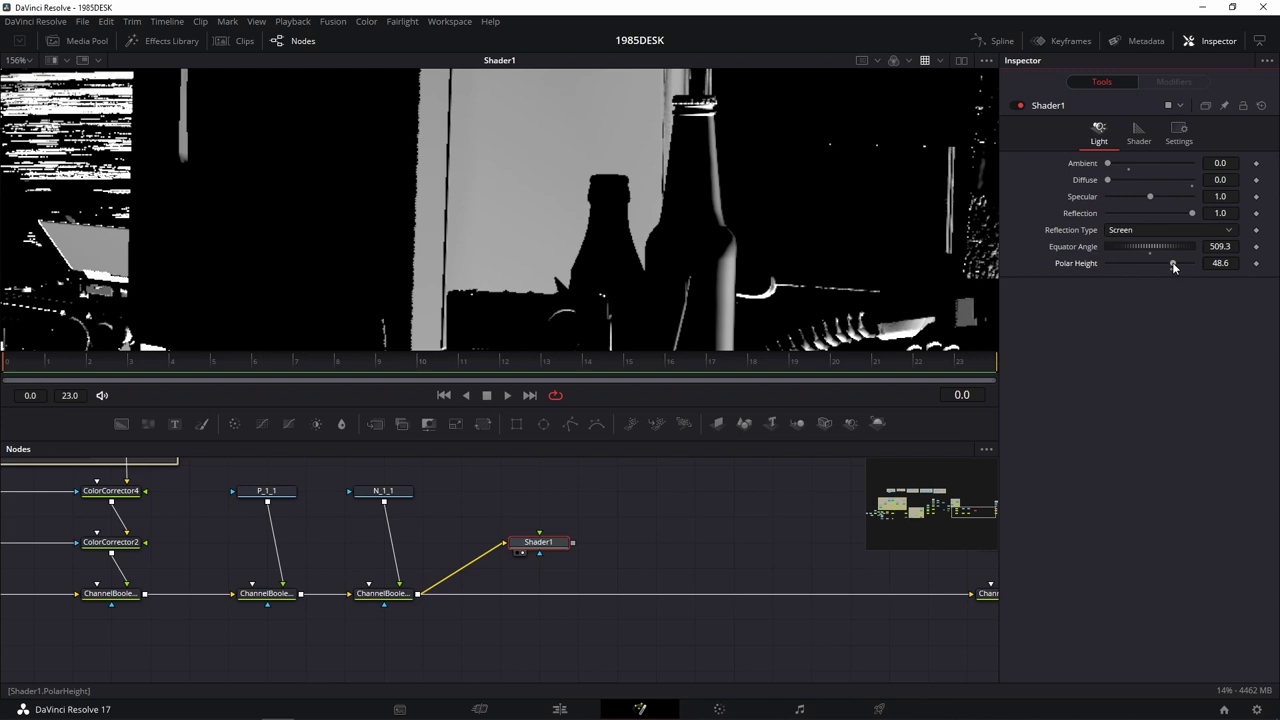
{"action": "left_click_drag", "start_coordinate": [1165, 247], "coordinate": [1154, 263]}
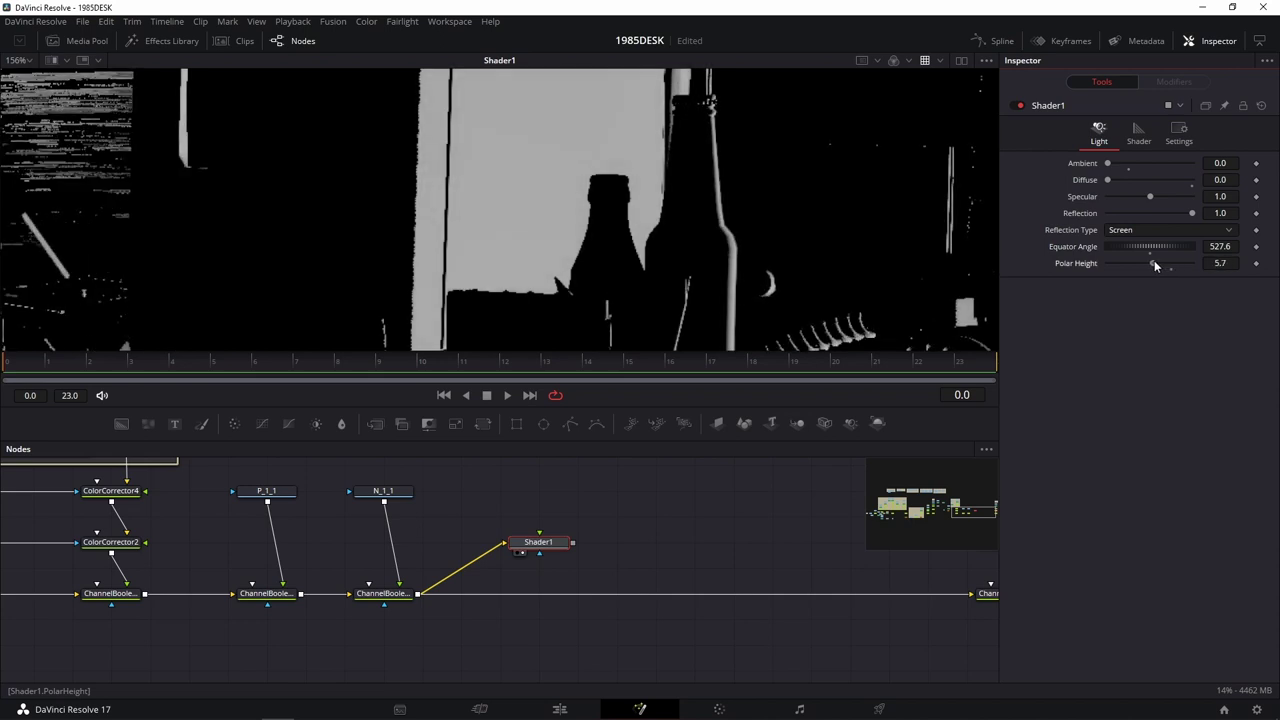
Fine-tune Equator Angle to 538.0, checking the bottles up close.
{"action": "scroll", "coordinate": [720, 170], "scroll_direction": "down", "scroll_amount": 3}
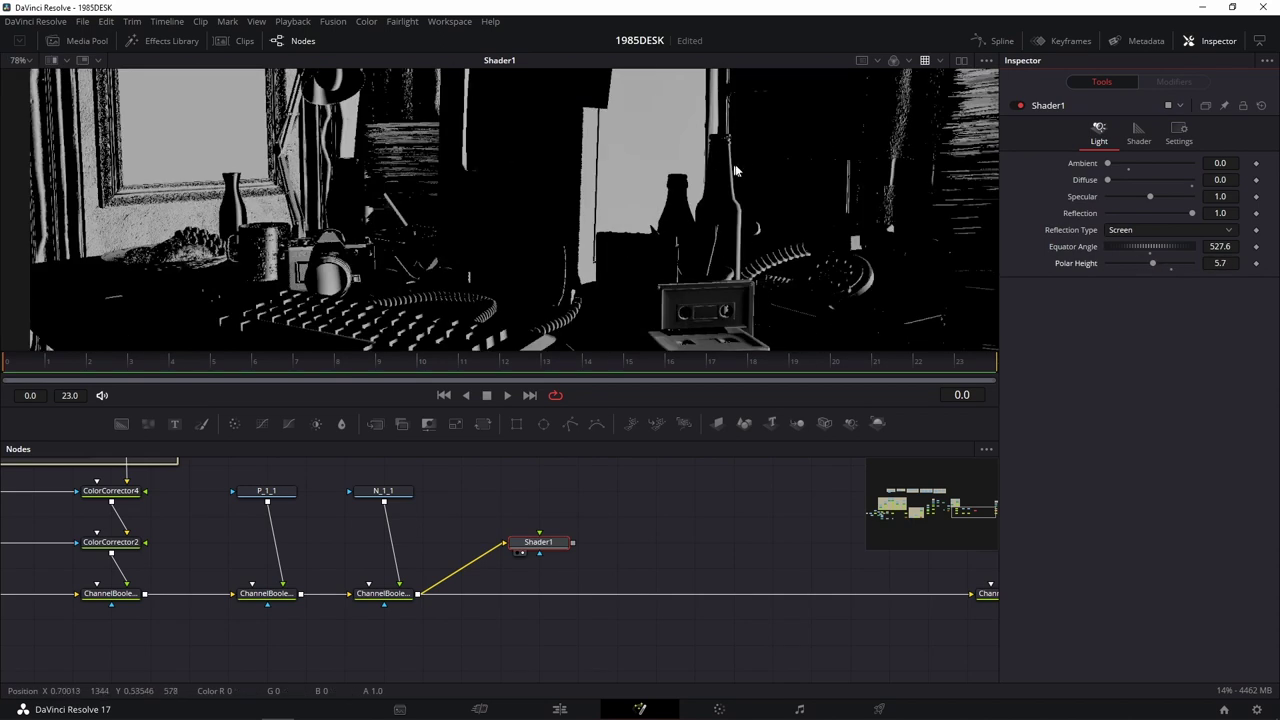
{"action": "scroll", "coordinate": [660, 165], "scroll_direction": "up", "scroll_amount": 2}
{"action": "scroll", "coordinate": [597, 159], "scroll_direction": "up", "scroll_amount": 2}
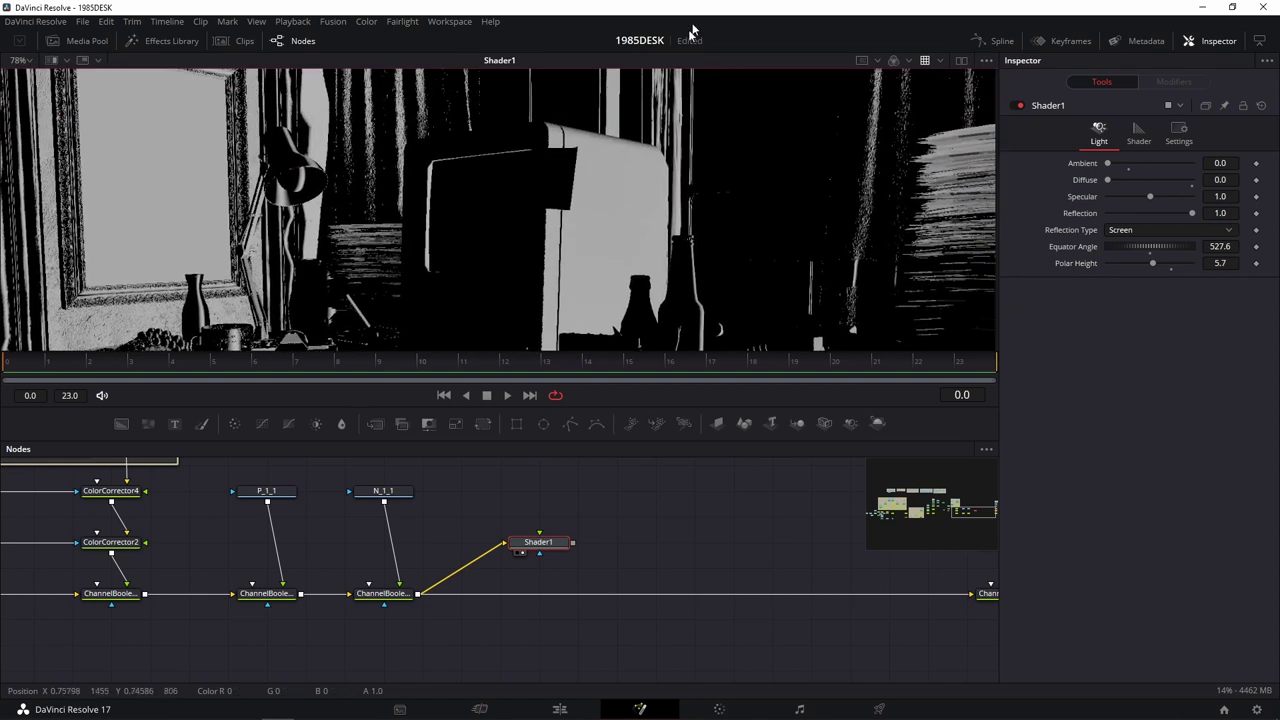
{"action": "scroll", "coordinate": [758, 245], "scroll_direction": "down", "scroll_amount": 3}
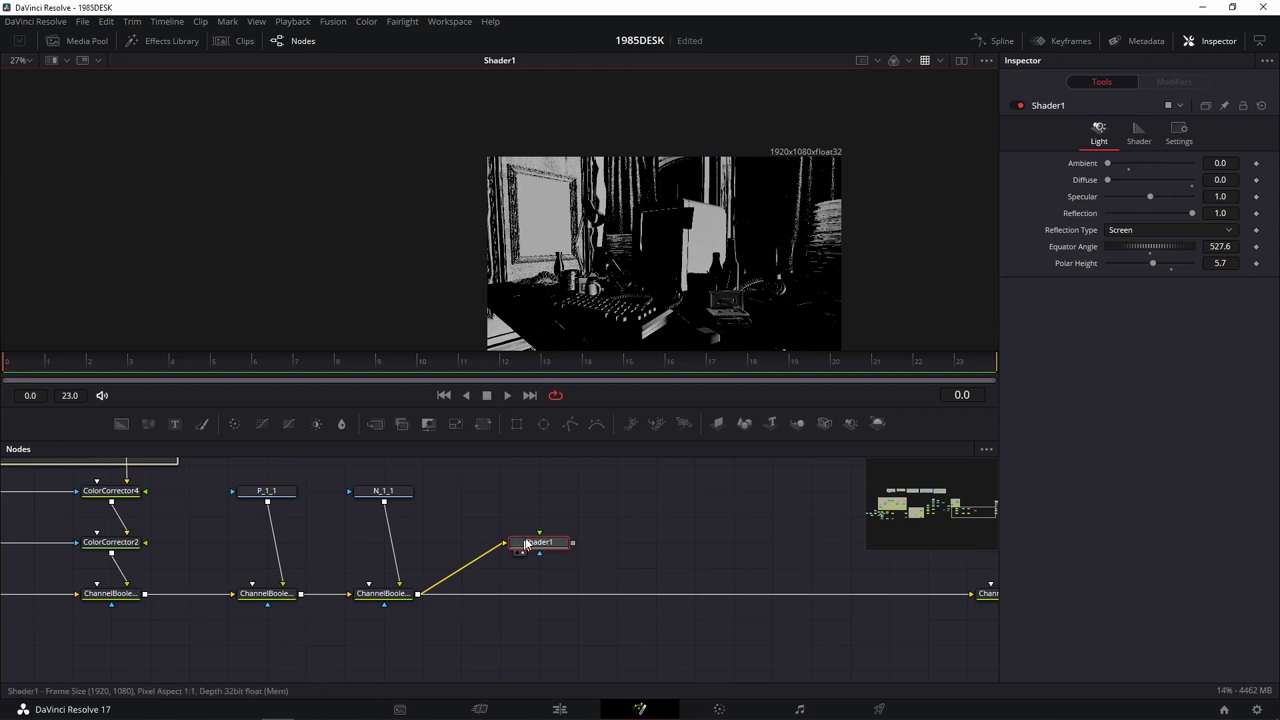
{"action": "scroll", "coordinate": [770, 258], "scroll_direction": "up", "scroll_amount": 1}
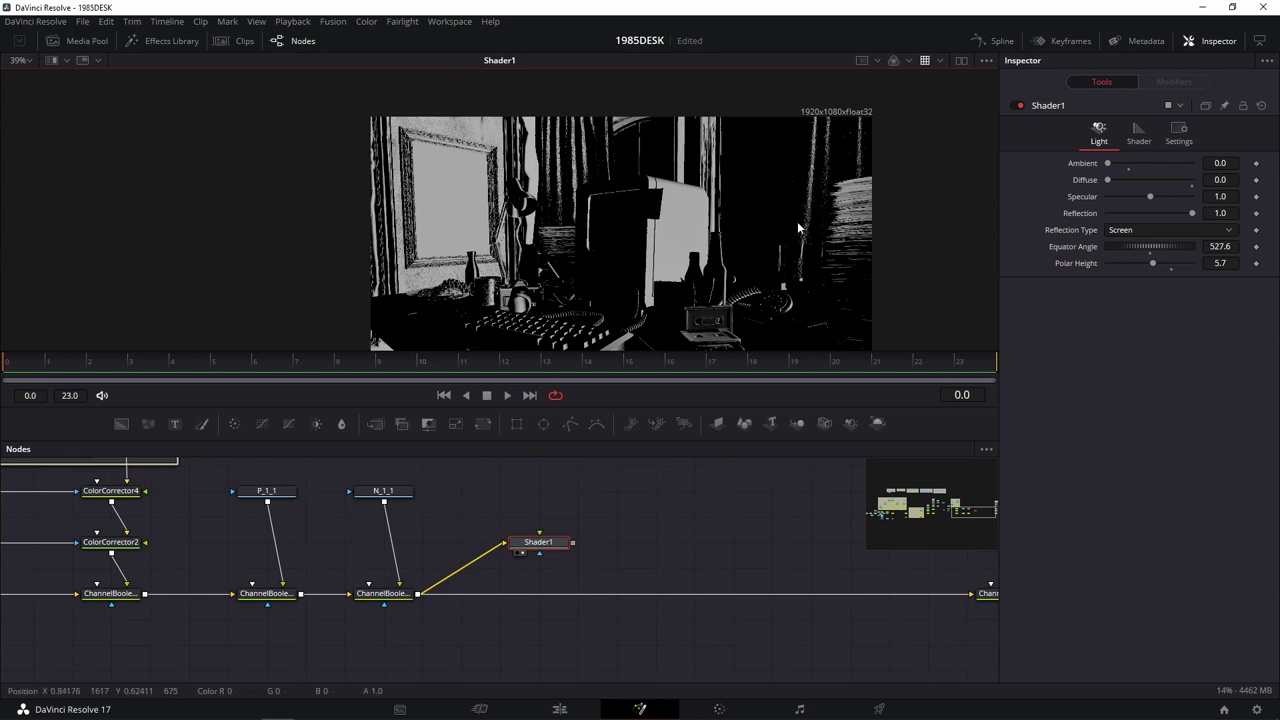
{"action": "scroll", "coordinate": [743, 308], "scroll_direction": "up", "scroll_amount": 3}
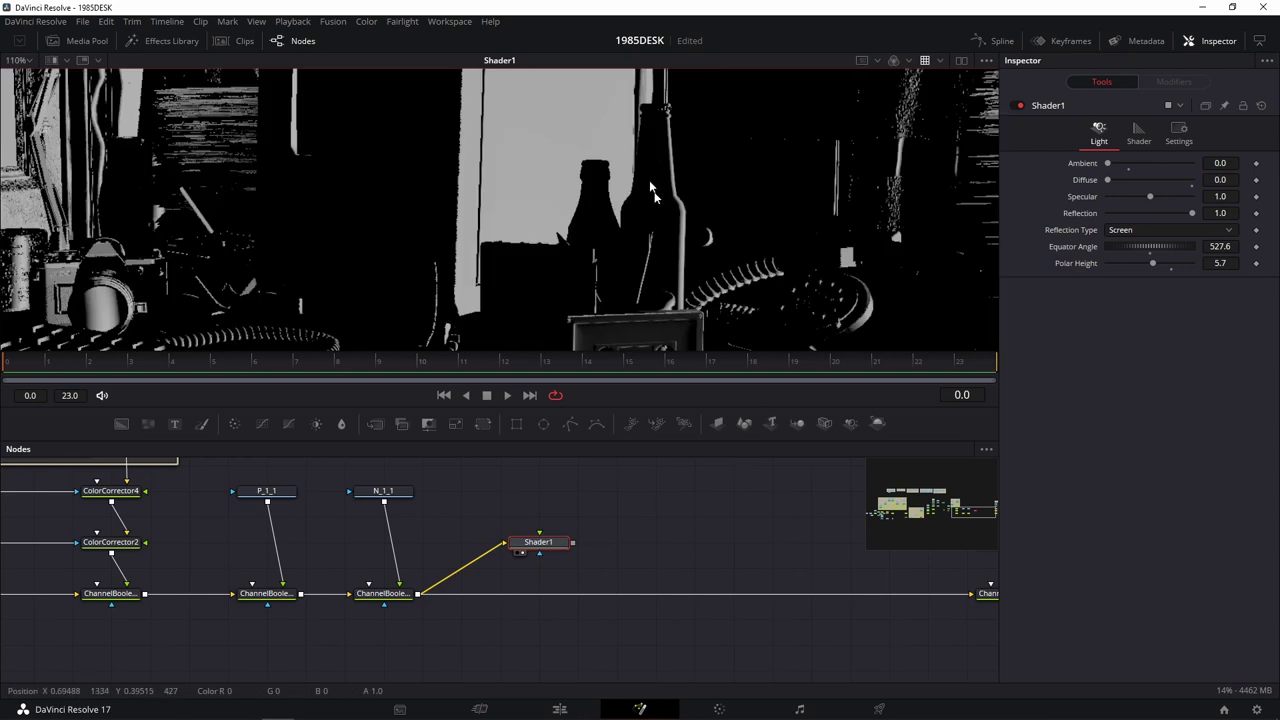
{"action": "left_click_drag", "start_coordinate": [1149, 254], "coordinate": [1155, 245]}
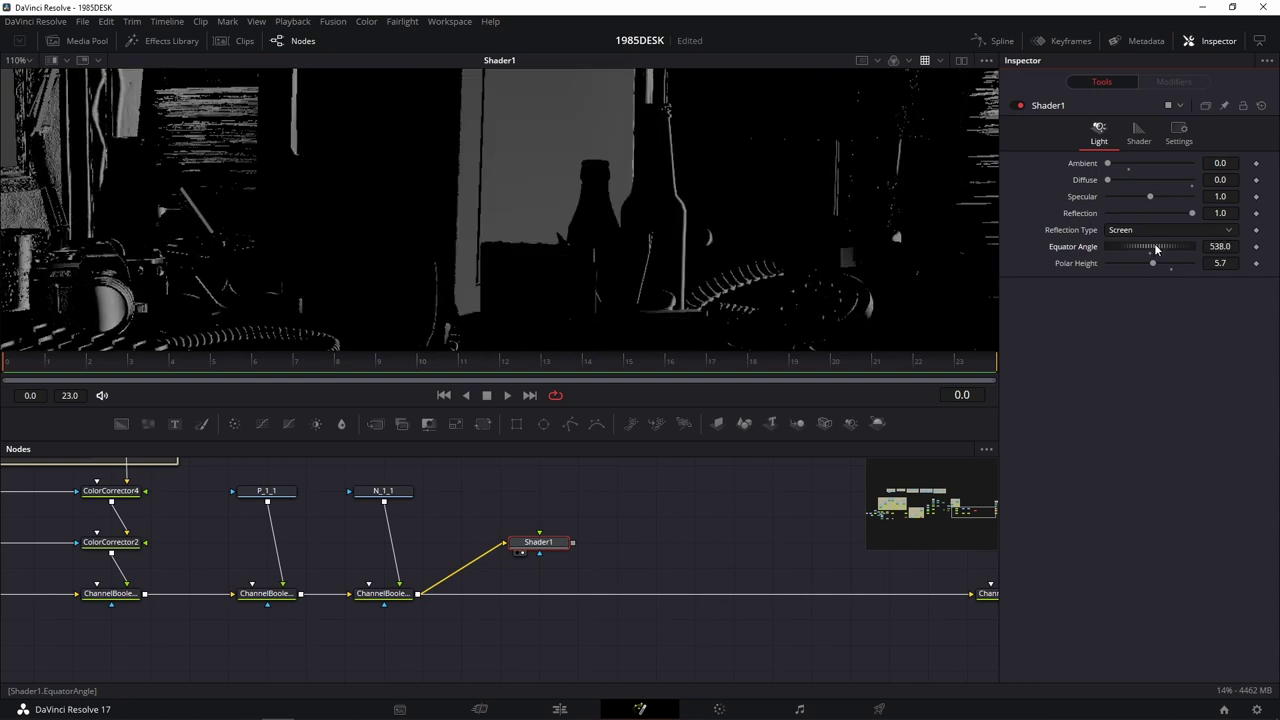
{"action": "scroll", "coordinate": [688, 179], "scroll_direction": "up", "scroll_amount": 3}
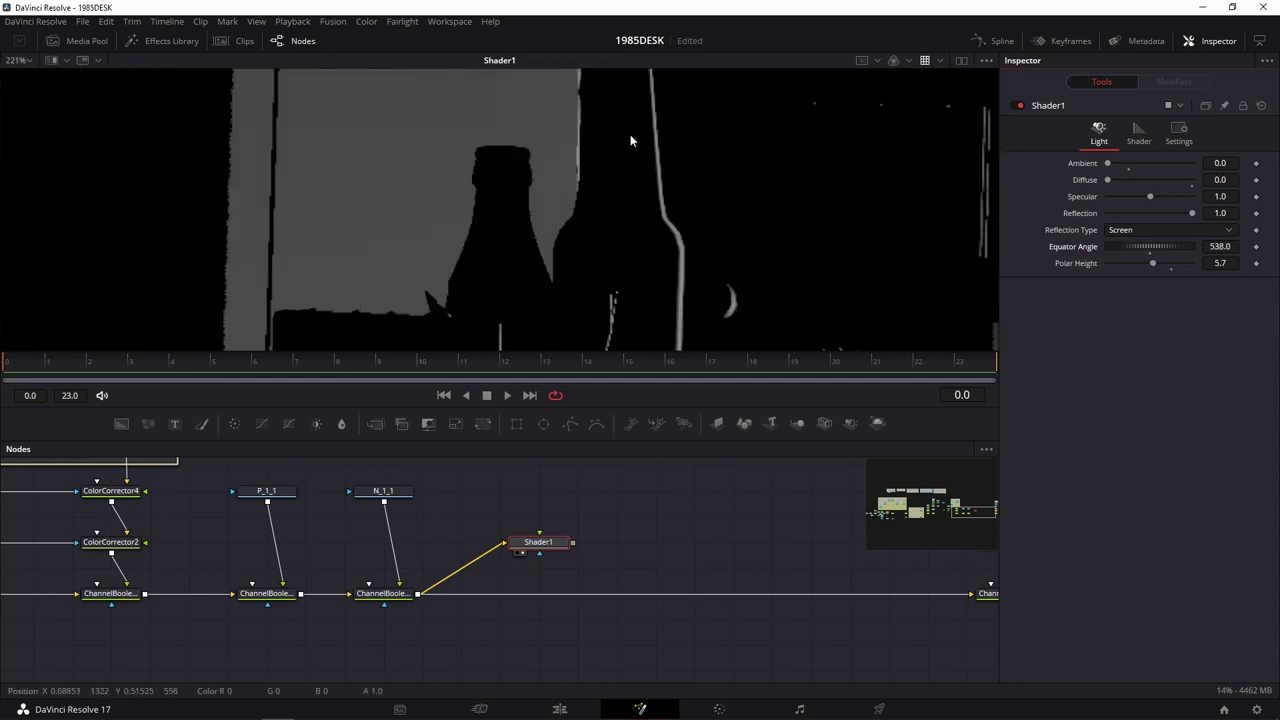
{"action": "scroll", "coordinate": [631, 537], "scroll_direction": "down", "scroll_amount": 2}
{"action": "scroll", "coordinate": [628, 525], "scroll_direction": "up", "scroll_amount": 2}
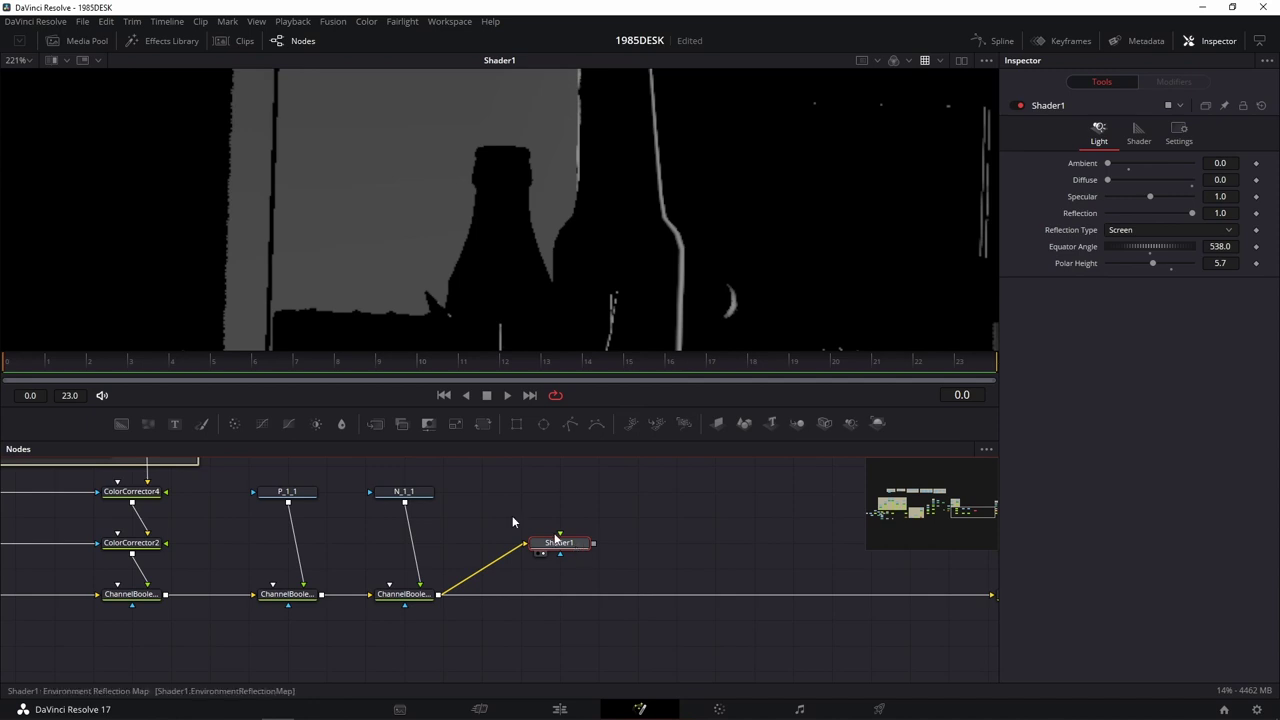
Add ChannelBooleans4 to the main line, feed it Shader1's output, and set Operation to Add.
{"action": "left_click_drag", "start_coordinate": [397, 428], "coordinate": [560, 593]}
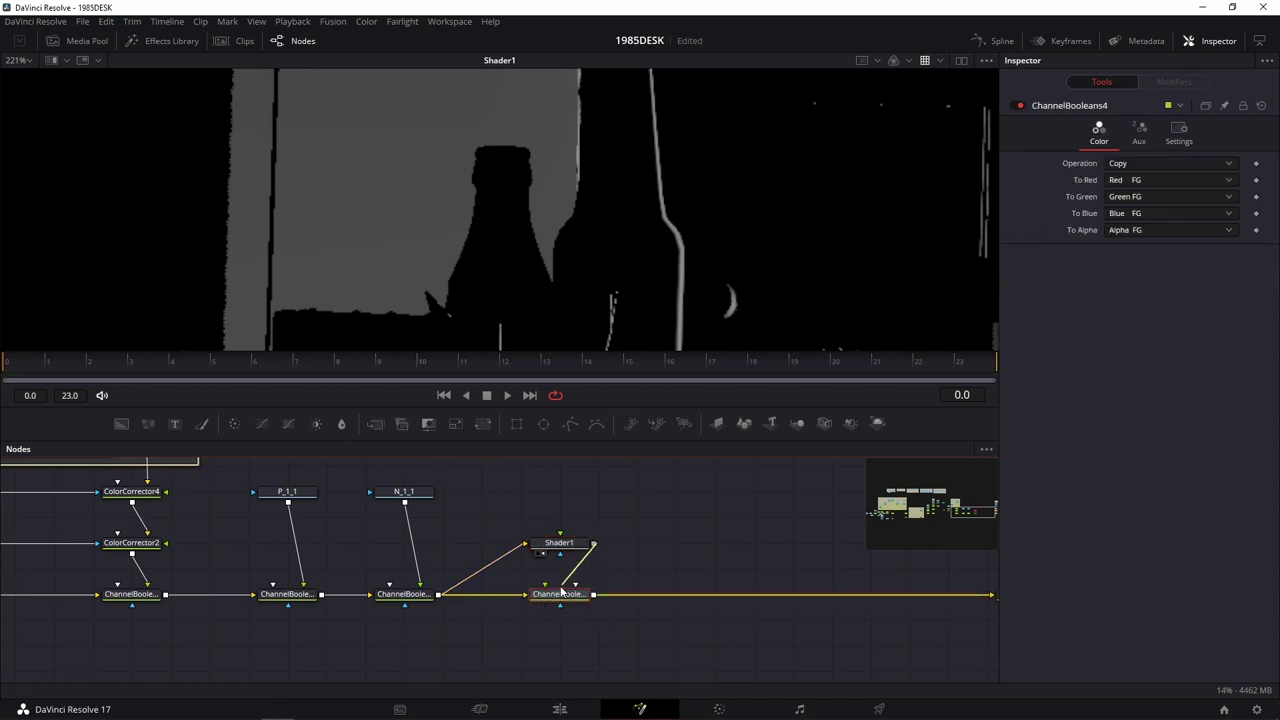
{"action": "left_click_drag", "start_coordinate": [594, 545], "coordinate": [575, 585]}
{"action": "left_click", "coordinate": [1146, 165]}
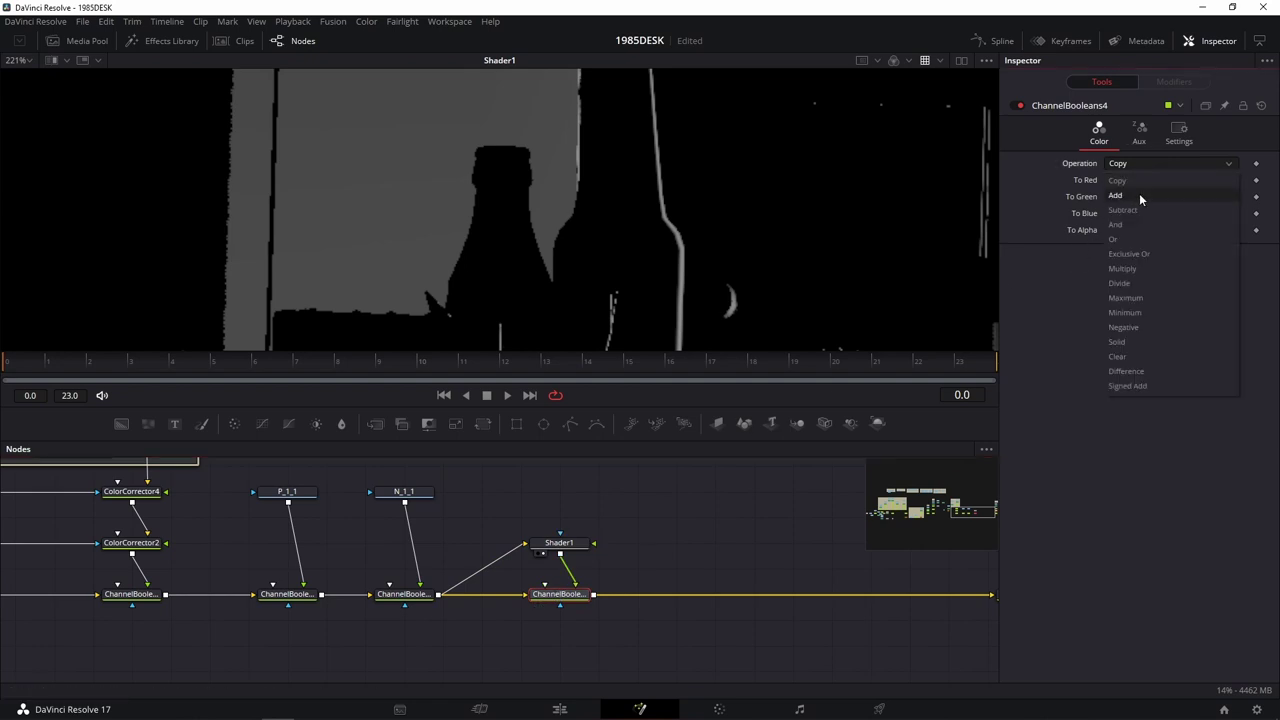
{"action": "left_click", "coordinate": [1140, 193]}
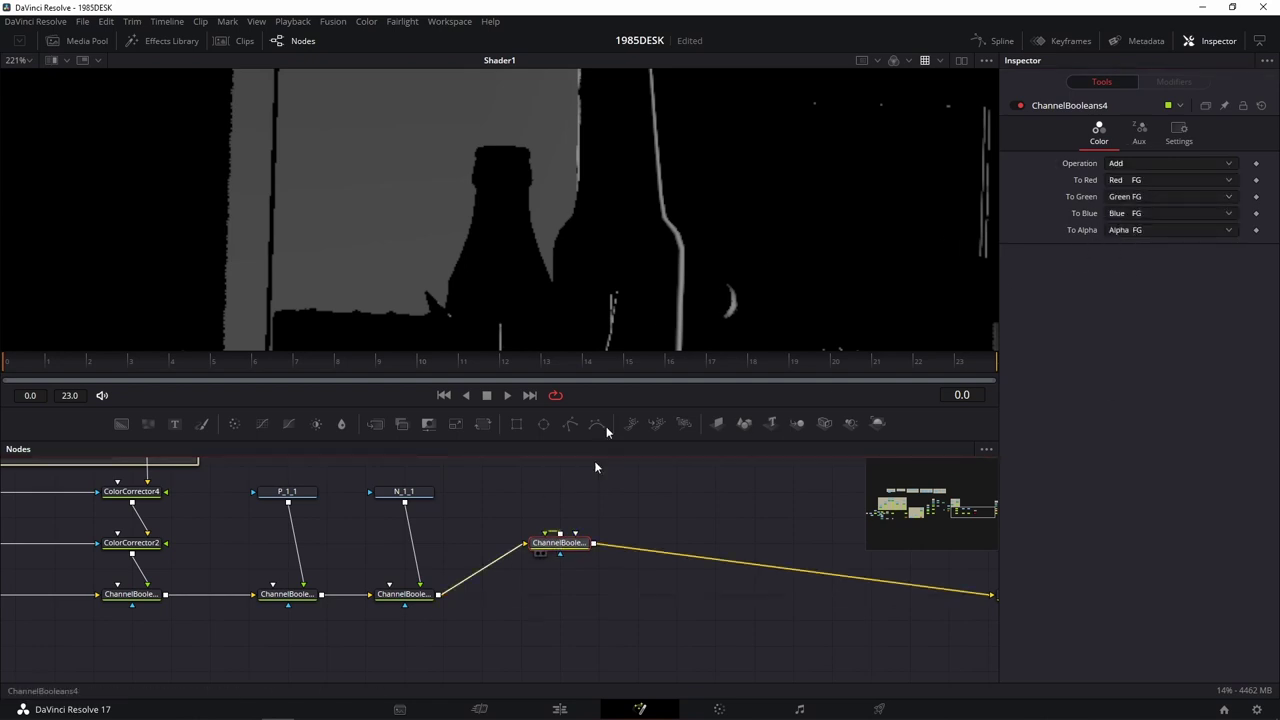
Show ChannelBooleans4 in the viewer and fit the whole desk scene.
{"action": "left_click_drag", "start_coordinate": [548, 600], "coordinate": [655, 260]}
{"action": "key", "text": "ctrl+f"}
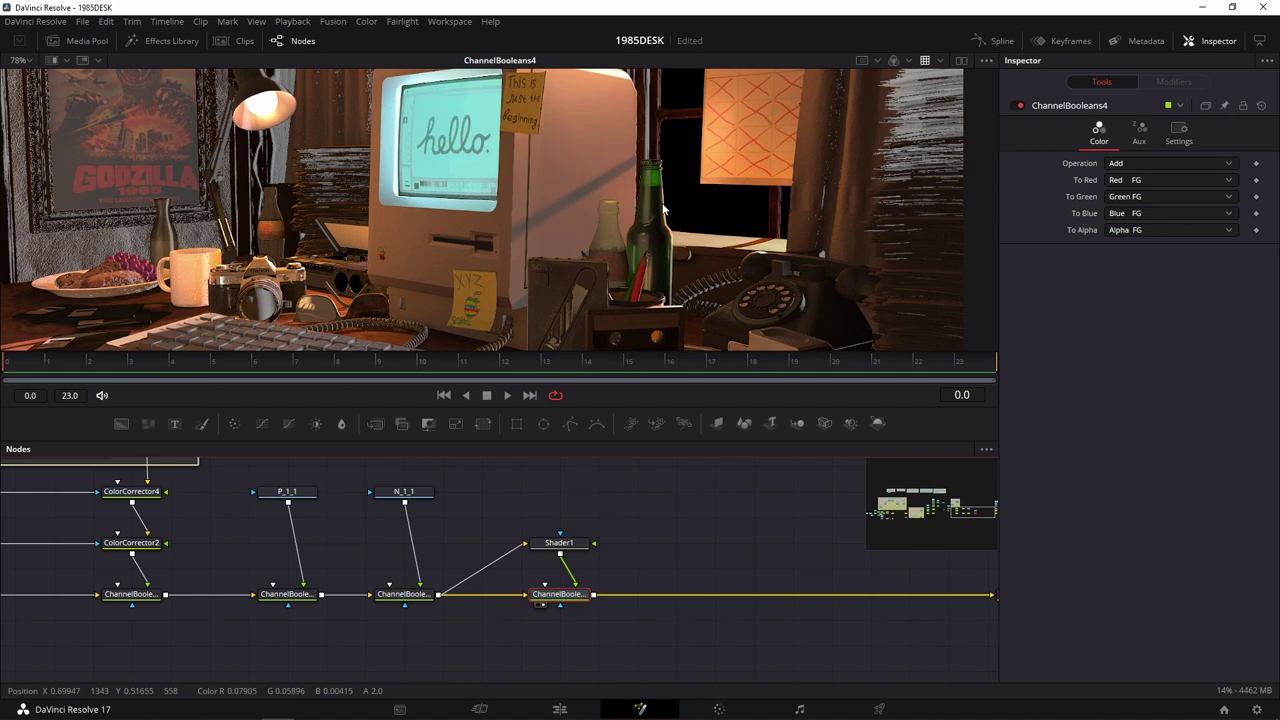
{"action": "scroll", "coordinate": [657, 157], "scroll_direction": "up", "scroll_amount": 5}
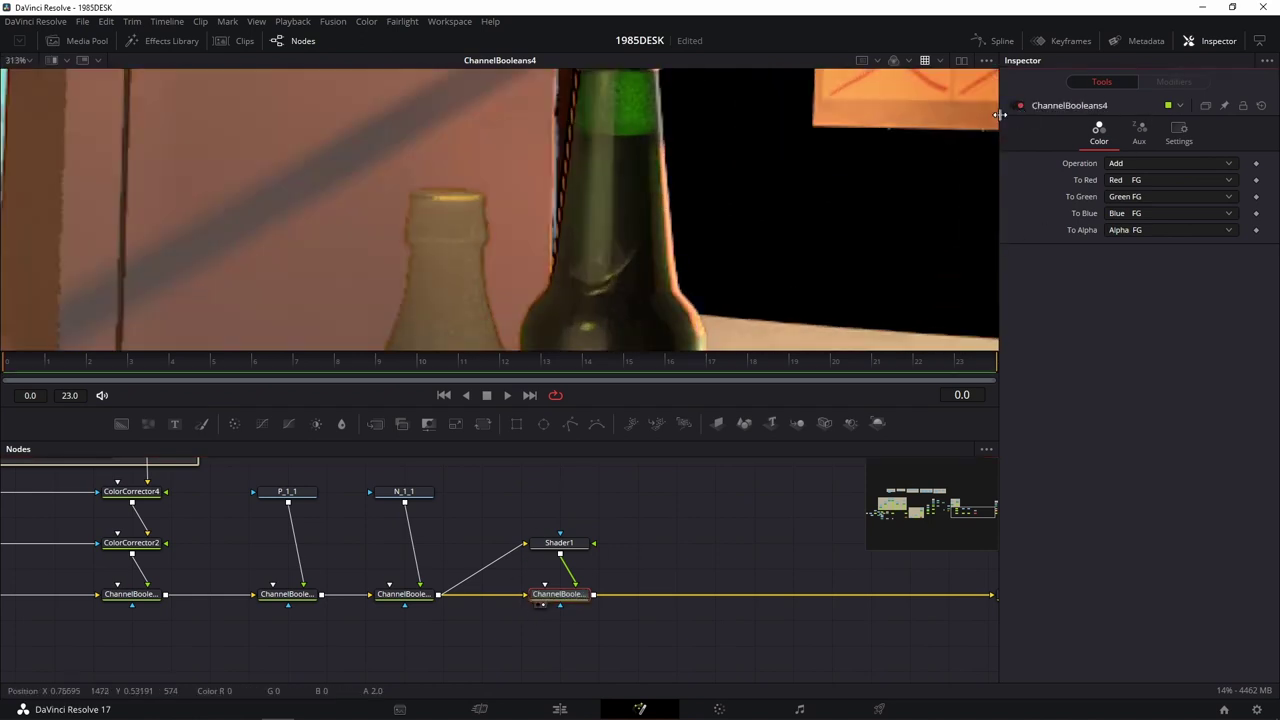
{"action": "key", "text": "ctrl+f"}
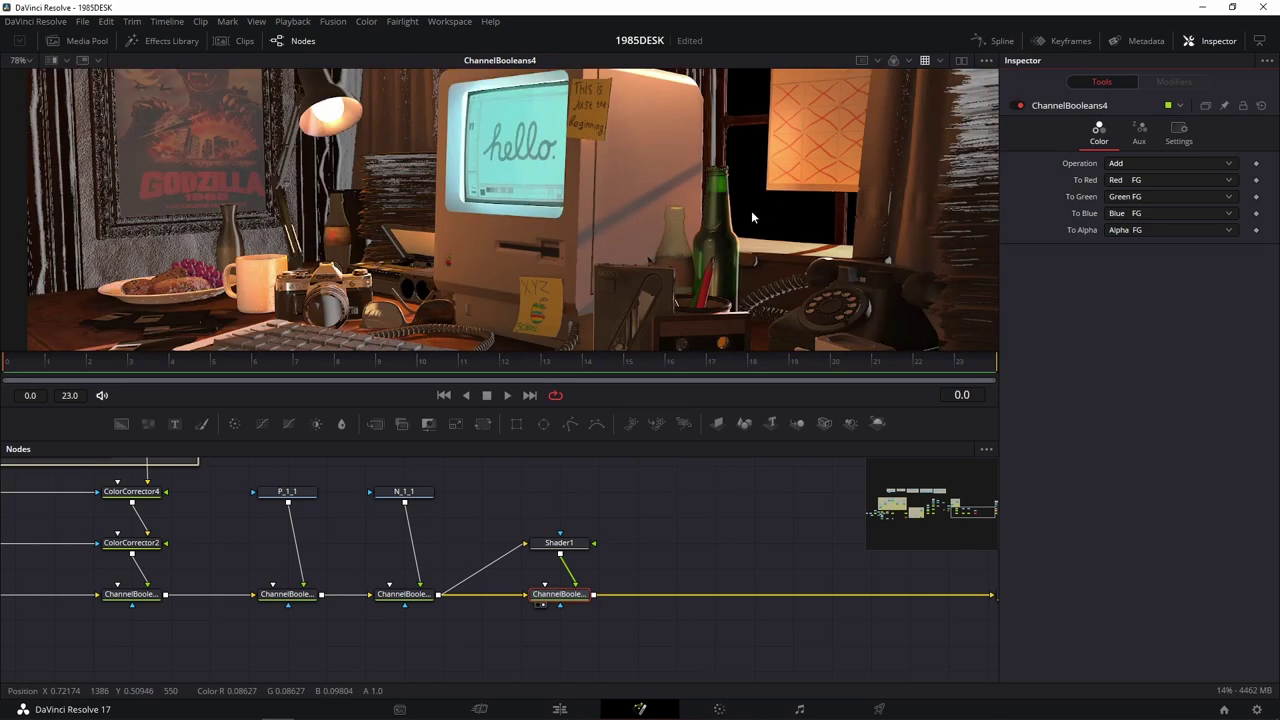
{"action": "scroll", "coordinate": [926, 603], "scroll_direction": "down", "scroll_amount": 4}
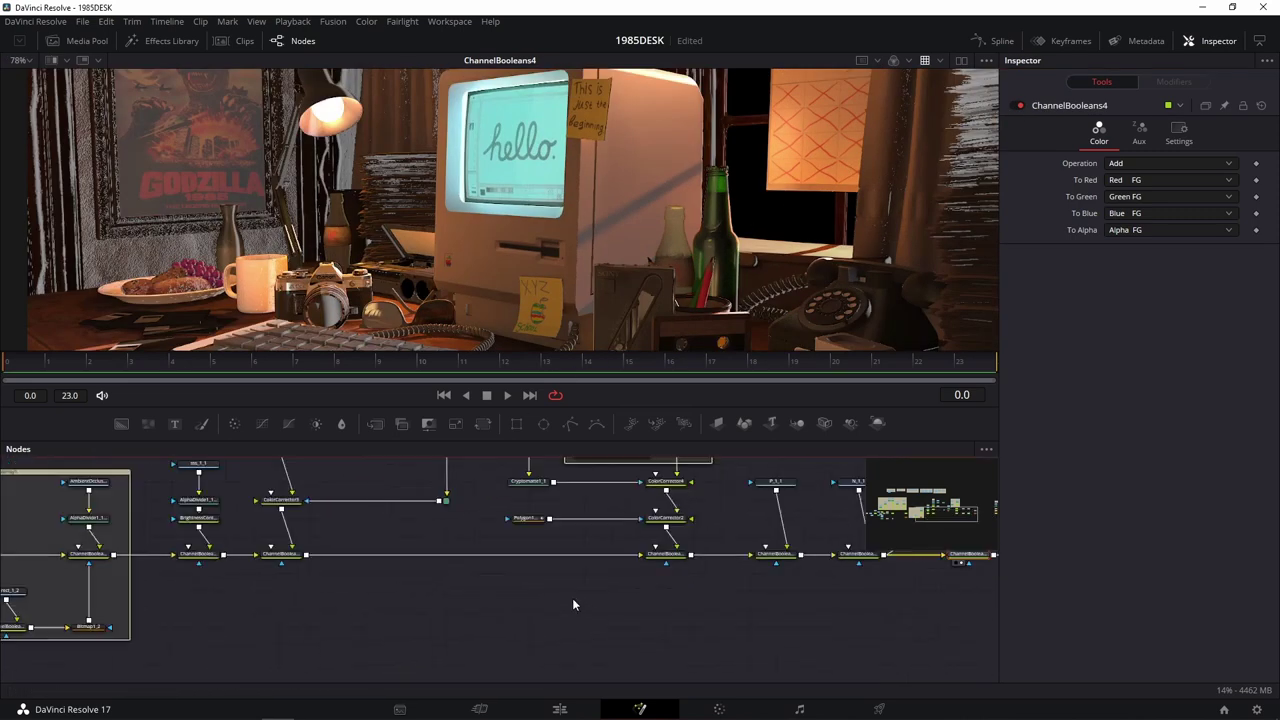
Paste a copy of the Cryptomatte loader and Cryptomatte node beside ChannelBooleans4.
{"action": "scroll", "coordinate": [474, 614], "scroll_direction": "down", "scroll_amount": 3}
{"action": "scroll", "coordinate": [587, 580], "scroll_direction": "down", "scroll_amount": 3}
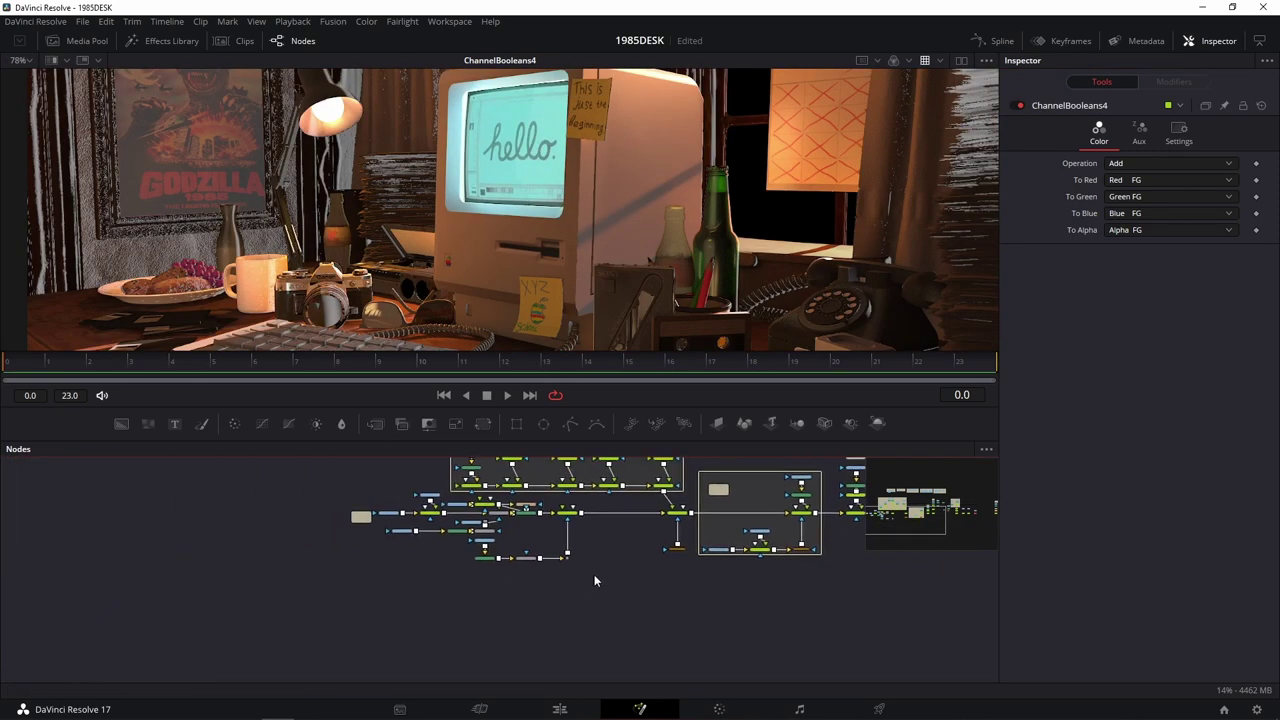
{"action": "scroll", "coordinate": [505, 563], "scroll_direction": "up", "scroll_amount": 10}
{"action": "left_click_drag", "start_coordinate": [572, 513], "coordinate": [392, 654]}
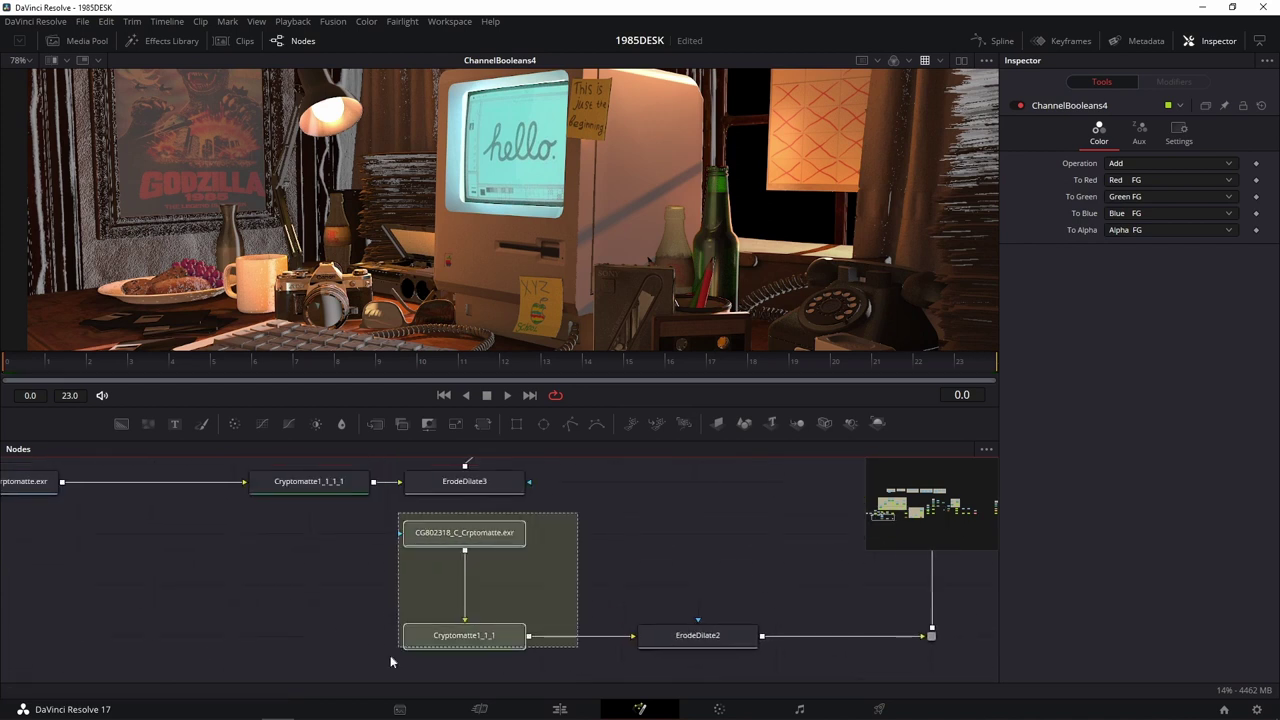
{"action": "left_click", "coordinate": [990, 523]}
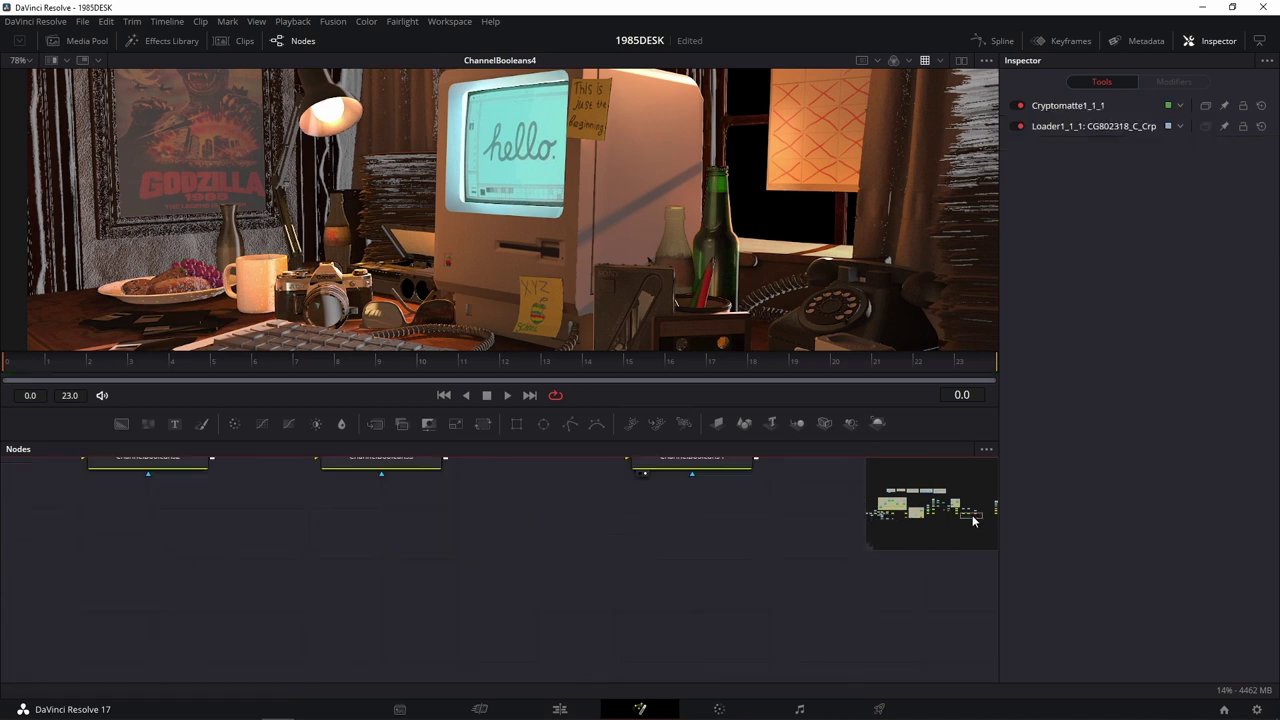
{"action": "left_click_drag", "start_coordinate": [600, 523], "coordinate": [570, 512]}
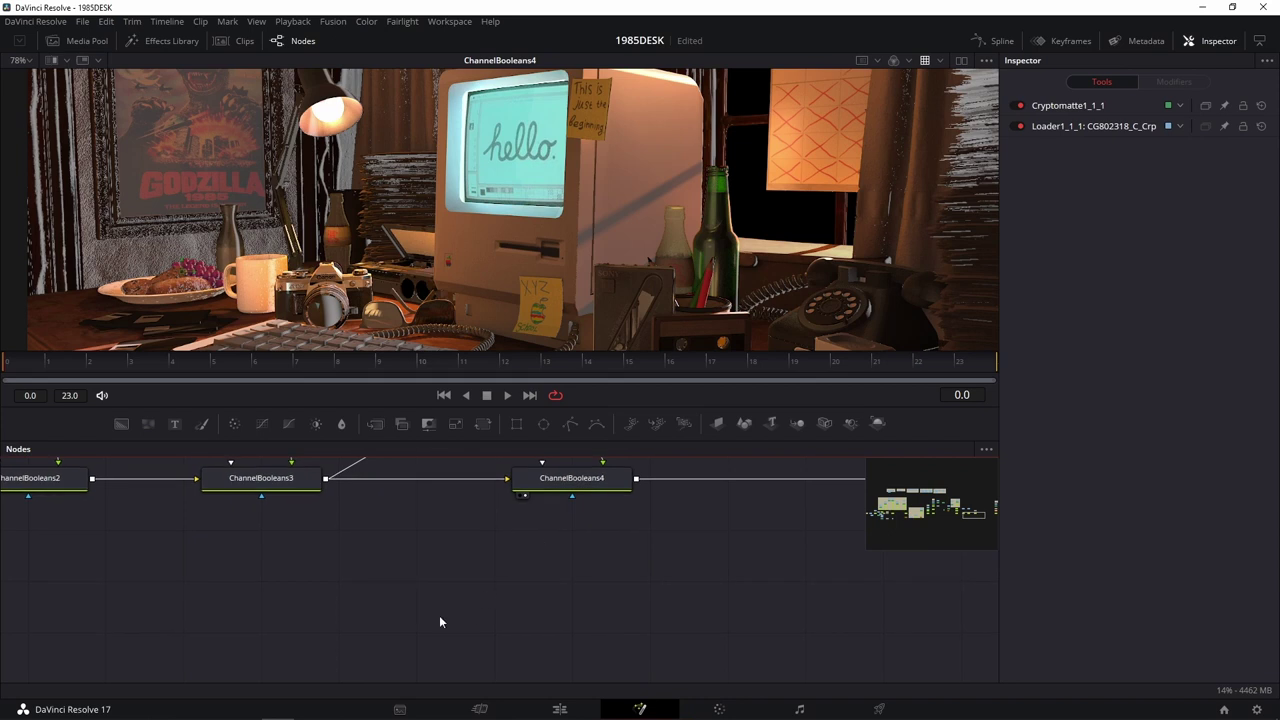
{"action": "key", "text": "ctrl+v"}
Select the pasted Cryptomatte1_1_2 and show its cookie matte in the viewer.
{"action": "mouse_move", "coordinate": [605, 501]}
{"action": "left_mouse_down"}
{"action": "mouse_move", "coordinate": [608, 563]}
{"action": "mouse_move", "coordinate": [571, 583]}
{"action": "left_mouse_up"}
{"action": "left_click", "coordinate": [545, 556]}
{"action": "left_click", "coordinate": [552, 656]}
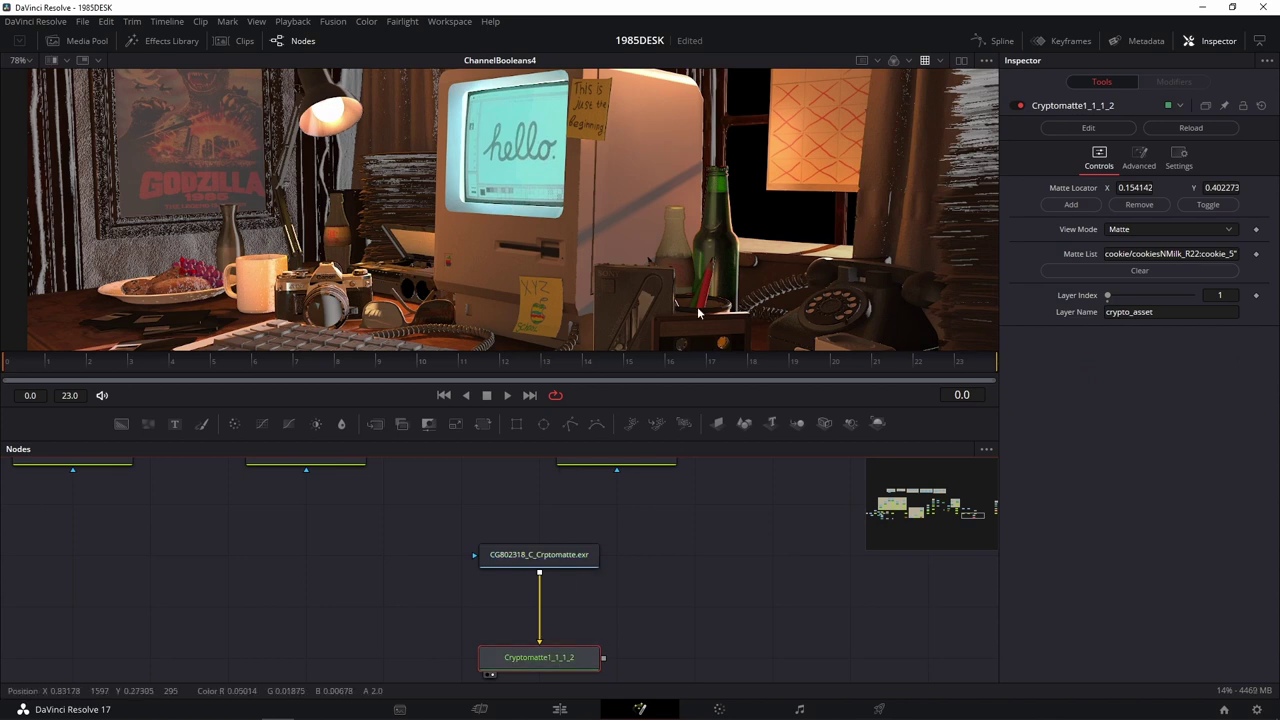
{"action": "key", "text": "1"}
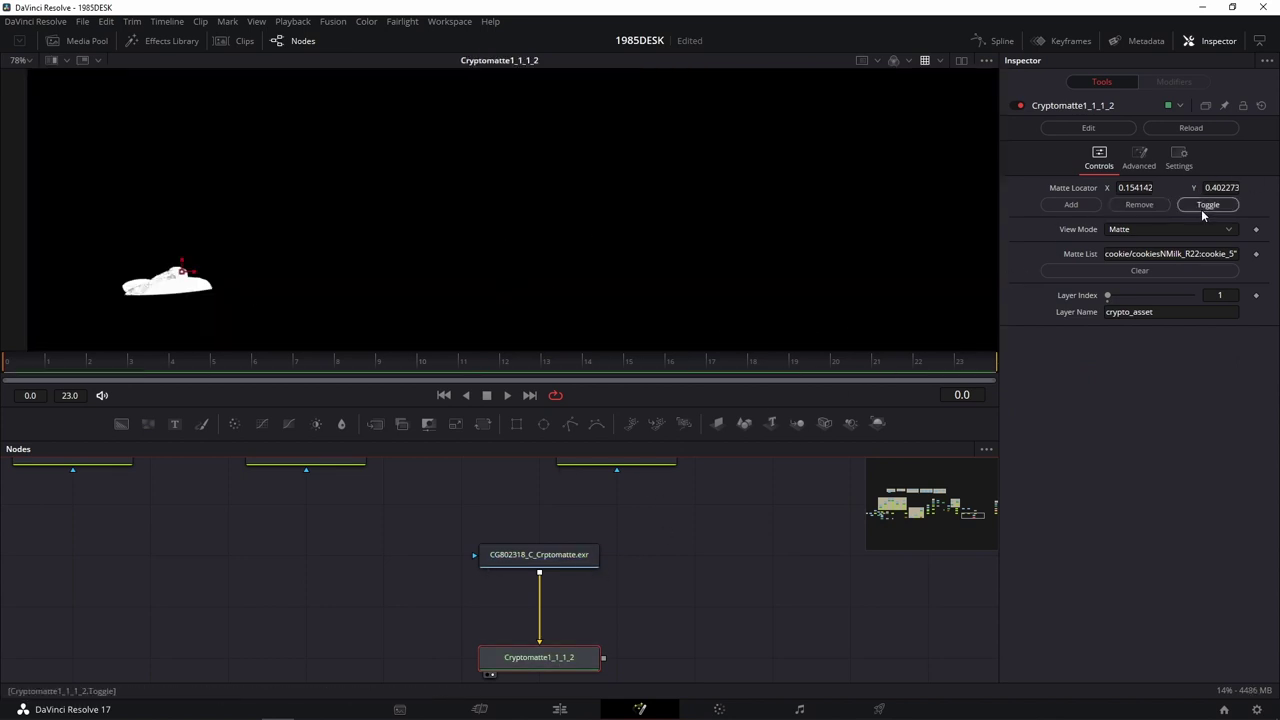
Reset the copied Cryptomatte and add the green Beerbottle object to its matte list.
{"action": "left_click", "coordinate": [1261, 105]}
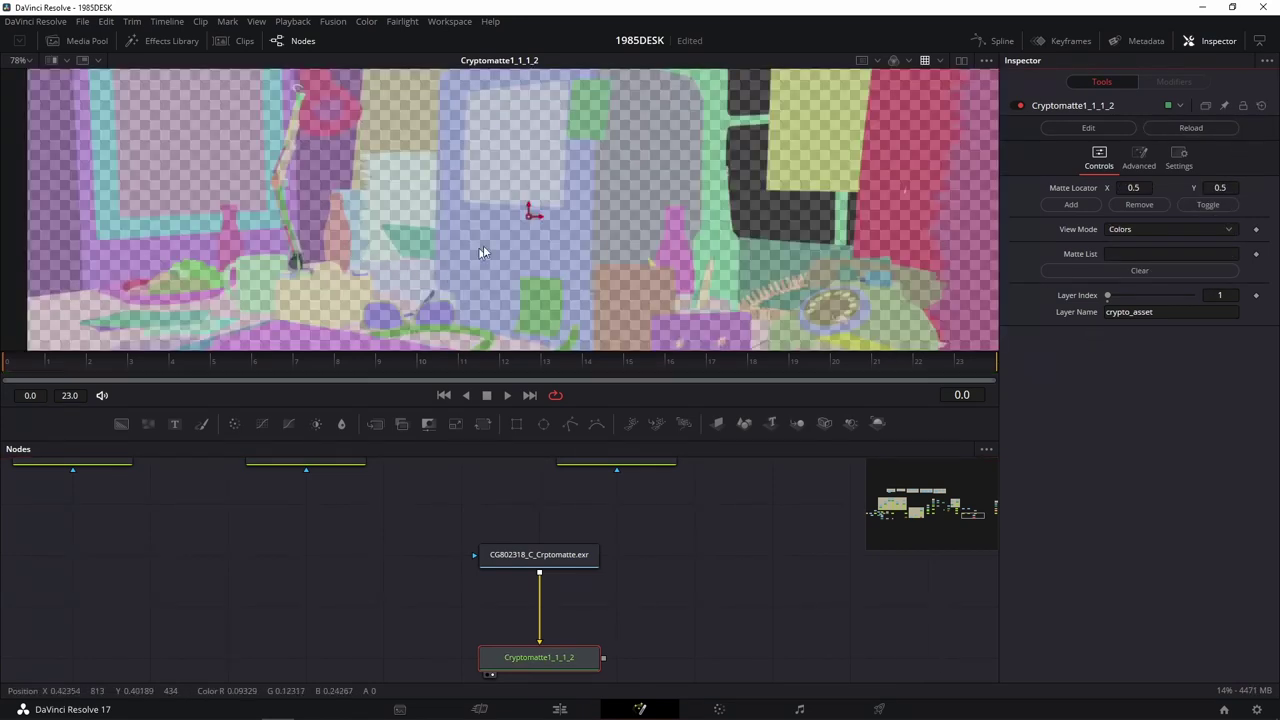
{"action": "left_click_drag", "start_coordinate": [530, 214], "coordinate": [711, 261]}
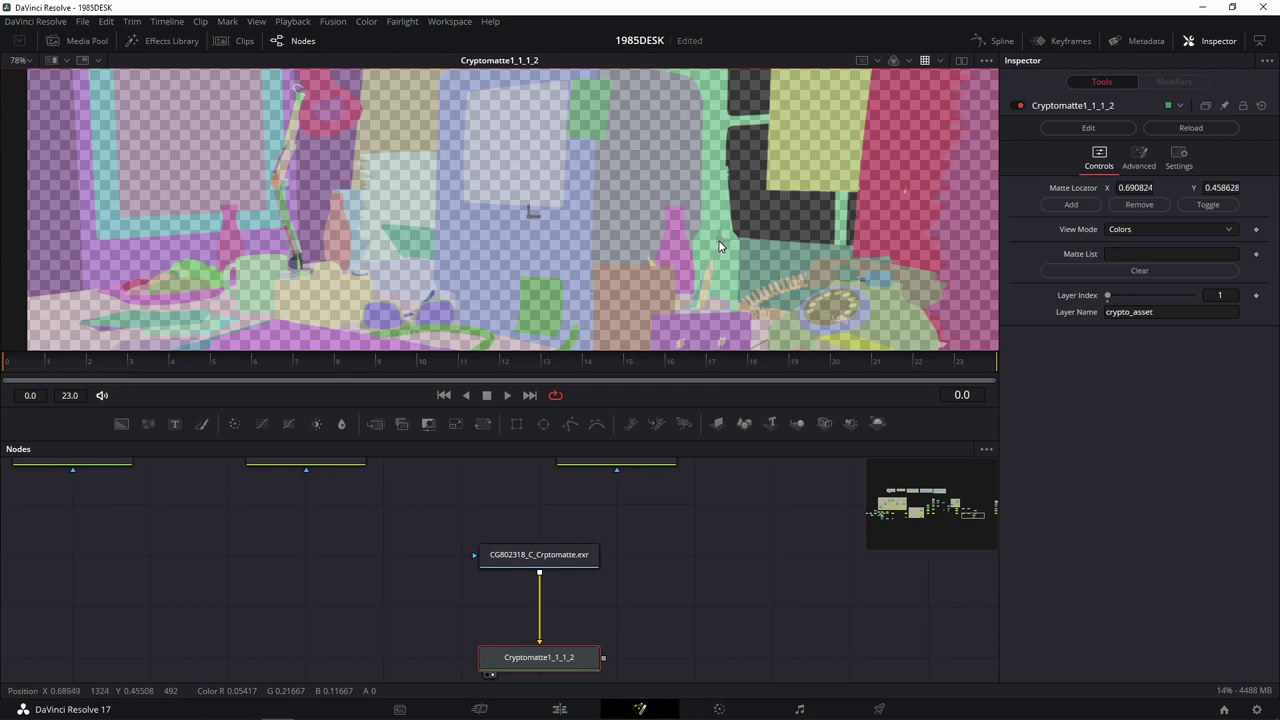
{"action": "left_click", "coordinate": [1085, 207]}
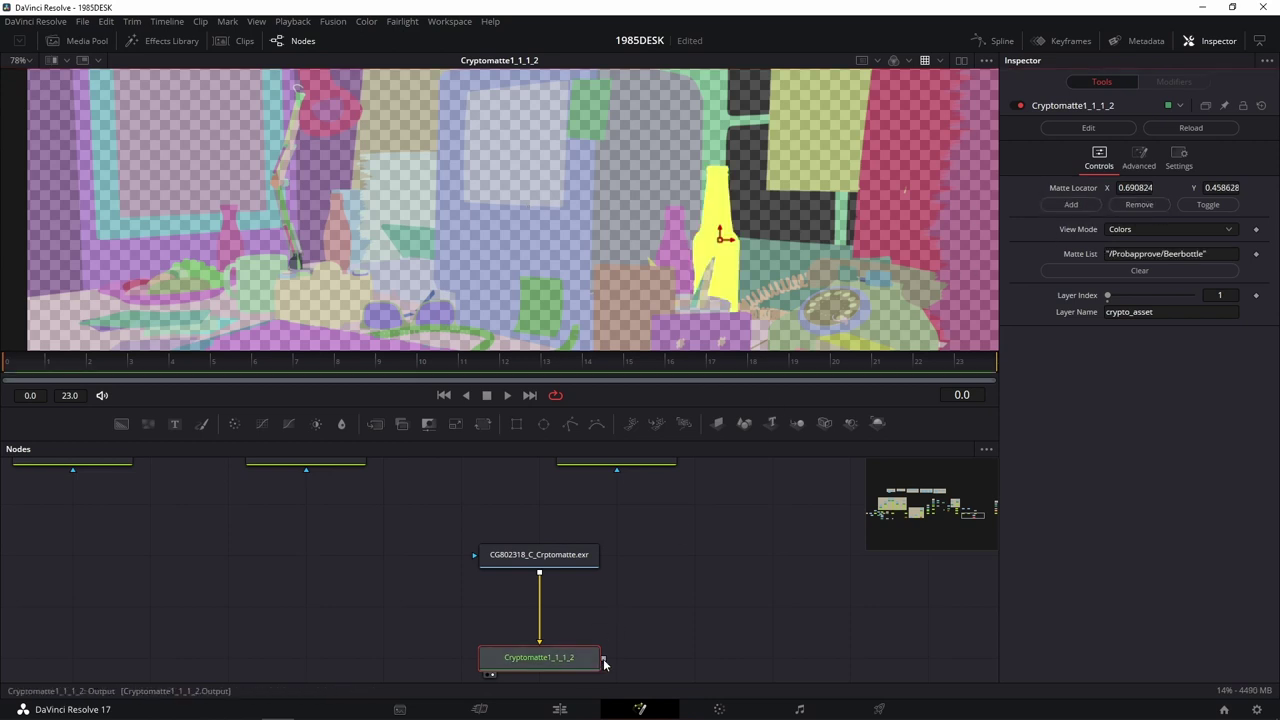
Connect the Cryptomatte output to ChannelBooleans4 as its effect mask.
{"action": "left_click_drag", "start_coordinate": [603, 659], "coordinate": [640, 472]}
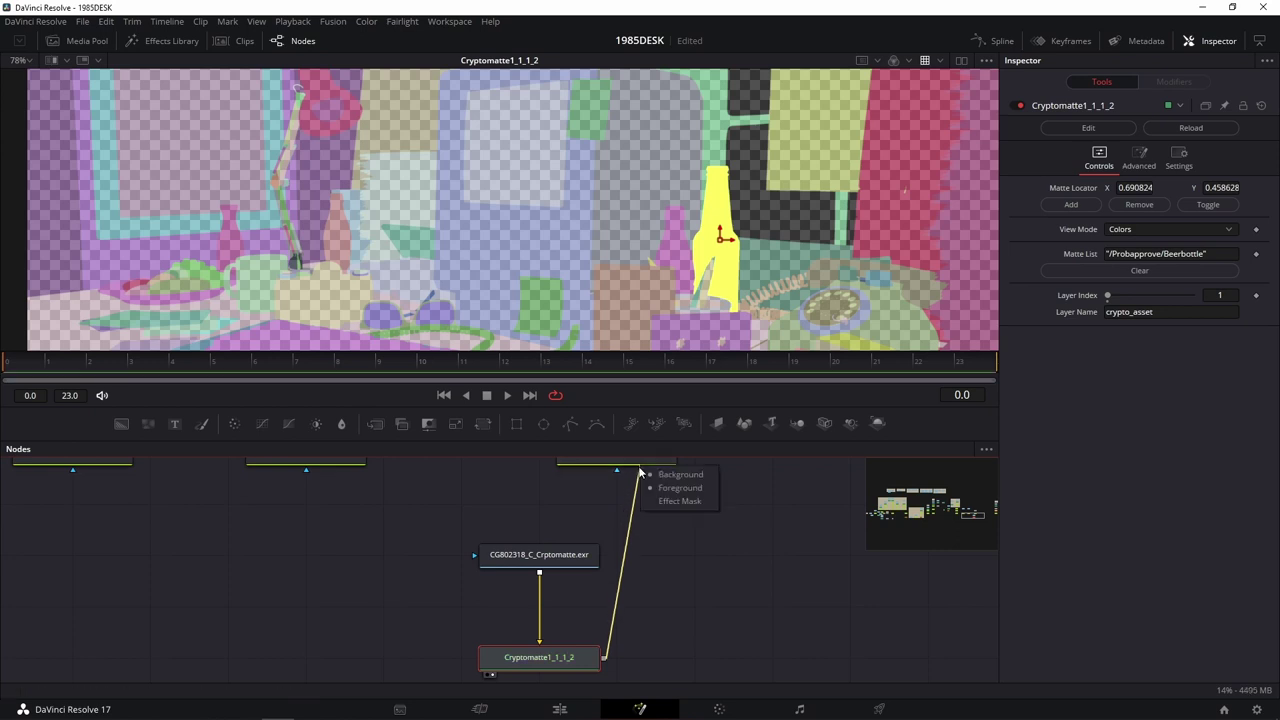
{"action": "left_click", "coordinate": [684, 501]}
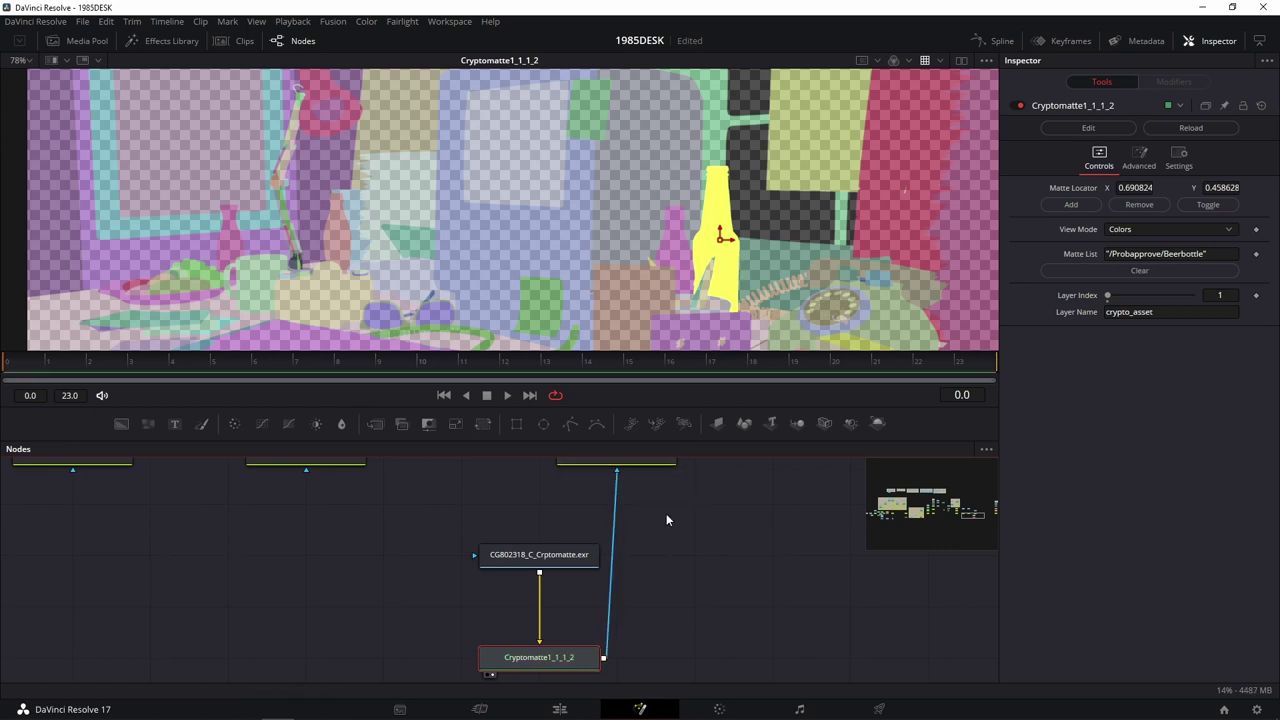
{"action": "scroll", "coordinate": [675, 540], "scroll_direction": "up", "scroll_amount": 2}
Show ChannelBooleans4's result in the viewer, zoomed in on the bottles.
{"action": "left_click_drag", "start_coordinate": [628, 512], "coordinate": [797, 275]}
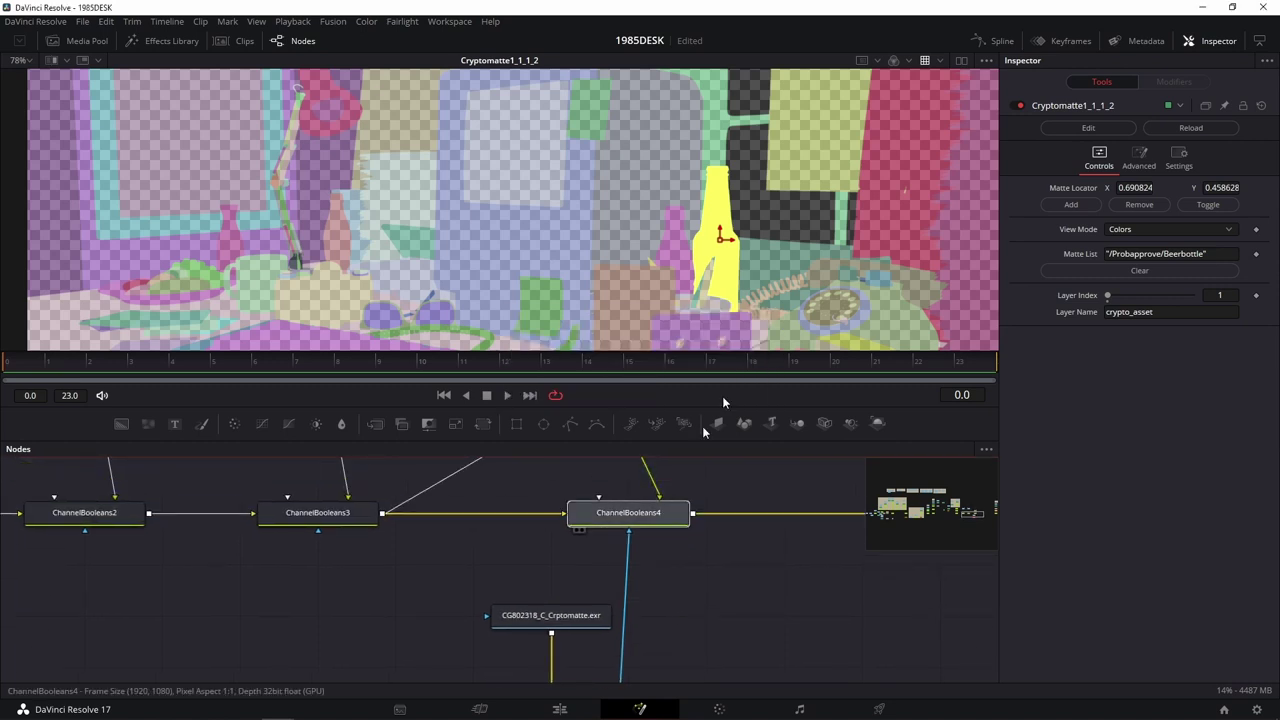
{"action": "scroll", "coordinate": [715, 215], "scroll_direction": "up", "scroll_amount": 5}
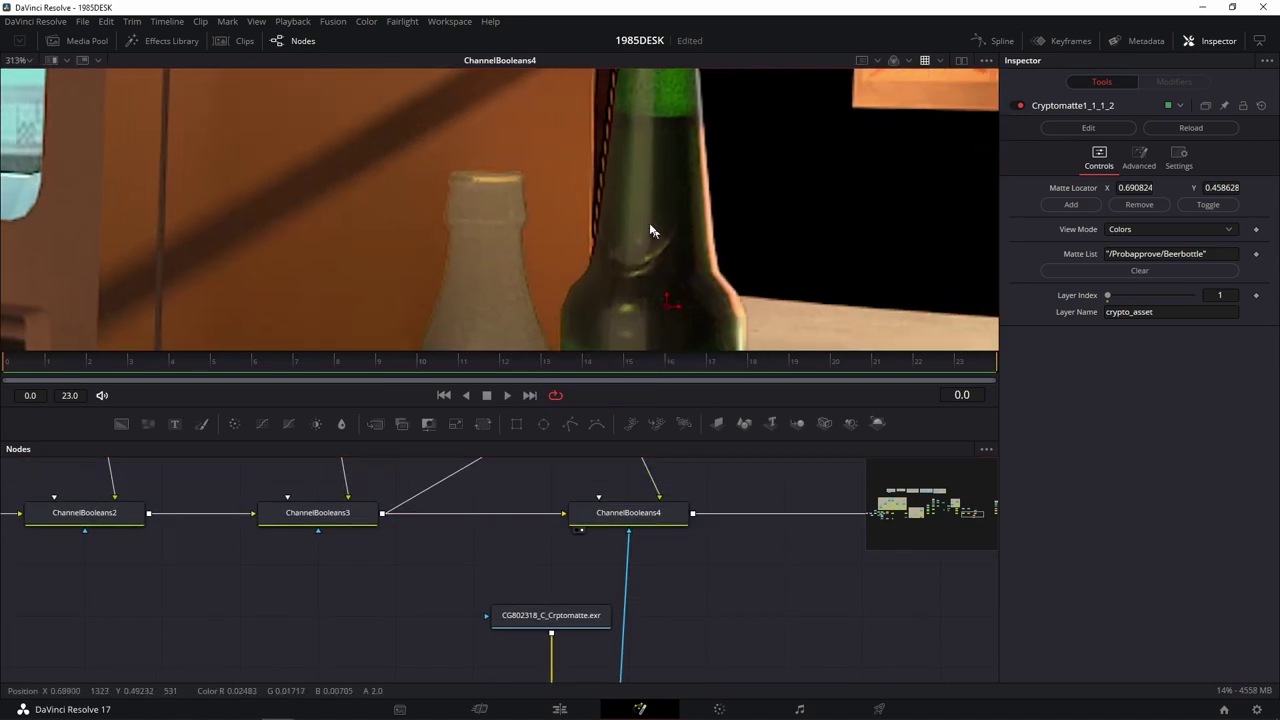
{"action": "scroll", "coordinate": [653, 257], "scroll_direction": "up", "scroll_amount": 1}
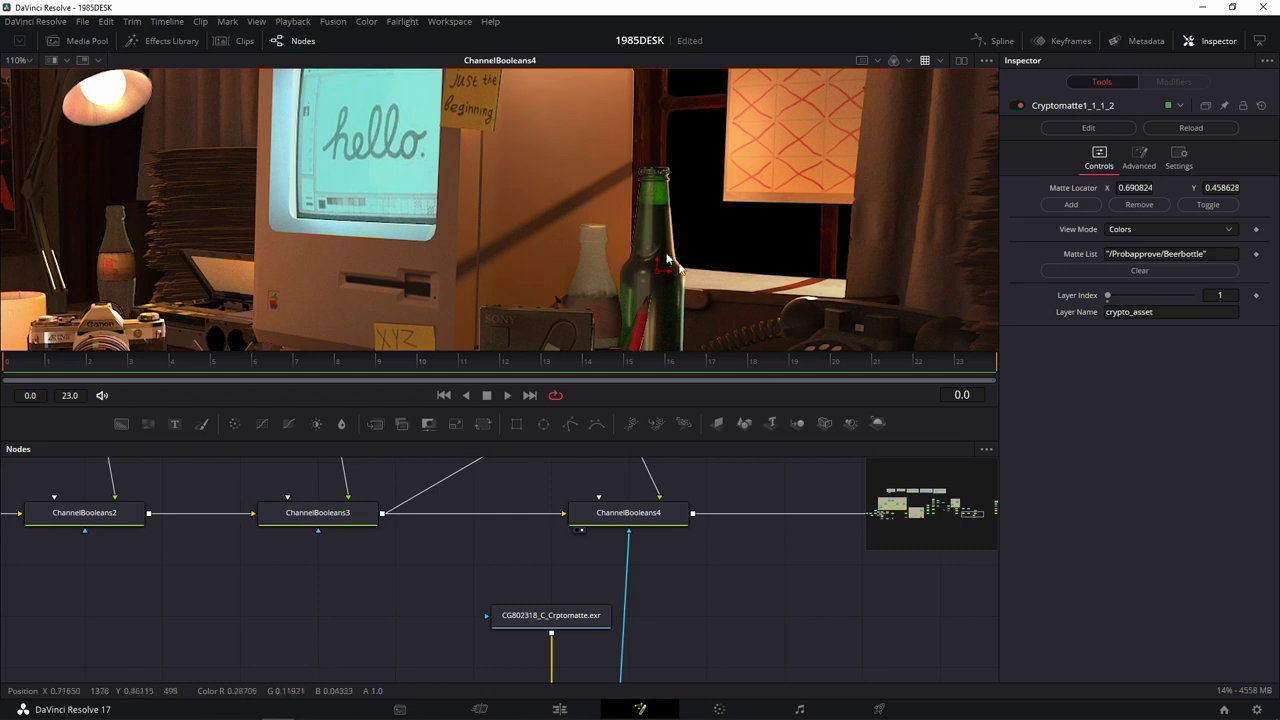
Compare the bottles by switching the Cryptomatte and ChannelBooleans4 off, then ChannelBooleans4 back on.
{"action": "left_click", "coordinate": [1016, 106]}
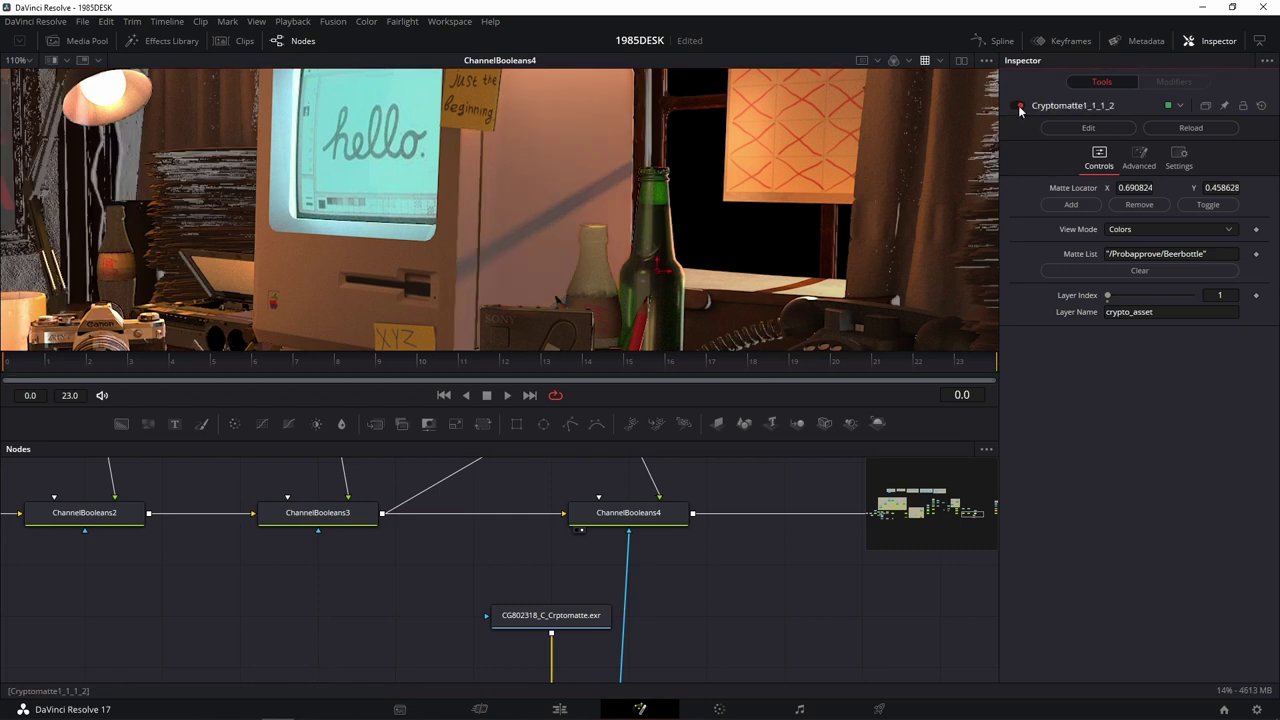
{"action": "left_click", "coordinate": [650, 513]}
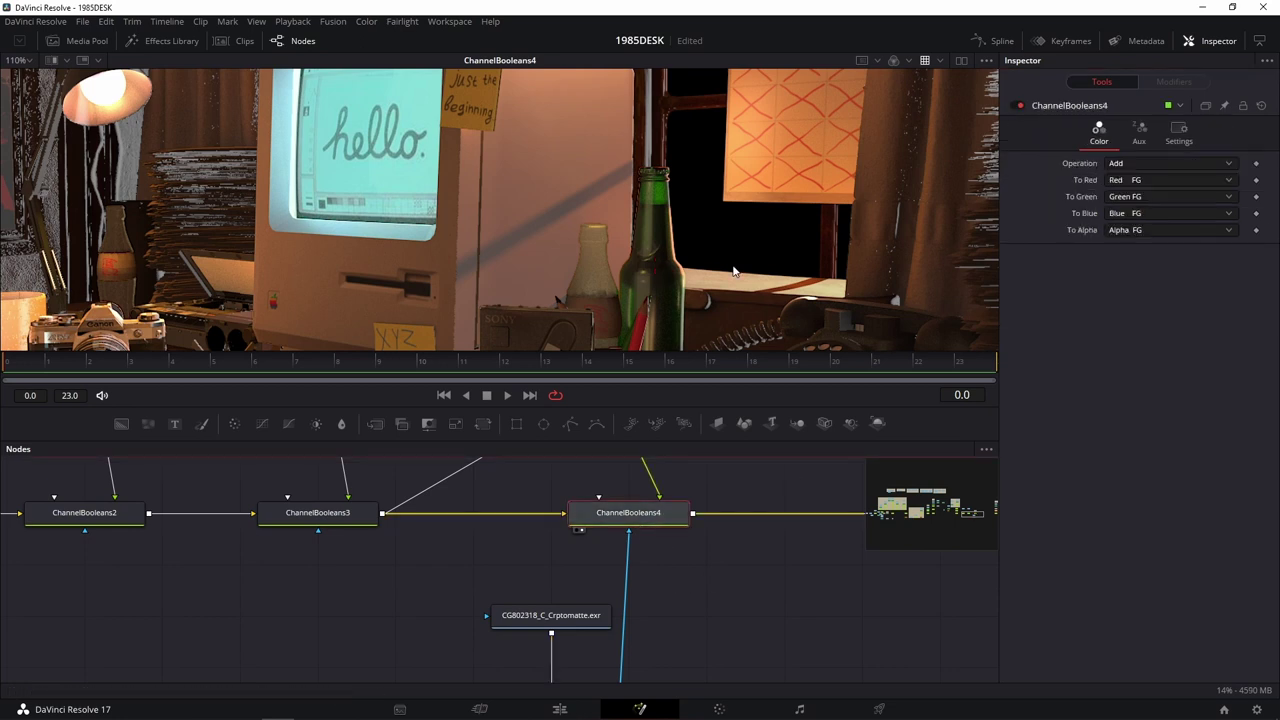
{"action": "scroll", "coordinate": [733, 271], "scroll_direction": "down", "scroll_amount": 3}
{"action": "scroll", "coordinate": [816, 214], "scroll_direction": "up", "scroll_amount": 1}
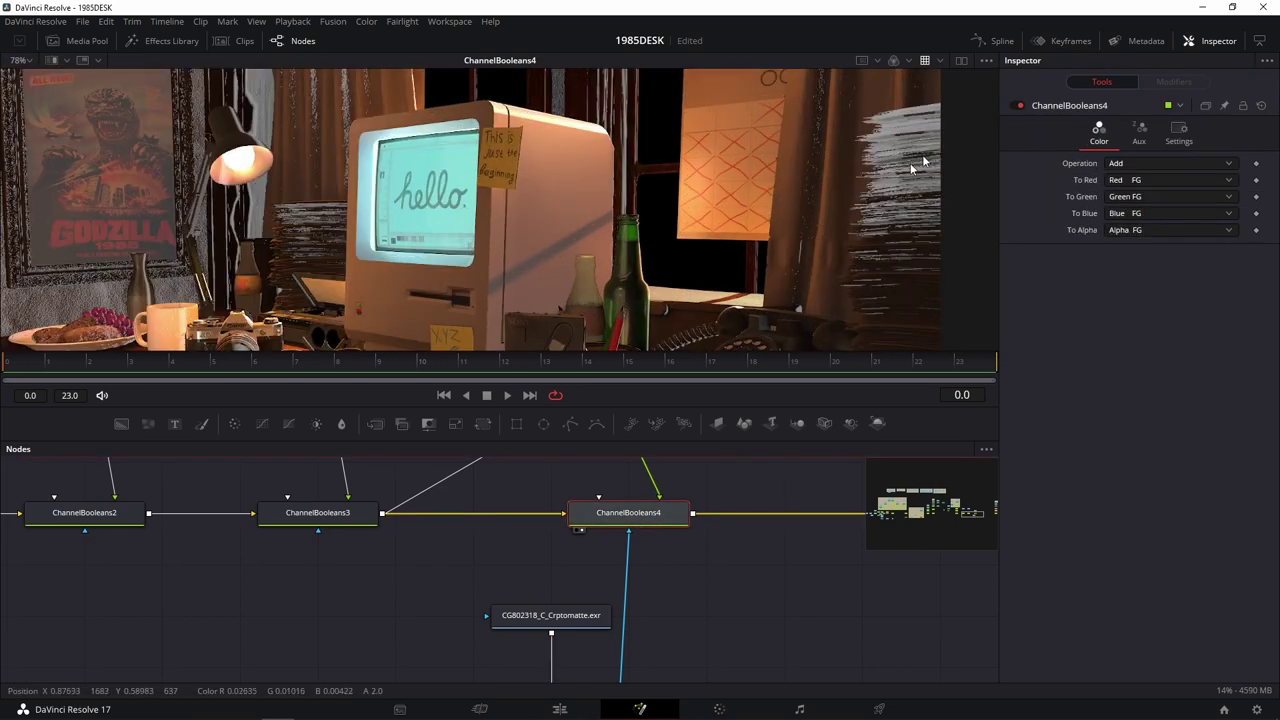
{"action": "left_click", "coordinate": [1017, 106]}
{"action": "left_click", "coordinate": [1017, 106]}
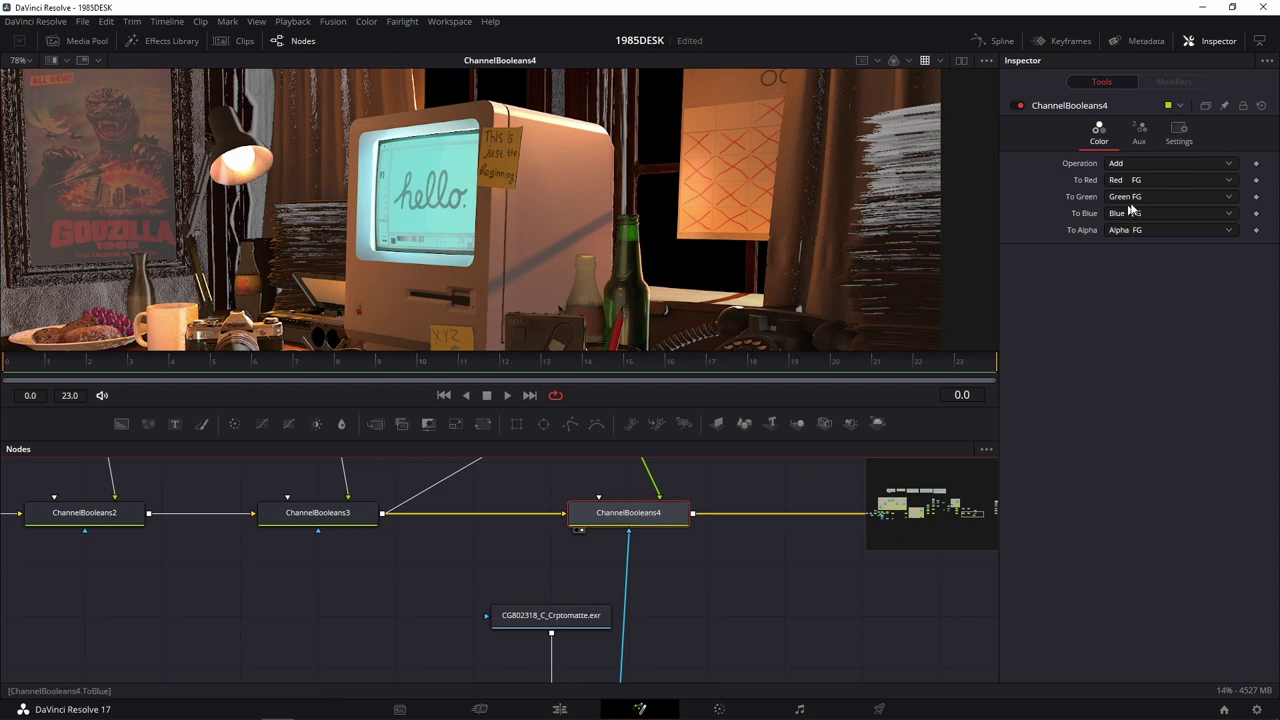
Experiment with ChannelBooleans4's mask settings: invert the bottle mask, toggle red channel, then un-invert.
{"action": "left_click", "coordinate": [1179, 140]}
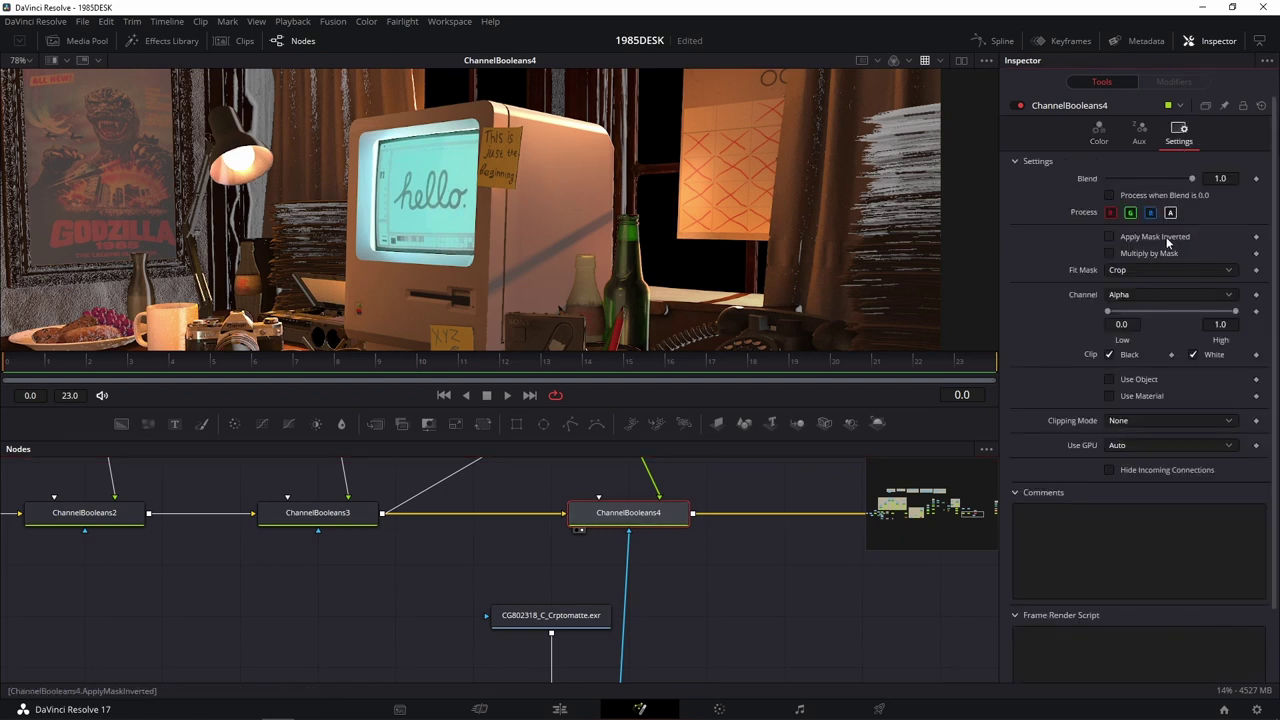
{"action": "left_click", "coordinate": [1110, 238]}
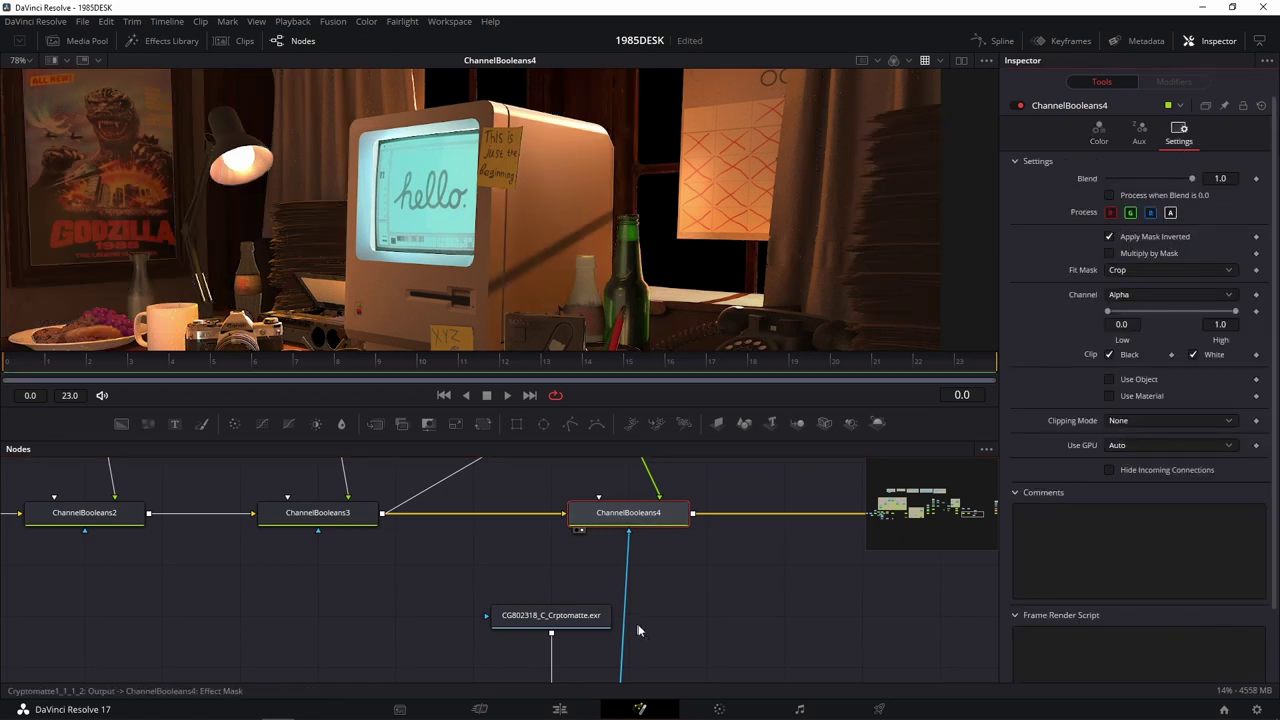
{"action": "scroll", "coordinate": [640, 630], "scroll_direction": "down", "scroll_amount": 3}
{"action": "left_click", "coordinate": [608, 619]}
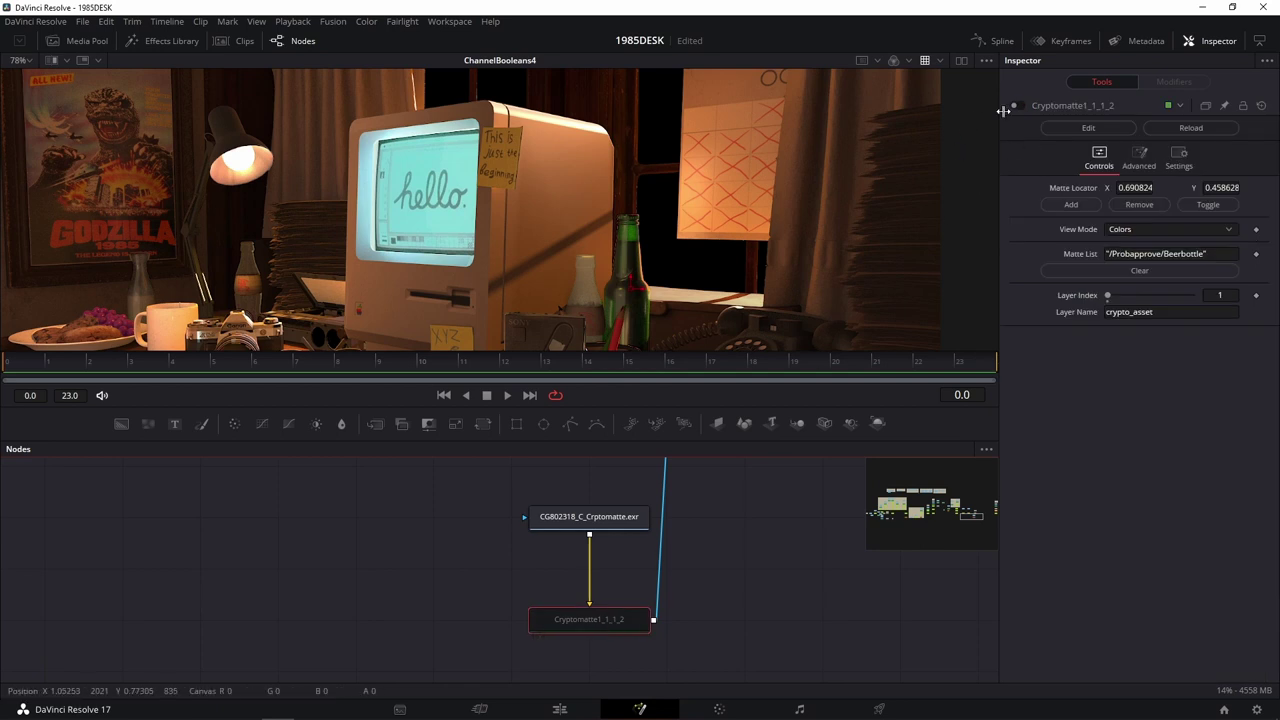
{"action": "scroll", "coordinate": [737, 591], "scroll_direction": "up", "scroll_amount": 3}
{"action": "left_click", "coordinate": [683, 517]}
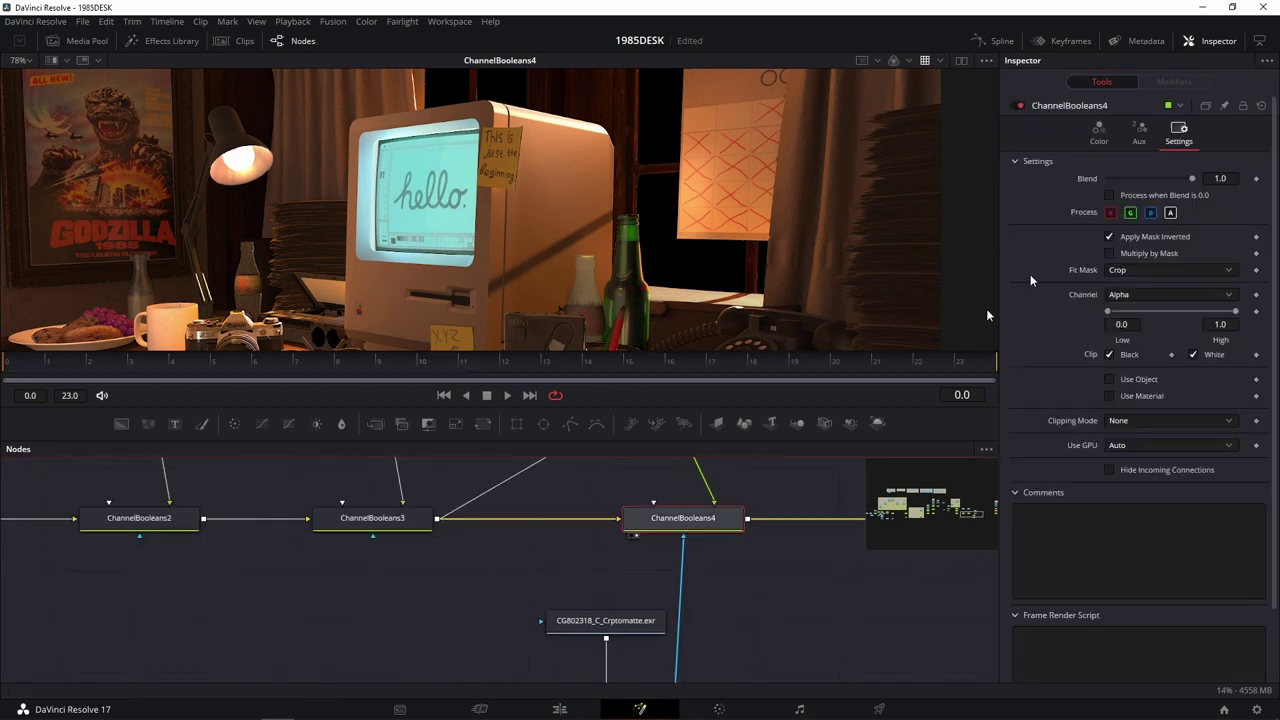
{"action": "left_click", "coordinate": [1111, 212]}
{"action": "left_click", "coordinate": [1108, 237]}
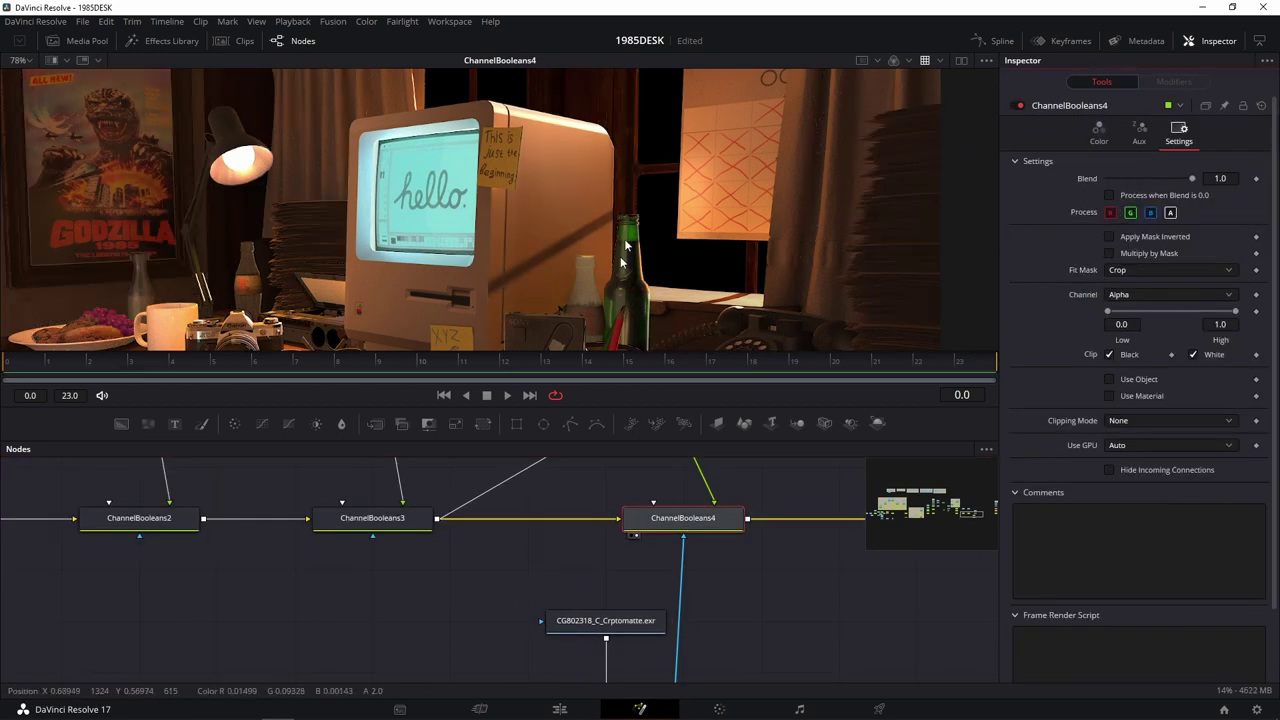
Toggle ChannelBooleans4 off and on twice to compare the image.
{"action": "scroll", "coordinate": [621, 283], "scroll_direction": "up", "scroll_amount": 2}
{"action": "left_click", "coordinate": [1020, 106]}
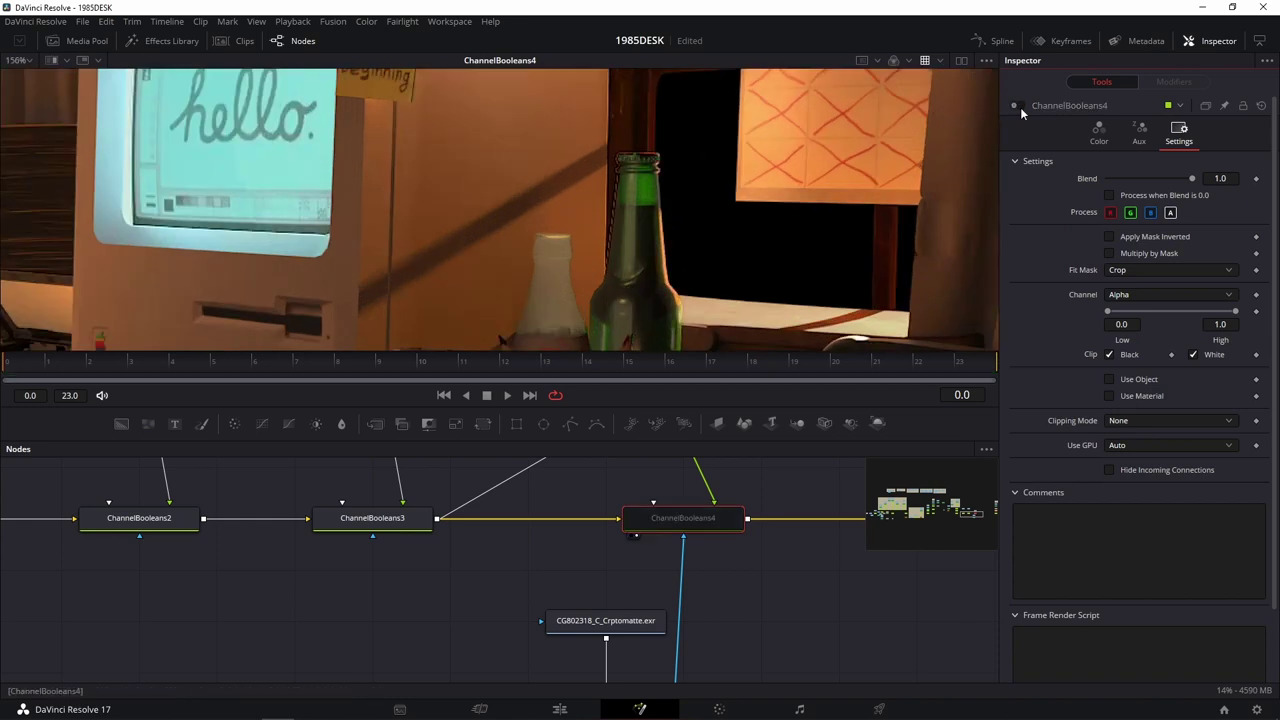
{"action": "left_click", "coordinate": [1020, 106]}
{"action": "left_click", "coordinate": [1020, 106]}
{"action": "left_click", "coordinate": [1020, 106]}
Bring ColorCorrector2 and ChannelBooleans2 into view, fit the image, and open the Select Tool search.
{"action": "scroll", "coordinate": [807, 190], "scroll_direction": "down", "scroll_amount": 1}
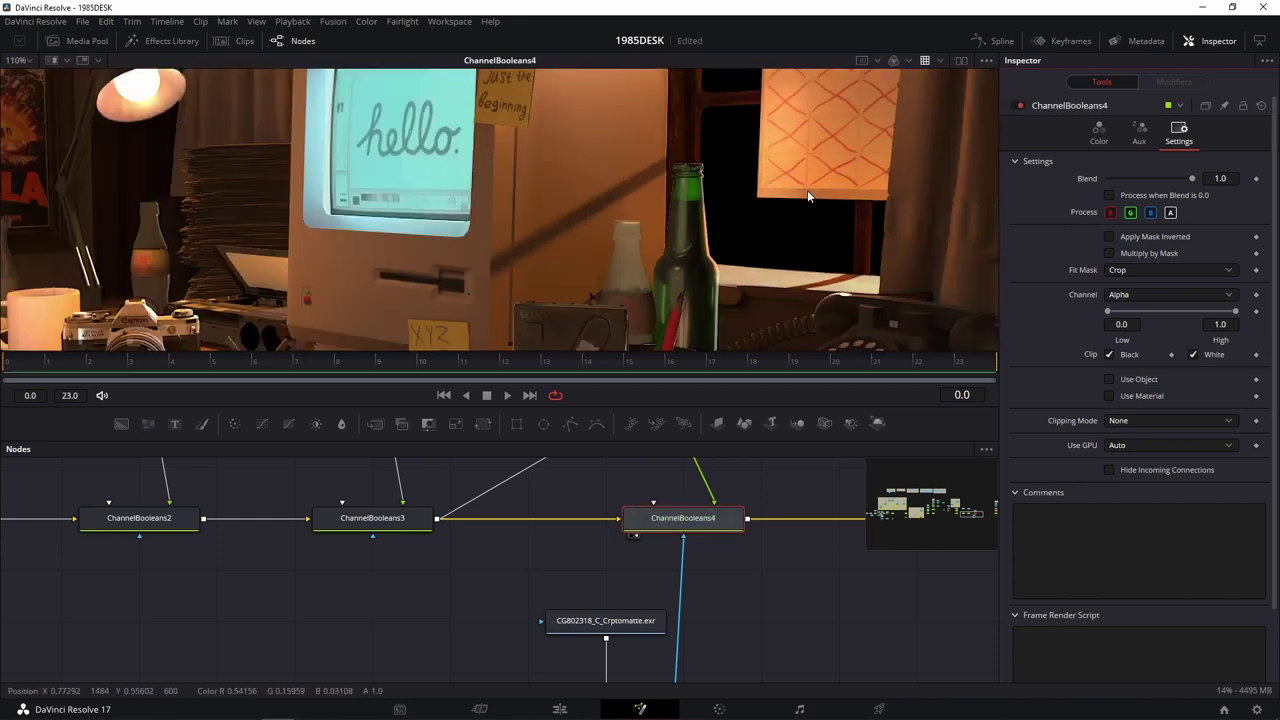
{"action": "scroll", "coordinate": [730, 140], "scroll_direction": "down", "scroll_amount": 1}
{"action": "scroll", "coordinate": [650, 90], "scroll_direction": "down", "scroll_amount": 1}
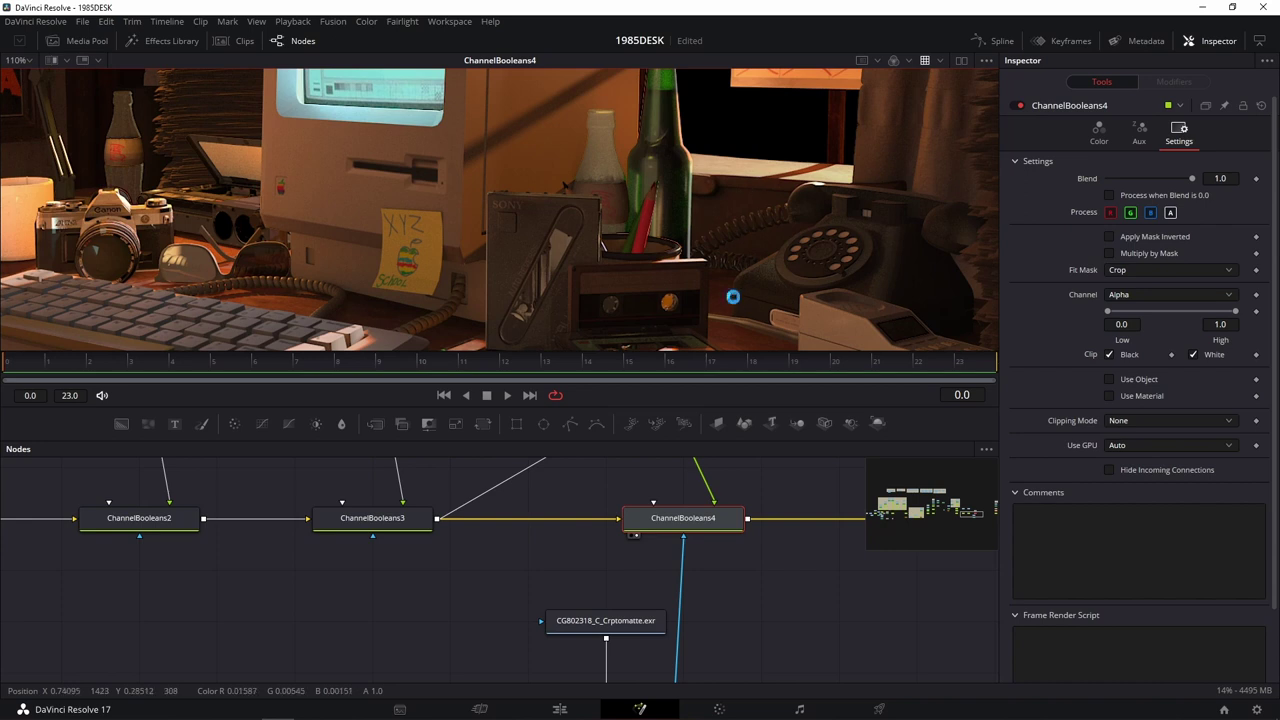
{"action": "left_click_drag", "start_coordinate": [457, 559], "coordinate": [657, 663]}
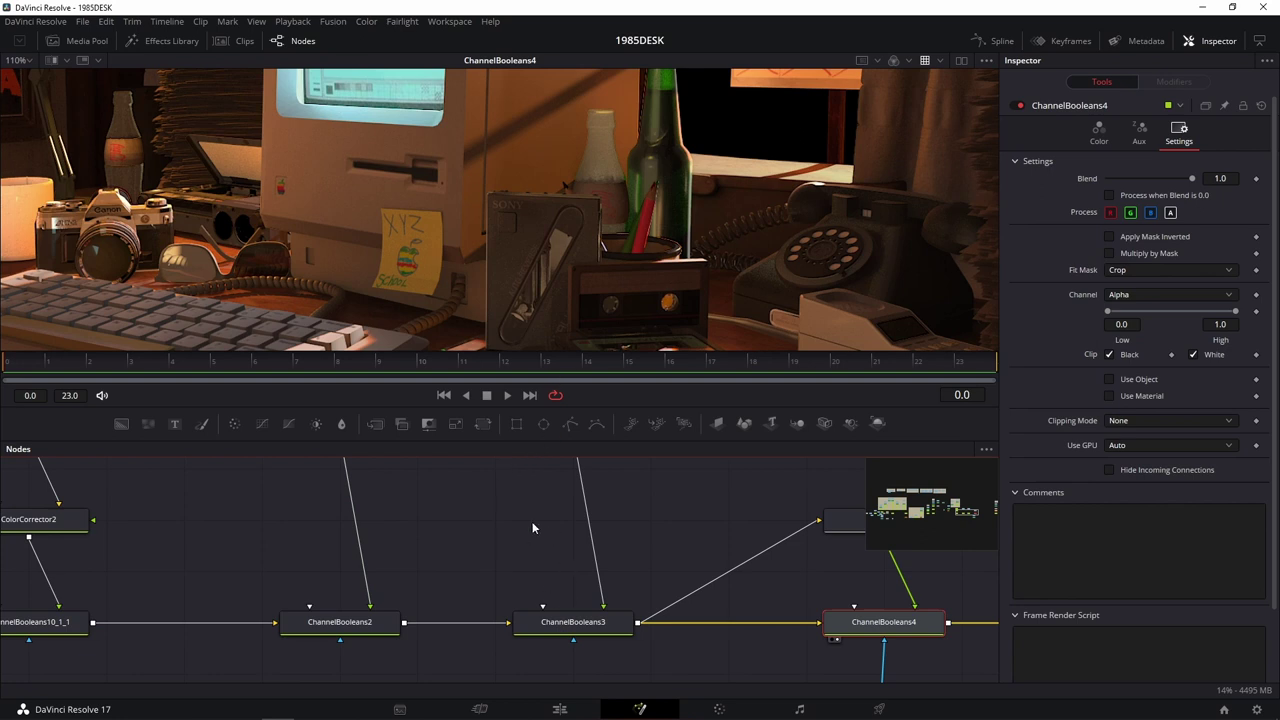
{"action": "scroll", "coordinate": [532, 521], "scroll_direction": "down", "scroll_amount": 3}
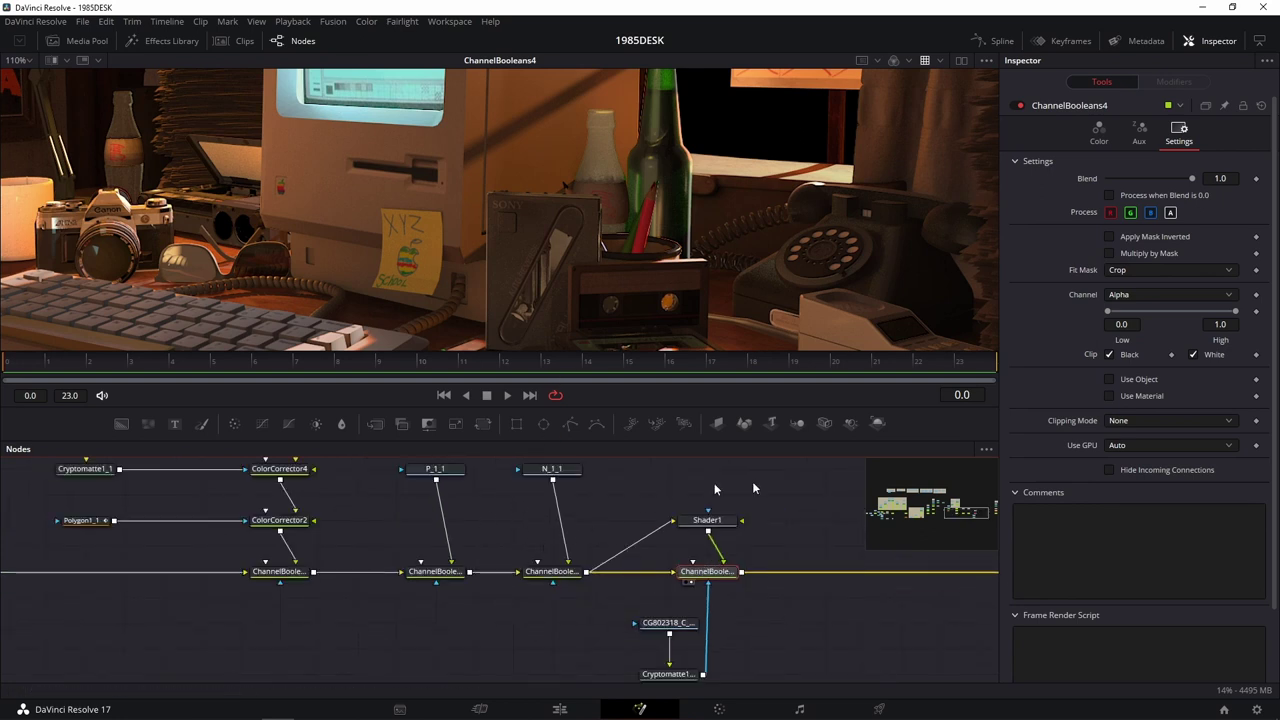
{"action": "left_click_drag", "start_coordinate": [790, 644], "coordinate": [720, 631]}
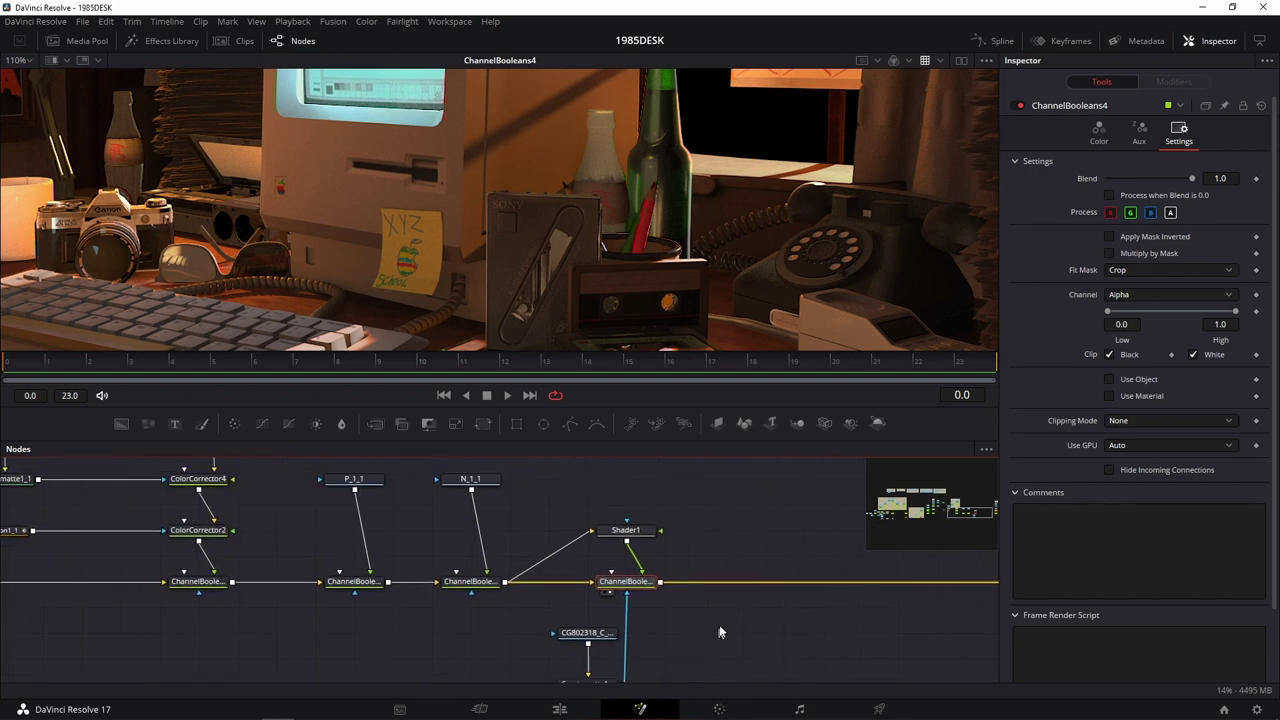
{"action": "key", "text": "ctrl+f"}
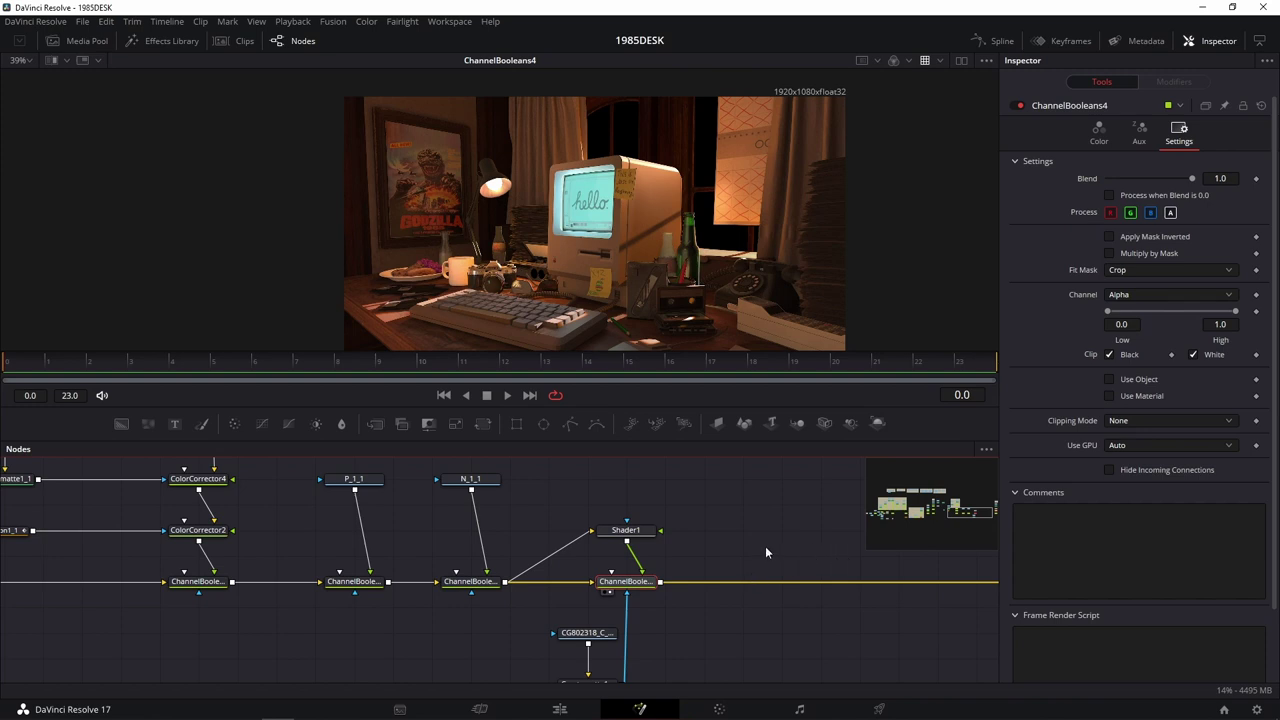
{"action": "key", "text": "shift+space"}
Search 'volume', add a Volume Mask below the main chain, feed it ChannelBooleans3, and view it.
{"action": "type", "text": "vol"}
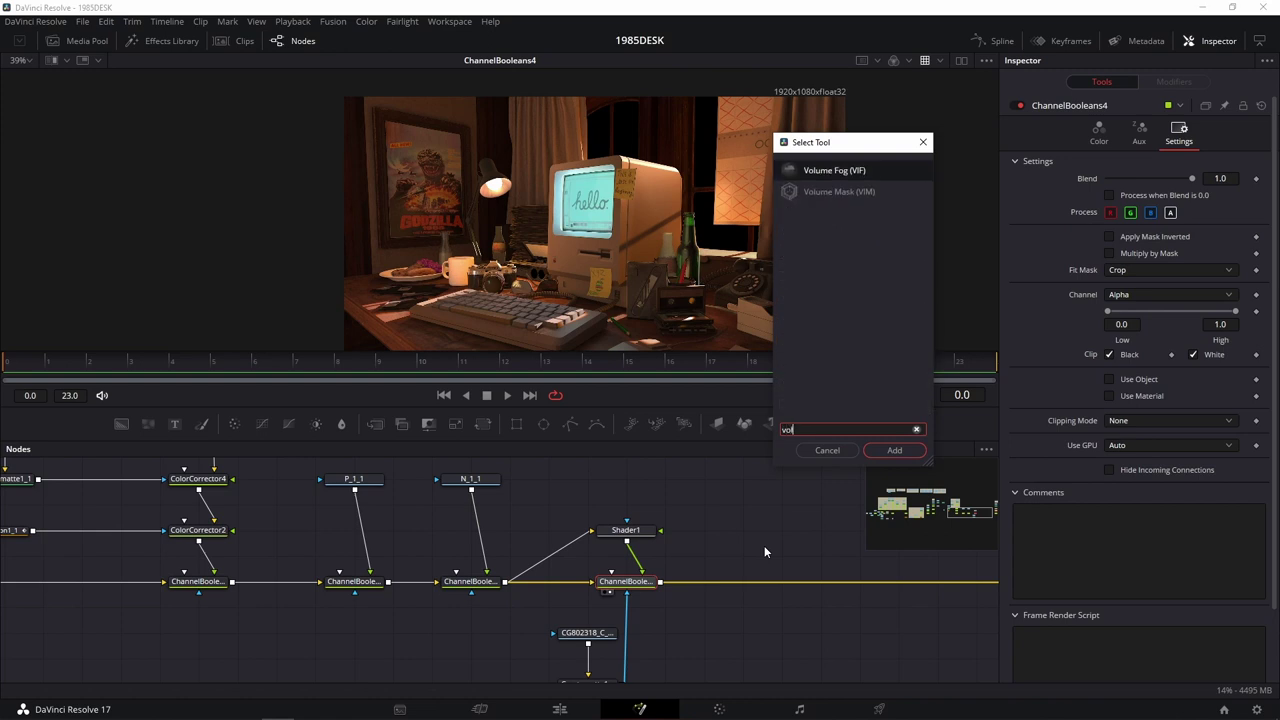
{"action": "type", "text": "ume"}
{"action": "left_click", "coordinate": [865, 193]}
{"action": "left_click", "coordinate": [895, 451]}
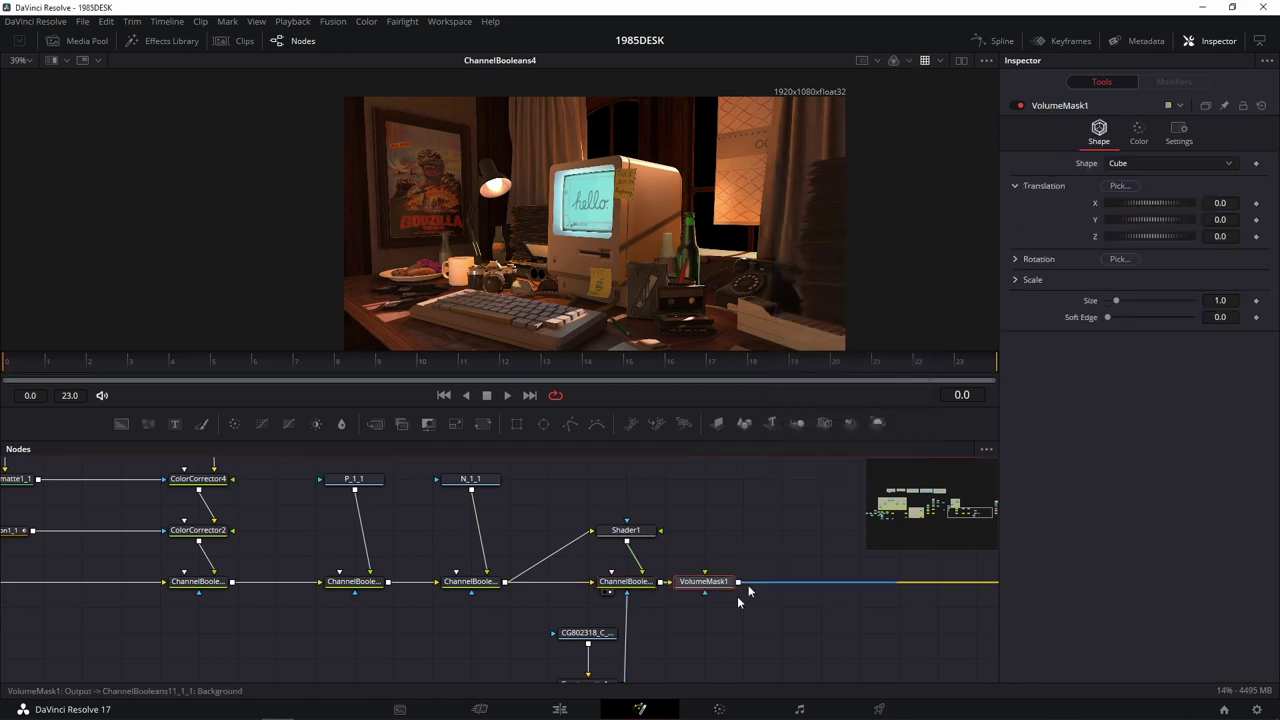
{"action": "mouse_move", "coordinate": [709, 586]}
{"action": "left_mouse_down"}
{"action": "mouse_move", "coordinate": [783, 588]}
{"action": "mouse_move", "coordinate": [742, 585]}
{"action": "mouse_move", "coordinate": [472, 668]}
{"action": "left_mouse_up"}
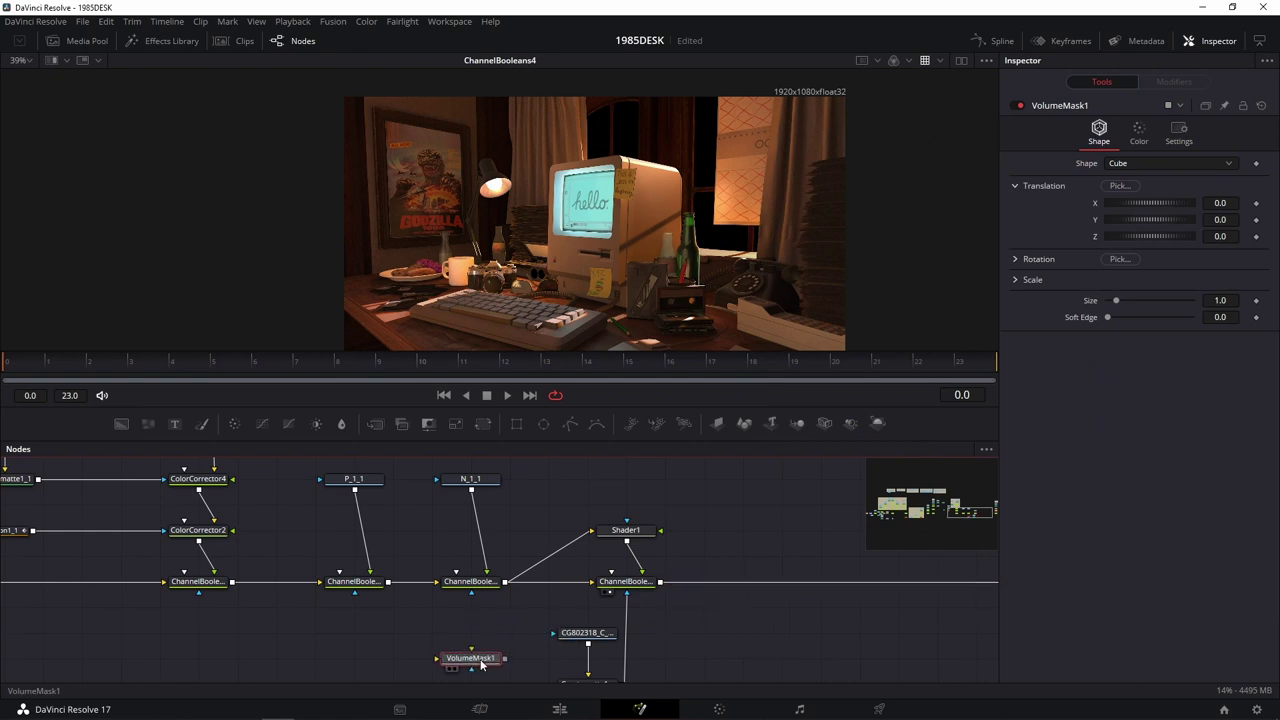
{"action": "left_click_drag", "start_coordinate": [505, 581], "coordinate": [469, 658]}
{"action": "key", "text": "1"}
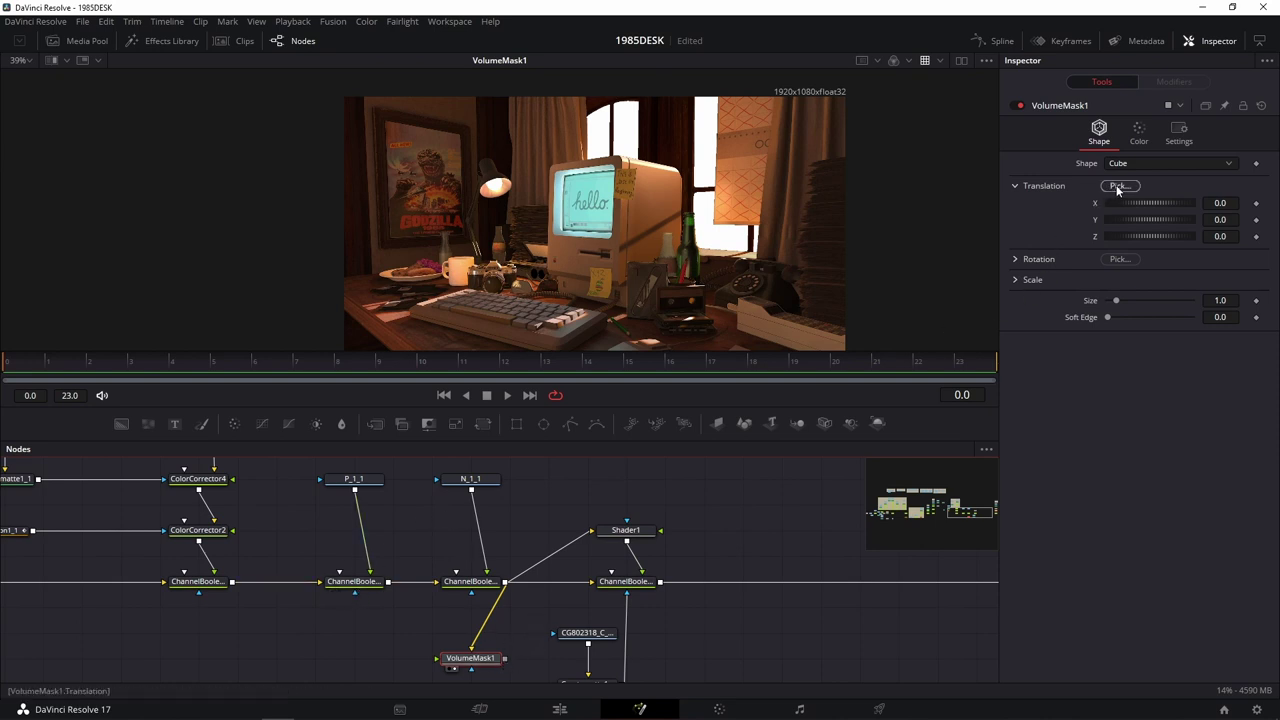
Centre the cube mask on the cassette (about X 36.60, Y 78.81, Z 6.74) and enlarge it to 6.46.
{"action": "mouse_move", "coordinate": [1118, 189]}
{"action": "left_mouse_down"}
{"action": "mouse_move", "coordinate": [567, 256]}
{"action": "mouse_move", "coordinate": [555, 303]}
{"action": "mouse_move", "coordinate": [685, 311]}
{"action": "mouse_move", "coordinate": [696, 336]}
{"action": "left_mouse_up"}
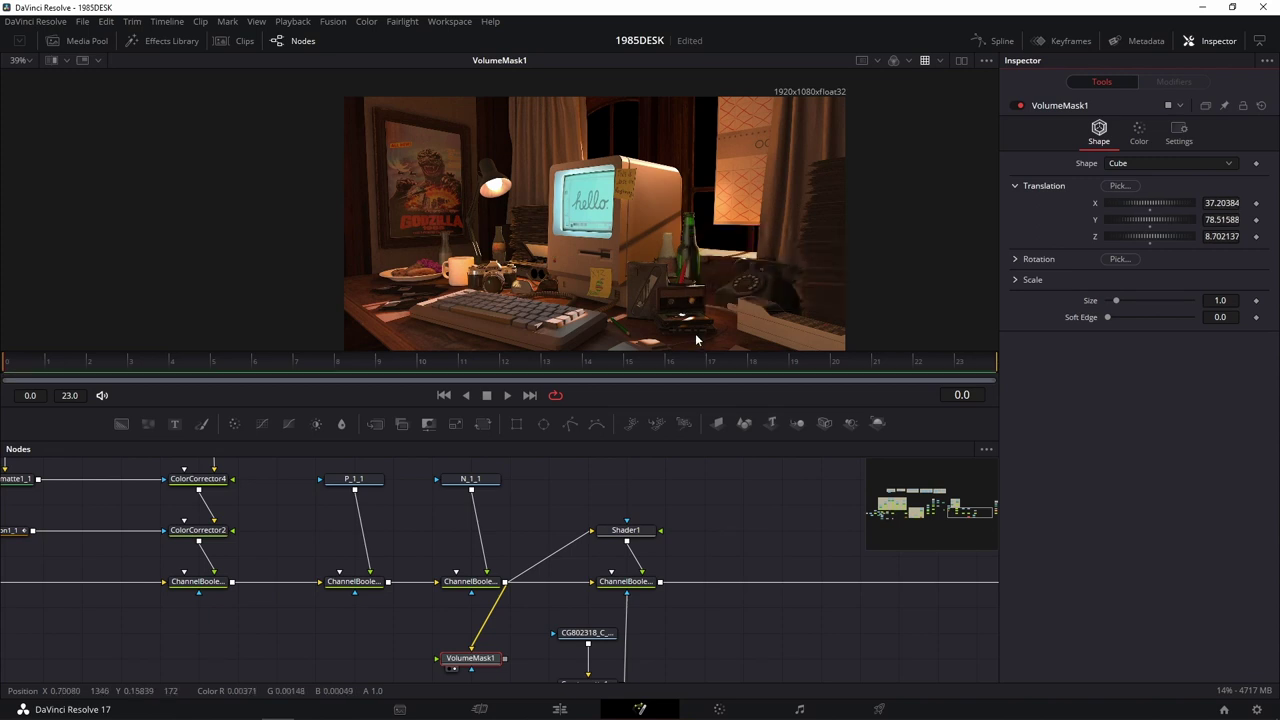
{"action": "scroll", "coordinate": [695, 333], "scroll_direction": "up", "scroll_amount": 2}
{"action": "scroll", "coordinate": [636, 262], "scroll_direction": "up", "scroll_amount": 2}
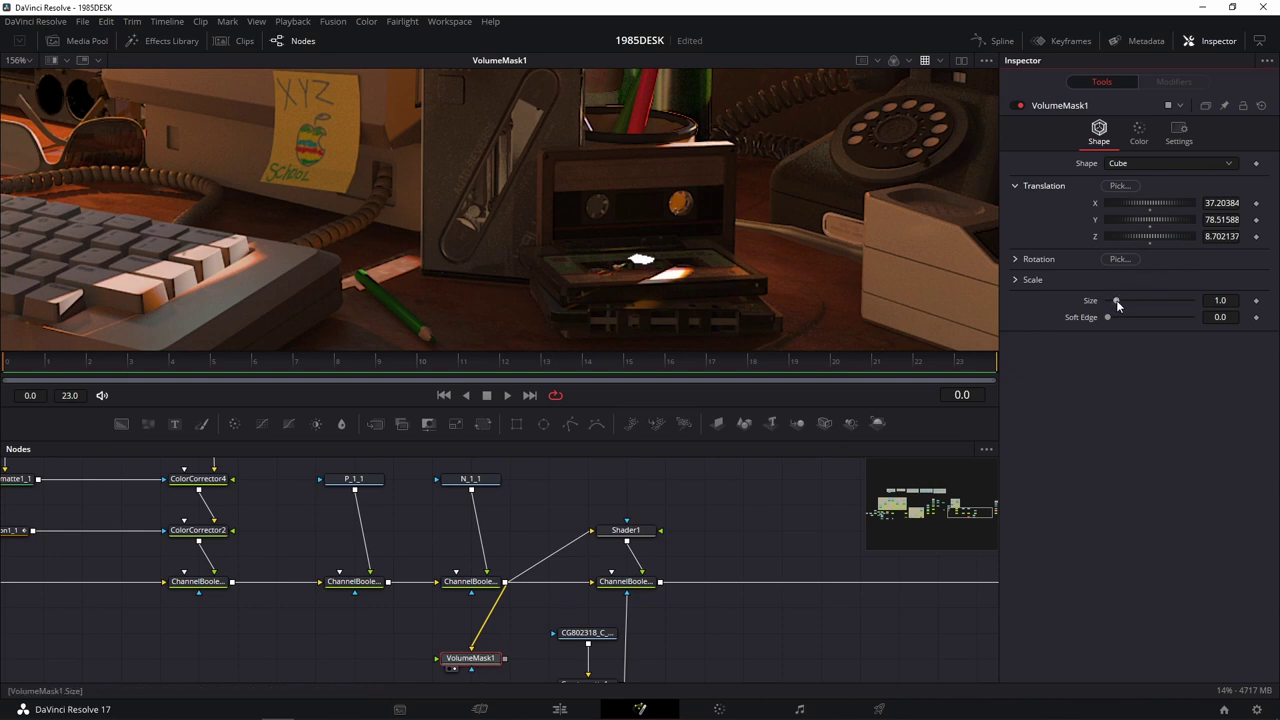
{"action": "mouse_move", "coordinate": [1117, 301]}
{"action": "left_mouse_down"}
{"action": "mouse_move", "coordinate": [1181, 301]}
{"action": "mouse_move", "coordinate": [1162, 300]}
{"action": "left_mouse_up"}
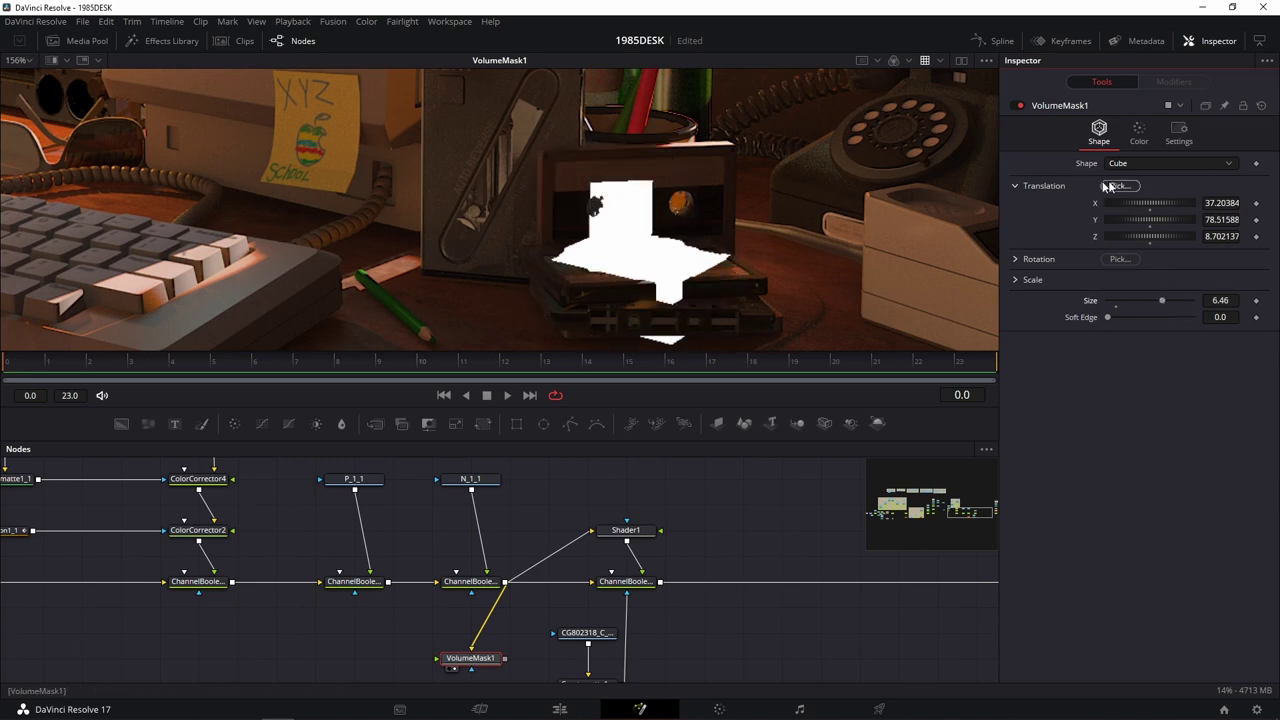
{"action": "mouse_move", "coordinate": [1108, 187]}
{"action": "left_mouse_down"}
{"action": "mouse_move", "coordinate": [338, 213]}
{"action": "mouse_move", "coordinate": [389, 207]}
{"action": "mouse_move", "coordinate": [651, 241]}
{"action": "left_mouse_up"}
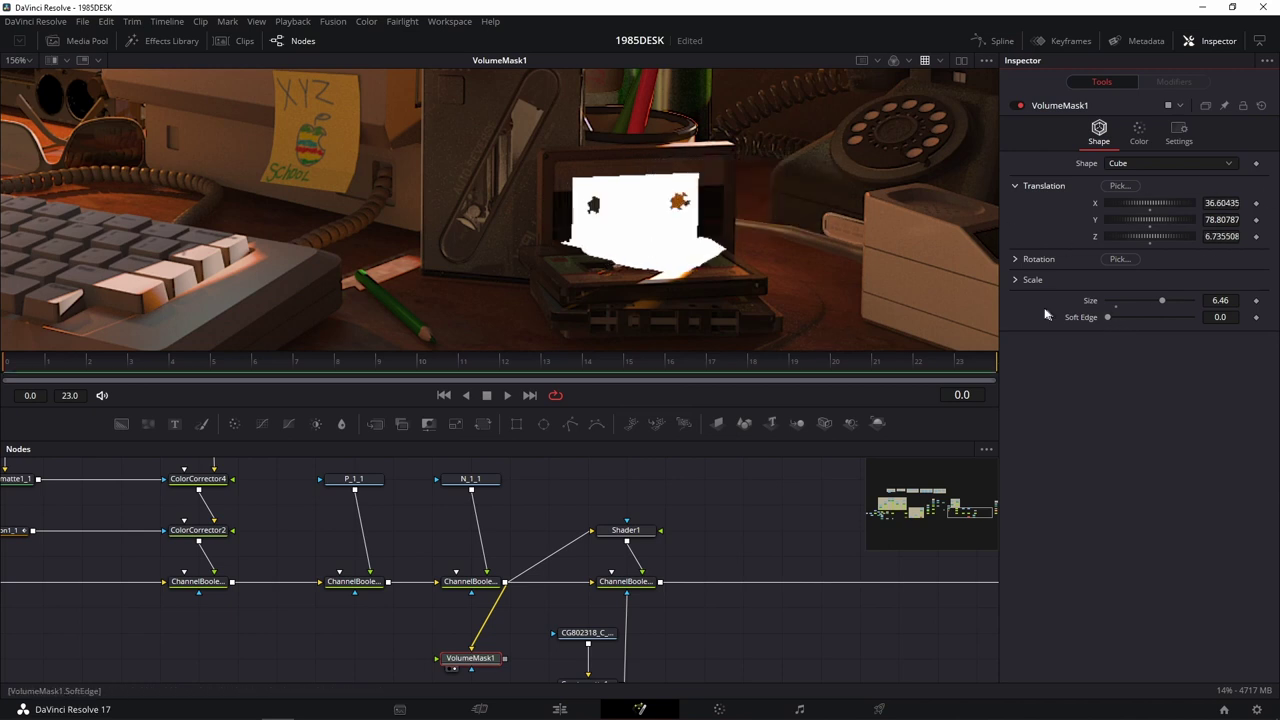
{"action": "scroll", "coordinate": [710, 248], "scroll_direction": "down", "scroll_amount": 2}
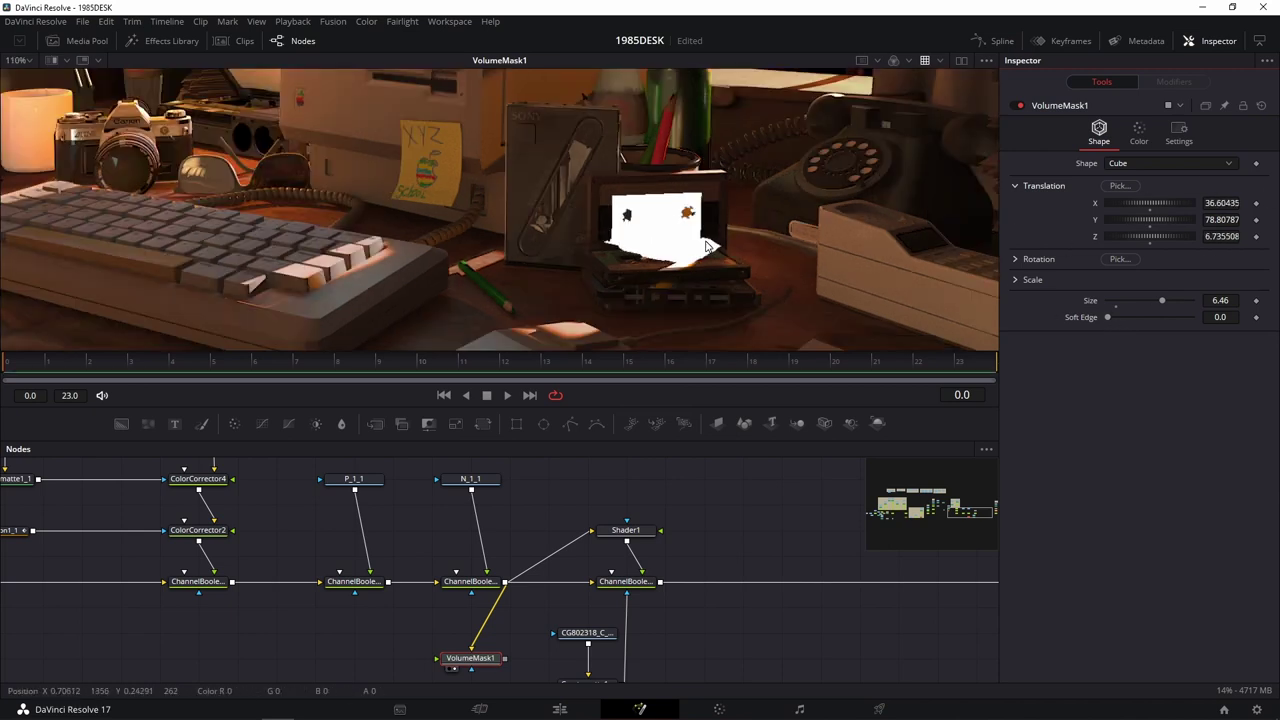
{"action": "left_click", "coordinate": [1139, 163]}
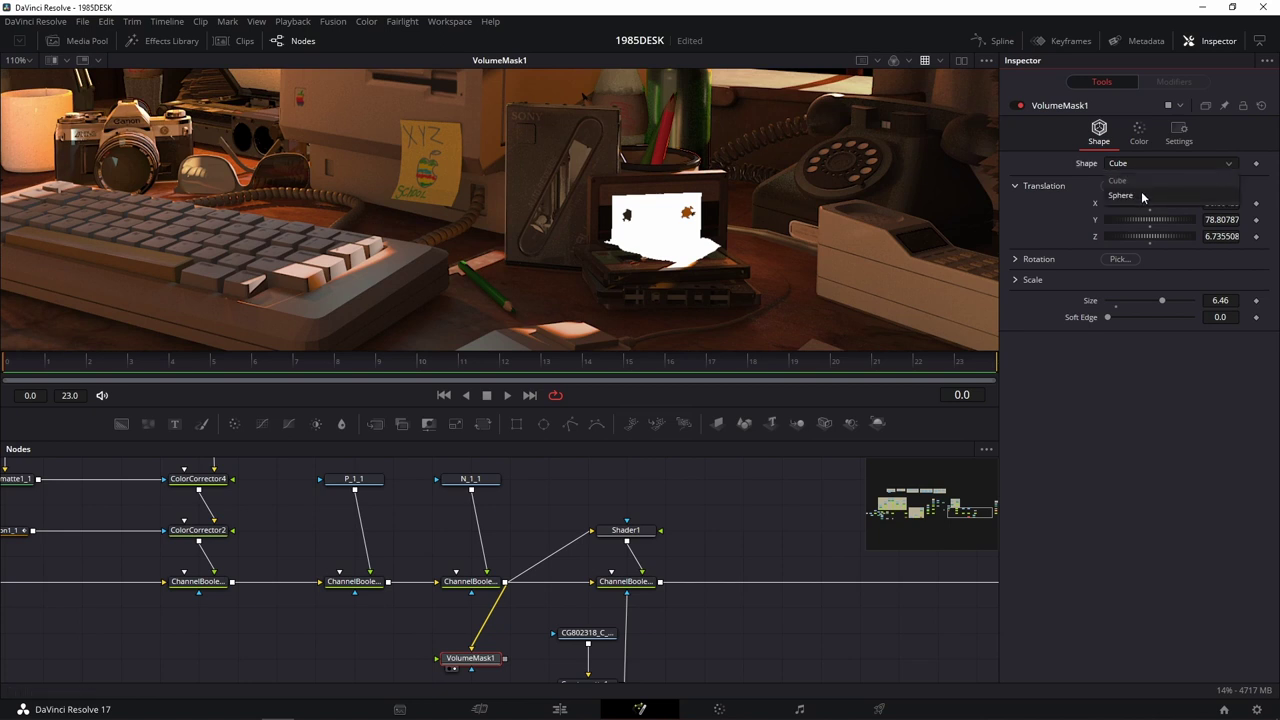
Change the mask Shape to Sphere, soften its edge, and re-centre it on the cassette.
{"action": "left_click", "coordinate": [1141, 195]}
{"action": "left_click_drag", "start_coordinate": [1108, 317], "coordinate": [1209, 321]}
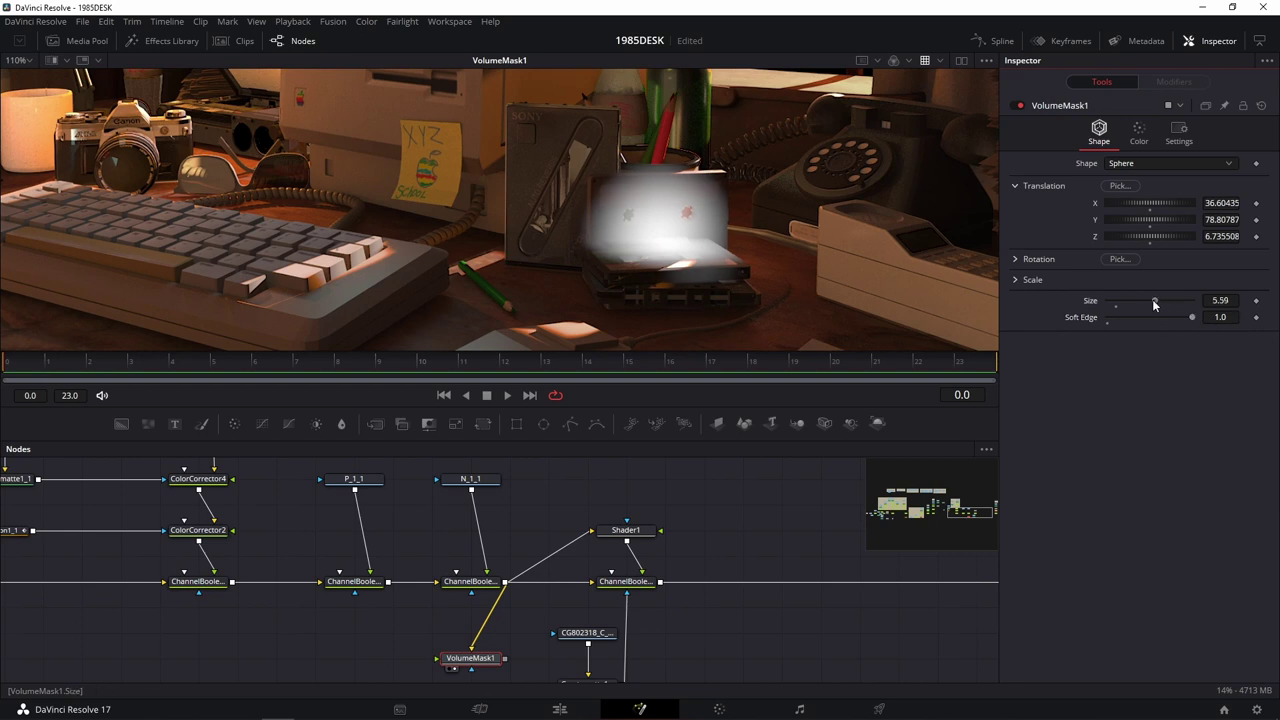
{"action": "mouse_move", "coordinate": [1161, 301]}
{"action": "left_mouse_down"}
{"action": "mouse_move", "coordinate": [1145, 302]}
{"action": "mouse_move", "coordinate": [1174, 301]}
{"action": "left_mouse_up"}
{"action": "mouse_move", "coordinate": [1119, 185]}
{"action": "left_mouse_down"}
{"action": "mouse_move", "coordinate": [695, 263]}
{"action": "mouse_move", "coordinate": [680, 249]}
{"action": "left_mouse_up"}
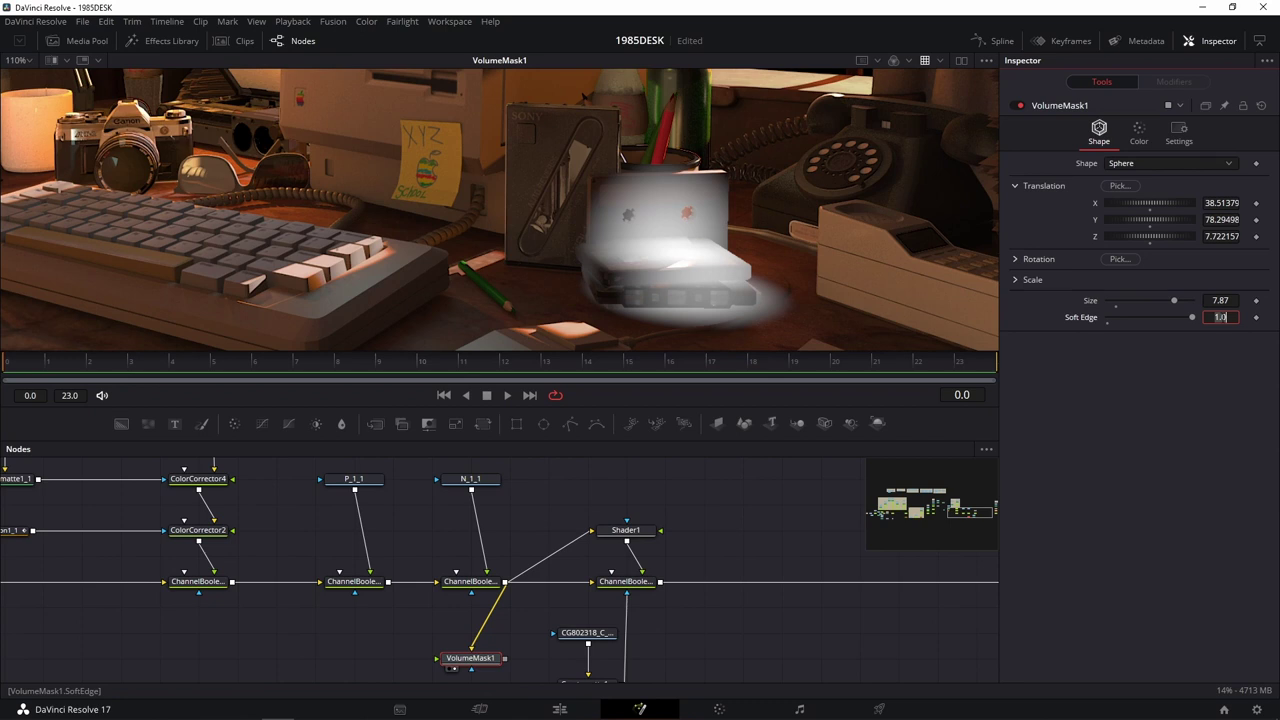
{"action": "left_click", "coordinate": [1205, 314]}
{"action": "type", "text": "3"}
Set the sphere mask's Size to 9.0 and Soft Edge to 2.0.
{"action": "key", "text": "Tab"}
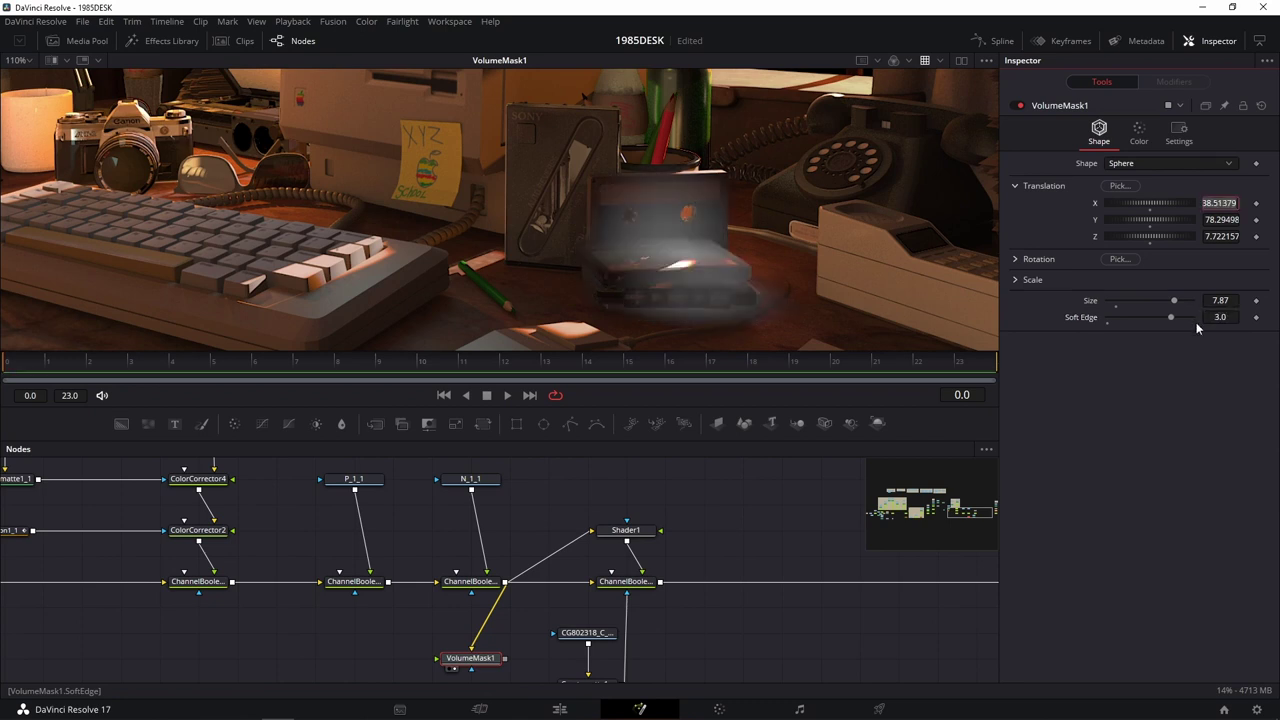
{"action": "key", "text": "Escape"}
{"action": "left_click", "coordinate": [1219, 300]}
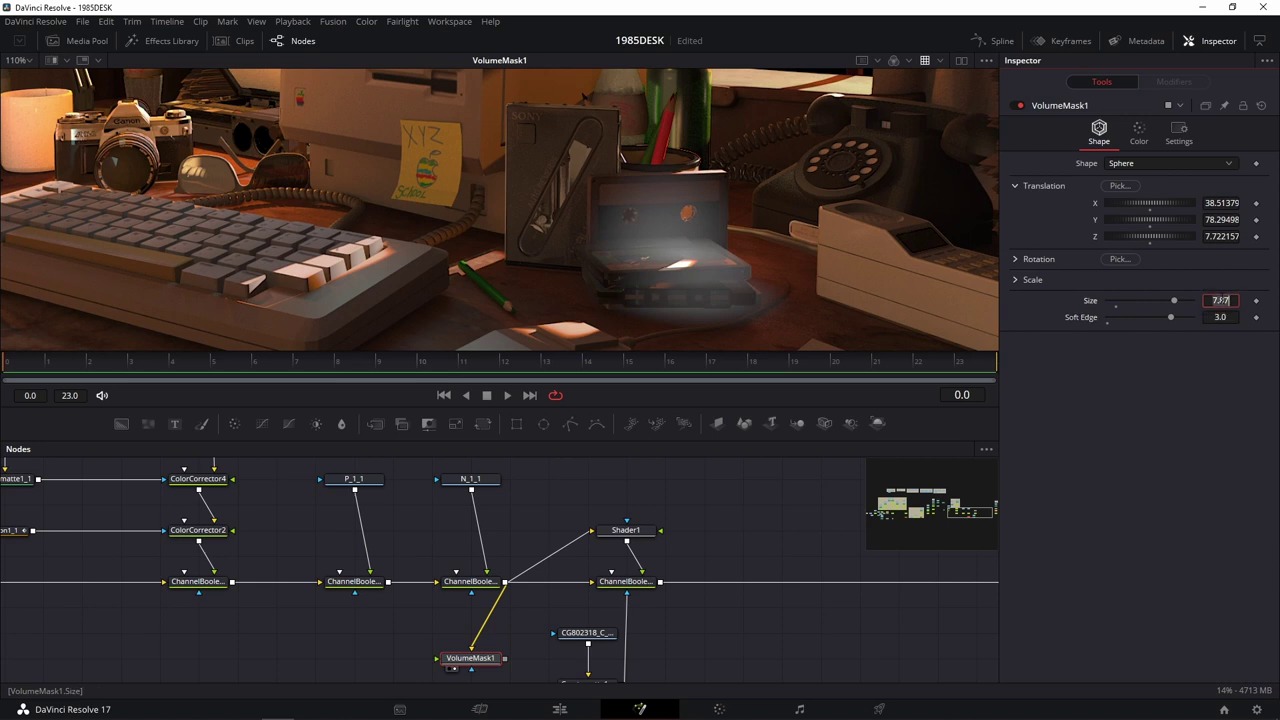
{"action": "type", "text": "9"}
{"action": "key", "text": "Tab"}
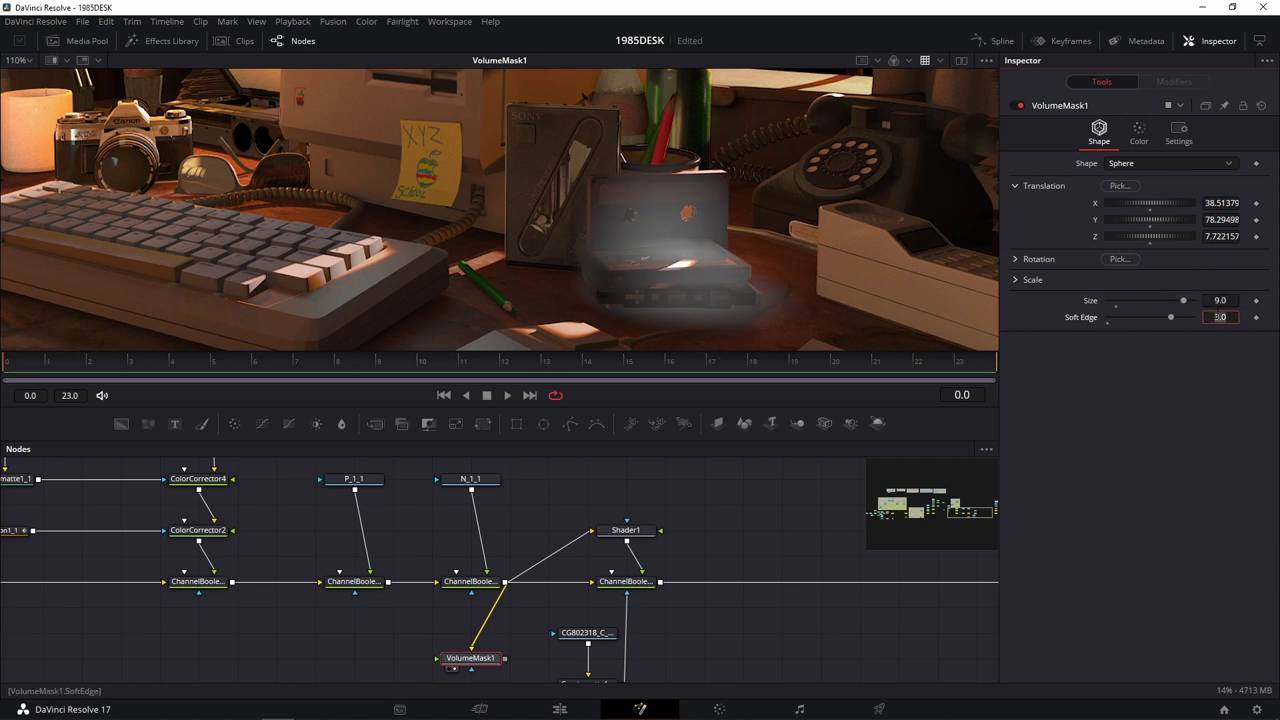
{"action": "type", "text": "2"}
{"action": "key", "text": "Tab"}
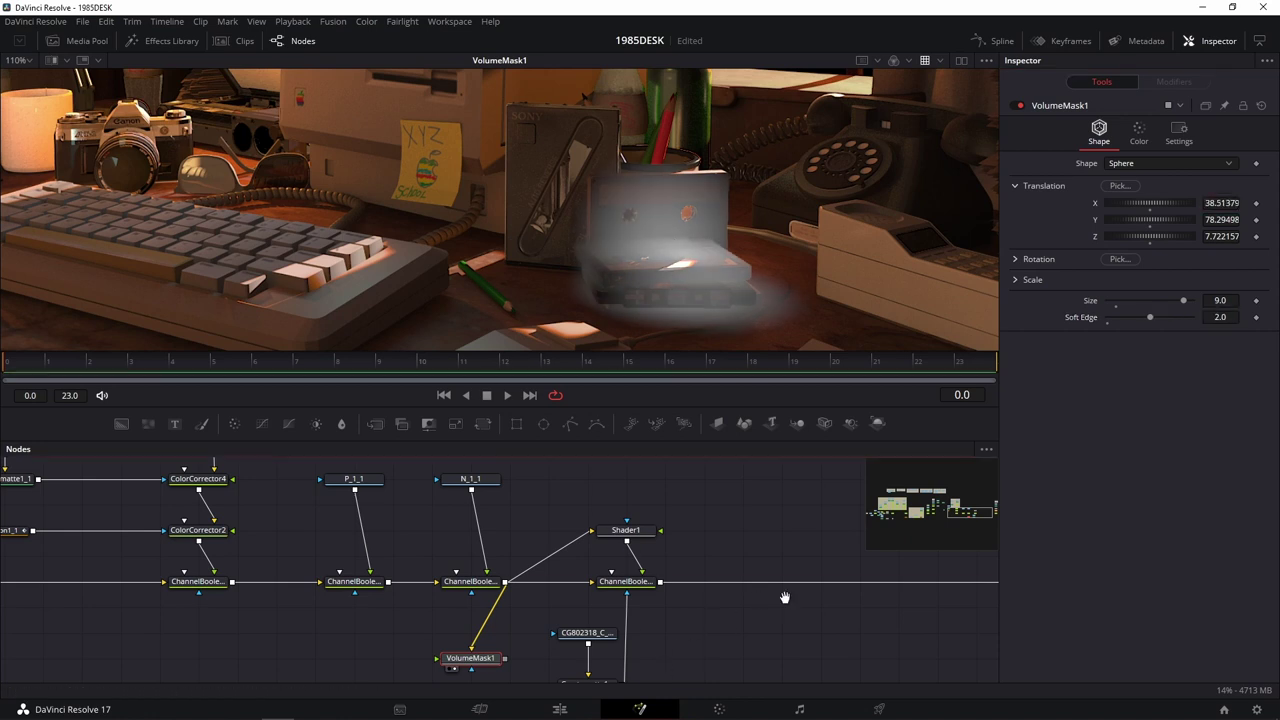
{"action": "scroll", "coordinate": [786, 594], "scroll_direction": "down", "scroll_amount": 1}
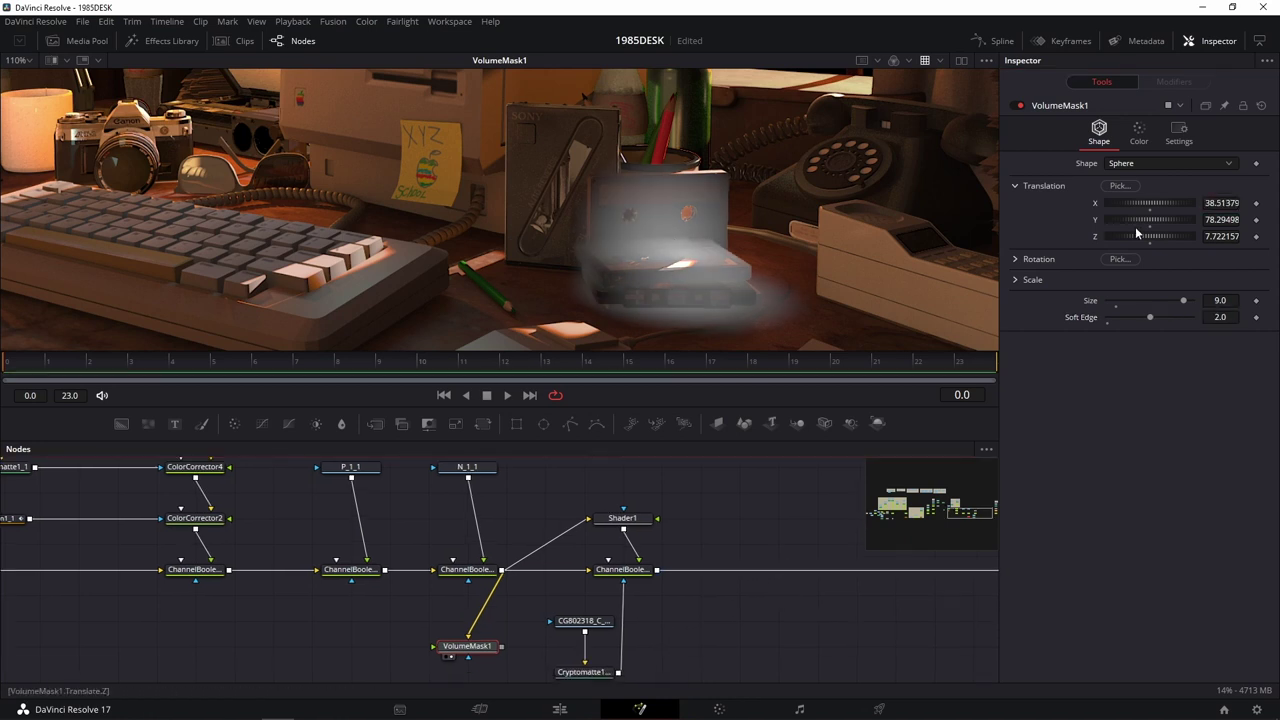
Tick Mask Only in VolumeMask1's Color settings.
{"action": "left_click", "coordinate": [1139, 132]}
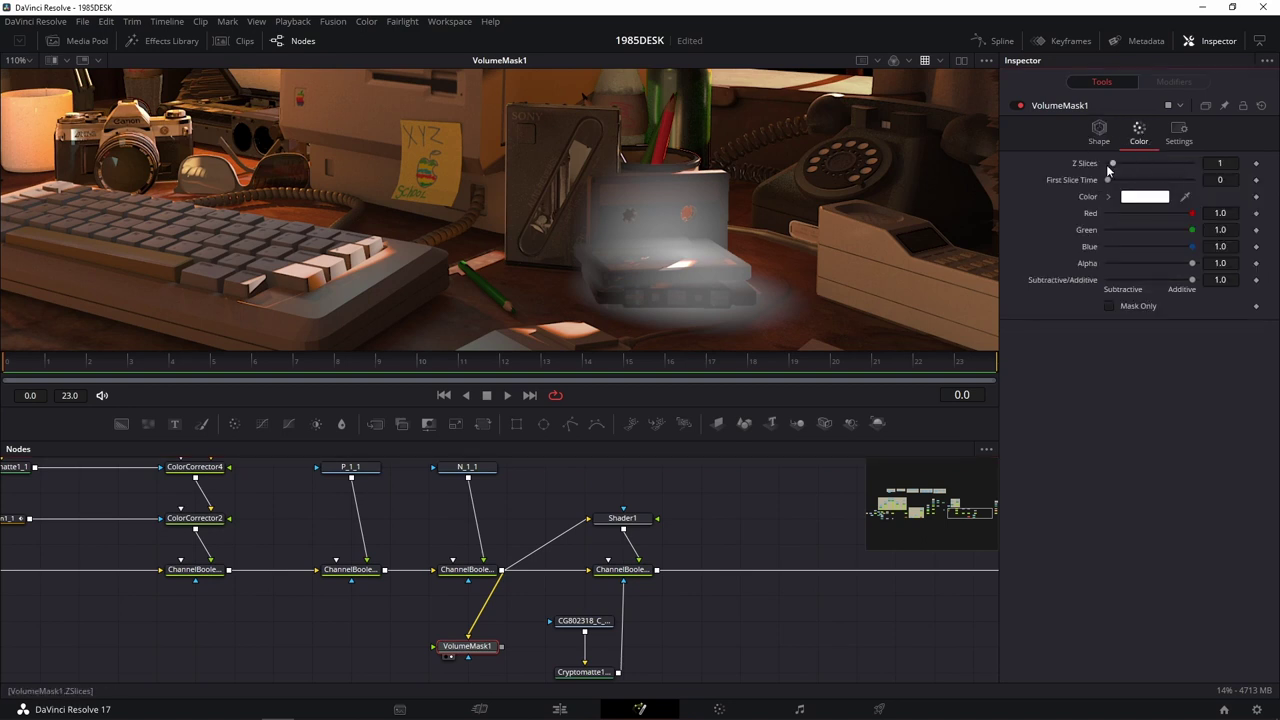
{"action": "left_click", "coordinate": [1109, 306]}
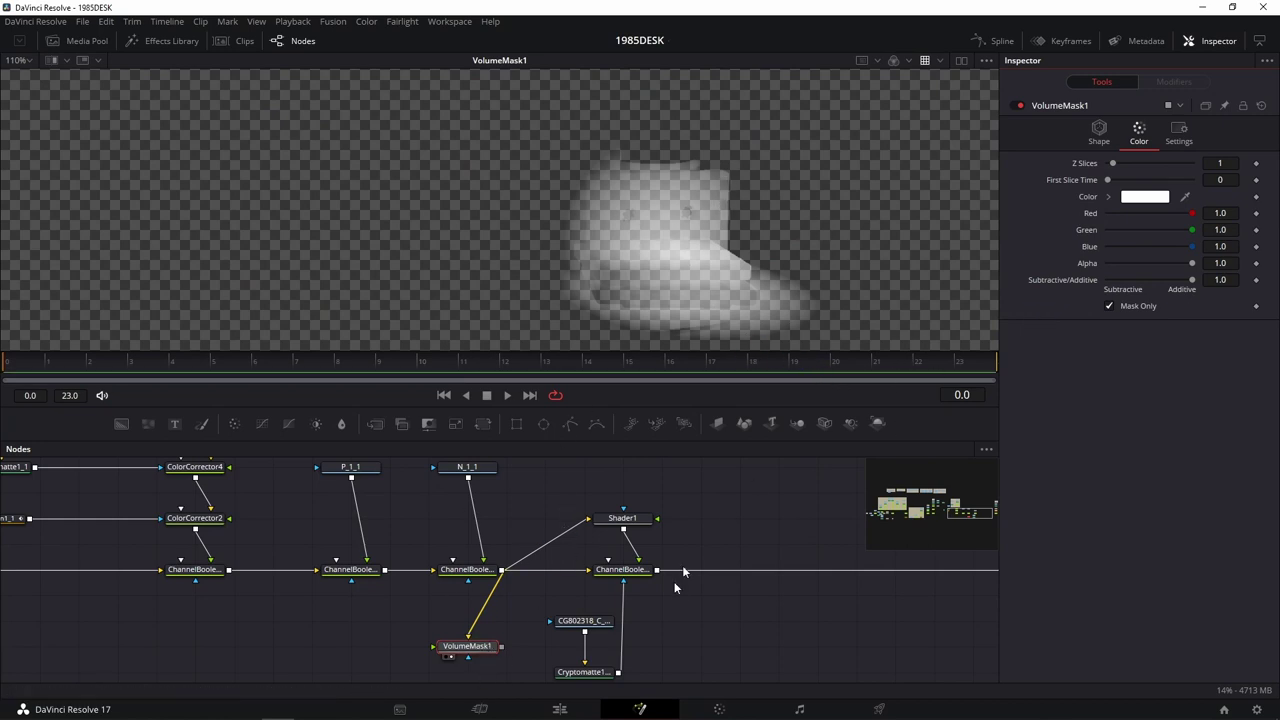
{"action": "left_click_drag", "start_coordinate": [756, 603], "coordinate": [677, 514]}
Move VolumeMask1 lower and insert ColorCorrector12 after ChannelBooleans4, viewing the desk render.
{"action": "left_click_drag", "start_coordinate": [380, 561], "coordinate": [420, 635]}
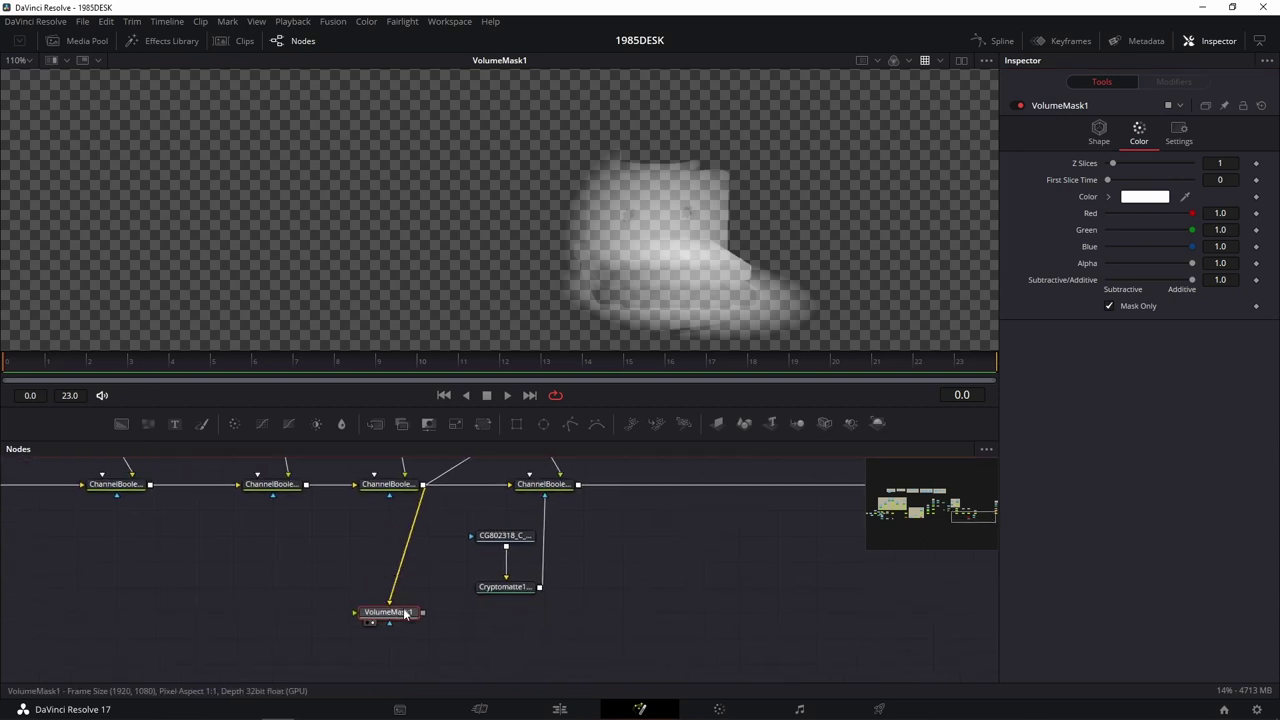
{"action": "left_click_drag", "start_coordinate": [670, 501], "coordinate": [634, 552]}
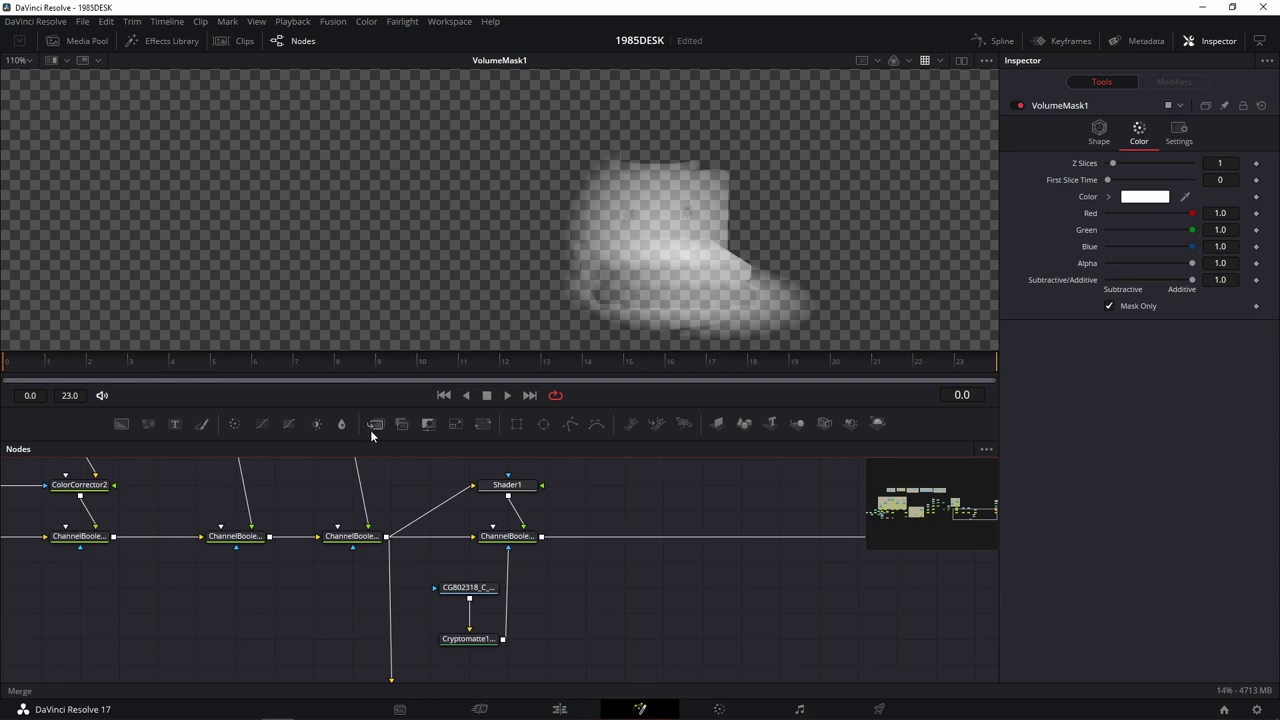
{"action": "left_click_drag", "start_coordinate": [262, 424], "coordinate": [660, 537]}
{"action": "left_click_drag", "start_coordinate": [507, 536], "coordinate": [720, 297]}
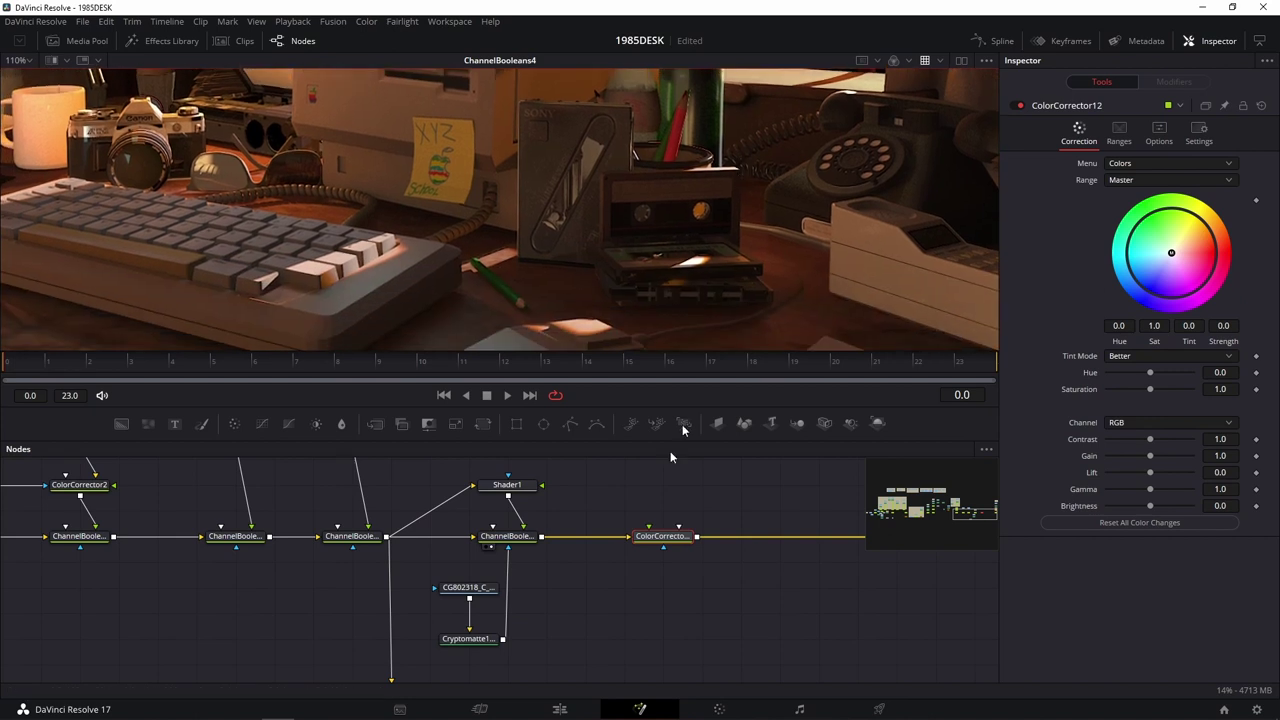
Route VolumeMask1 into ColorCorrector12's effect mask through a bend point and view ColorCorrector12.
{"action": "scroll", "coordinate": [560, 595], "scroll_direction": "down", "scroll_amount": 2}
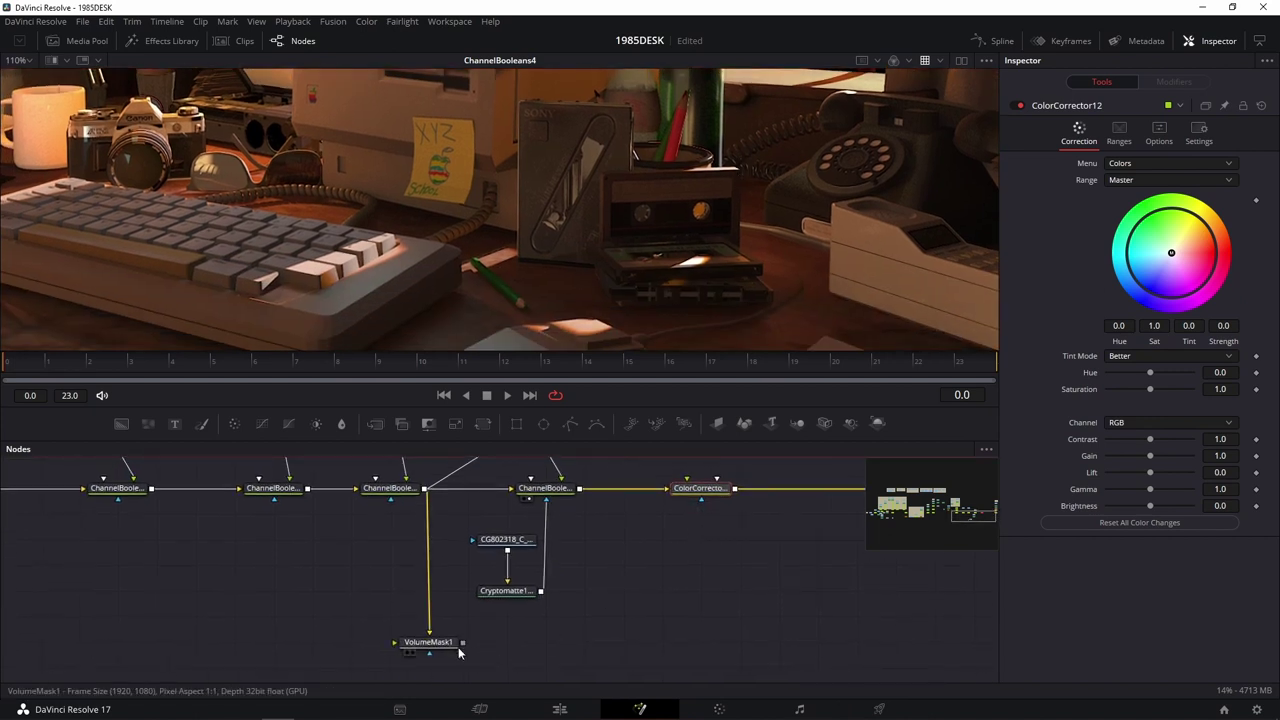
{"action": "left_click_drag", "start_coordinate": [463, 645], "coordinate": [757, 532]}
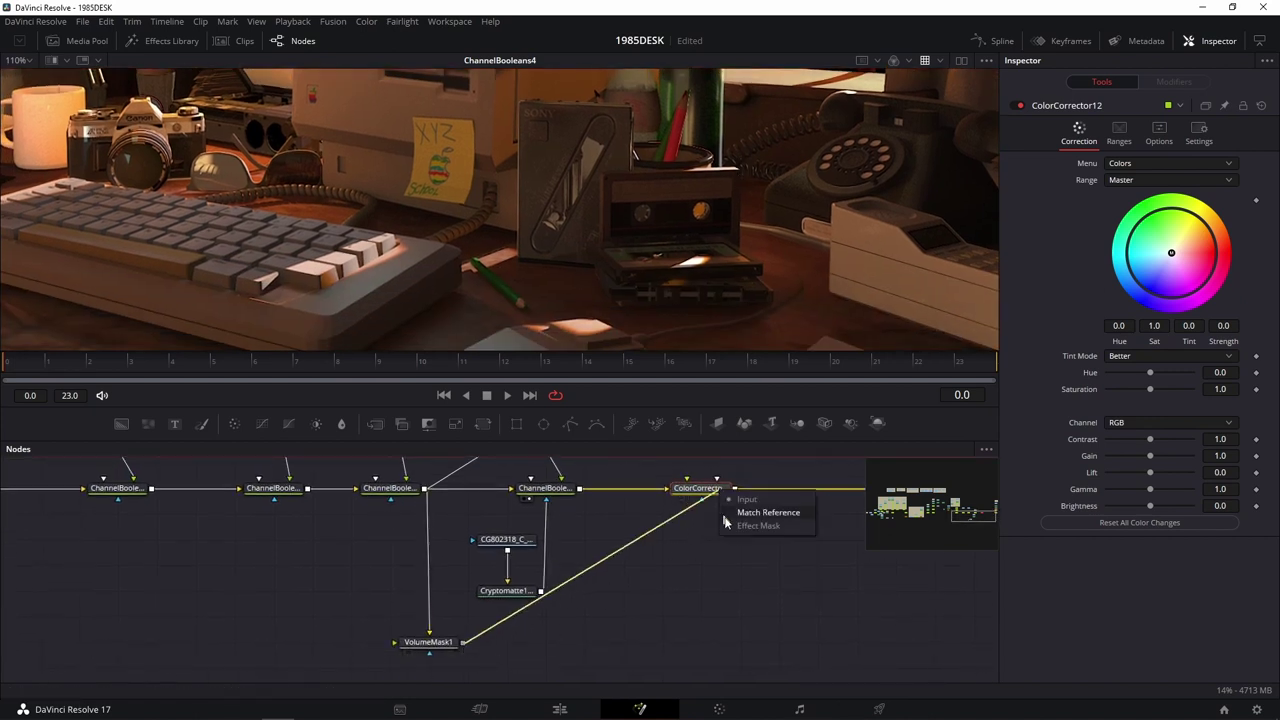
{"action": "left_click", "coordinate": [757, 526]}
{"action": "left_click", "coordinate": [577, 583], "text": "alt"}
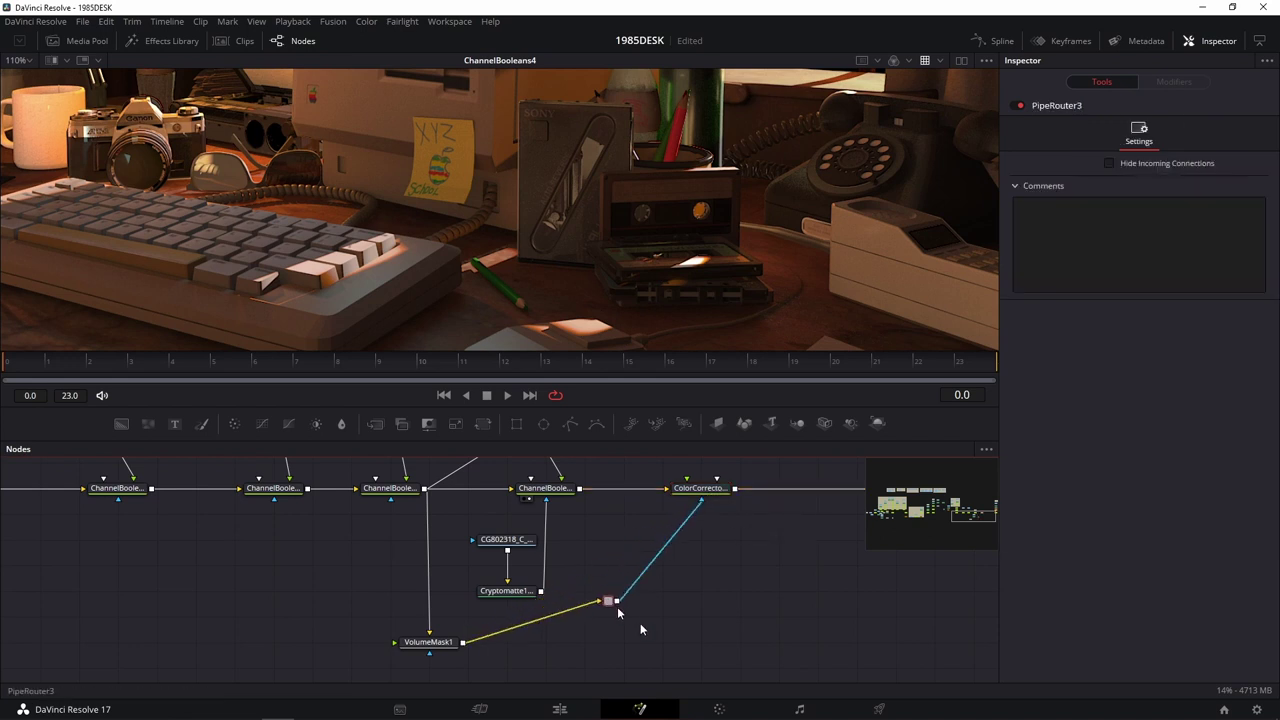
{"action": "left_click_drag", "start_coordinate": [577, 583], "coordinate": [700, 643]}
{"action": "left_click_drag", "start_coordinate": [700, 488], "coordinate": [720, 250]}
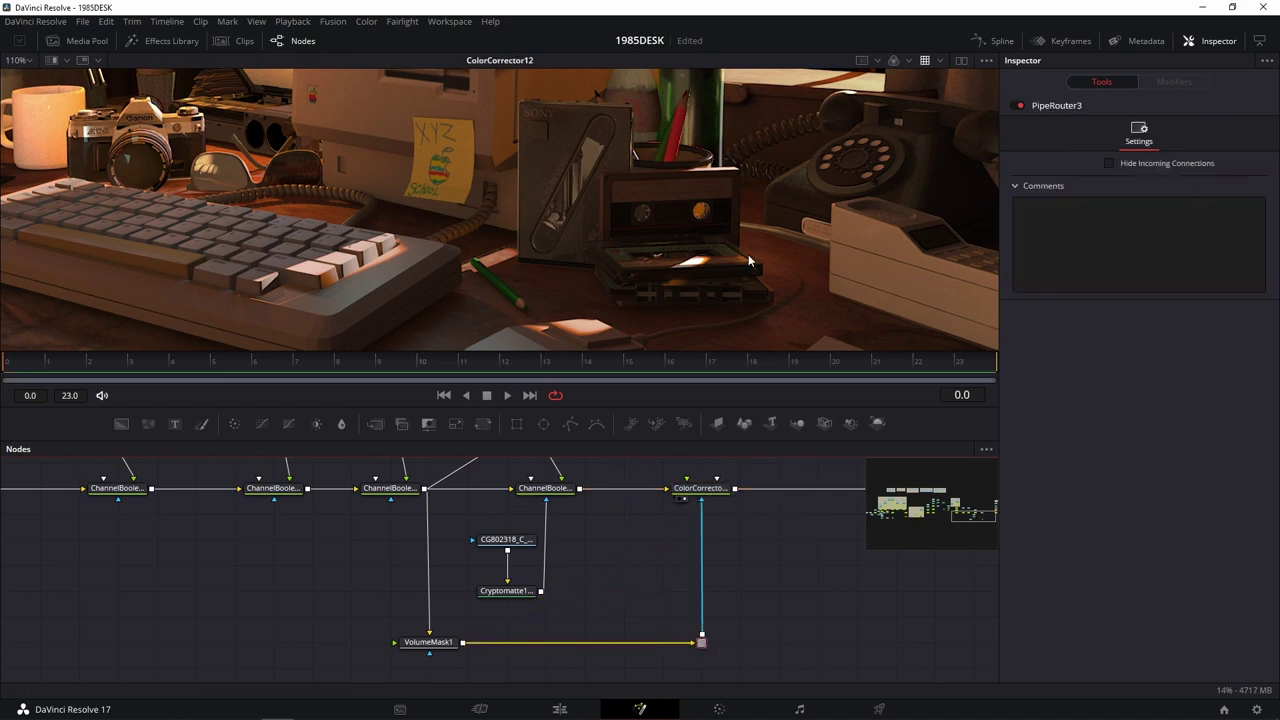
{"action": "left_click", "coordinate": [712, 542]}
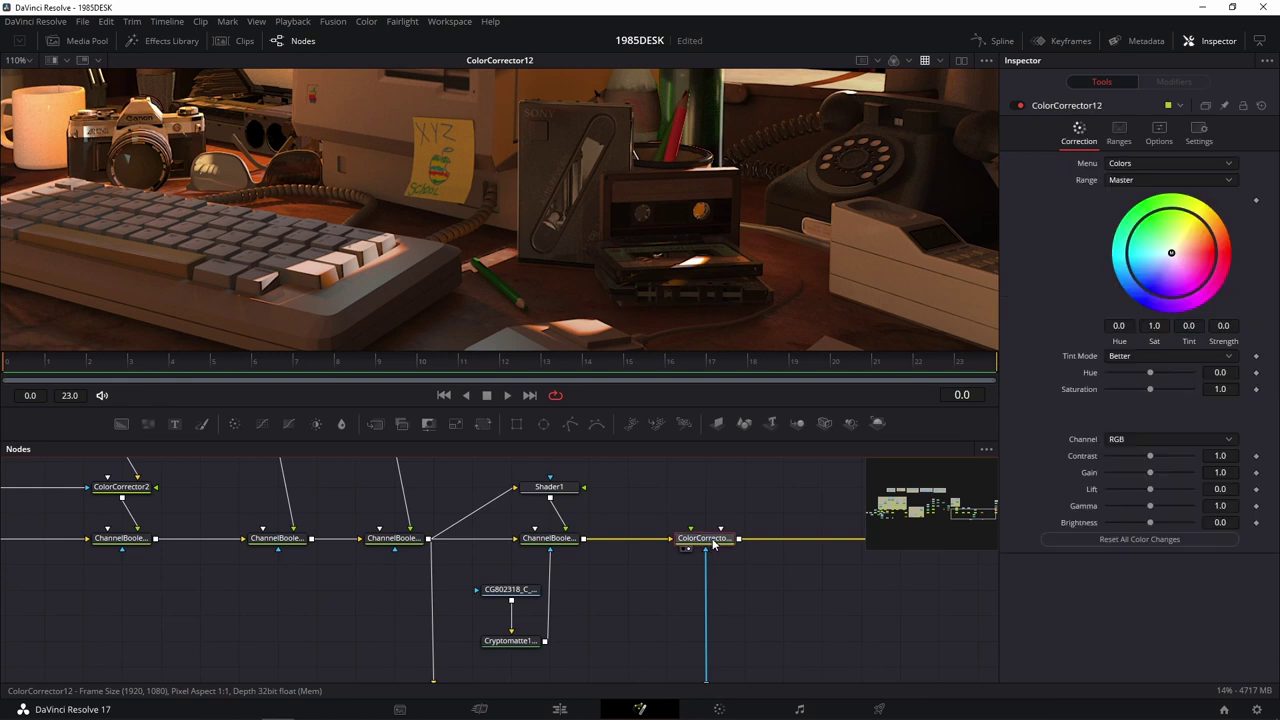
Brighten ColorCorrector12's masked area, raising Gain toward 4.75 and Gamma to 1.7.
{"action": "left_click_drag", "start_coordinate": [1153, 477], "coordinate": [1179, 475]}
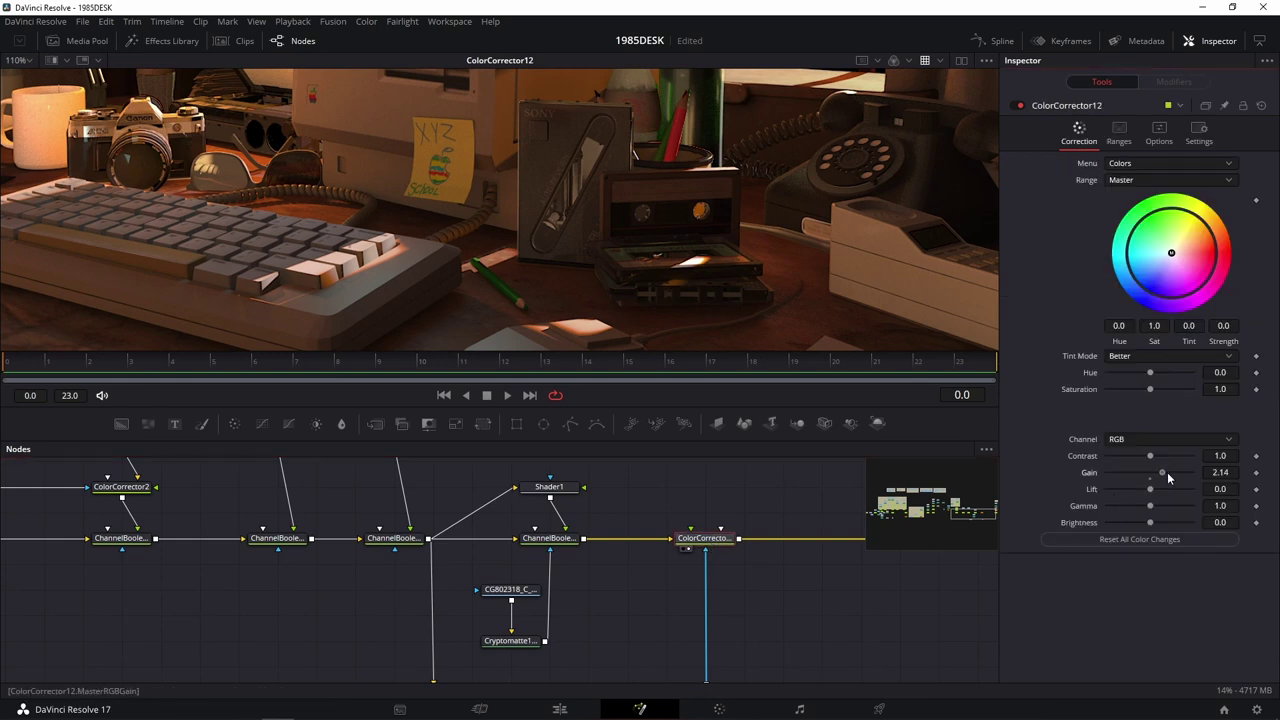
{"action": "double_click", "coordinate": [1192, 472]}
{"action": "scroll", "coordinate": [677, 220], "scroll_direction": "up", "scroll_amount": 3}
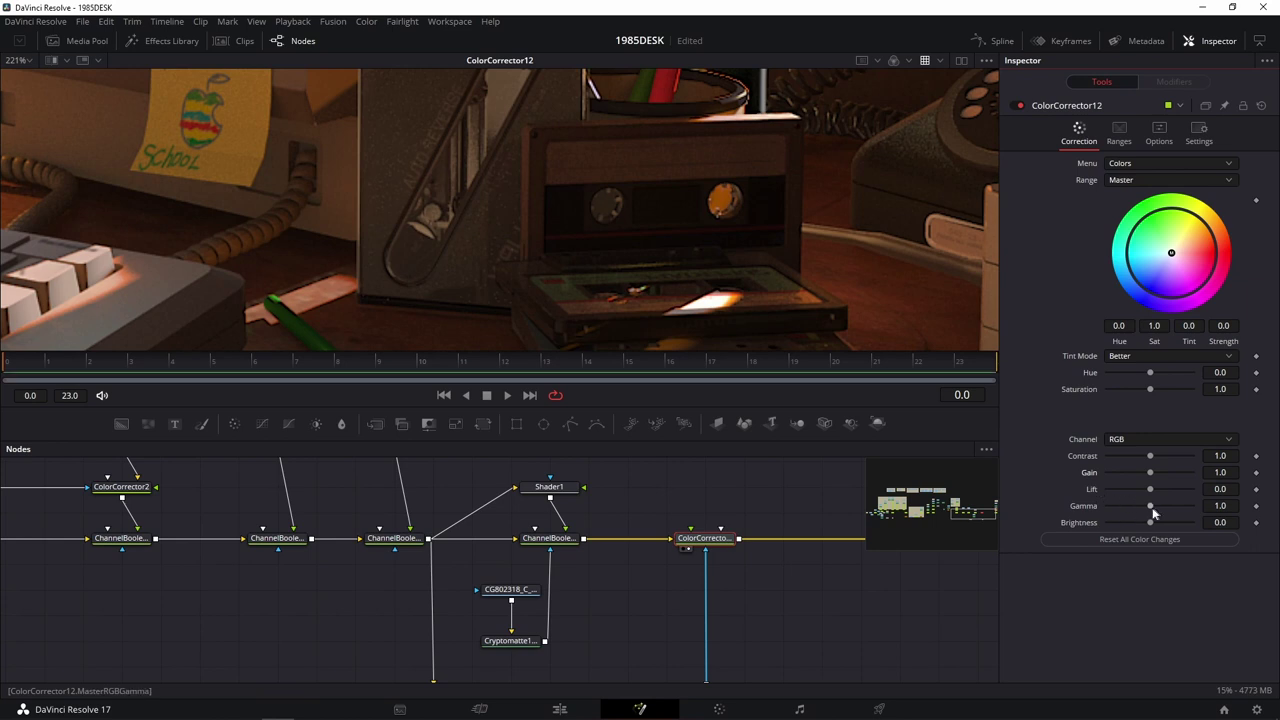
{"action": "left_click_drag", "start_coordinate": [1151, 506], "coordinate": [1164, 507]}
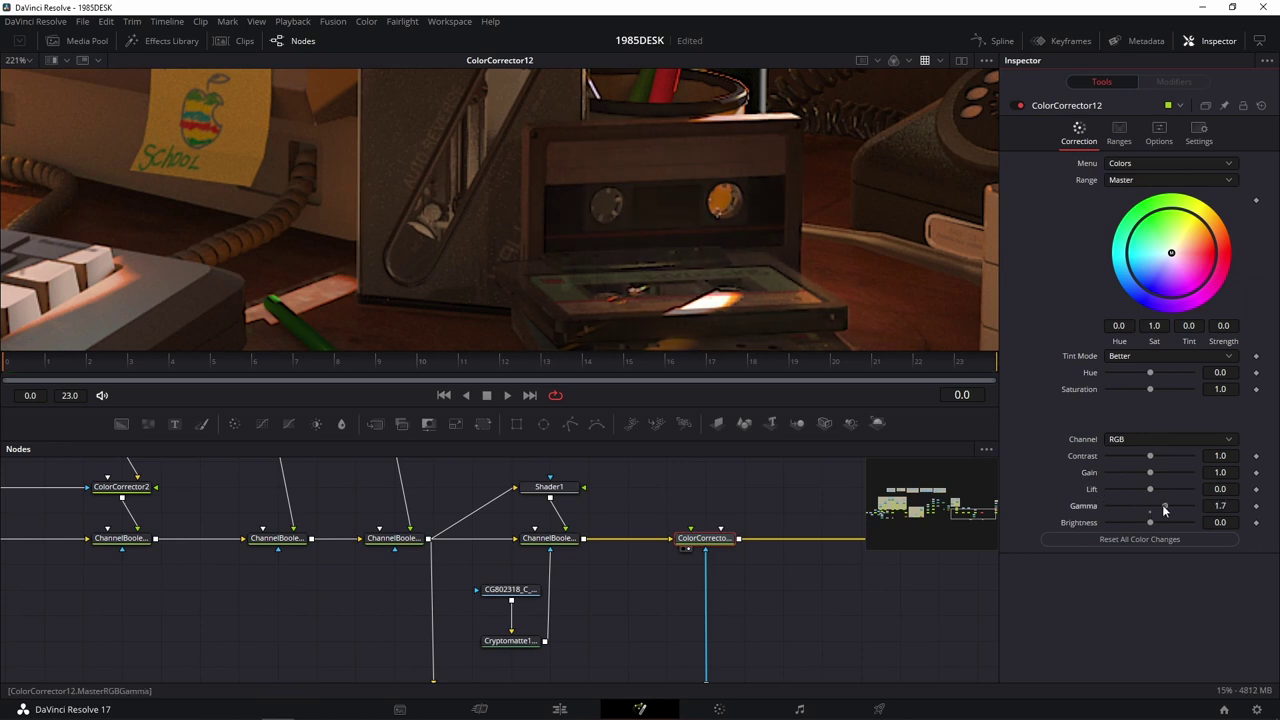
{"action": "scroll", "coordinate": [785, 236], "scroll_direction": "down", "scroll_amount": 3}
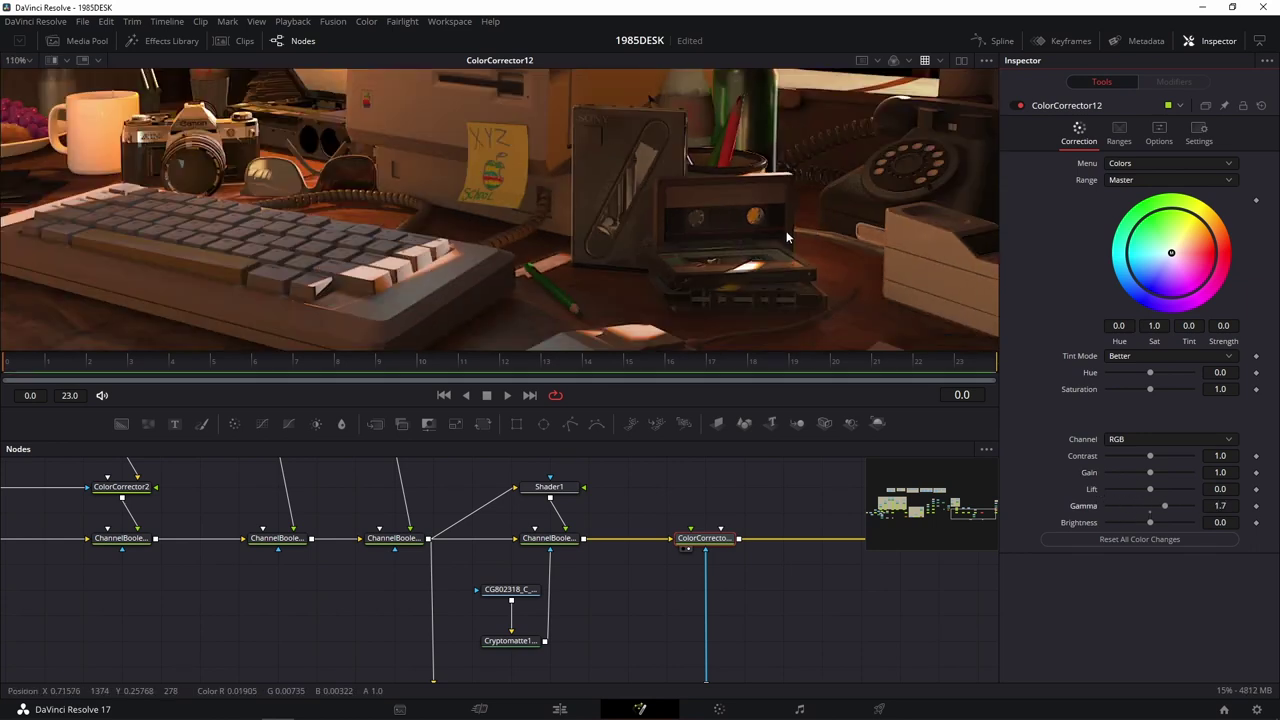
{"action": "left_click_drag", "start_coordinate": [1151, 473], "coordinate": [1174, 476]}
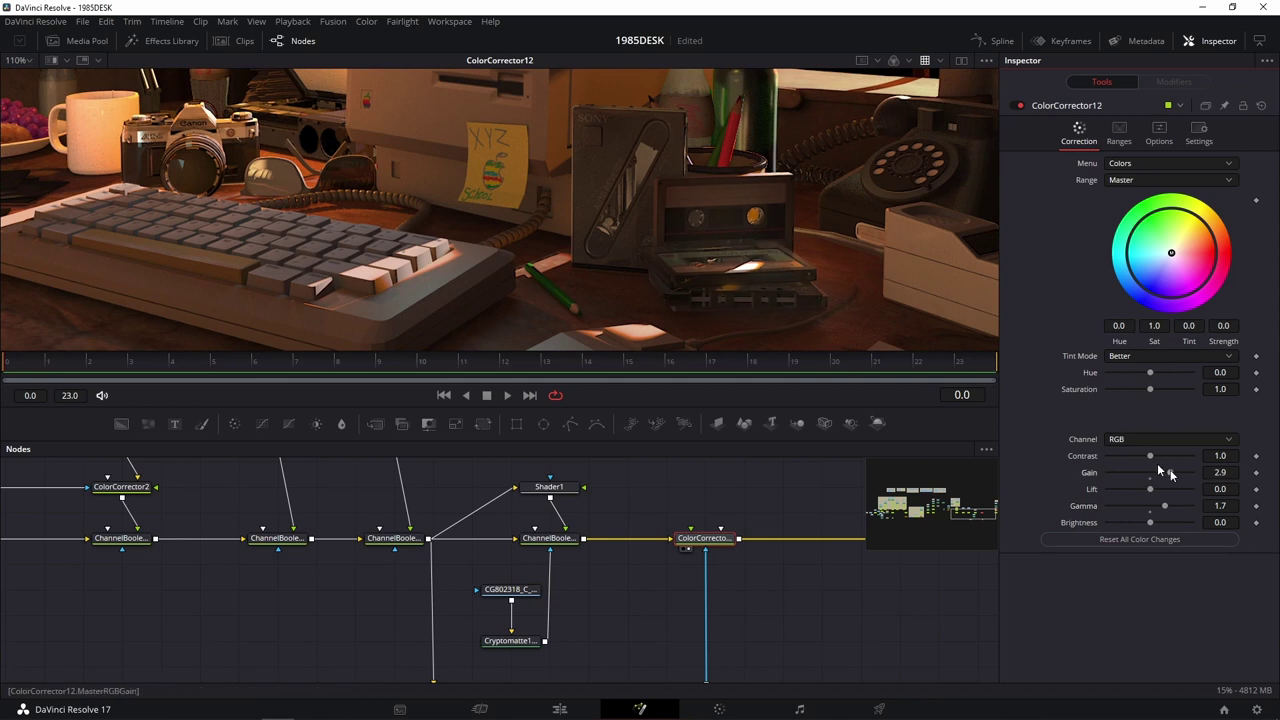
{"action": "scroll", "coordinate": [663, 187], "scroll_direction": "down", "scroll_amount": 2}
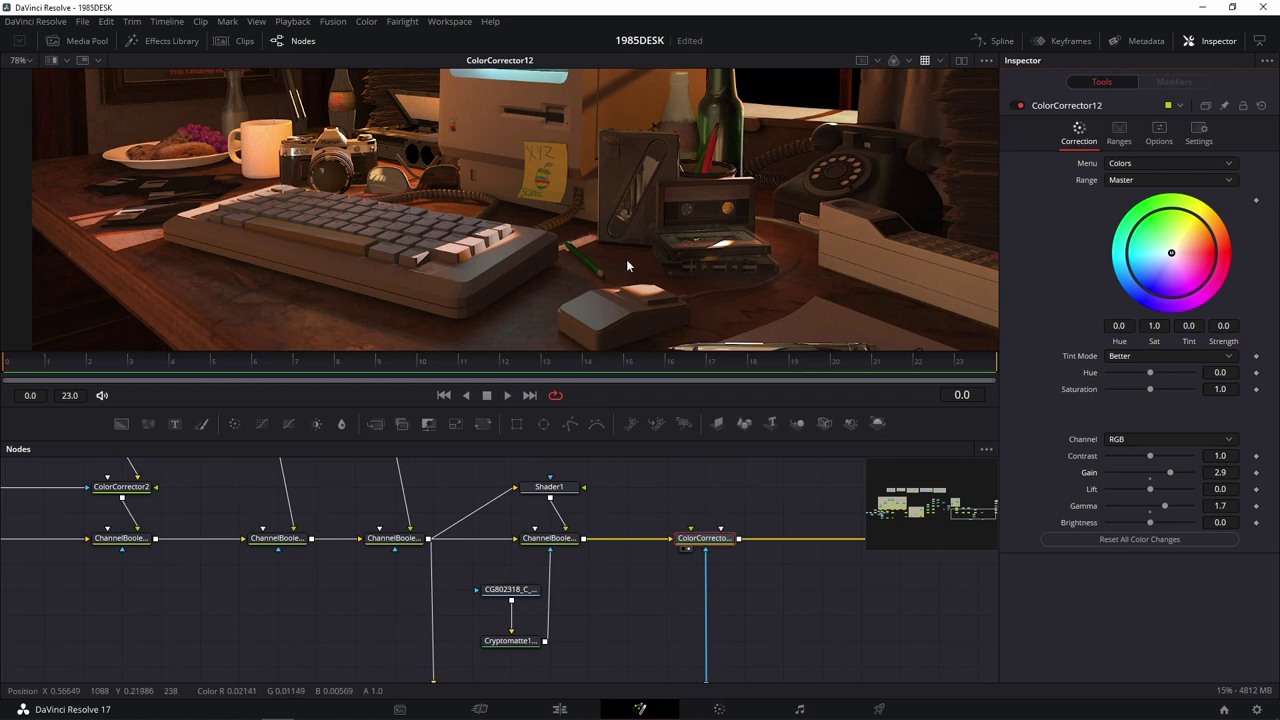
Reframe the desk shot, fine-tune ColorCorrector12's gamma, and select the VolumeMask1 node.
{"action": "left_click_drag", "start_coordinate": [634, 266], "coordinate": [562, 296]}
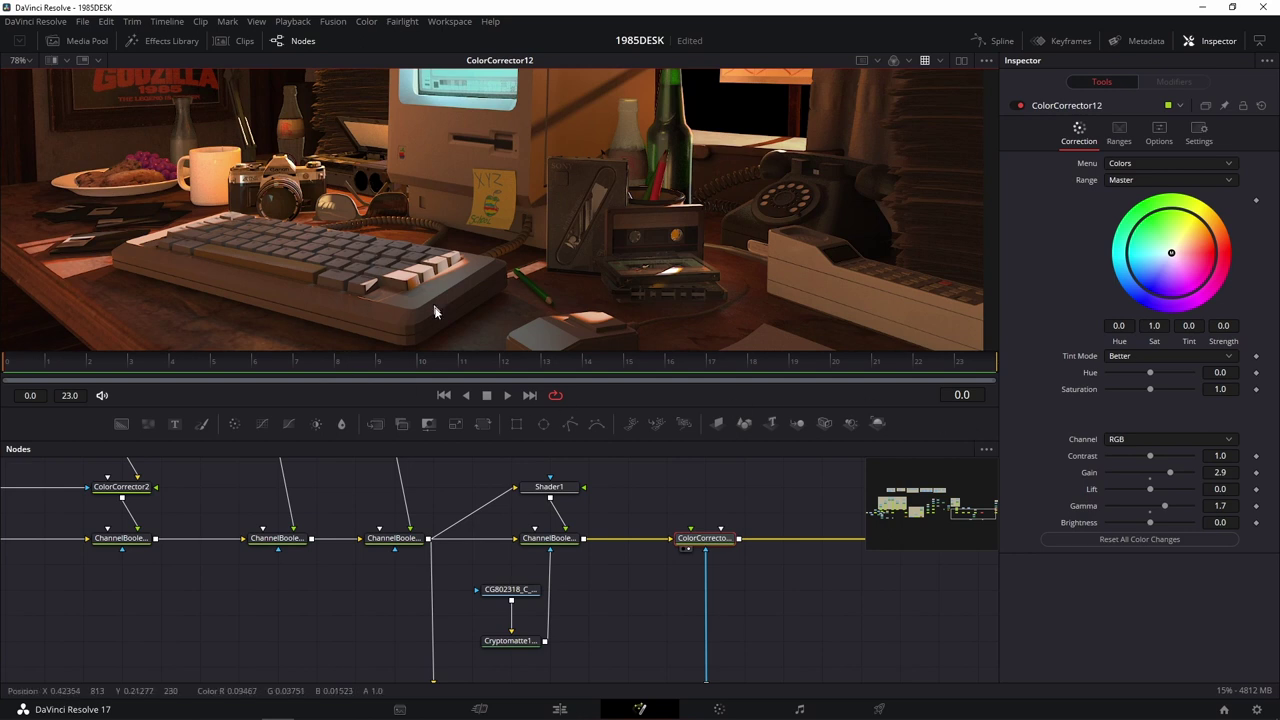
{"action": "scroll", "coordinate": [660, 591], "scroll_direction": "down", "scroll_amount": 2}
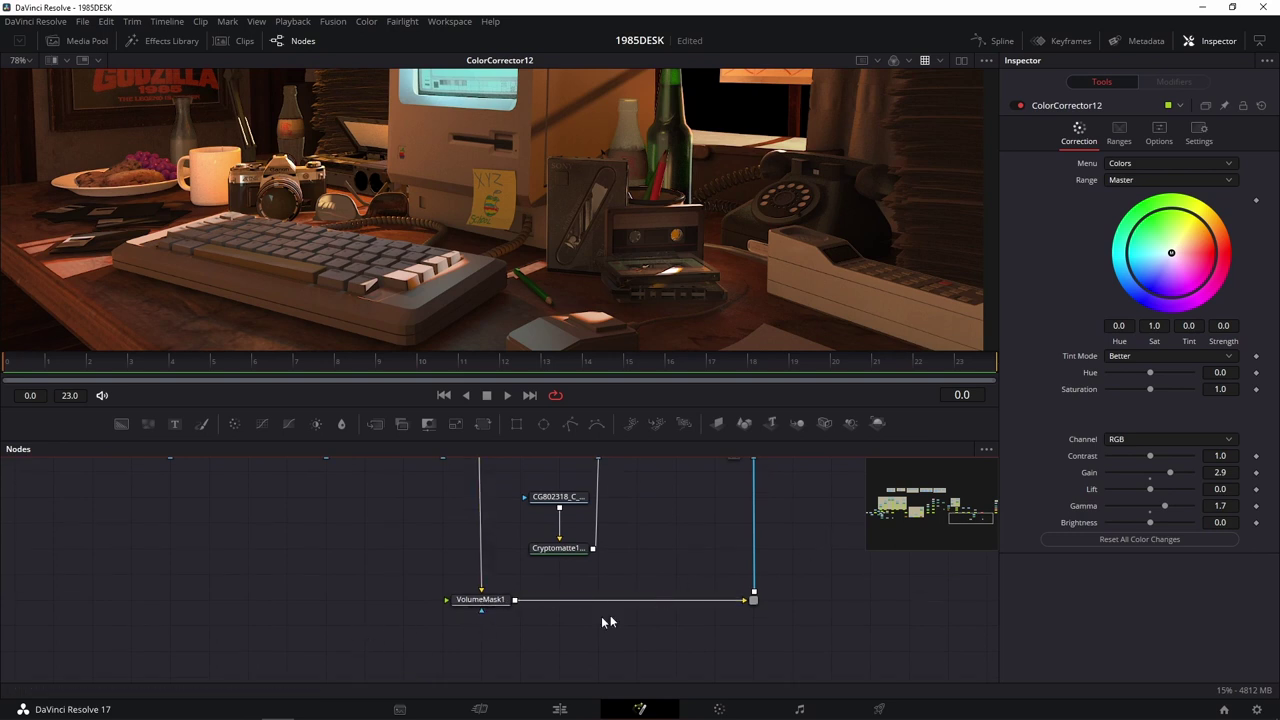
{"action": "scroll", "coordinate": [637, 565], "scroll_direction": "up", "scroll_amount": 2}
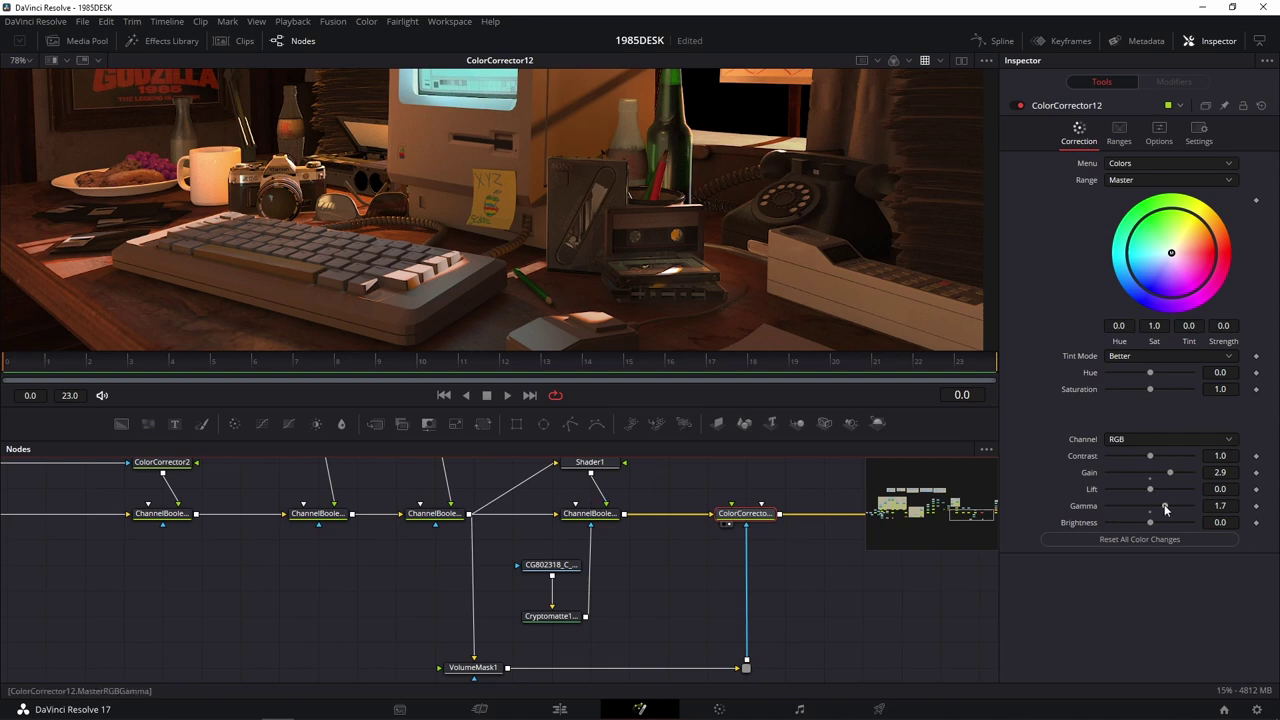
{"action": "left_click_drag", "start_coordinate": [1164, 509], "coordinate": [1171, 508]}
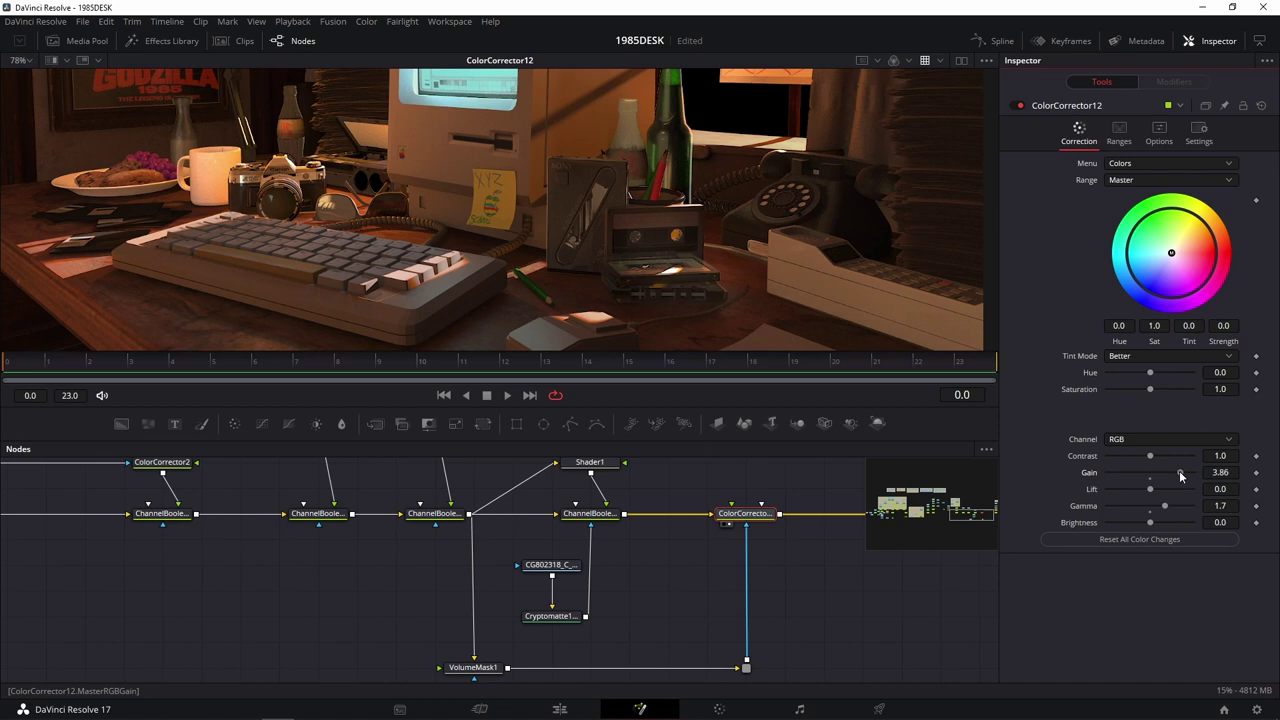
{"action": "left_click", "coordinate": [473, 667]}
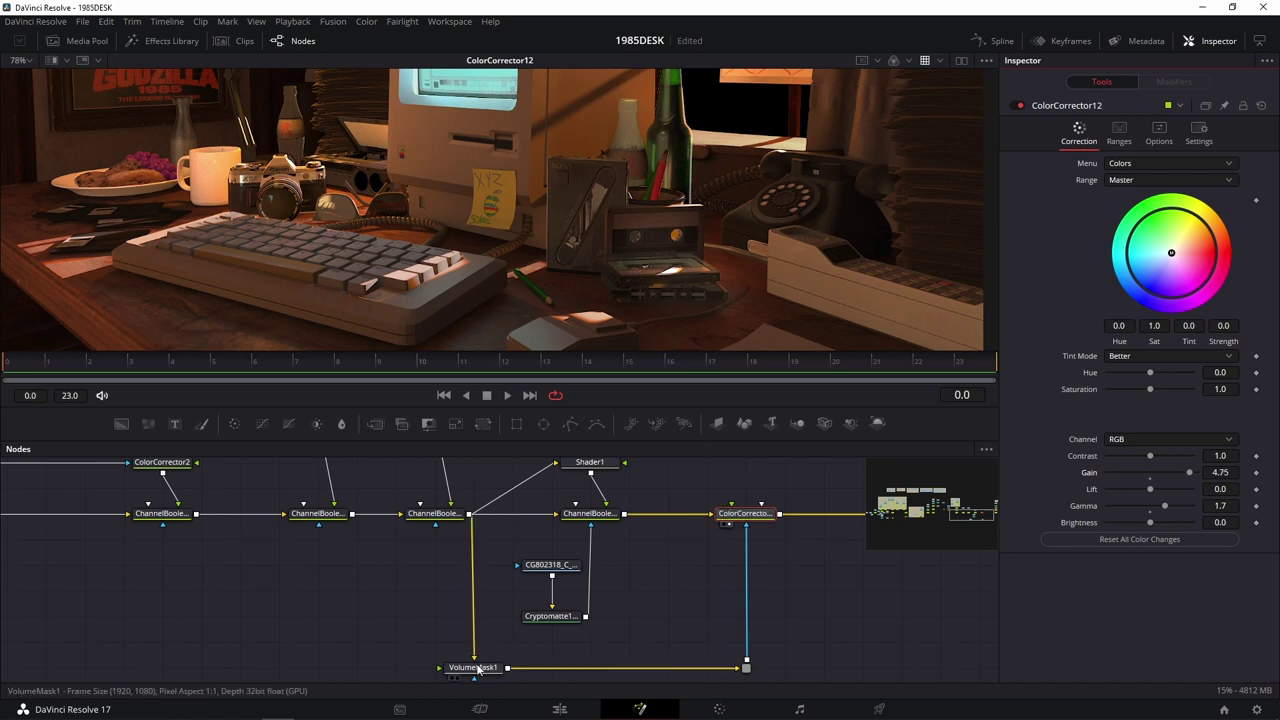
Pick VolumeMask1's sphere centre on the cassette (X 37.98, Y 78.60, Z 5.08), then select ColorCorrector12.
{"action": "left_click", "coordinate": [1099, 130]}
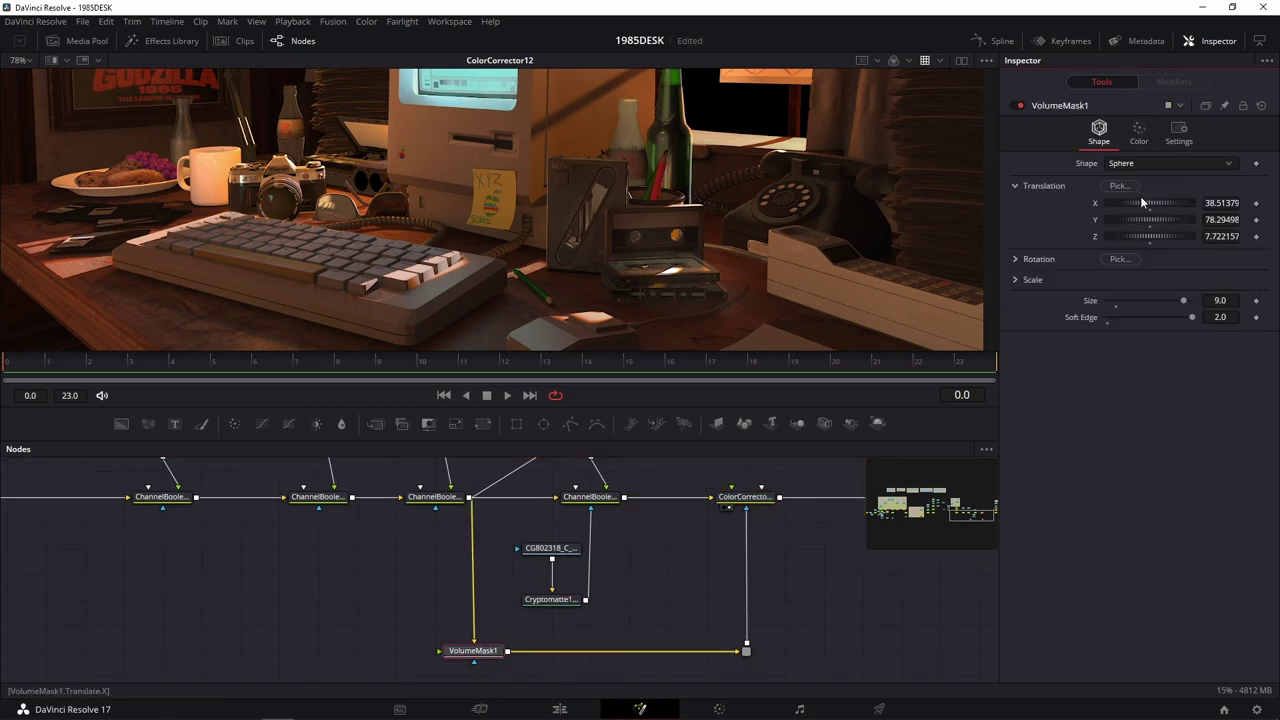
{"action": "left_click_drag", "start_coordinate": [1124, 189], "coordinate": [660, 257]}
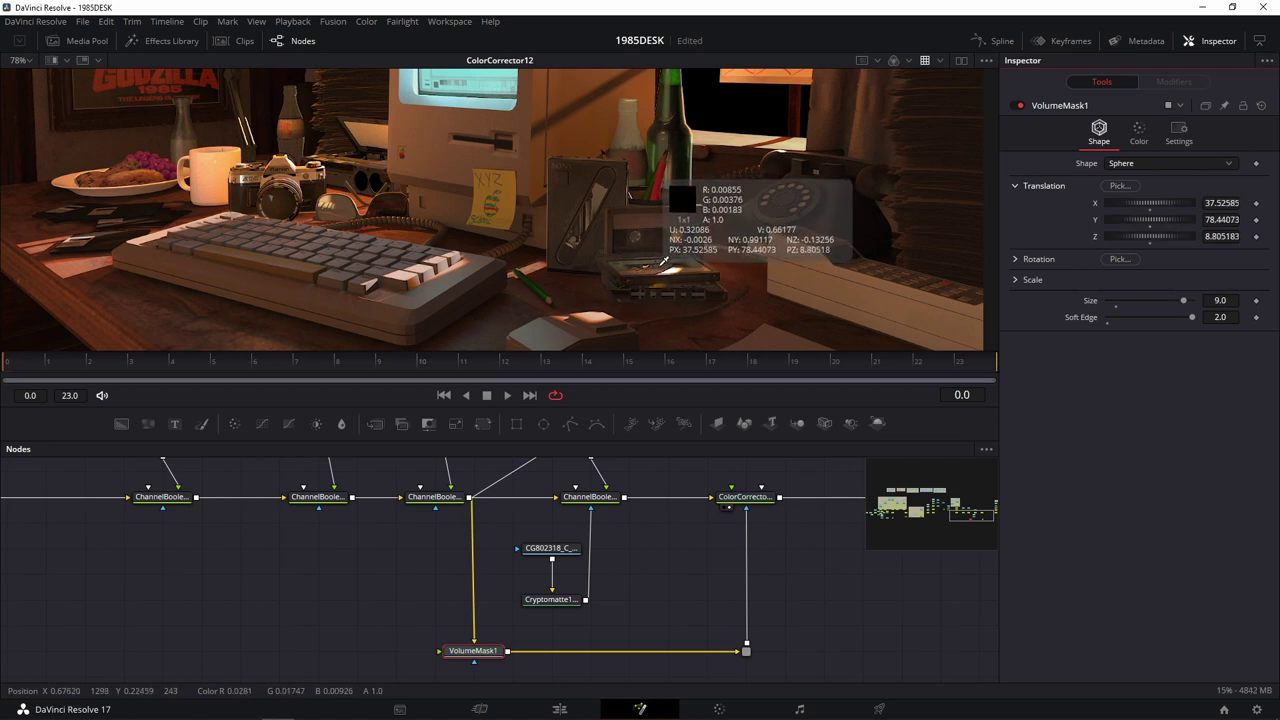
{"action": "left_click_drag", "start_coordinate": [660, 257], "coordinate": [665, 255]}
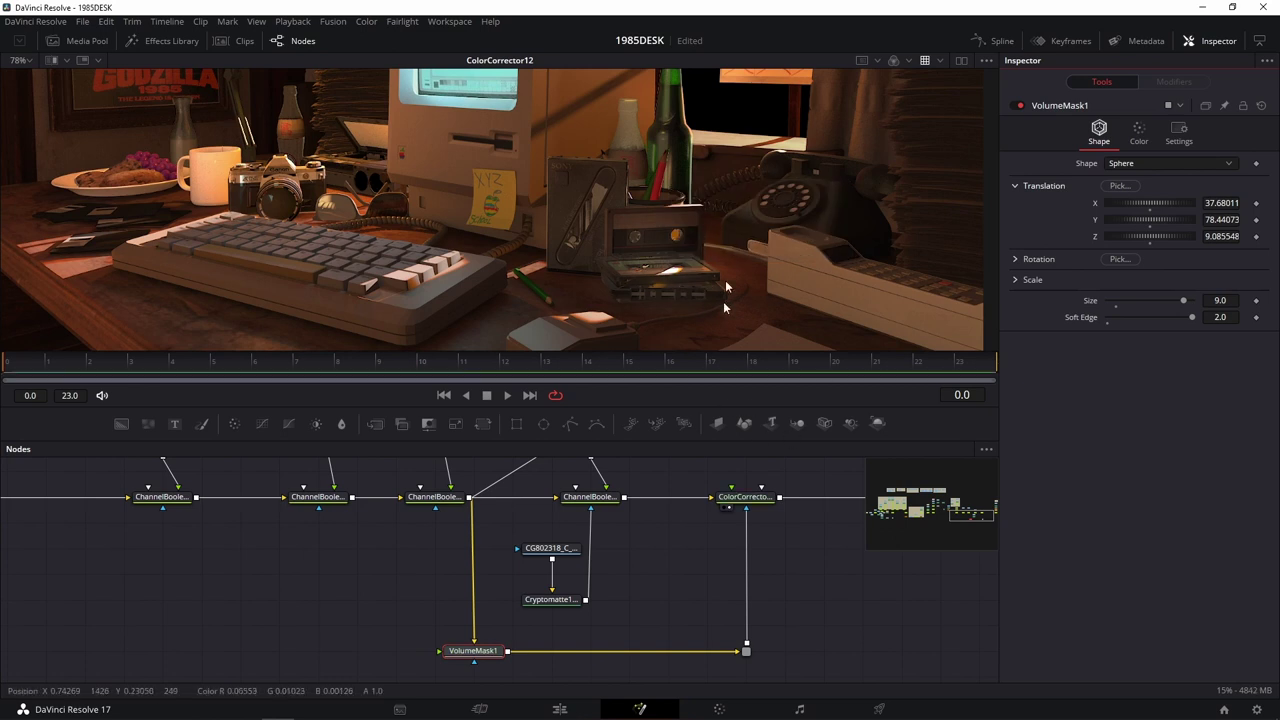
{"action": "mouse_move", "coordinate": [1120, 188]}
{"action": "left_mouse_down"}
{"action": "mouse_move", "coordinate": [672, 250]}
{"action": "mouse_move", "coordinate": [699, 212]}
{"action": "mouse_move", "coordinate": [680, 262]}
{"action": "left_mouse_up"}
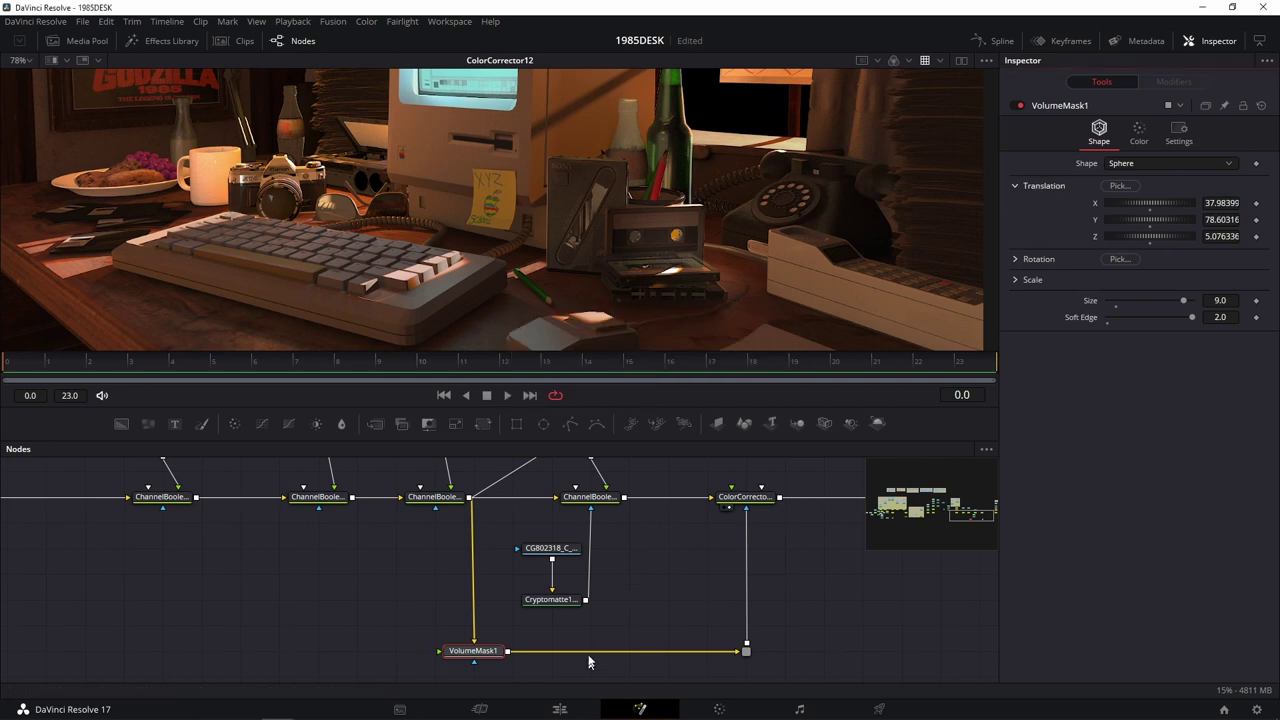
{"action": "left_click", "coordinate": [733, 498]}
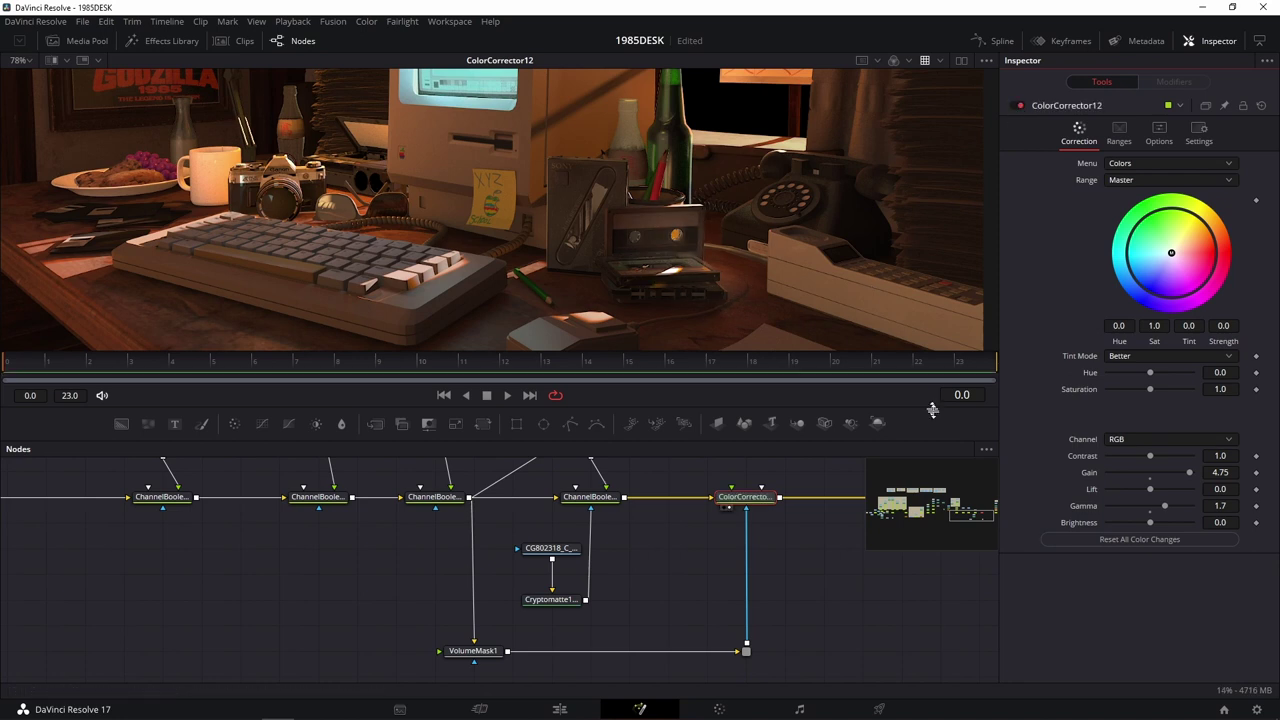
Re-pick VolumeMask1's sphere position to X 37.48, Y 78.64, Z 6.65.
{"action": "left_click", "coordinate": [472, 651]}
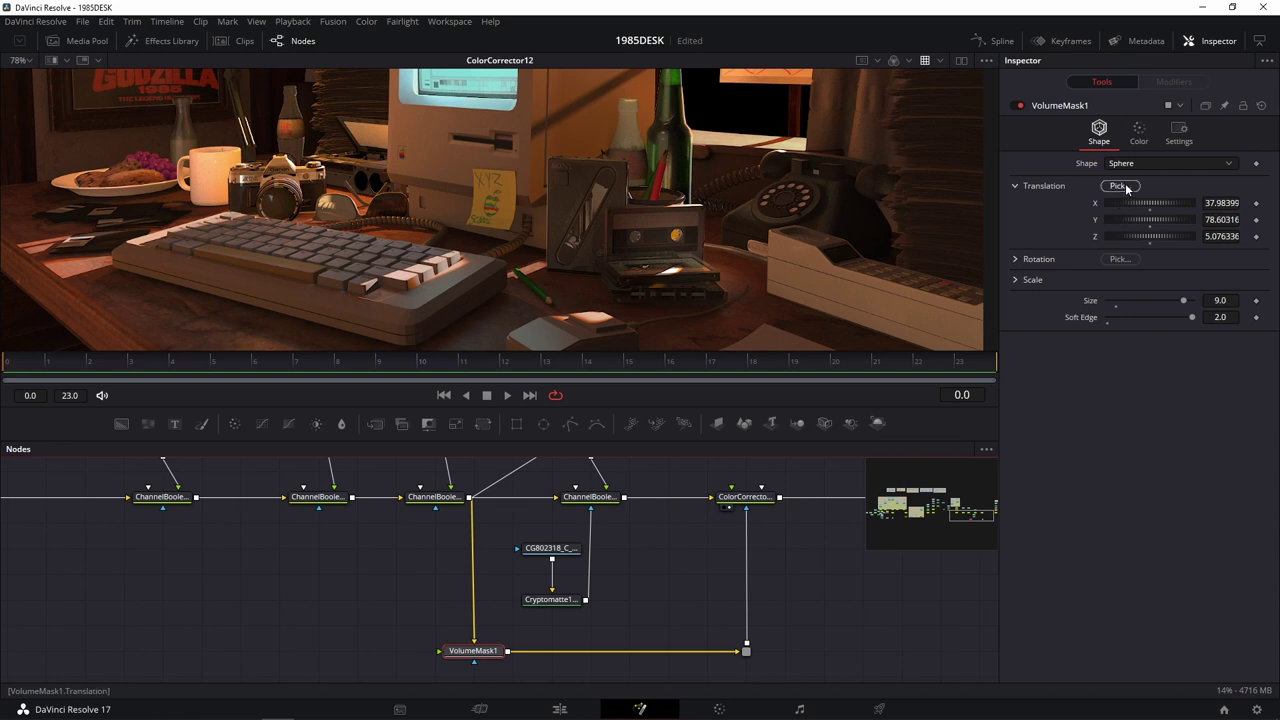
{"action": "mouse_move", "coordinate": [1124, 188]}
{"action": "left_mouse_down"}
{"action": "mouse_move", "coordinate": [676, 247]}
{"action": "mouse_move", "coordinate": [755, 253]}
{"action": "left_mouse_up"}
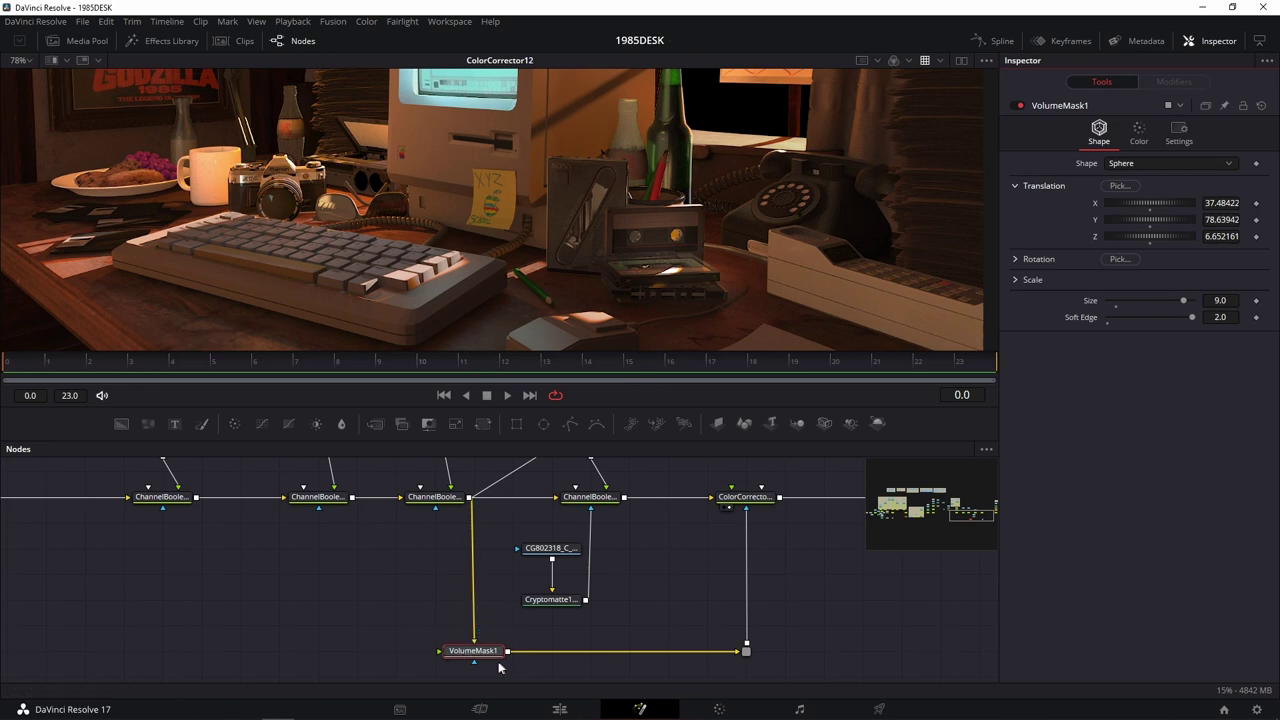
{"action": "left_click_drag", "start_coordinate": [478, 655], "coordinate": [480, 663]}
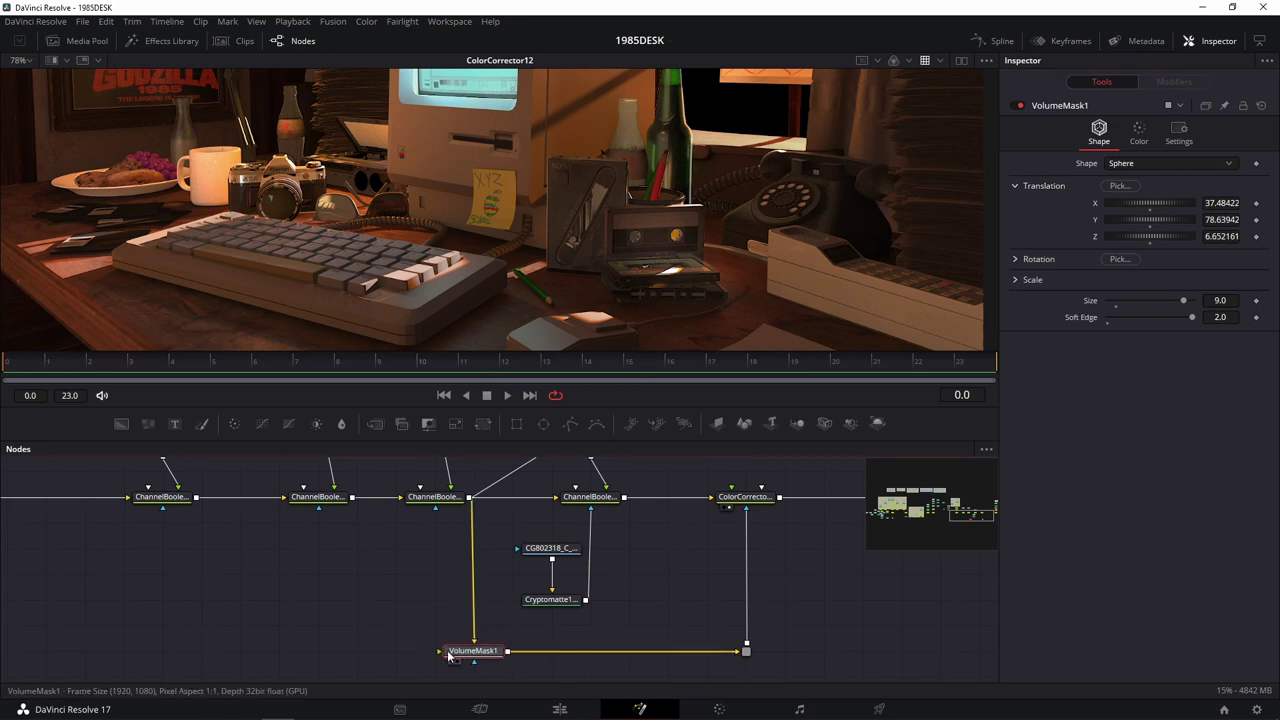
Pan the node graph to show the upper row and VolumeMask1, and centre the main row.
{"action": "scroll", "coordinate": [600, 620], "scroll_direction": "down", "scroll_amount": 3}
{"action": "scroll", "coordinate": [650, 560], "scroll_direction": "right", "scroll_amount": 3}
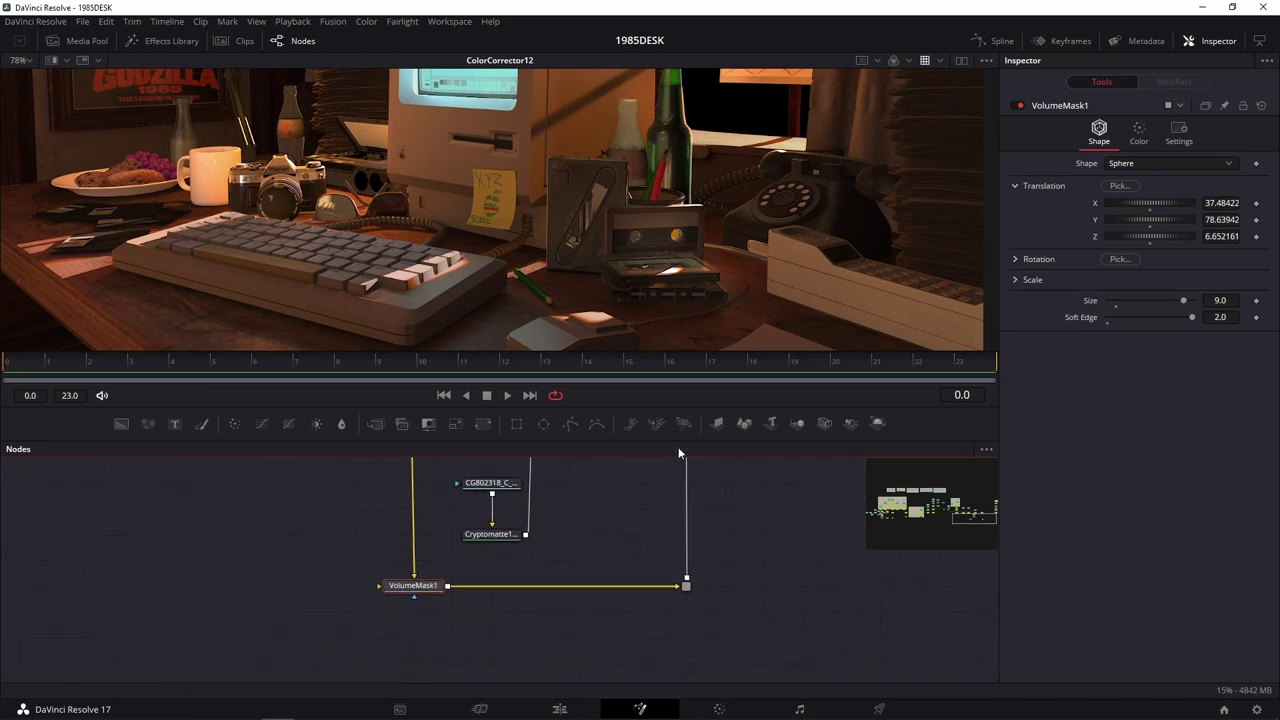
{"action": "scroll", "coordinate": [656, 565], "scroll_direction": "up", "scroll_amount": 3}
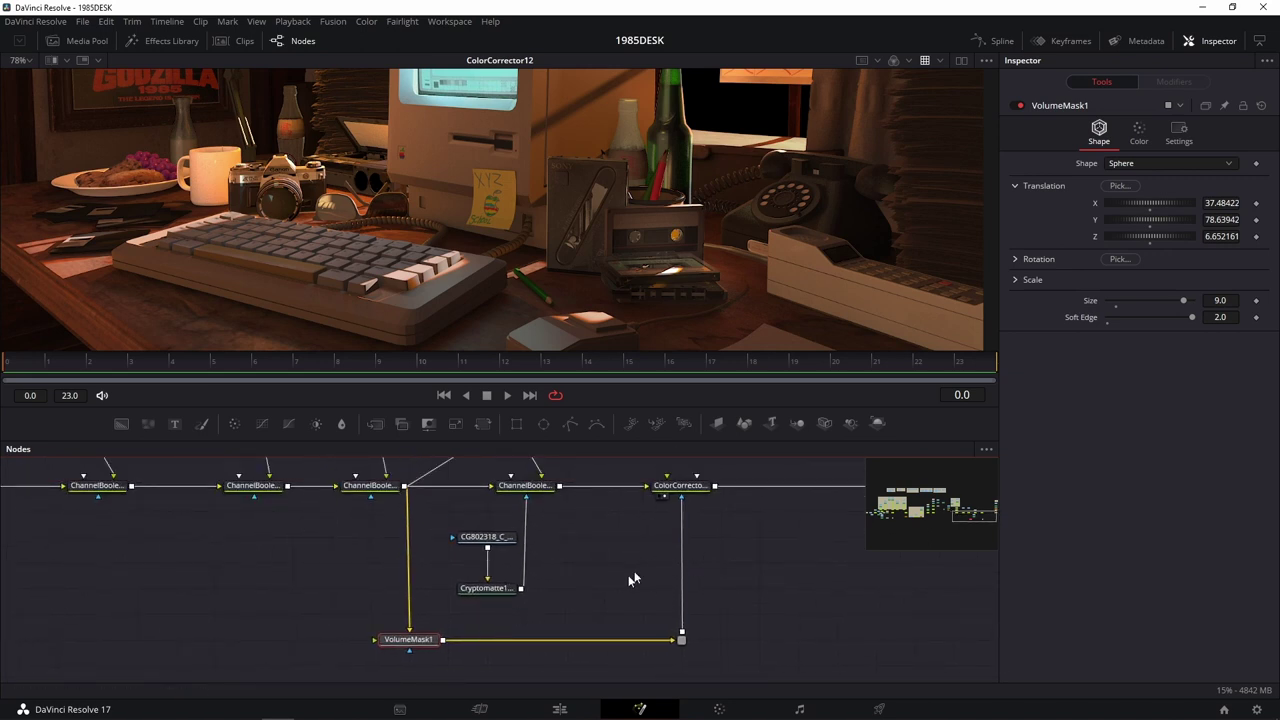
{"action": "scroll", "coordinate": [645, 560], "scroll_direction": "down", "scroll_amount": 2}
{"action": "scroll", "coordinate": [655, 548], "scroll_direction": "up", "scroll_amount": 3}
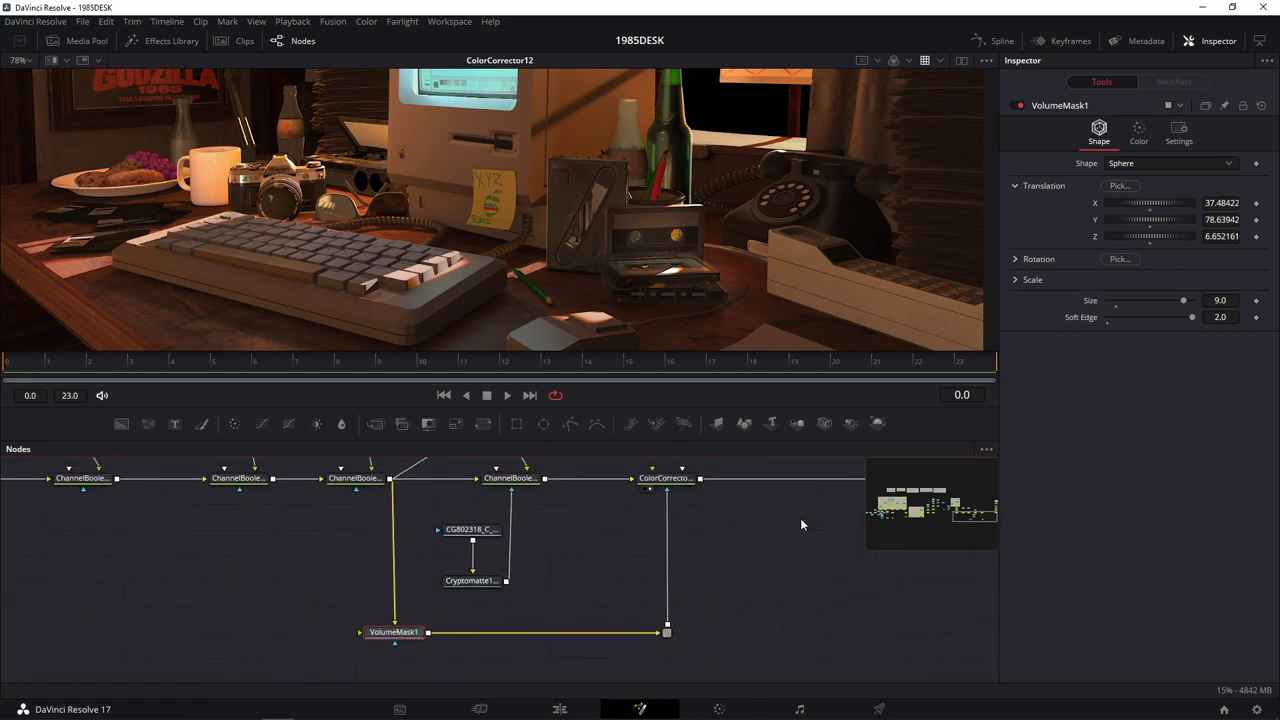
{"action": "left_click_drag", "start_coordinate": [800, 523], "coordinate": [671, 589]}
{"action": "left_click_drag", "start_coordinate": [584, 615], "coordinate": [760, 587]}
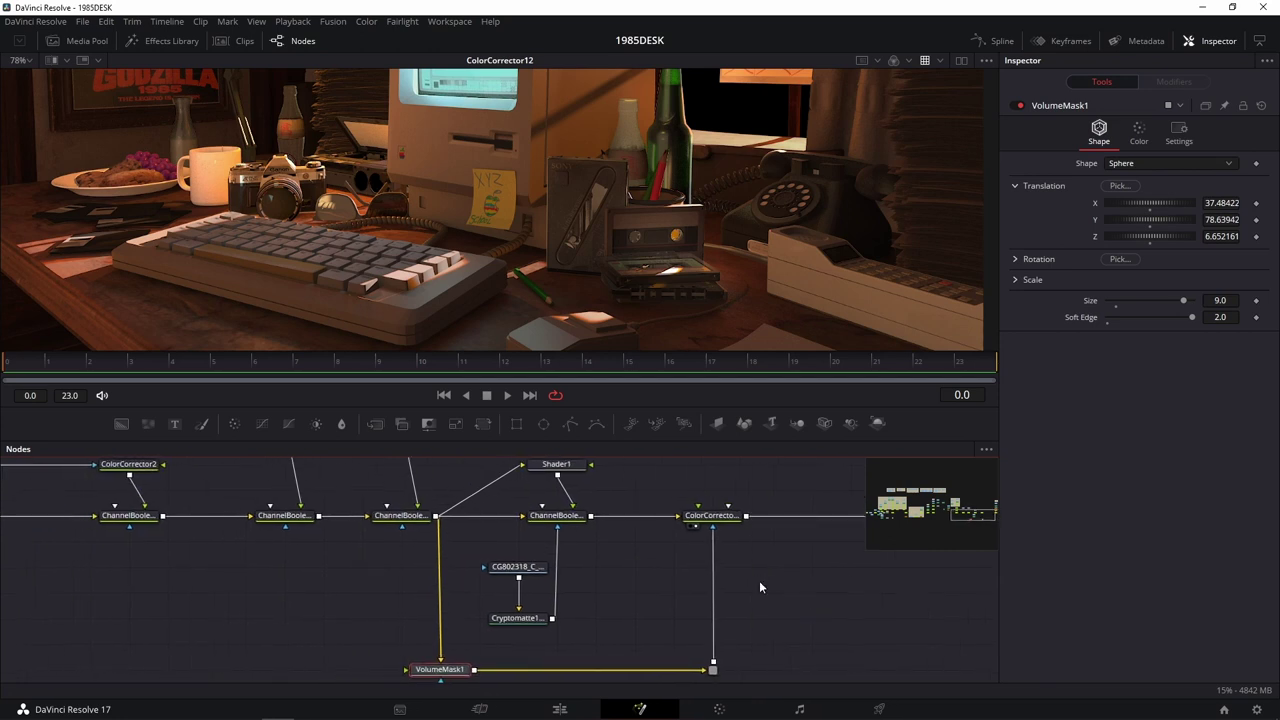
{"action": "left_click_drag", "start_coordinate": [592, 564], "coordinate": [652, 588]}
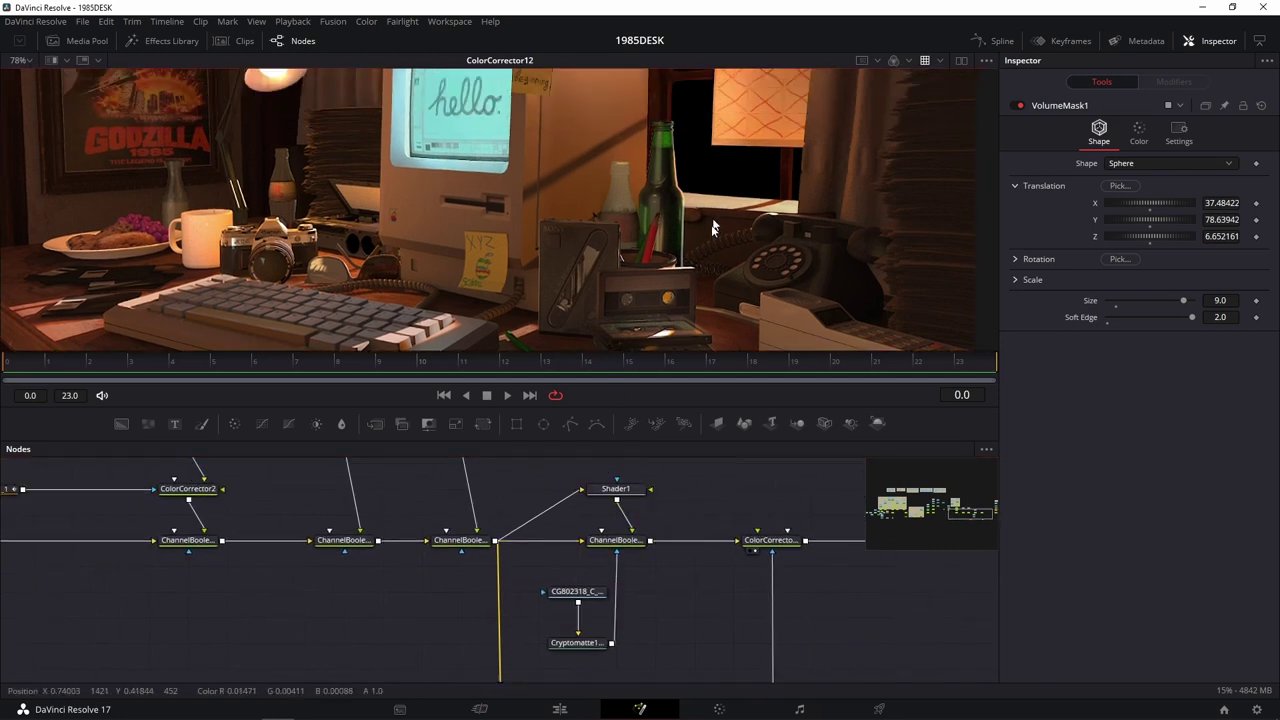
View the ChannelBooleans4 result, then the Shader1 output.
{"action": "scroll", "coordinate": [628, 596], "scroll_direction": "down", "scroll_amount": 1}
{"action": "left_click_drag", "start_coordinate": [628, 596], "coordinate": [608, 568]}
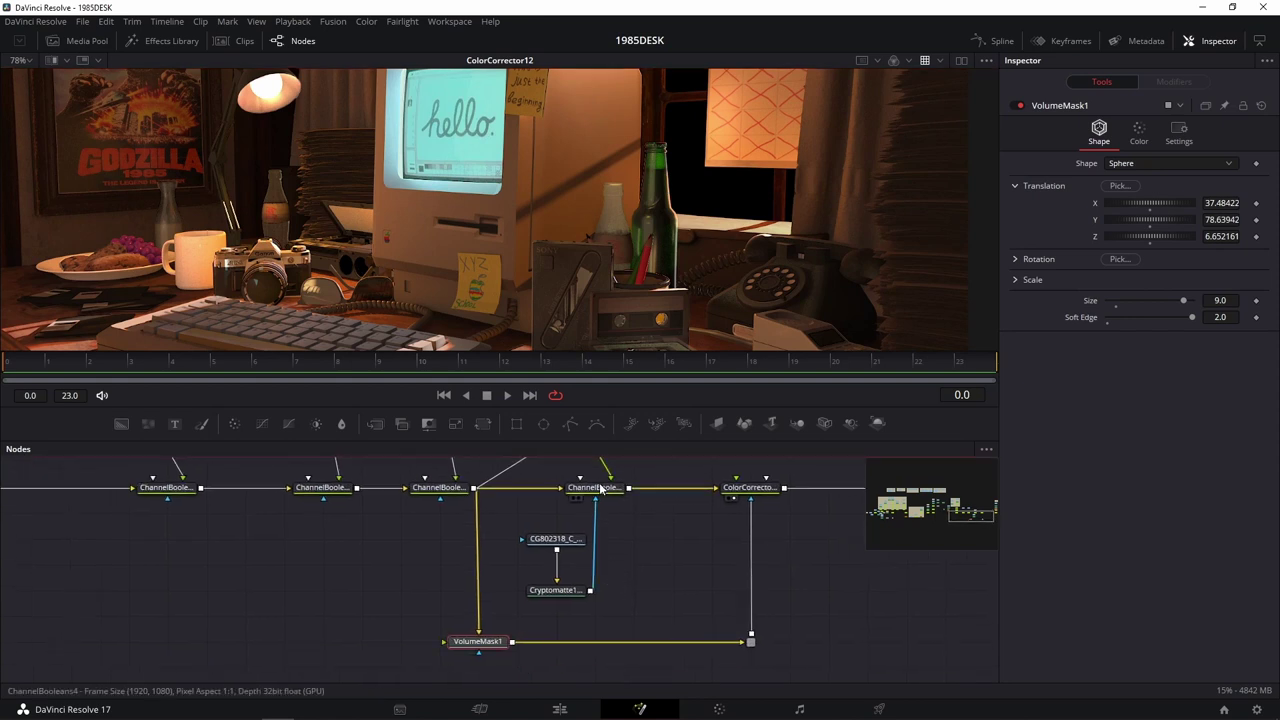
{"action": "key", "text": "1"}
{"action": "scroll", "coordinate": [614, 523], "scroll_direction": "up", "scroll_amount": 2}
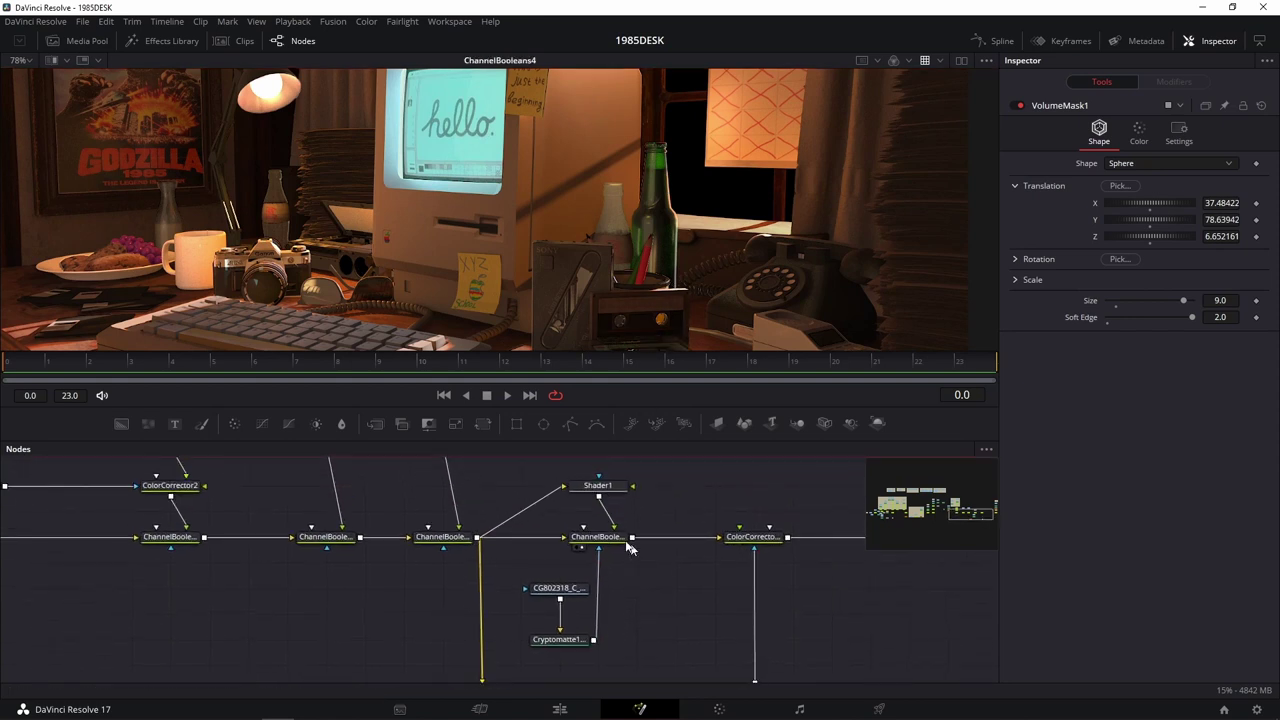
{"action": "key", "text": "1"}
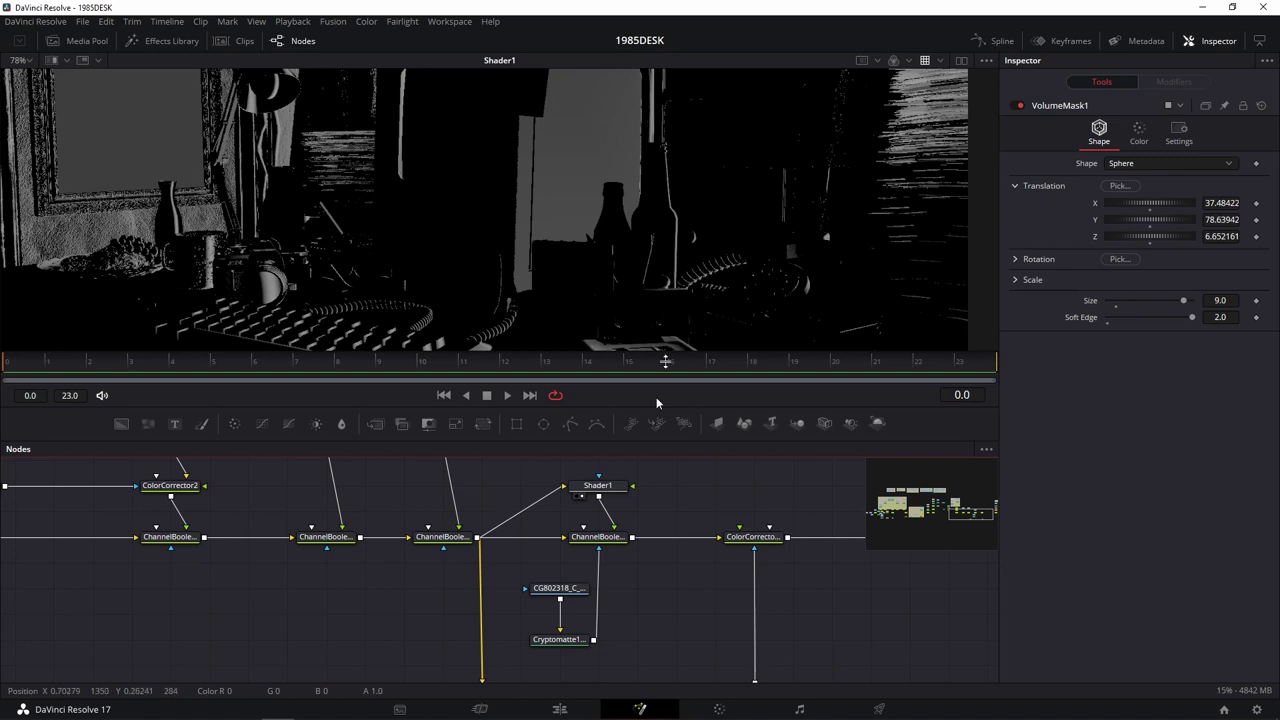
Check the Cryptomatte matte and Volume Mask output, return to ChannelBooleans4, and start re-picking the sphere.
{"action": "left_click_drag", "start_coordinate": [558, 639], "coordinate": [697, 274]}
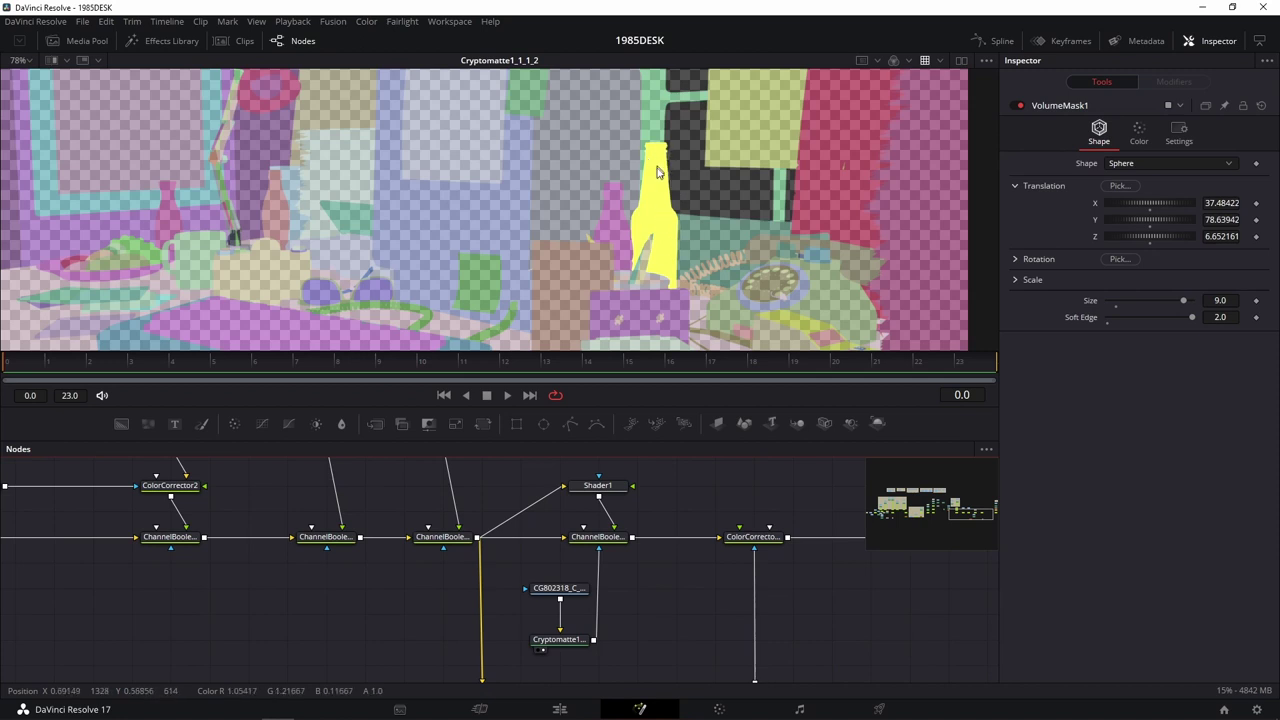
{"action": "left_click_drag", "start_coordinate": [673, 519], "coordinate": [732, 485]}
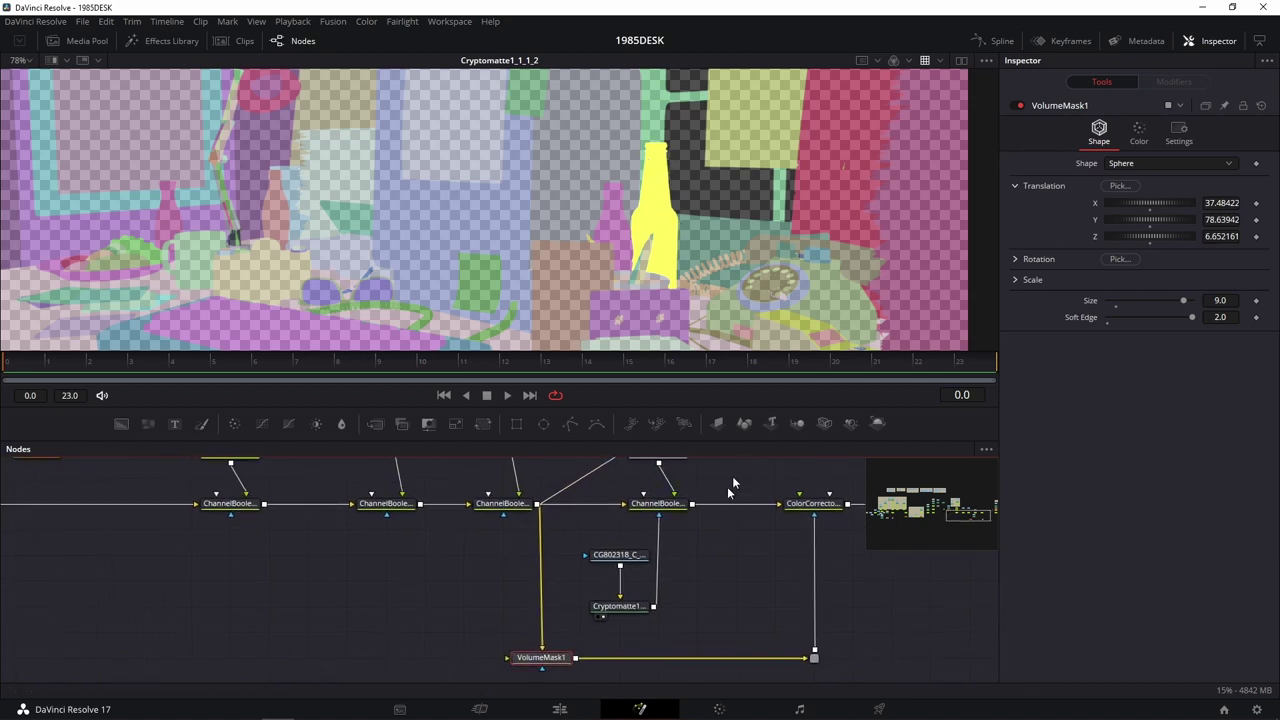
{"action": "key", "text": "1"}
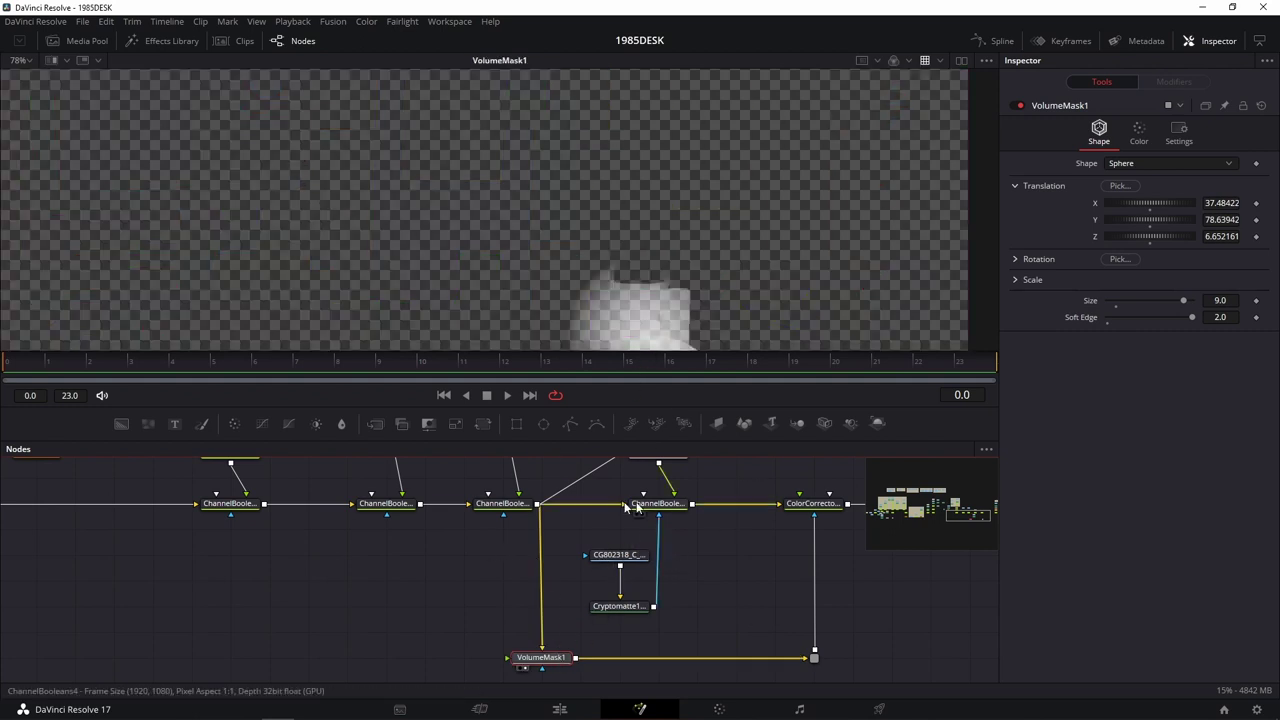
{"action": "key", "text": "1"}
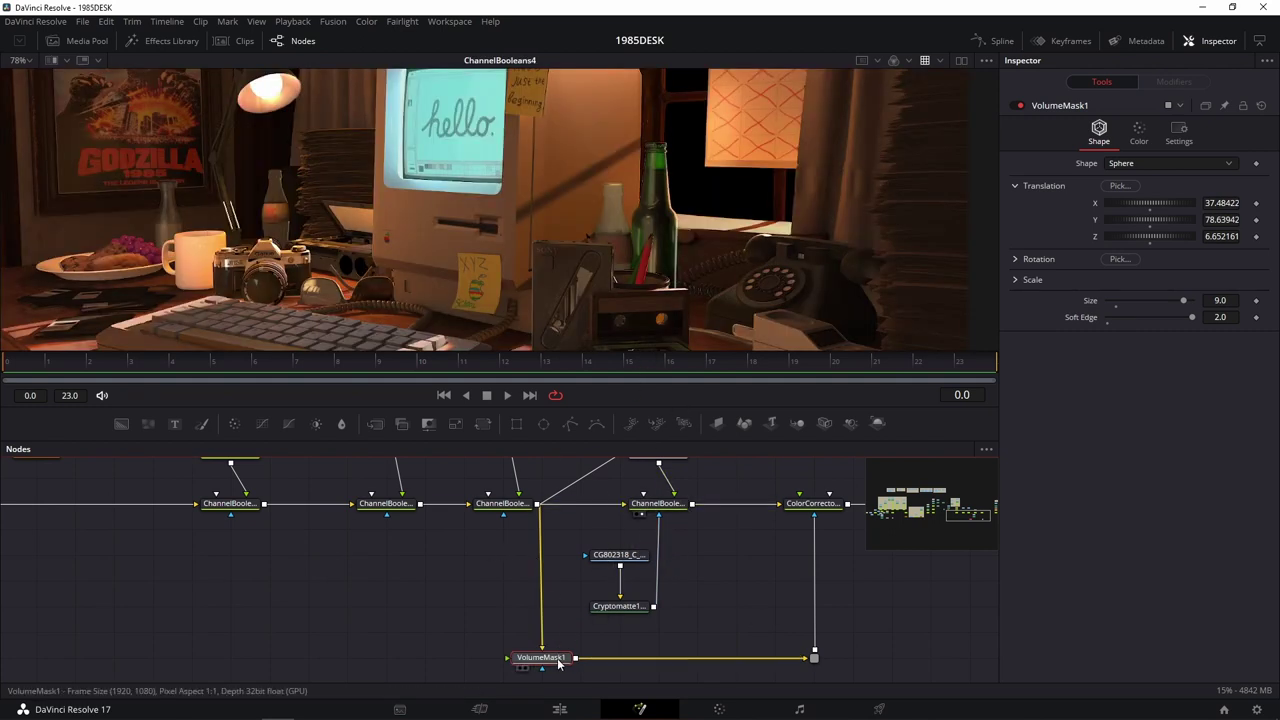
{"action": "left_click_drag", "start_coordinate": [1120, 186], "coordinate": [664, 160]}
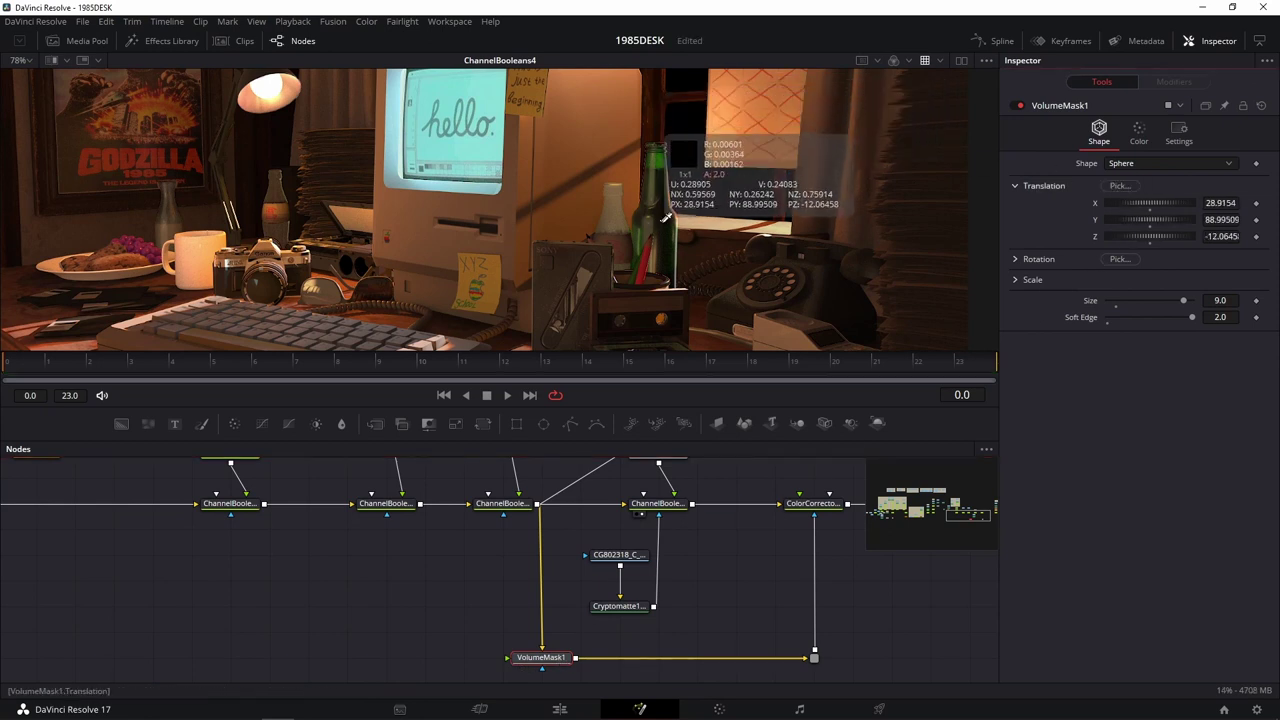
Re-centre the sphere on the green bottle (X 28.46041, Y 97.77551, Z -13.8389) and connect VolumeMask1 to Shader1.
{"action": "left_click_drag", "start_coordinate": [664, 160], "coordinate": [670, 215]}
{"action": "key", "text": "1"}
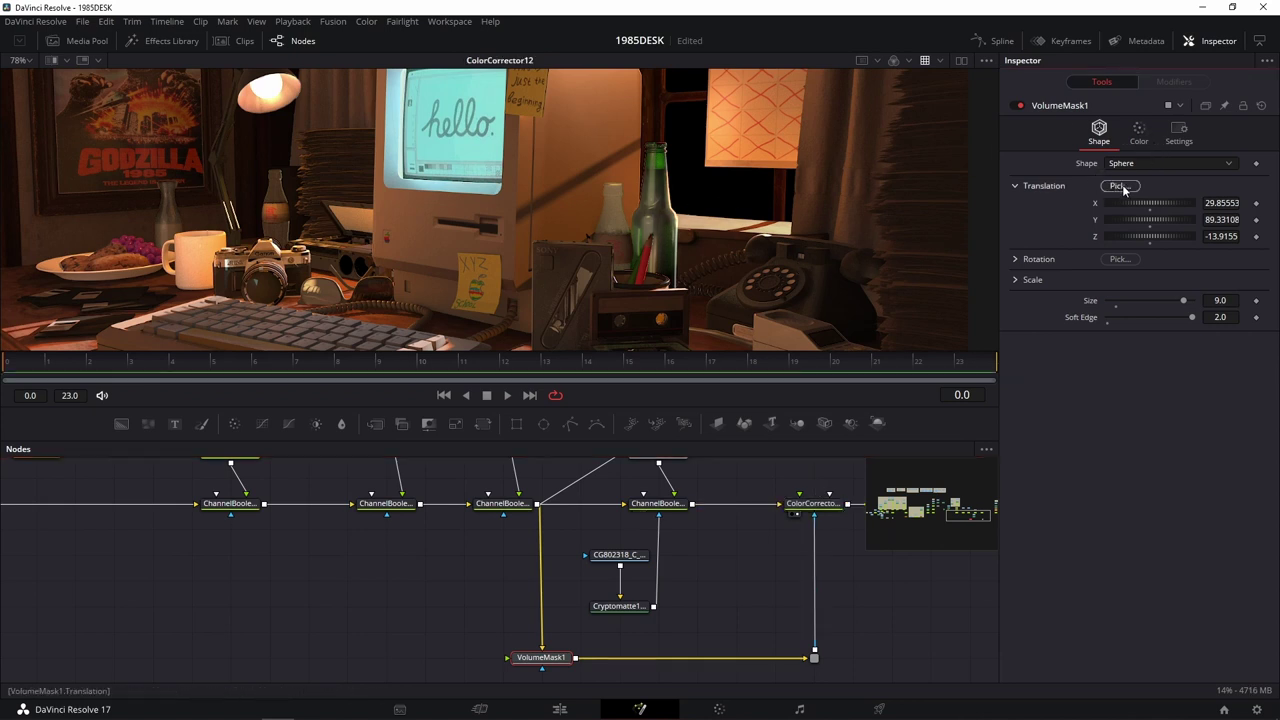
{"action": "mouse_move", "coordinate": [1122, 188]}
{"action": "left_mouse_down"}
{"action": "mouse_move", "coordinate": [664, 148]}
{"action": "mouse_move", "coordinate": [670, 210]}
{"action": "left_mouse_up"}
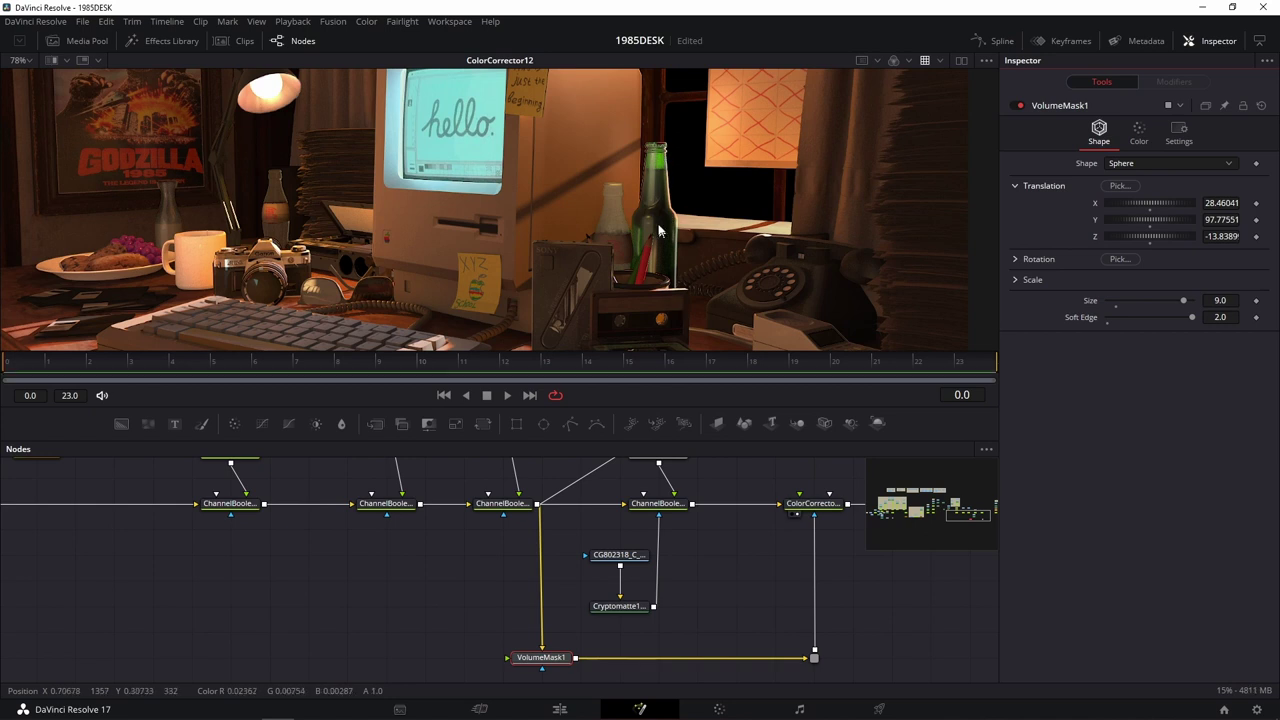
{"action": "middle_click", "coordinate": [571, 543]}
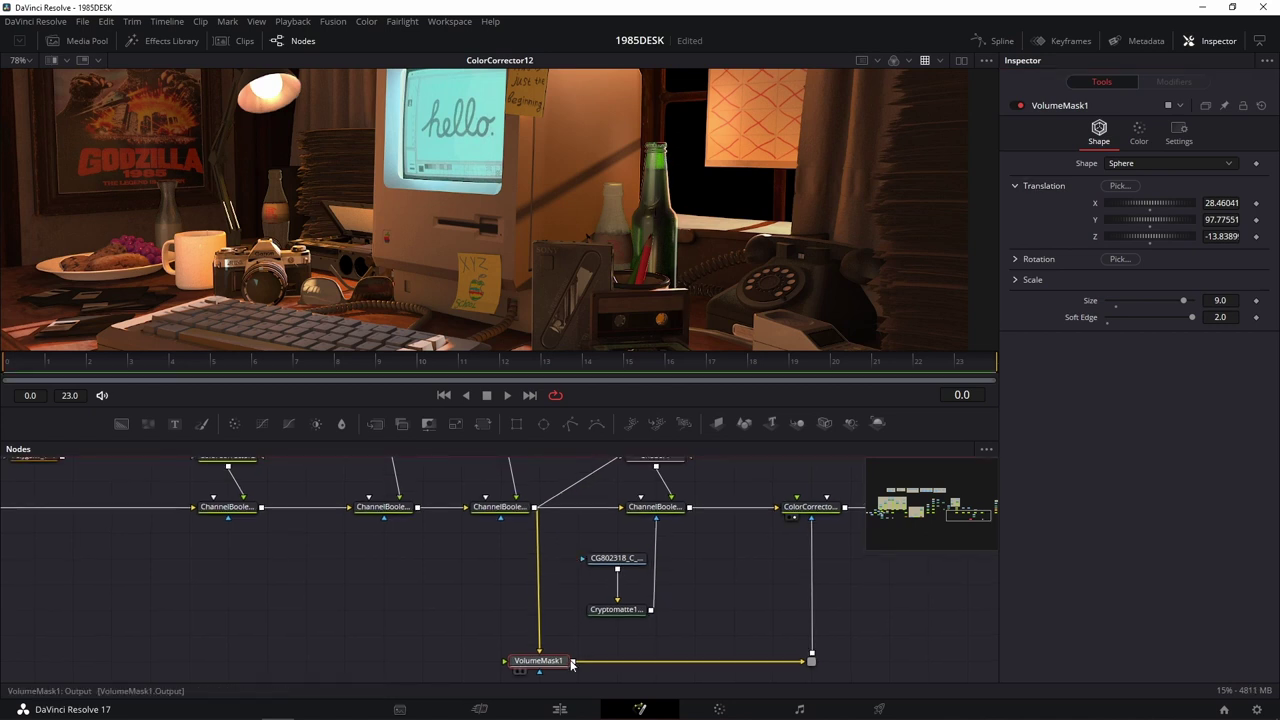
{"action": "left_click_drag", "start_coordinate": [573, 661], "coordinate": [668, 506]}
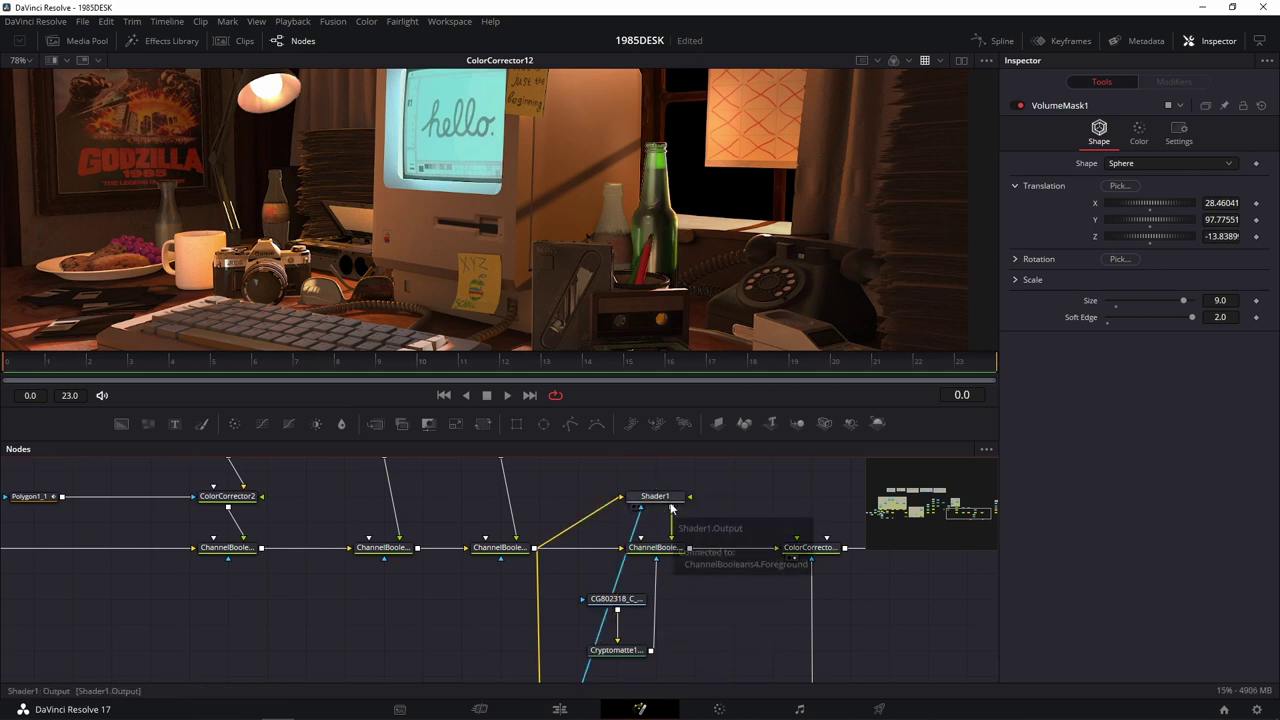
View Shader1's result and break the VolumeMask1 link into ColorCorrector12's mask input.
{"action": "left_click", "coordinate": [636, 506]}
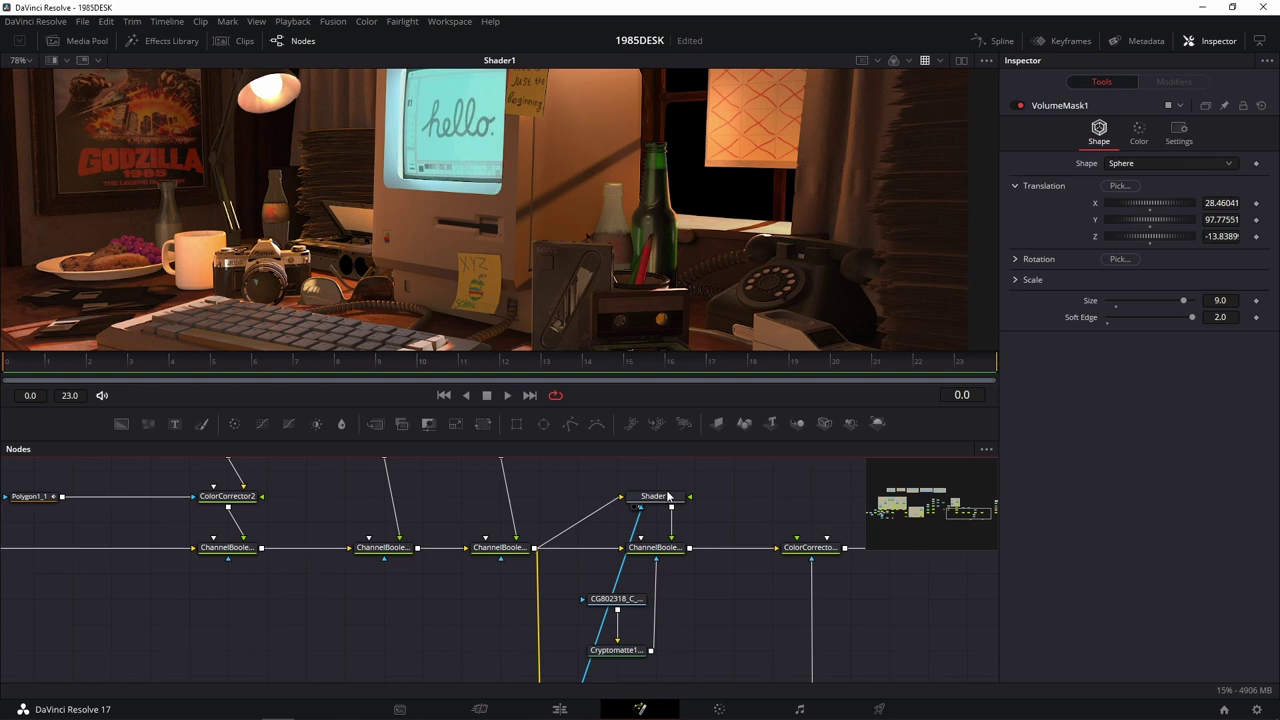
{"action": "left_click", "coordinate": [667, 548]}
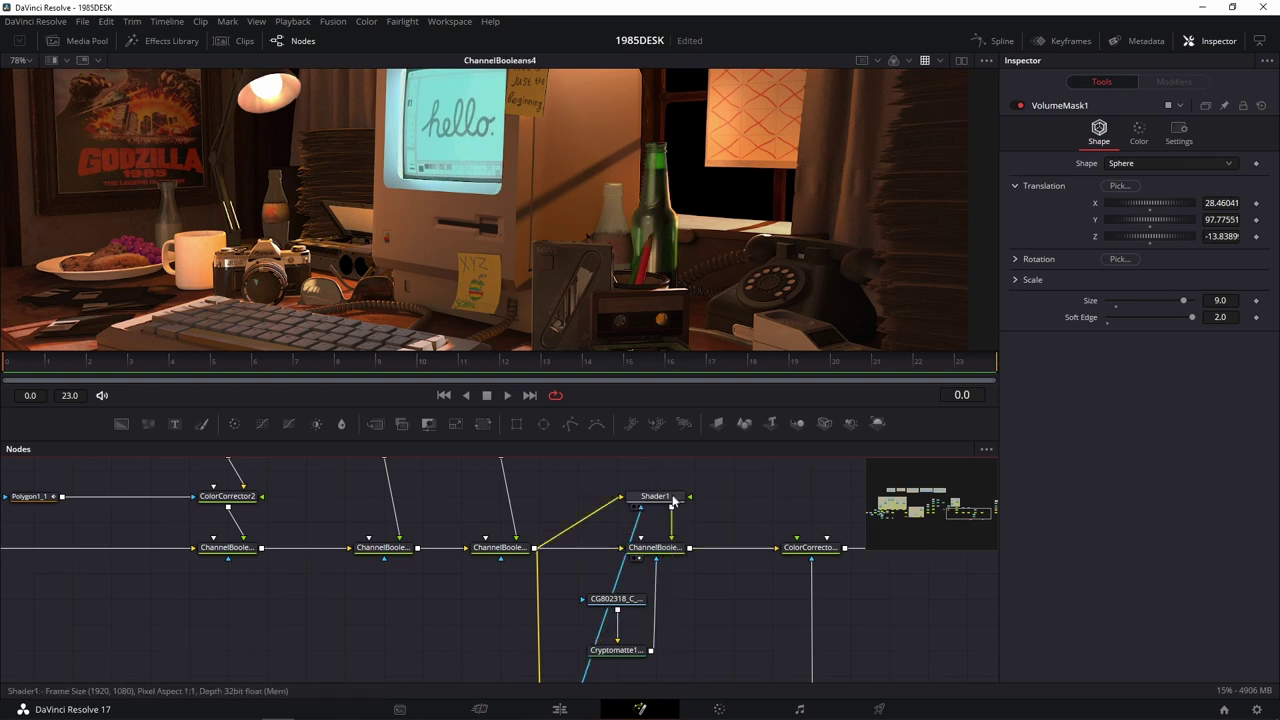
{"action": "left_click_drag", "start_coordinate": [668, 487], "coordinate": [729, 264]}
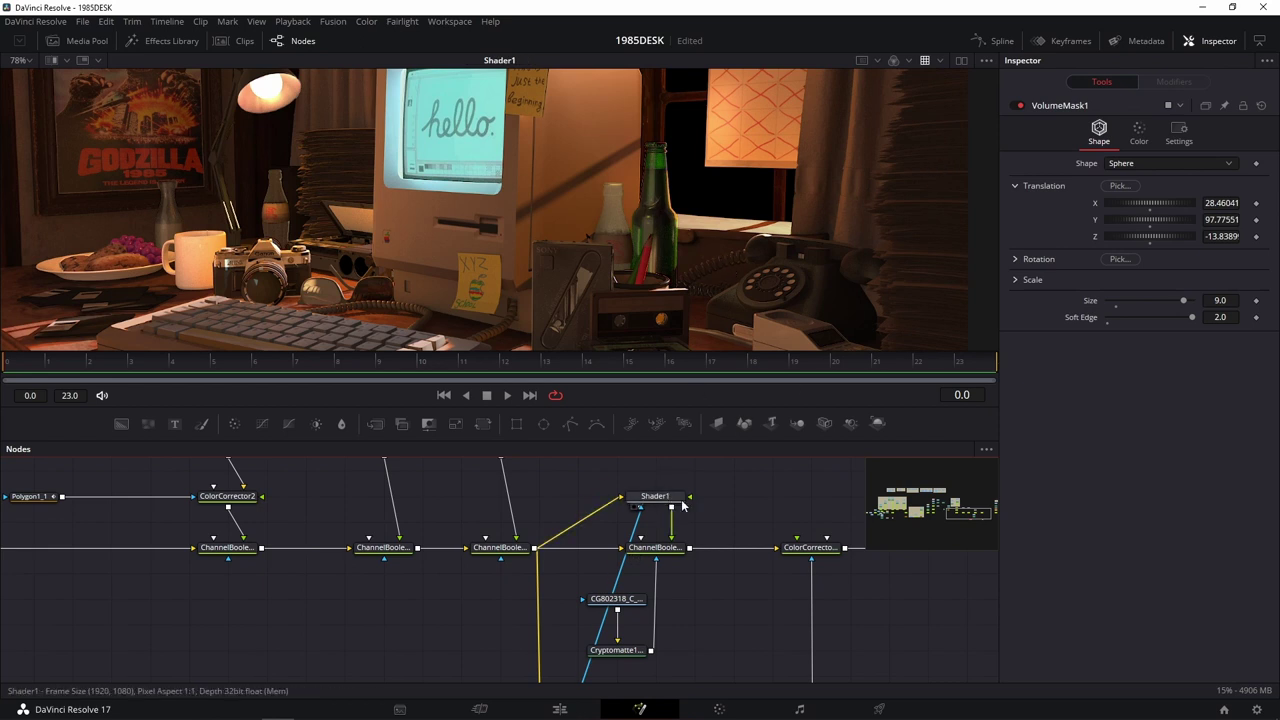
{"action": "scroll", "coordinate": [640, 670], "scroll_direction": "down", "scroll_amount": 2}
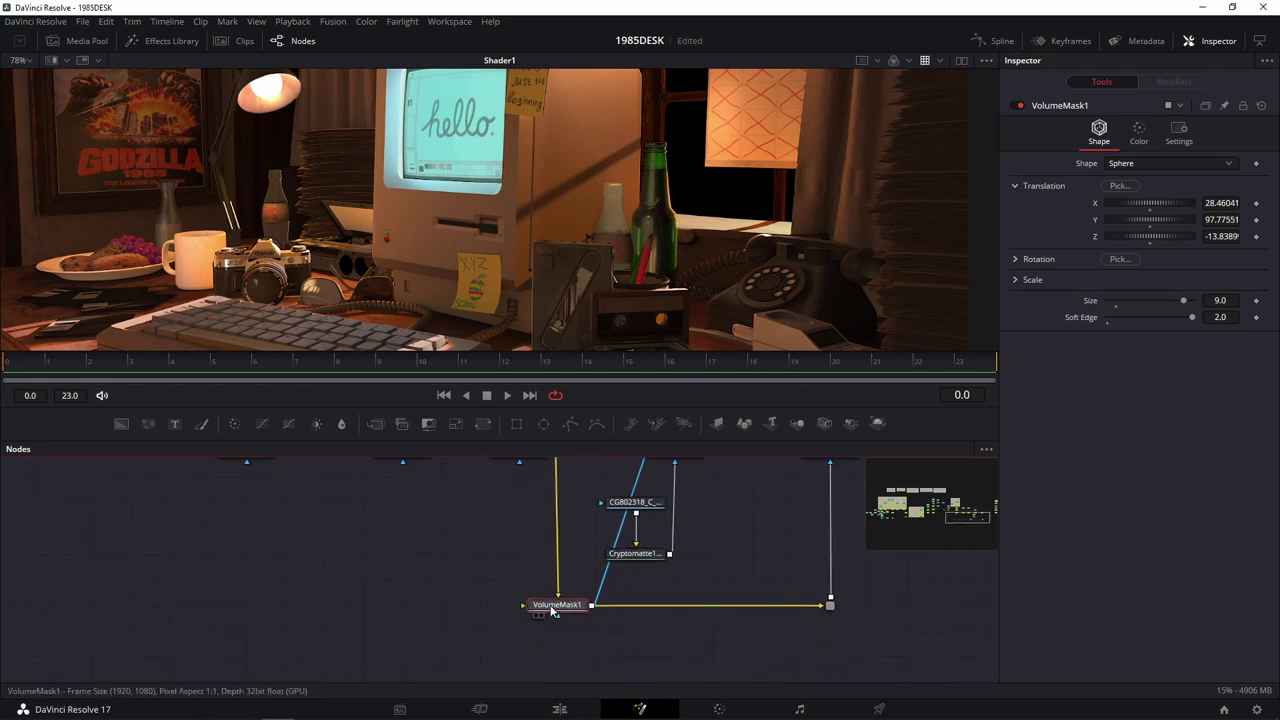
{"action": "left_click_drag", "start_coordinate": [798, 604], "coordinate": [629, 645]}
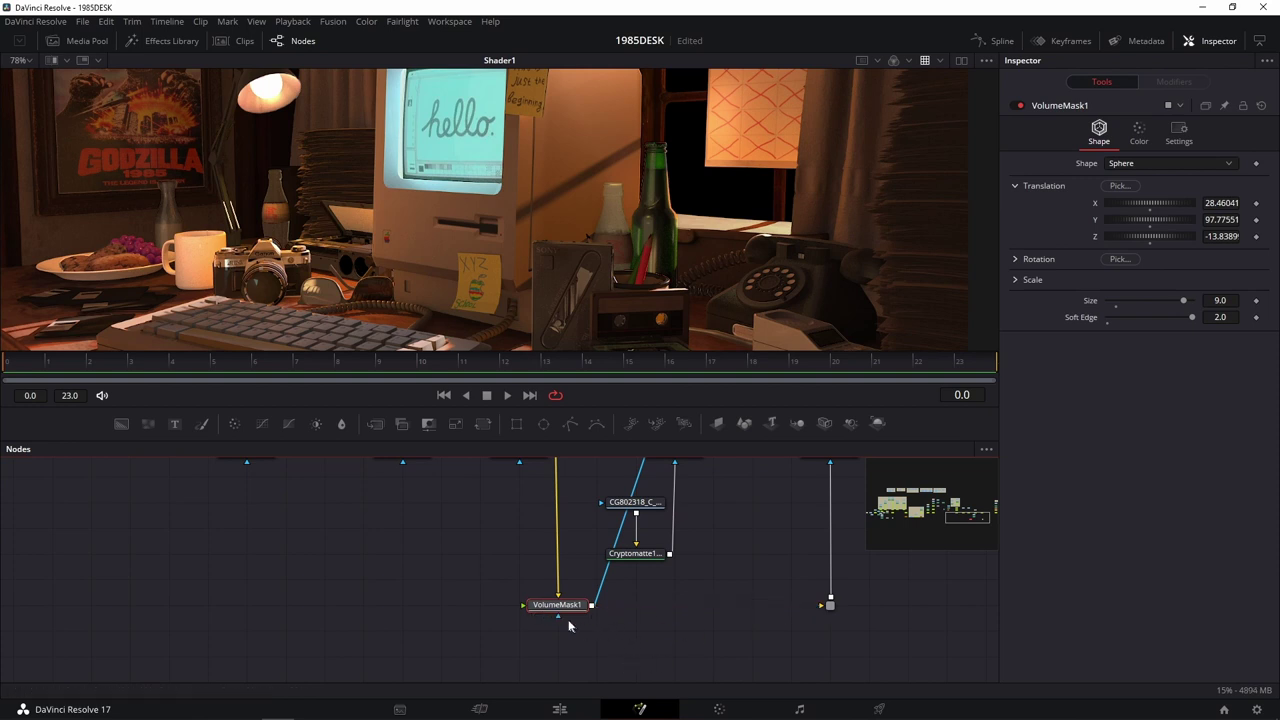
{"action": "scroll", "coordinate": [635, 557], "scroll_direction": "up", "scroll_amount": 3}
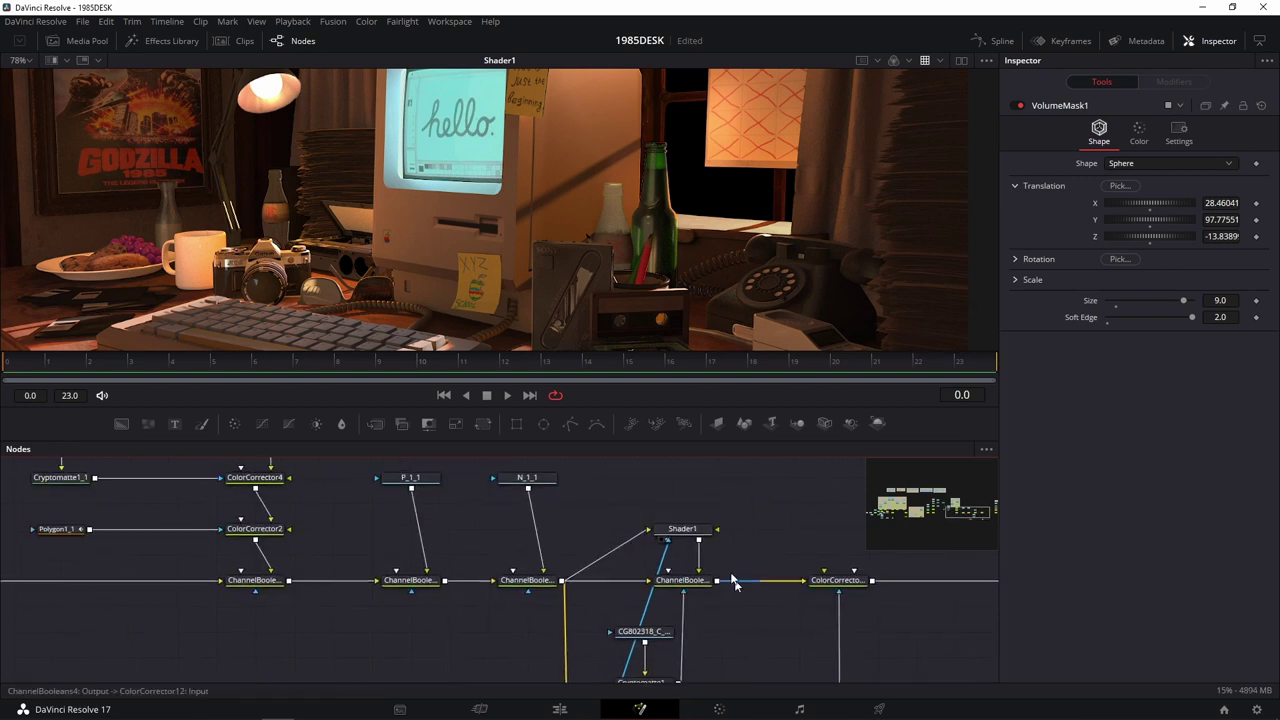
Enable Multiply by Mask in Shader1's settings and show ChannelBooleans4 in the viewer.
{"action": "left_click", "coordinate": [687, 529]}
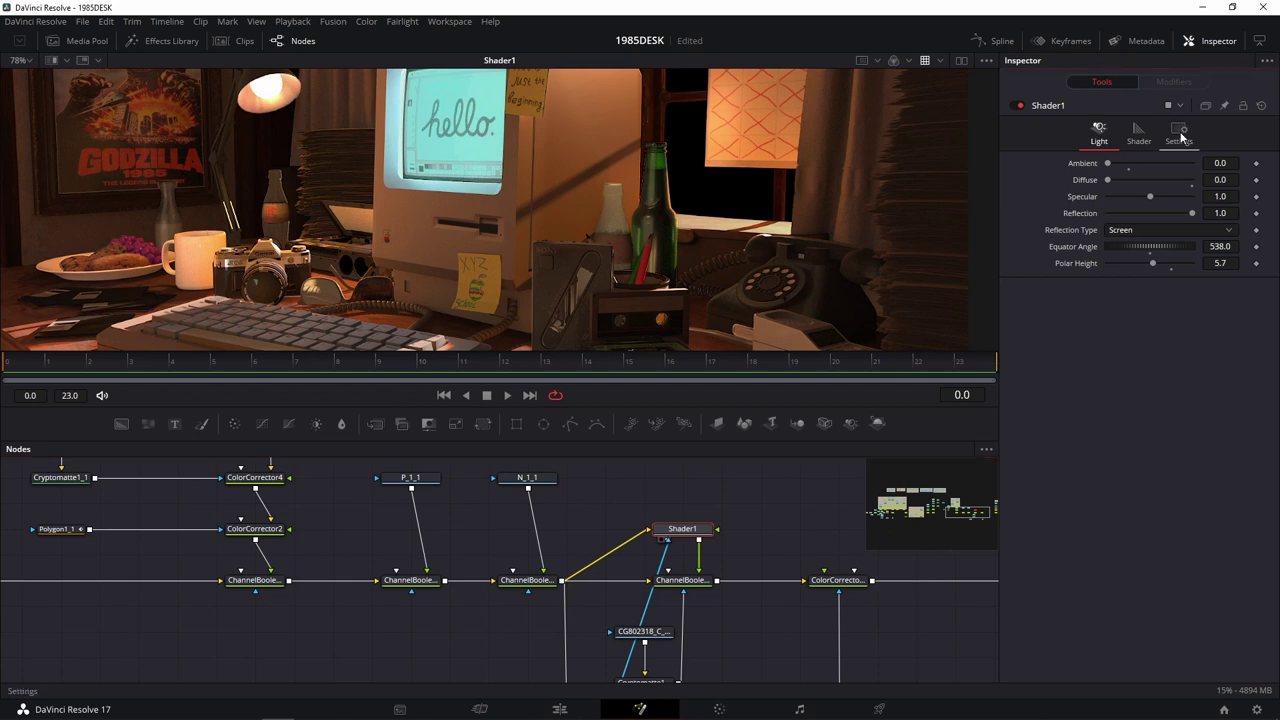
{"action": "left_click", "coordinate": [1178, 134]}
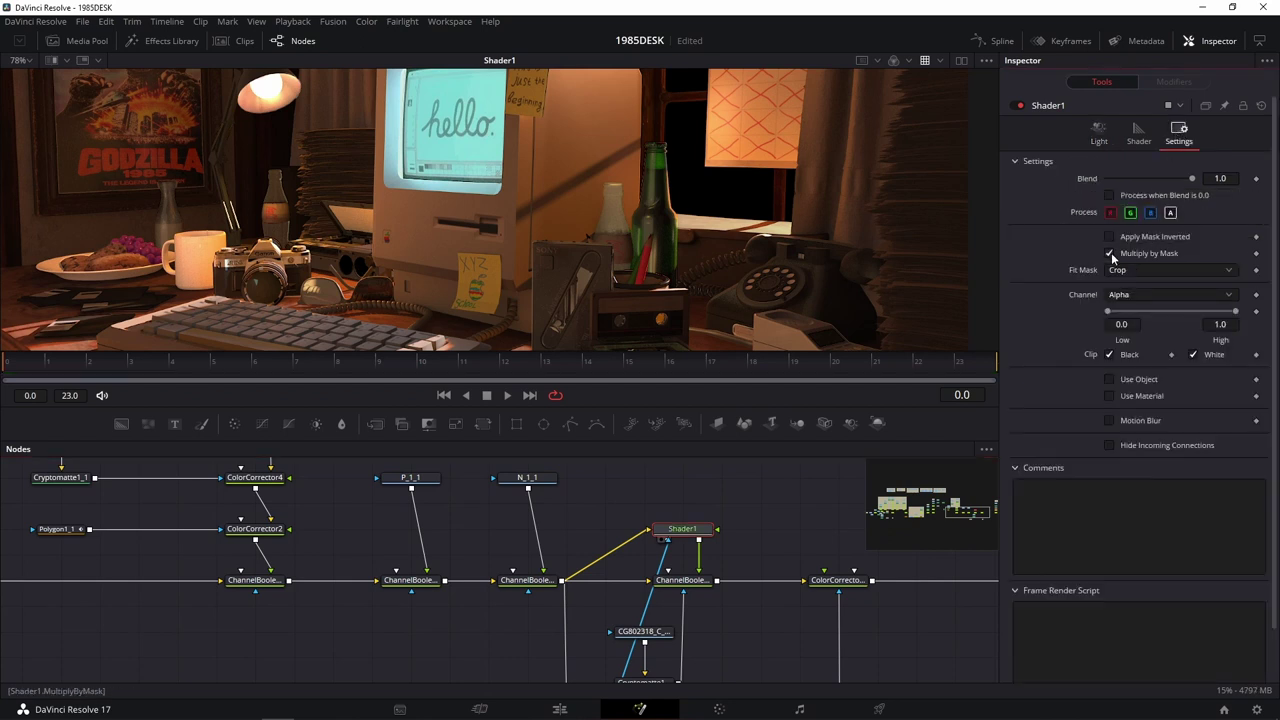
{"action": "left_click", "coordinate": [1110, 253]}
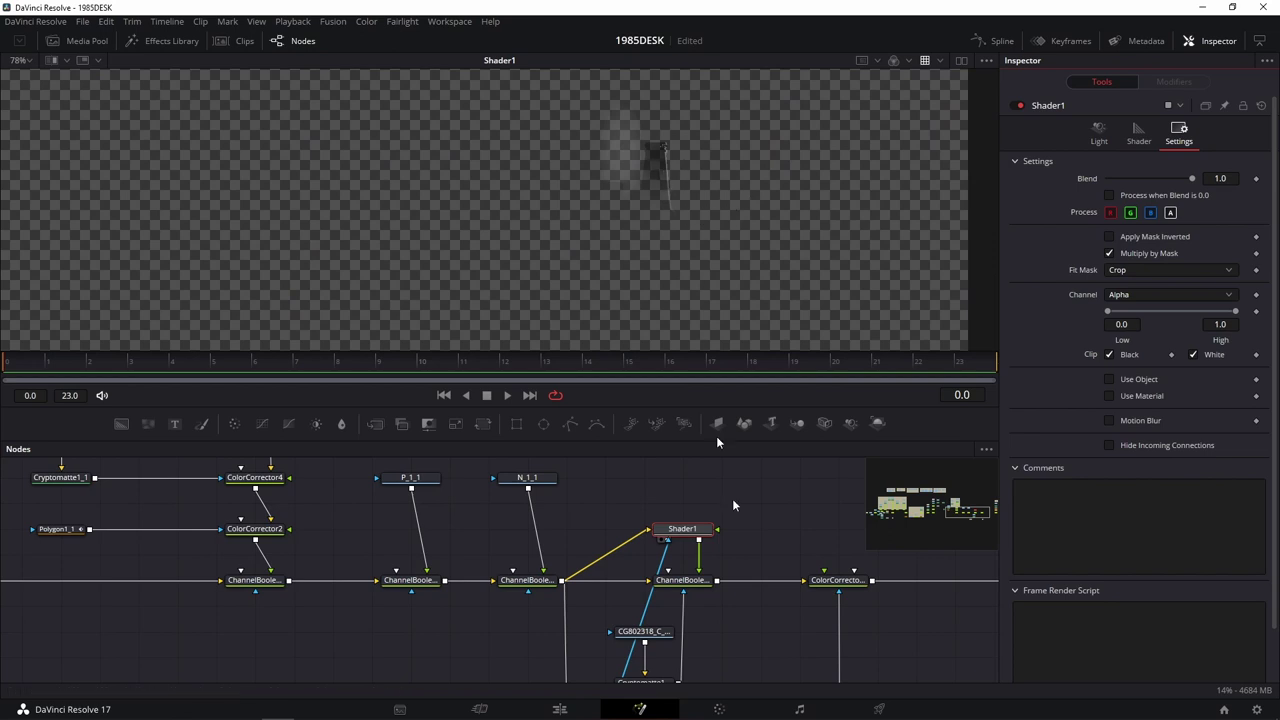
{"action": "scroll", "coordinate": [771, 626], "scroll_direction": "down", "scroll_amount": 2}
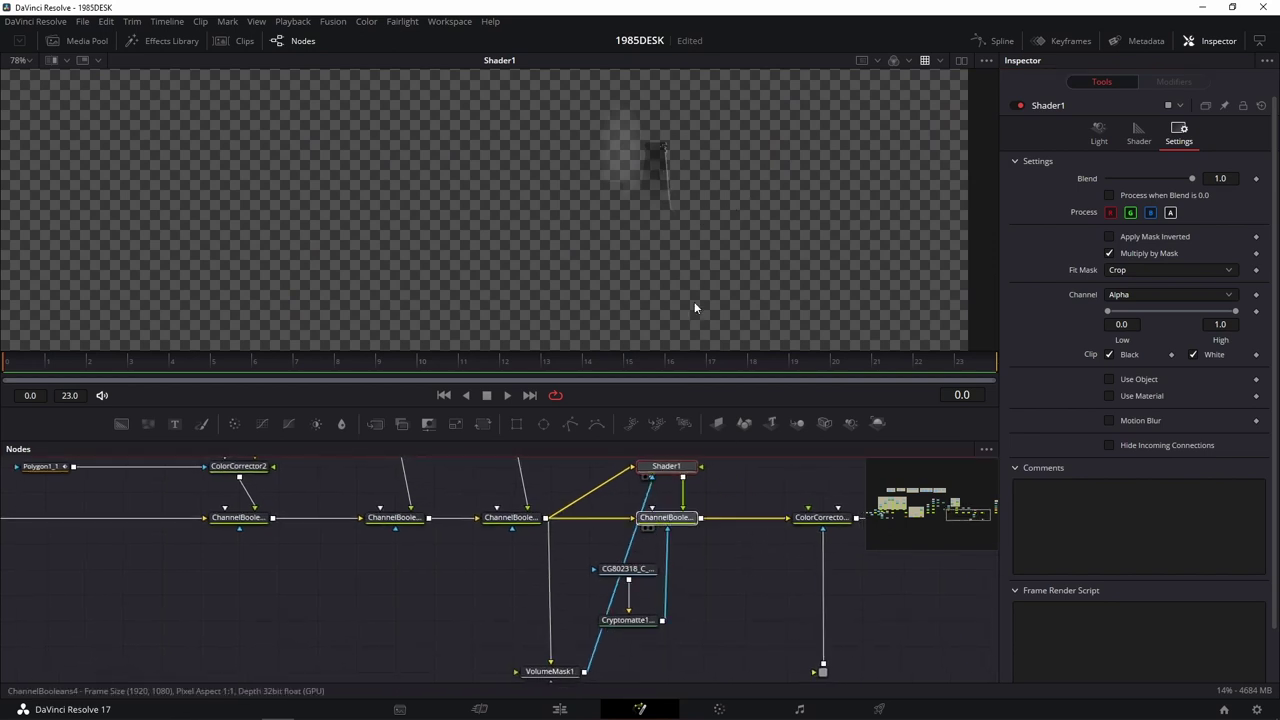
{"action": "left_click_drag", "start_coordinate": [665, 518], "coordinate": [694, 303]}
{"action": "left_click", "coordinate": [665, 517]}
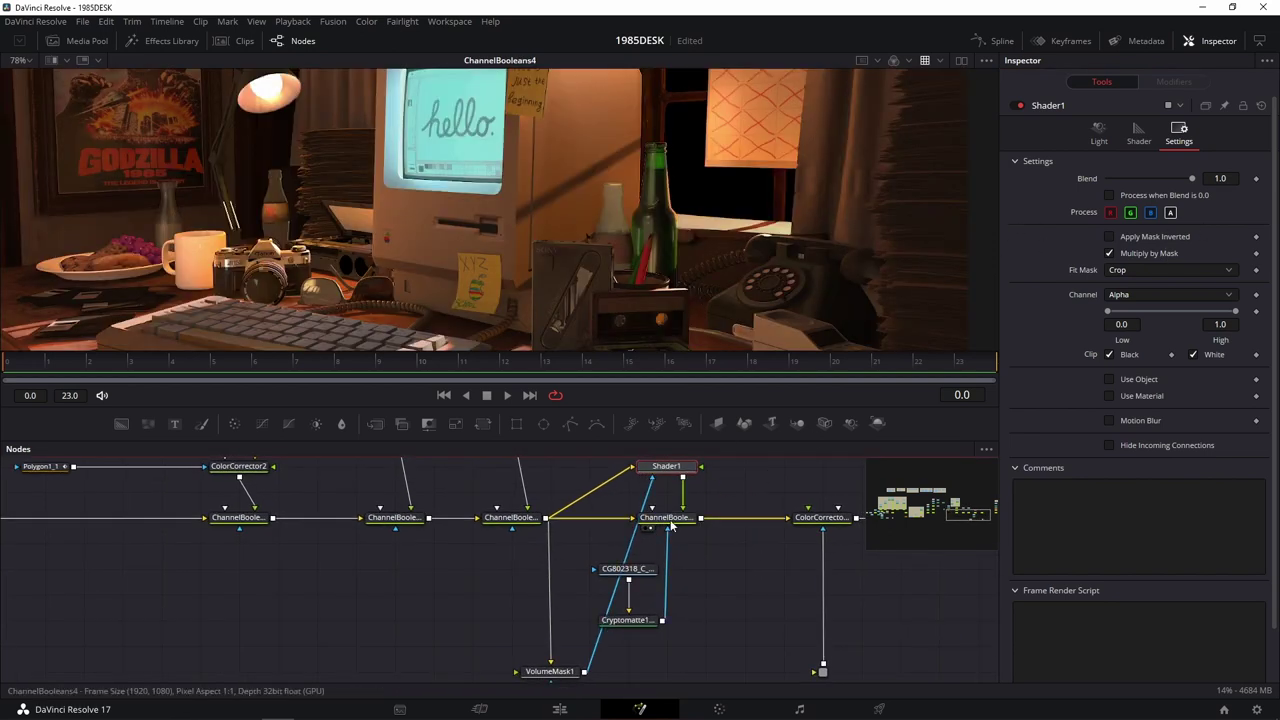
Turn on Multiply by Mask for ChannelBooleans4, toggling it off and on to compare.
{"action": "left_click", "coordinate": [1110, 253]}
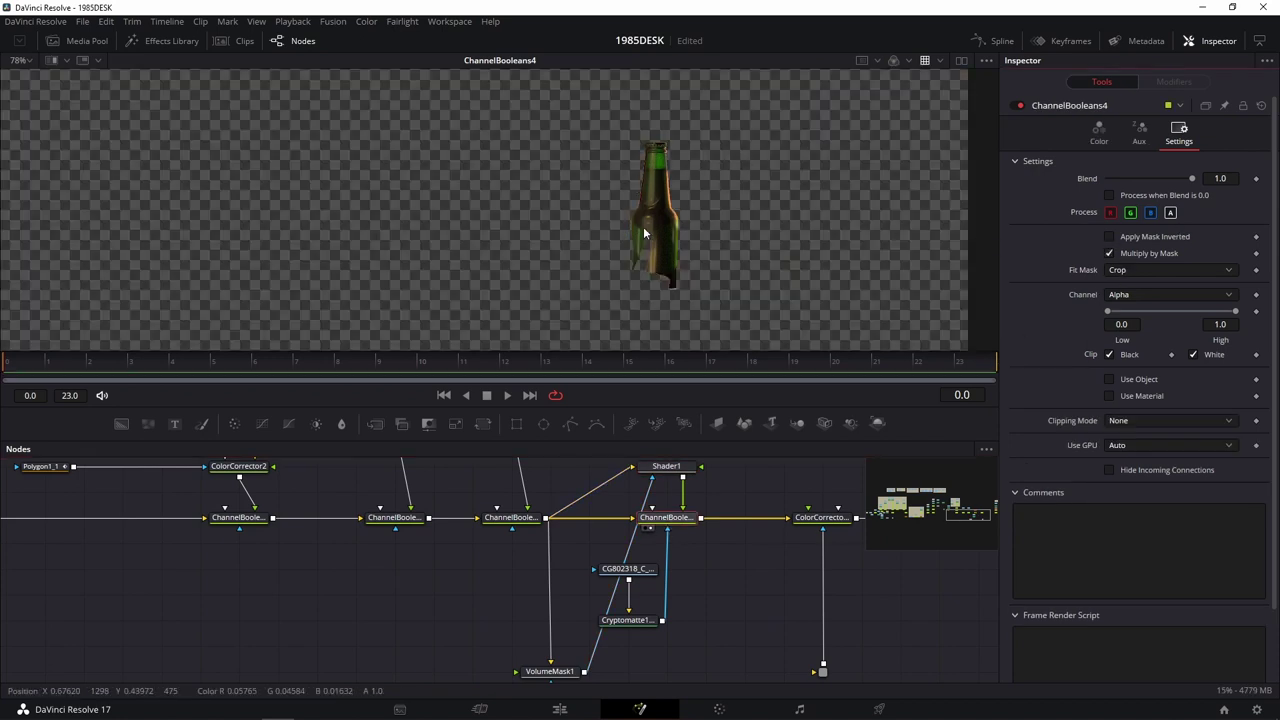
{"action": "scroll", "coordinate": [658, 198], "scroll_direction": "up", "scroll_amount": 3}
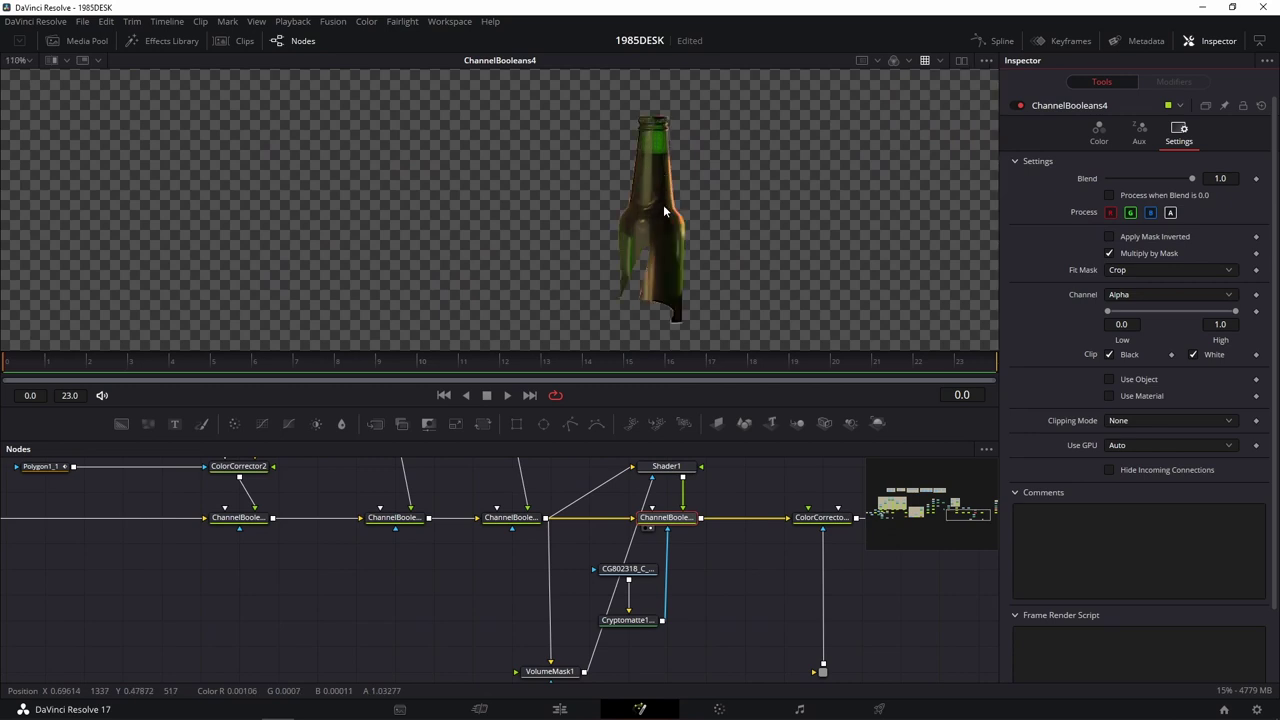
{"action": "scroll", "coordinate": [660, 200], "scroll_direction": "up", "scroll_amount": 2}
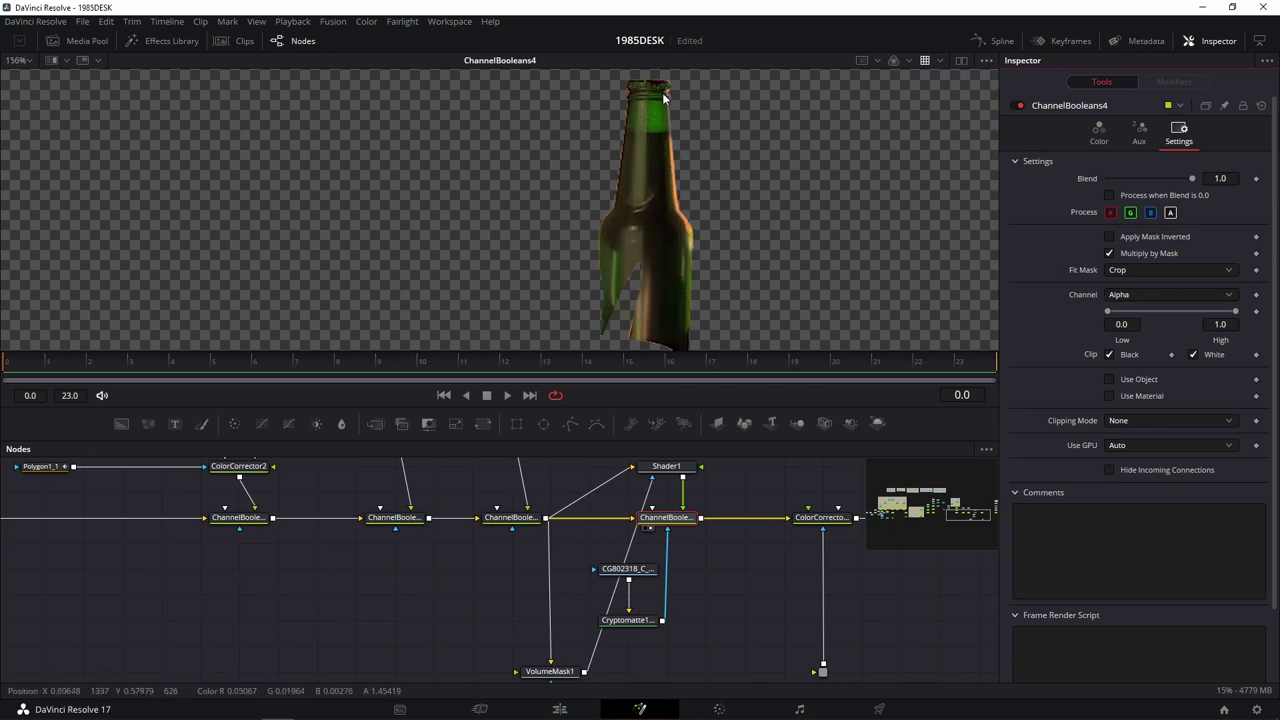
{"action": "left_click", "coordinate": [1109, 254]}
{"action": "left_click", "coordinate": [1109, 254]}
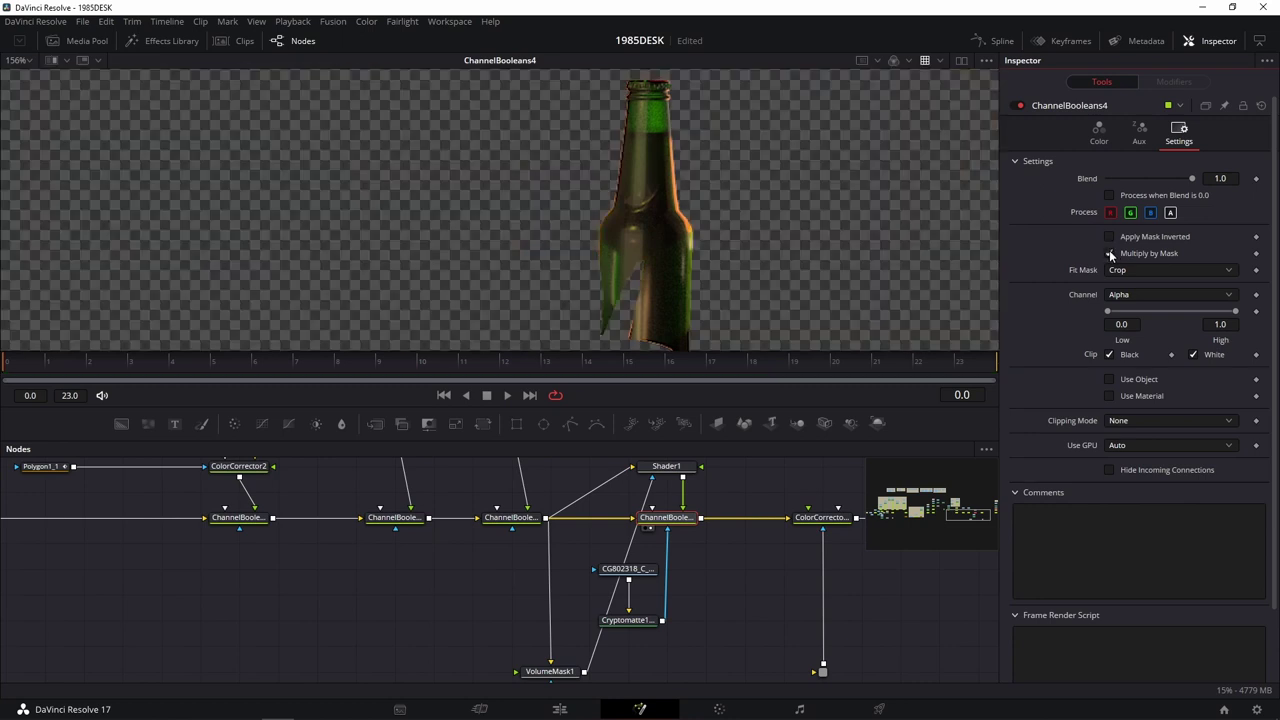
Pick VolumeMask1's centre on the green bottle's neck (X 28.31358, Y 96.3322, Z -13.6004).
{"action": "left_click", "coordinate": [549, 671]}
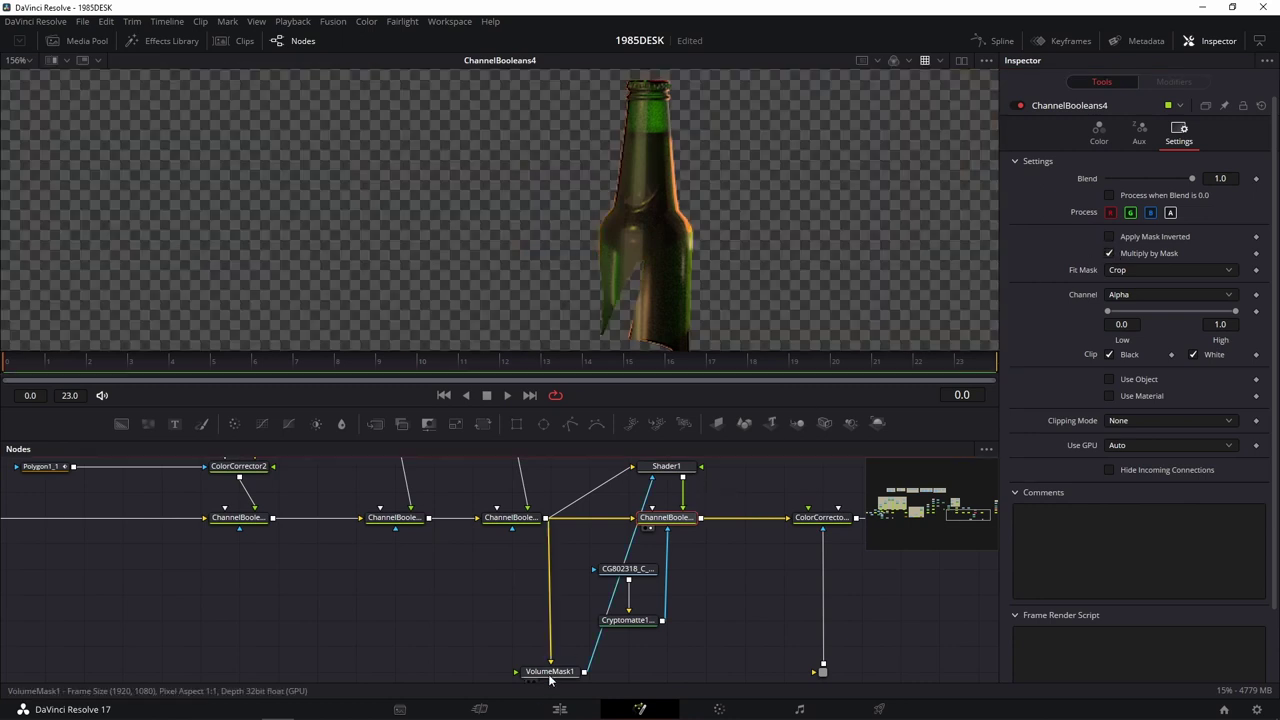
{"action": "scroll", "coordinate": [549, 640], "scroll_direction": "down", "scroll_amount": 1}
{"action": "scroll", "coordinate": [777, 257], "scroll_direction": "up", "scroll_amount": 2}
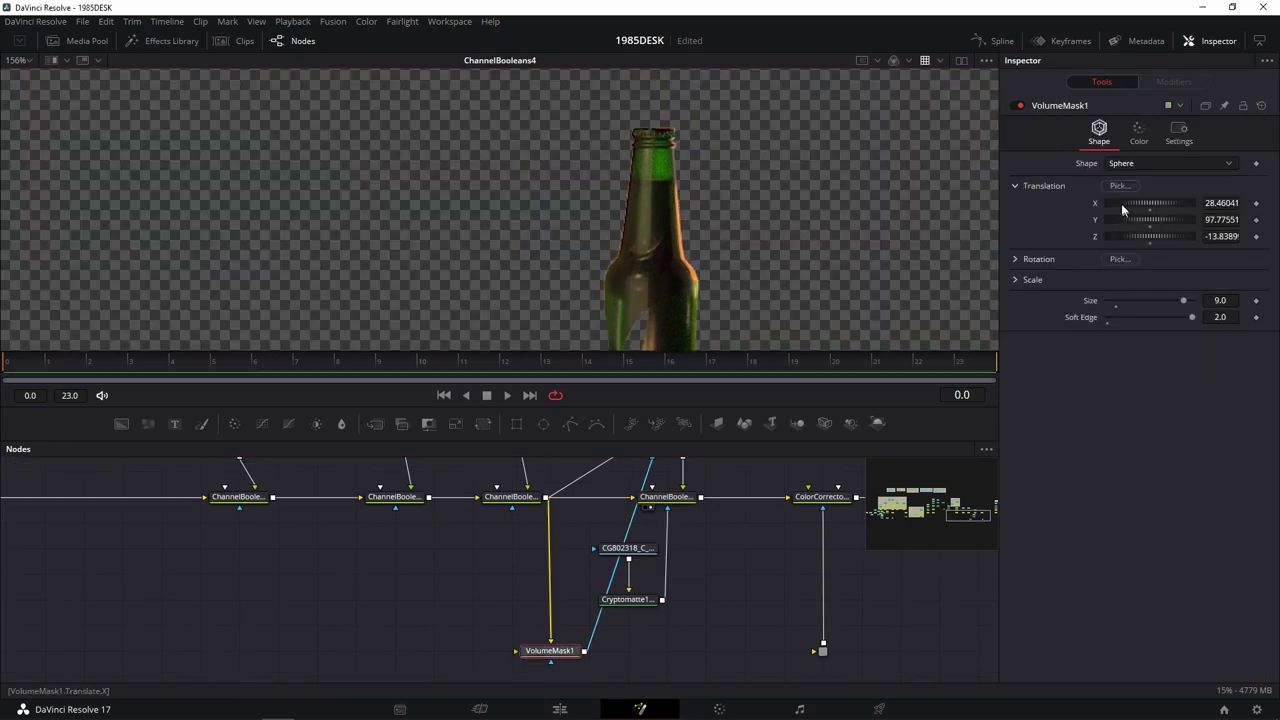
{"action": "left_click_drag", "start_coordinate": [1120, 185], "coordinate": [670, 162]}
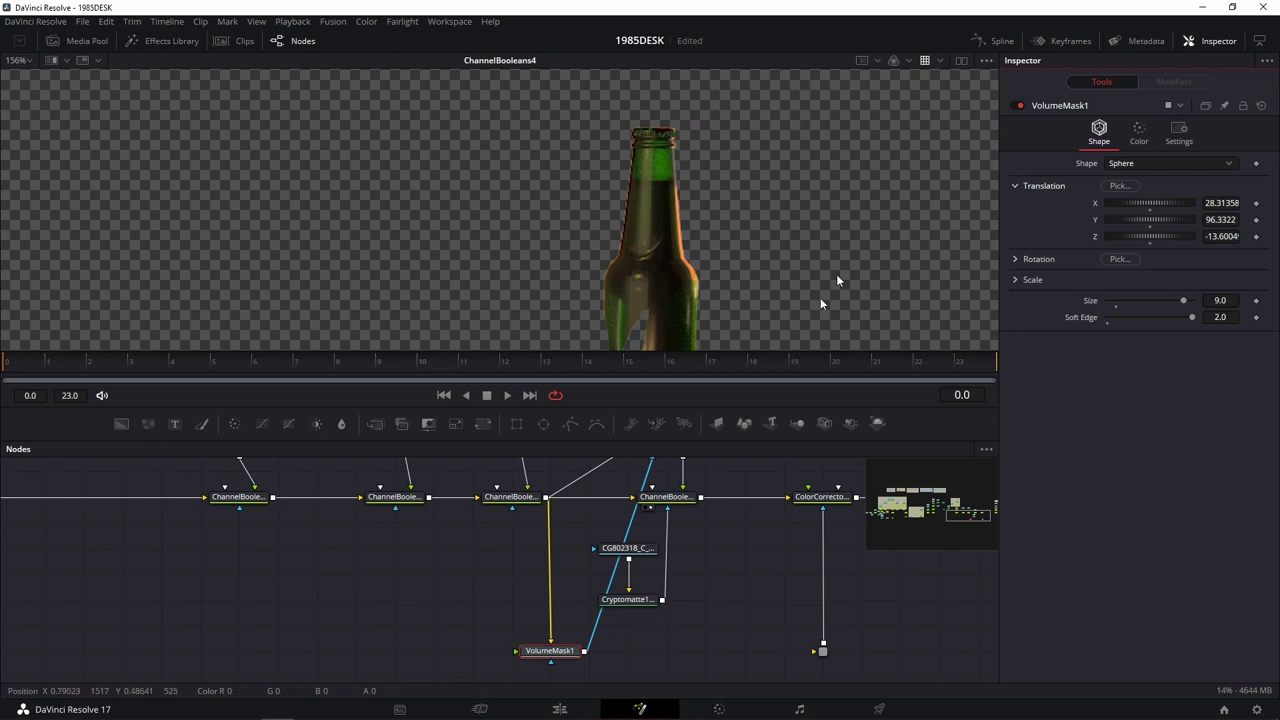
Set VolumeMask1's sphere to Size 6.06 and Soft Edge 1.055, then view Shader1's output.
{"action": "key", "text": "1"}
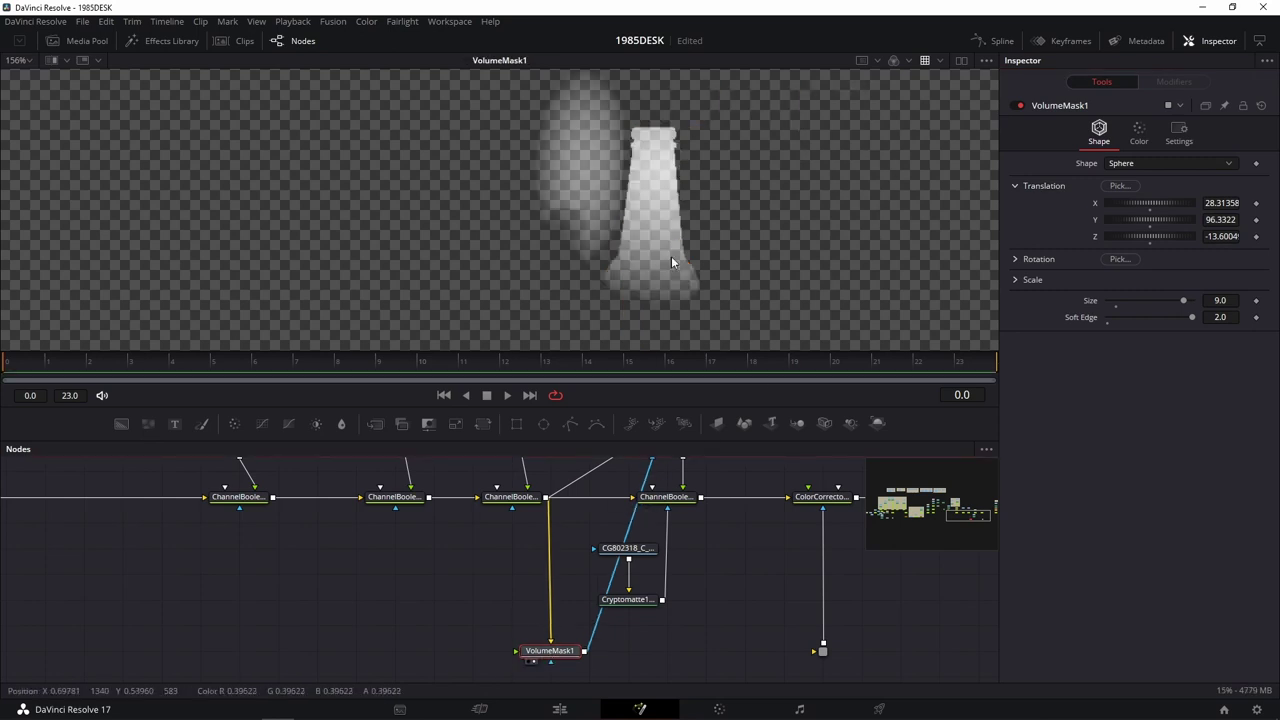
{"action": "double_click", "coordinate": [1220, 300]}
{"action": "type", "text": "5"}
{"action": "key", "text": "Return"}
{"action": "left_click_drag", "start_coordinate": [1183, 300], "coordinate": [1158, 300]}
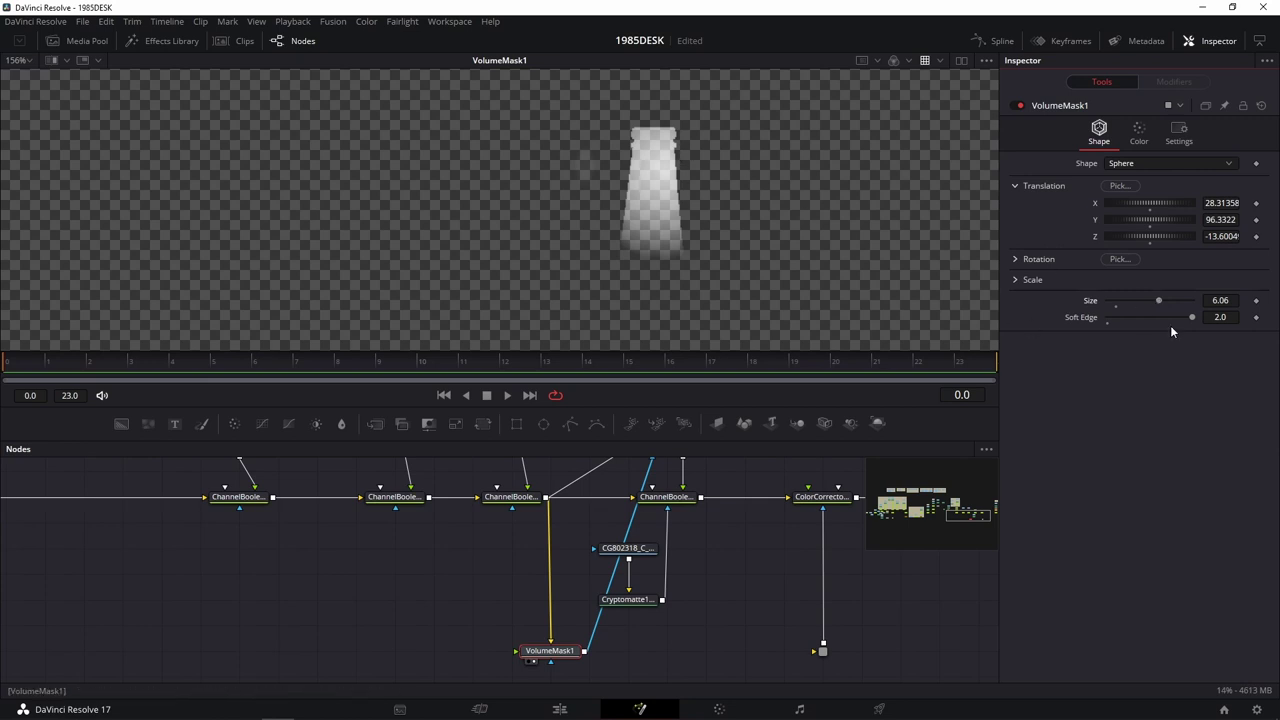
{"action": "left_click_drag", "start_coordinate": [1191, 317], "coordinate": [1151, 317]}
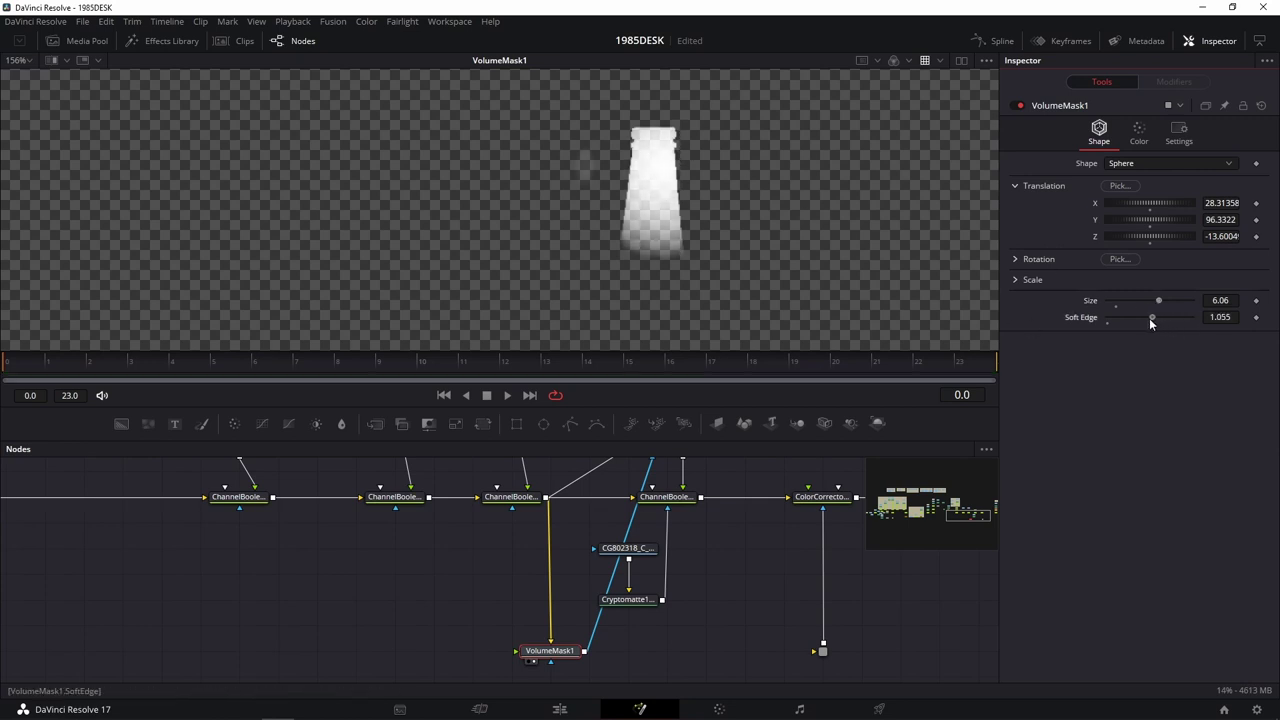
{"action": "scroll", "coordinate": [685, 538], "scroll_direction": "up", "scroll_amount": 3}
{"action": "left_click_drag", "start_coordinate": [676, 512], "coordinate": [716, 302]}
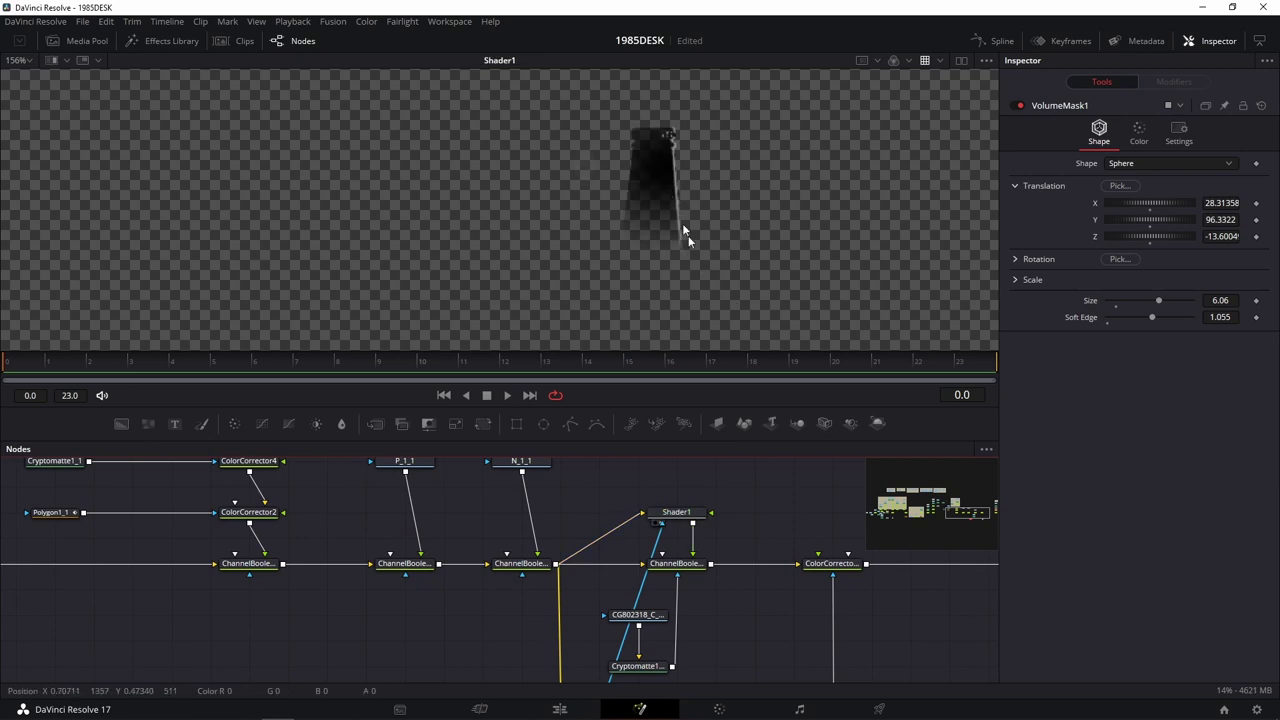
Show ChannelBooleans4 in the viewer, bypass it to see the full scene, and centre the bottles.
{"action": "left_click_drag", "start_coordinate": [676, 563], "coordinate": [650, 227]}
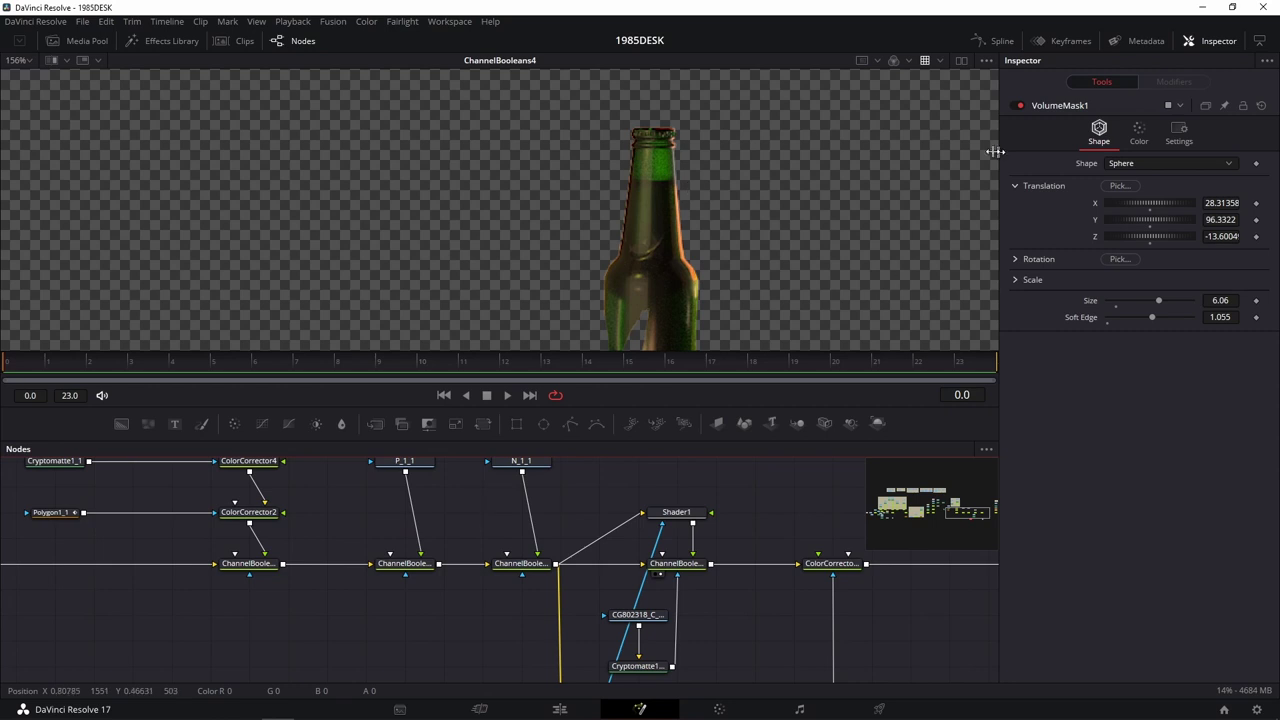
{"action": "left_click", "coordinate": [676, 563]}
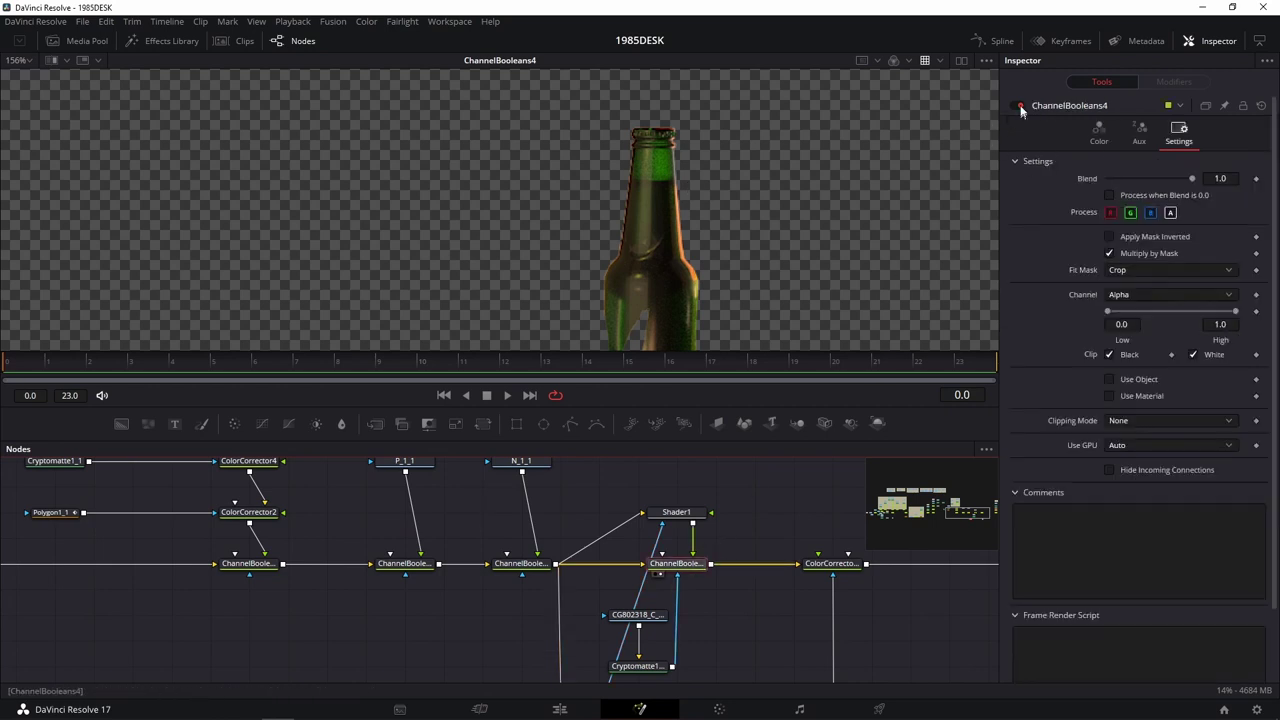
{"action": "left_click", "coordinate": [1019, 105]}
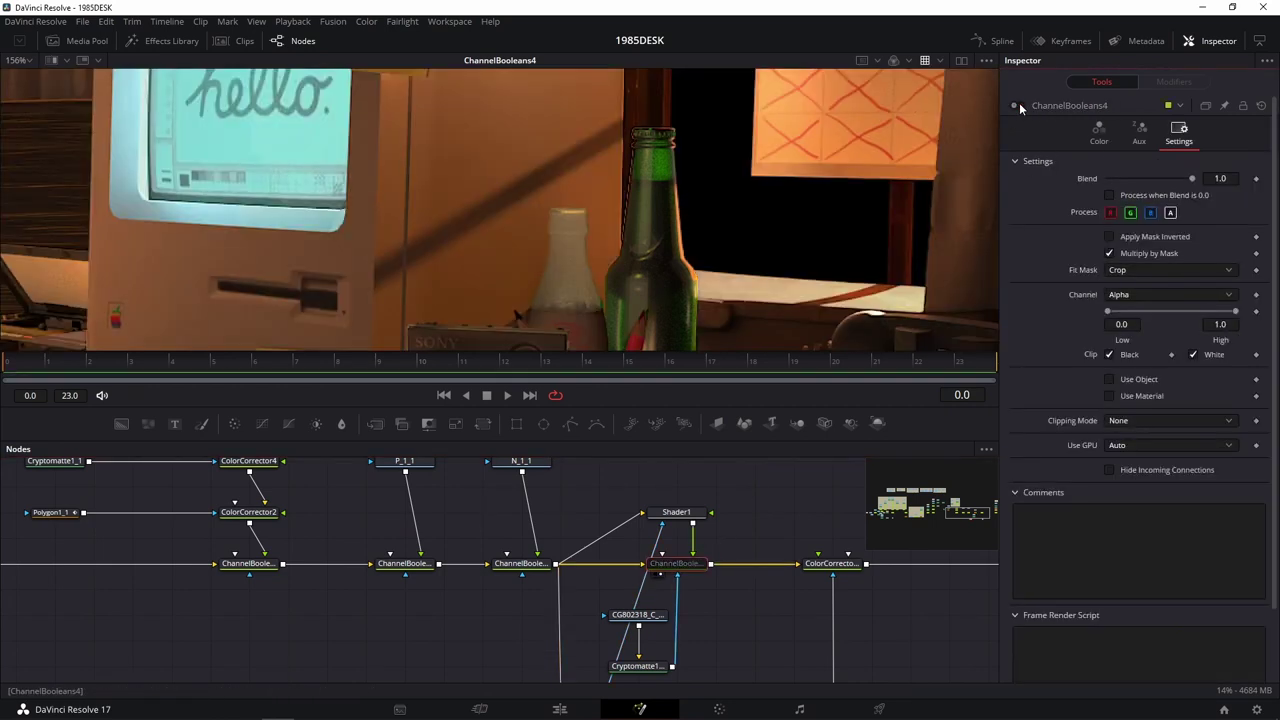
{"action": "left_click", "coordinate": [698, 512]}
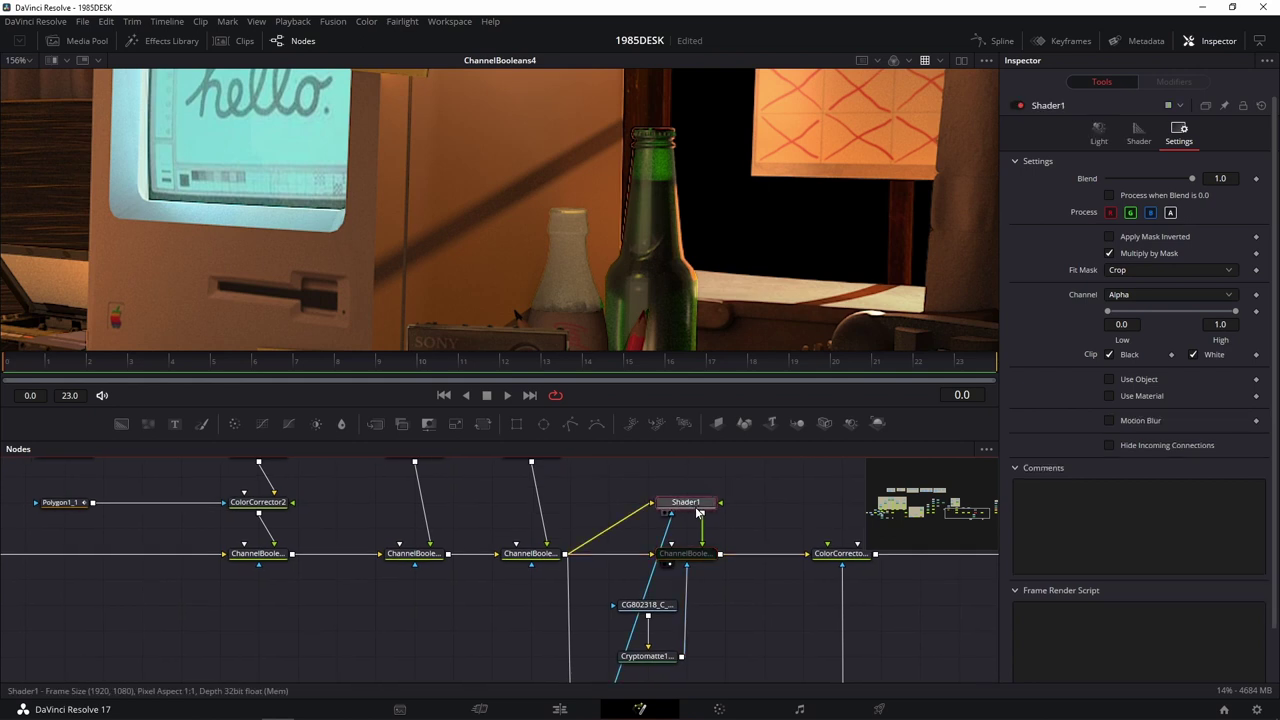
{"action": "scroll", "coordinate": [720, 540], "scroll_direction": "down", "scroll_amount": 3}
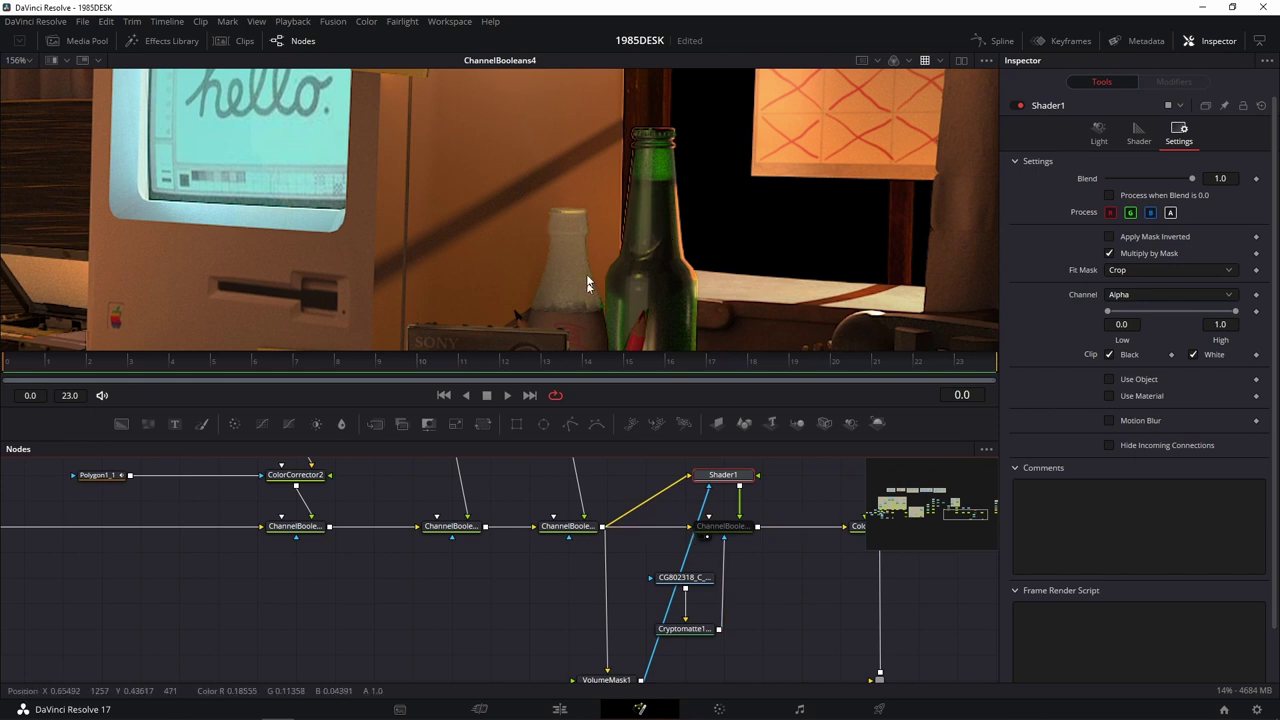
{"action": "left_click_drag", "start_coordinate": [580, 275], "coordinate": [646, 155]}
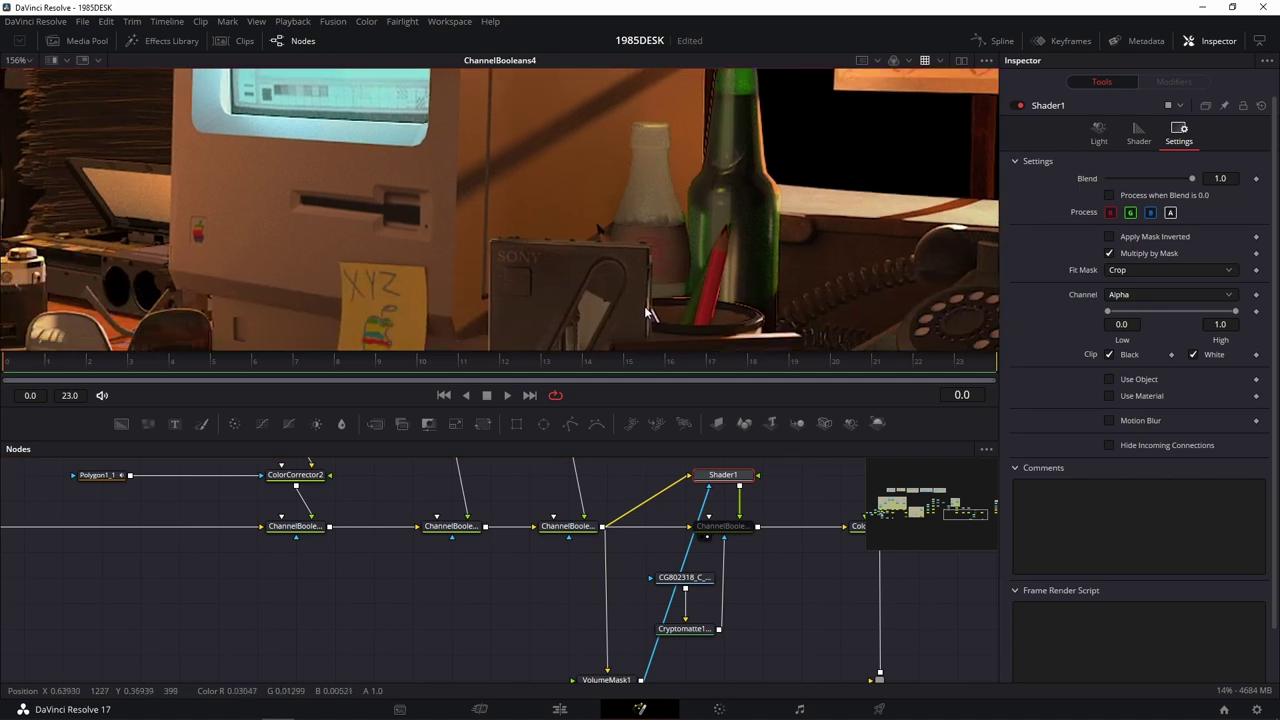
Re-enable ChannelBooleans4 and untick its Multiply by Mask option.
{"action": "left_click", "coordinate": [735, 527]}
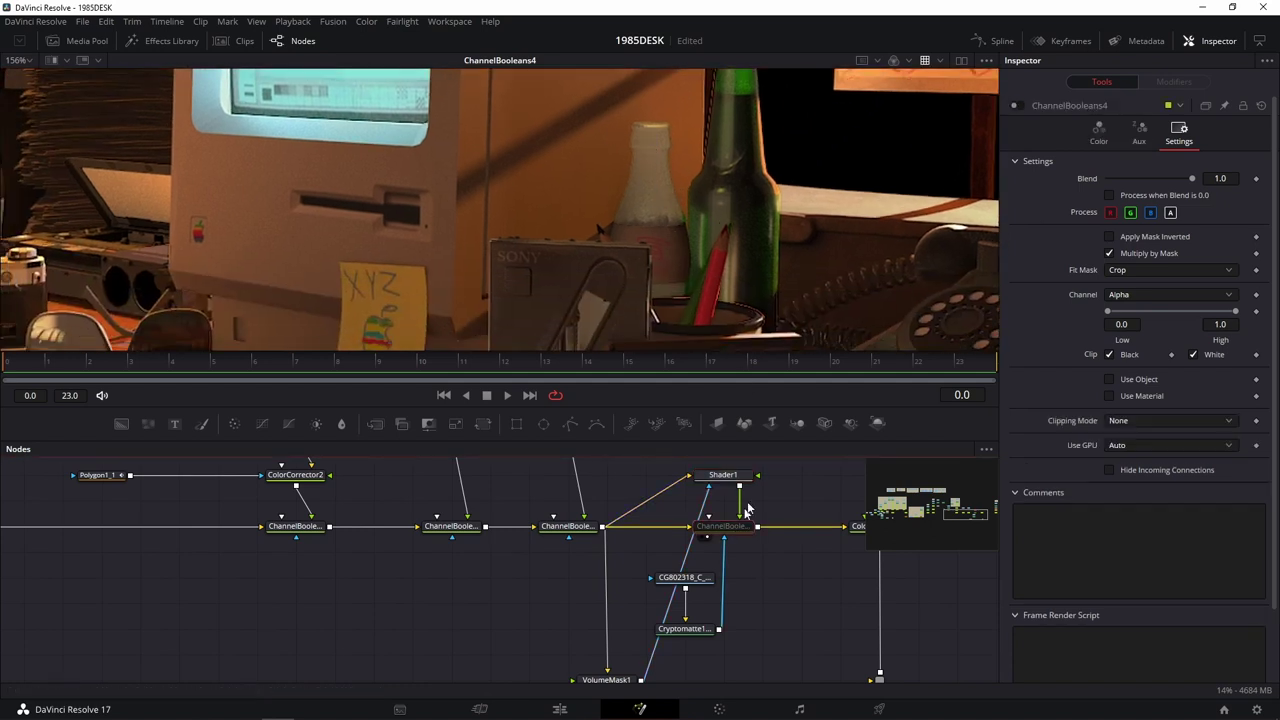
{"action": "left_click", "coordinate": [1017, 105]}
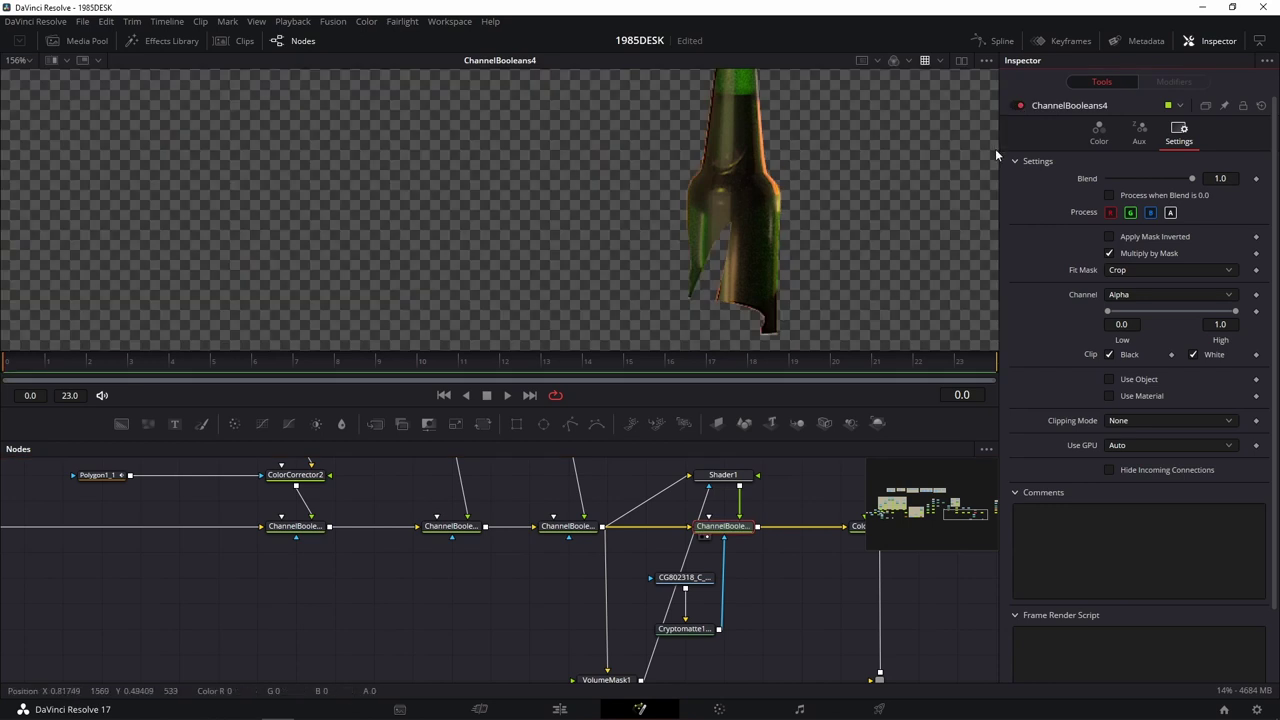
{"action": "left_click", "coordinate": [1145, 254]}
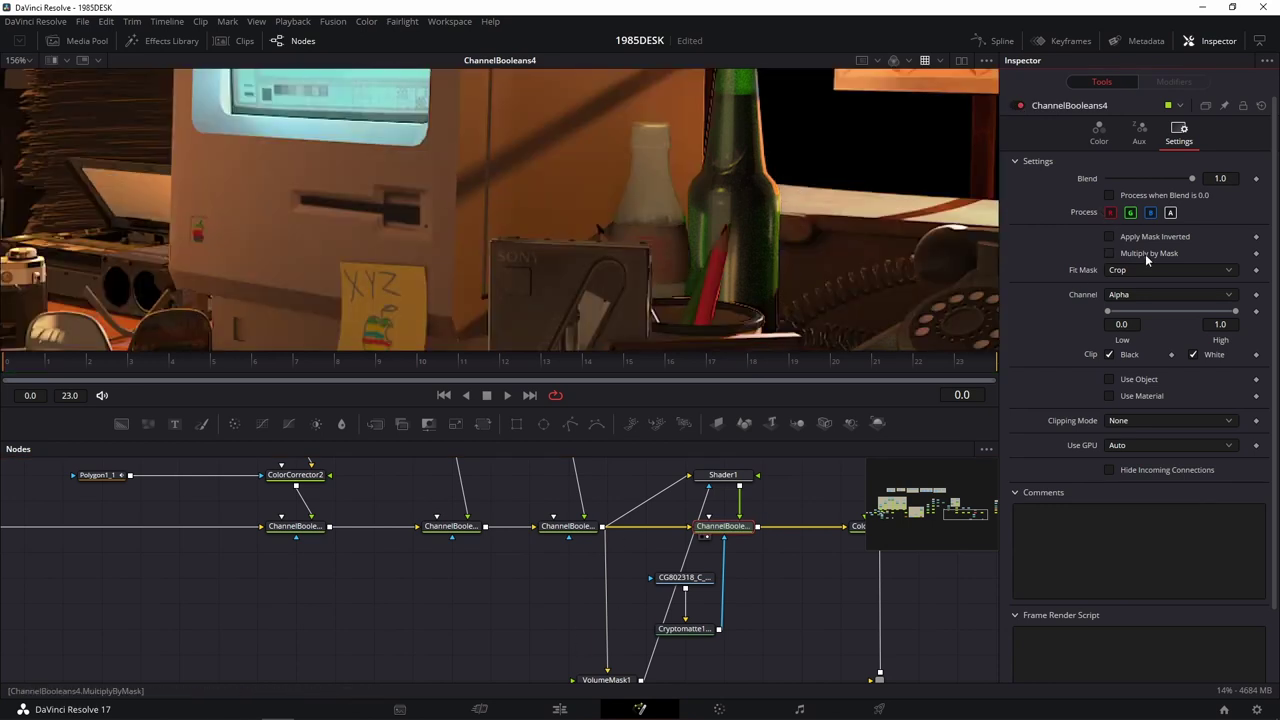
Pick VolumeMask1's sphere position on the bottle and show the mask output in the viewer.
{"action": "left_click", "coordinate": [583, 684]}
{"action": "scroll", "coordinate": [607, 672], "scroll_direction": "down", "scroll_amount": 1}
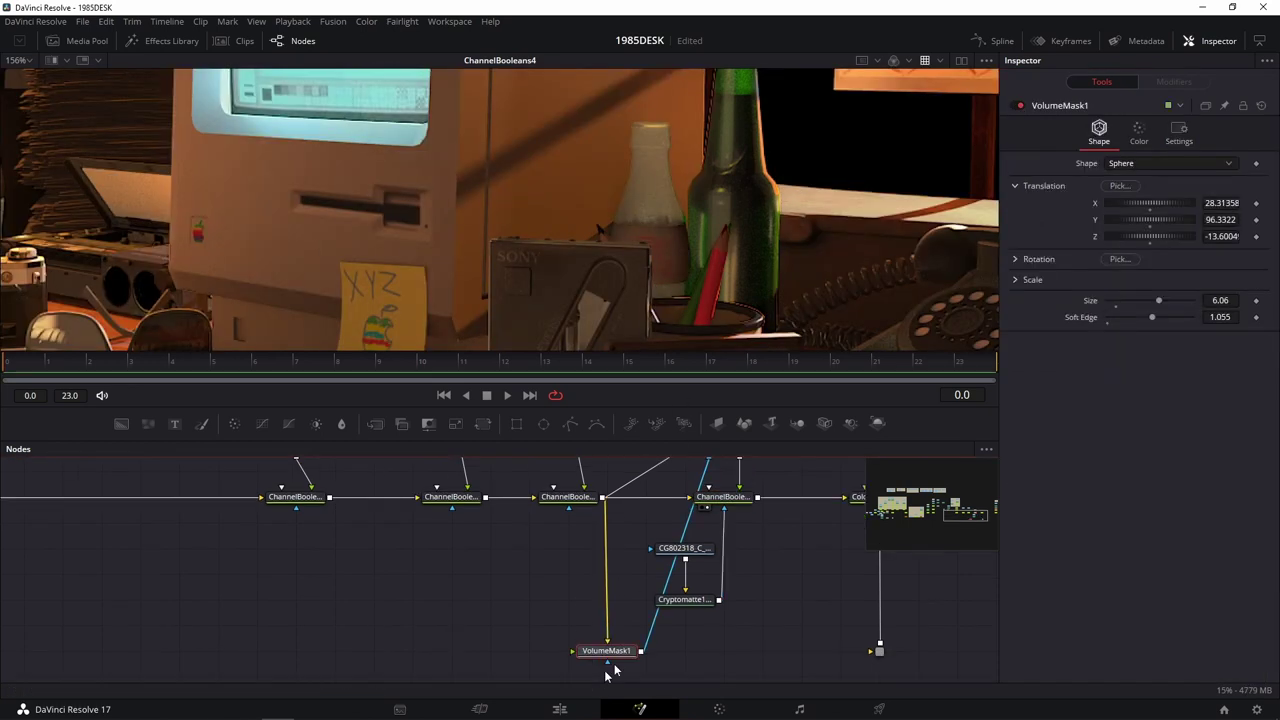
{"action": "left_click_drag", "start_coordinate": [1121, 187], "coordinate": [658, 152]}
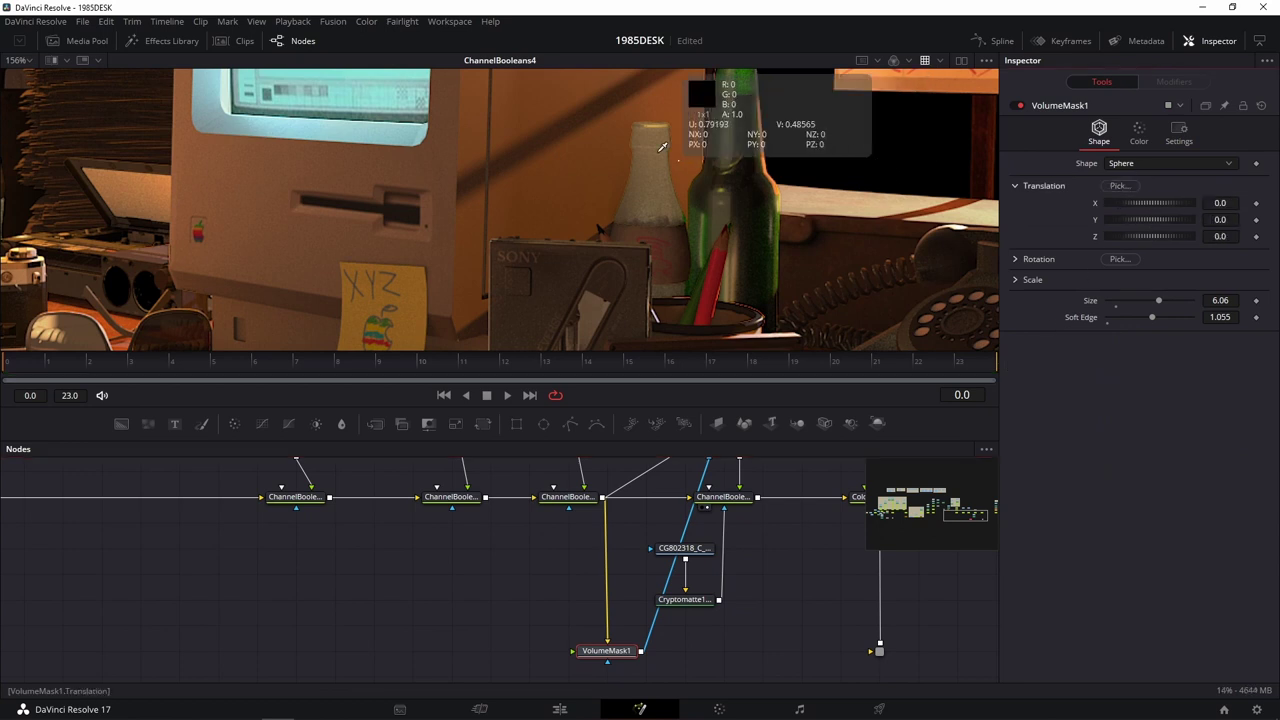
{"action": "left_click_drag", "start_coordinate": [600, 651], "coordinate": [652, 228]}
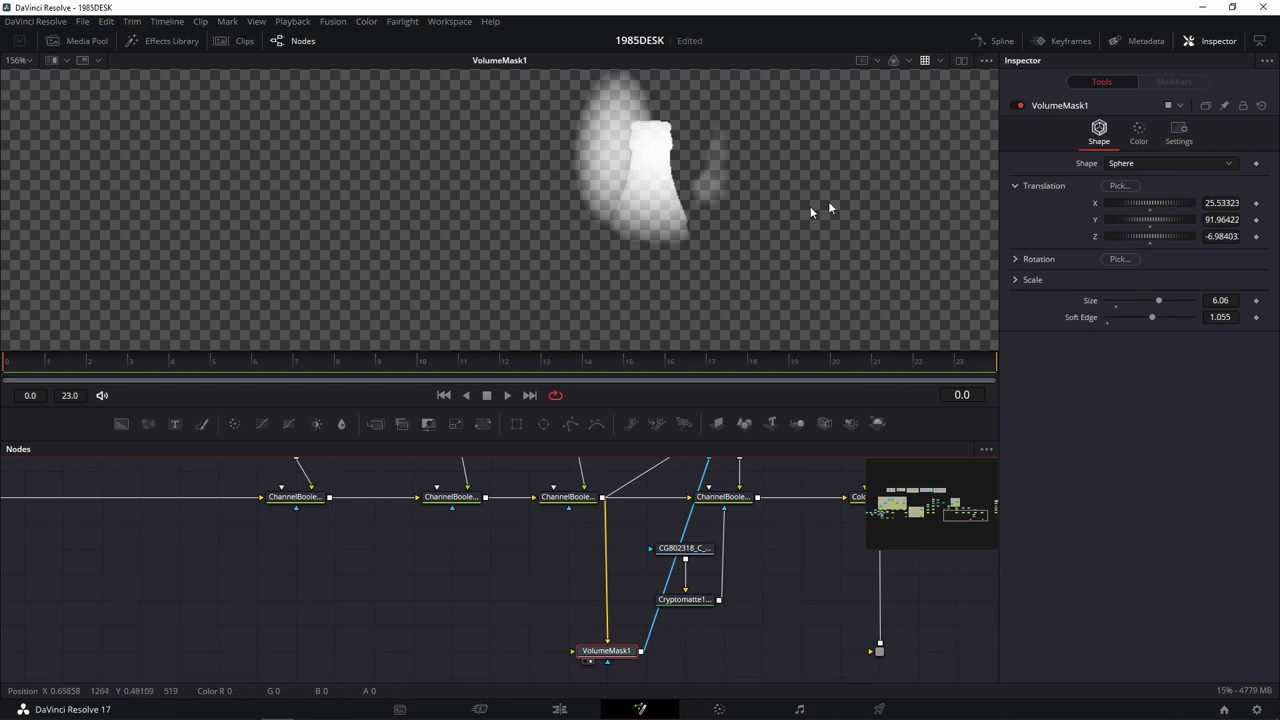
Enlarge the sphere to Size 6.77 and re-centre it on the bottles at X 25.93, Y 89.92, Z -7.27.
{"action": "left_click_drag", "start_coordinate": [1161, 302], "coordinate": [1147, 325]}
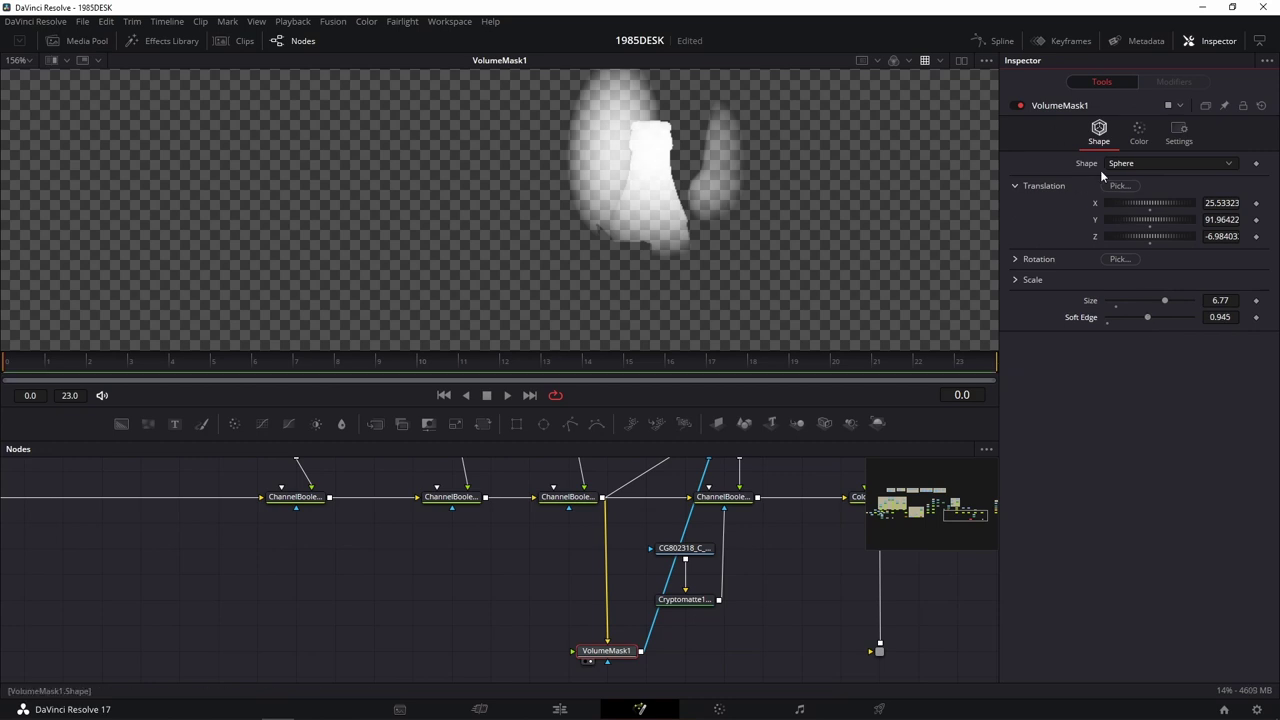
{"action": "mouse_move", "coordinate": [1119, 185]}
{"action": "left_mouse_down"}
{"action": "mouse_move", "coordinate": [670, 207]}
{"action": "mouse_move", "coordinate": [669, 180]}
{"action": "left_mouse_up"}
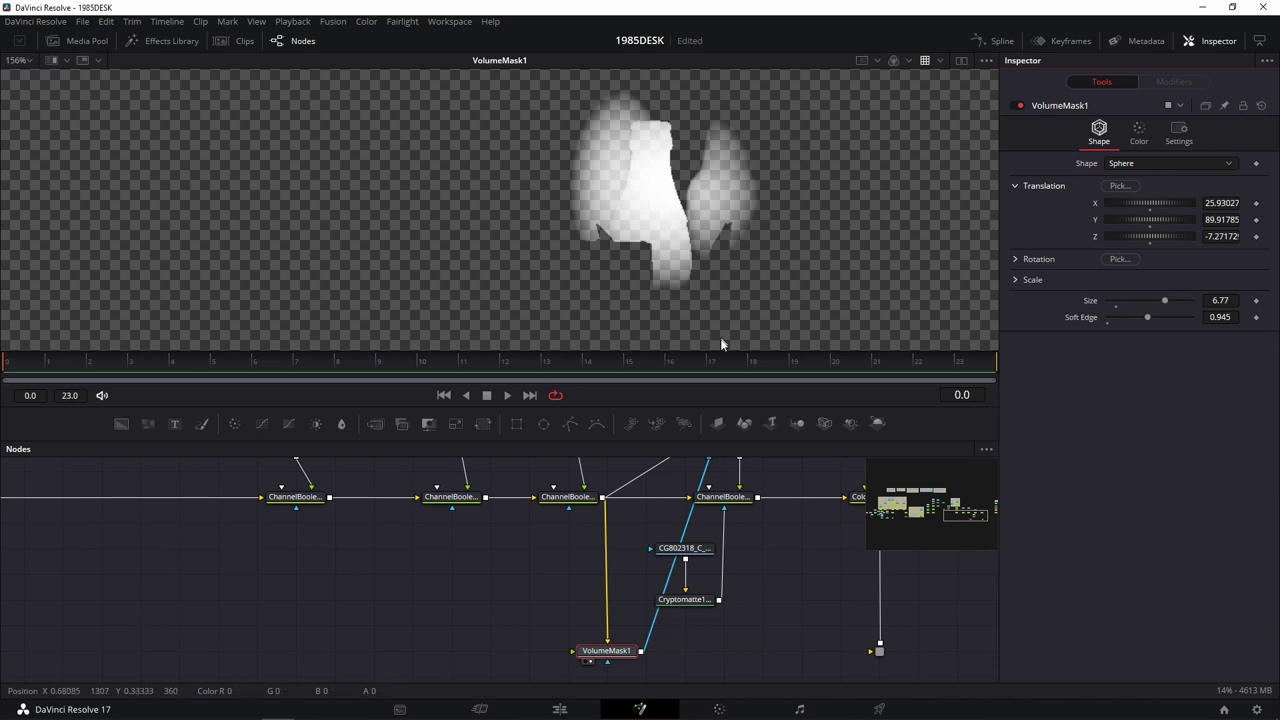
{"action": "scroll", "coordinate": [775, 560], "scroll_direction": "up", "scroll_amount": 2}
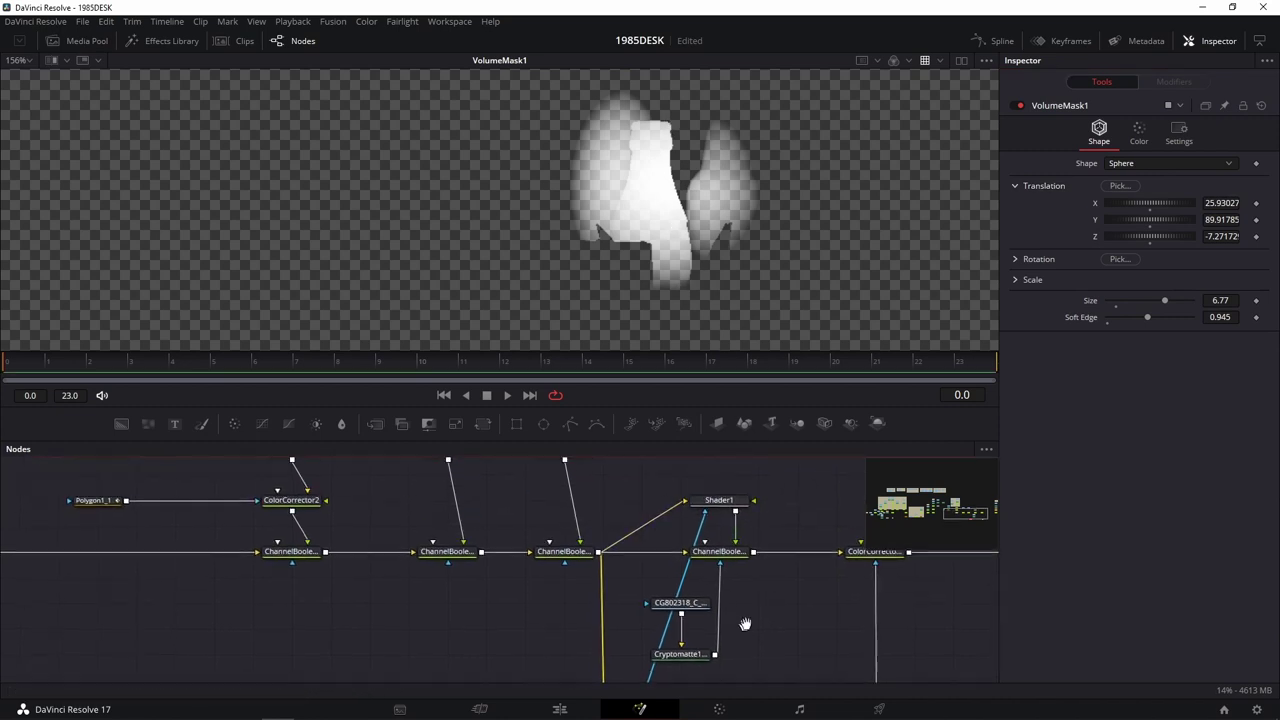
{"action": "scroll", "coordinate": [745, 624], "scroll_direction": "down", "scroll_amount": 1}
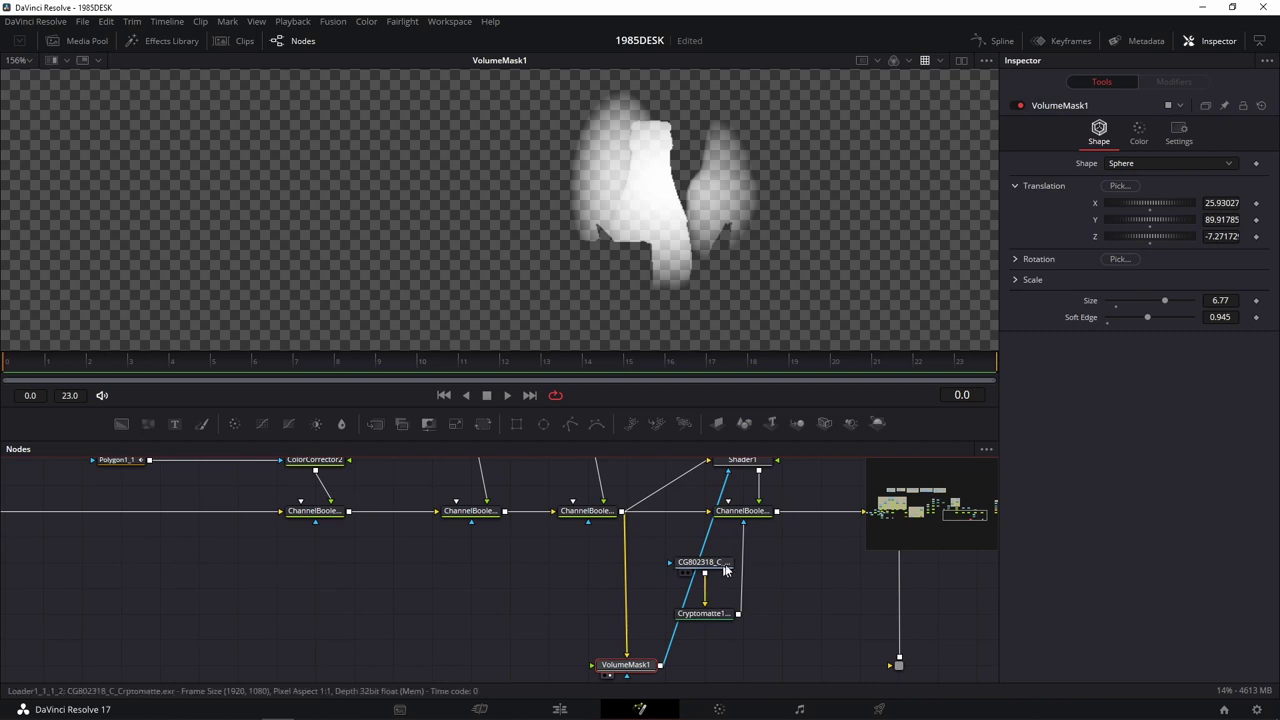
Link Cryptomatte1's output into VolumeMask1 as its Effect Mask, then bring up VolumeMask1's Settings.
{"action": "mouse_move", "coordinate": [738, 613]}
{"action": "left_mouse_down"}
{"action": "mouse_move", "coordinate": [776, 570]}
{"action": "mouse_move", "coordinate": [672, 630]}
{"action": "mouse_move", "coordinate": [507, 657]}
{"action": "left_mouse_up"}
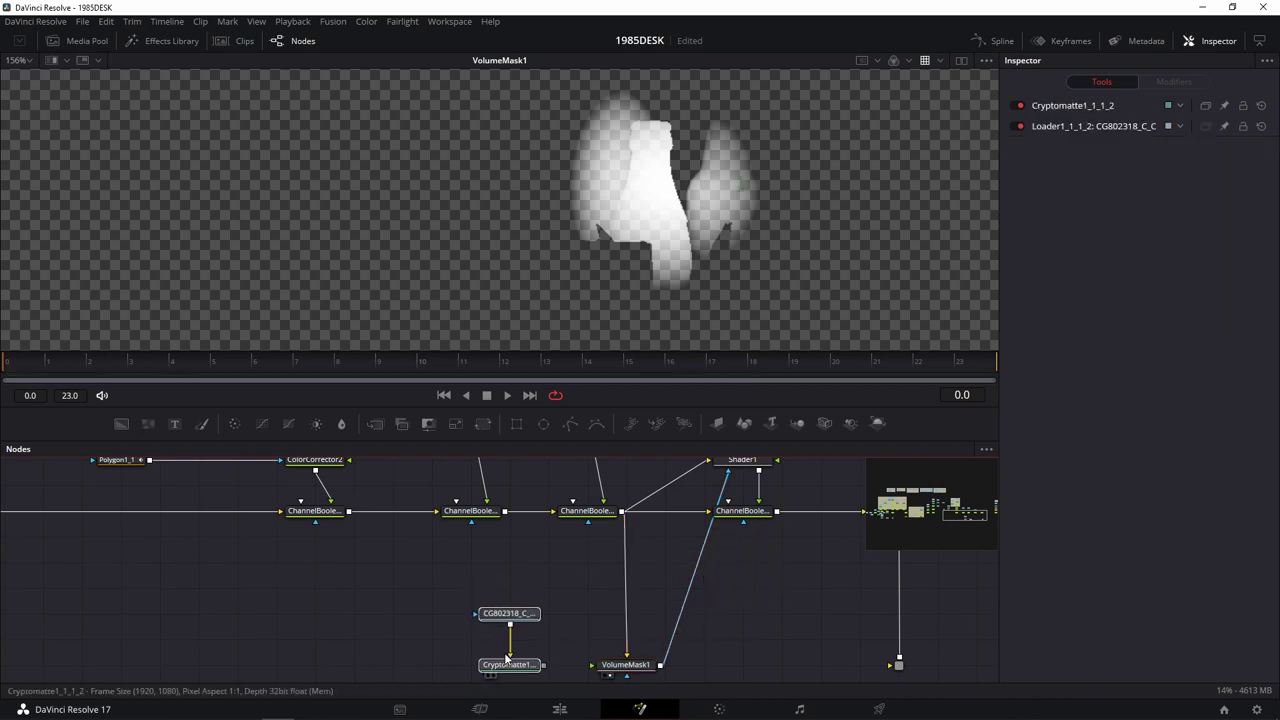
{"action": "scroll", "coordinate": [507, 657], "scroll_direction": "down", "scroll_amount": 2}
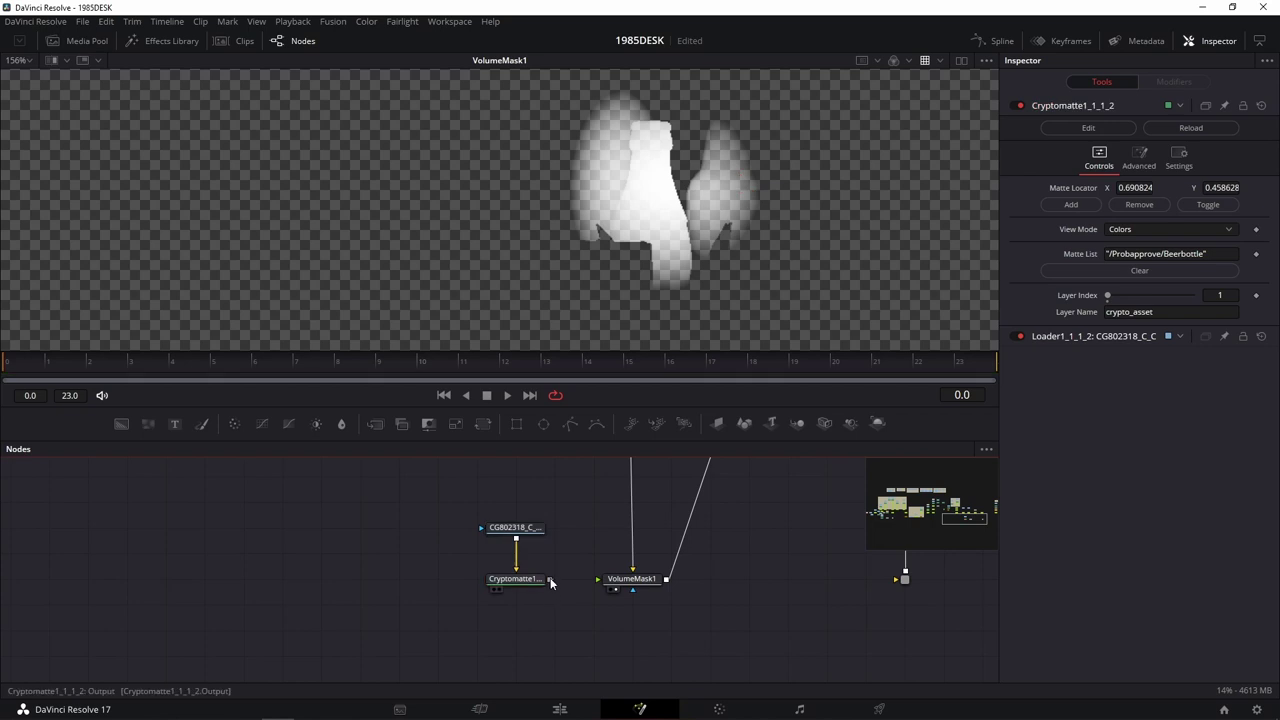
{"action": "left_click_drag", "start_coordinate": [550, 583], "coordinate": [650, 585]}
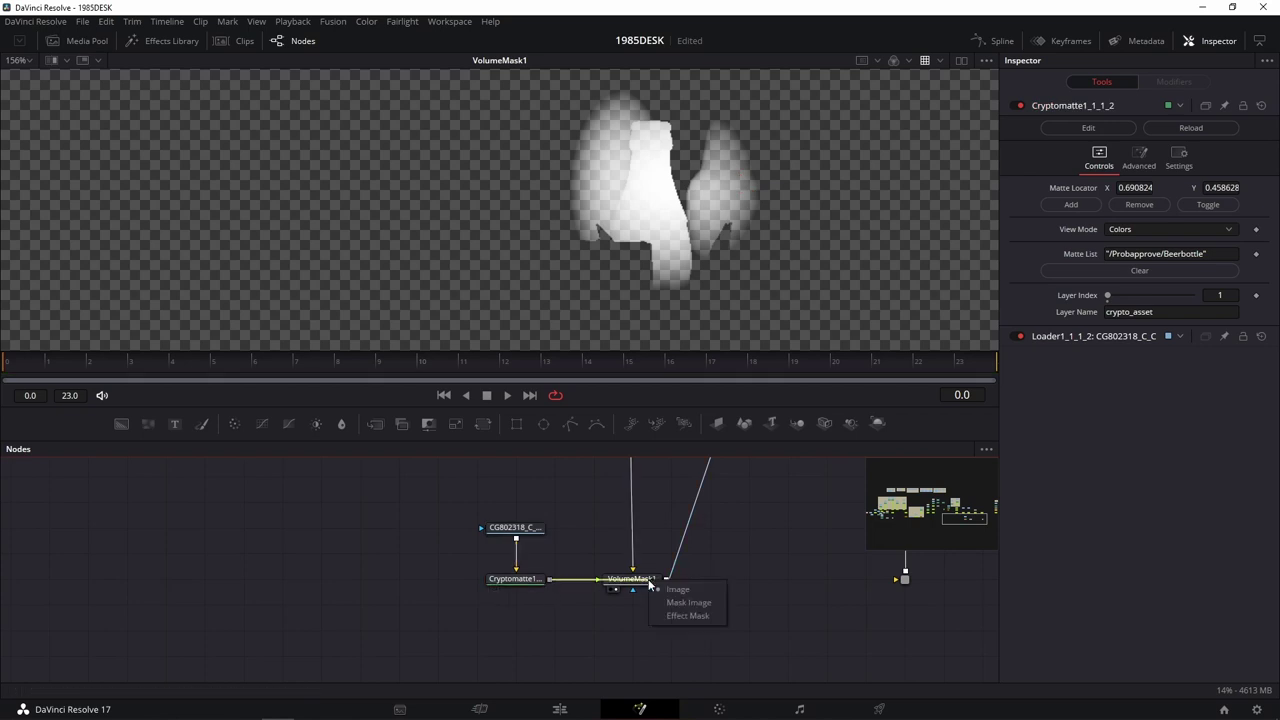
{"action": "left_click", "coordinate": [694, 617]}
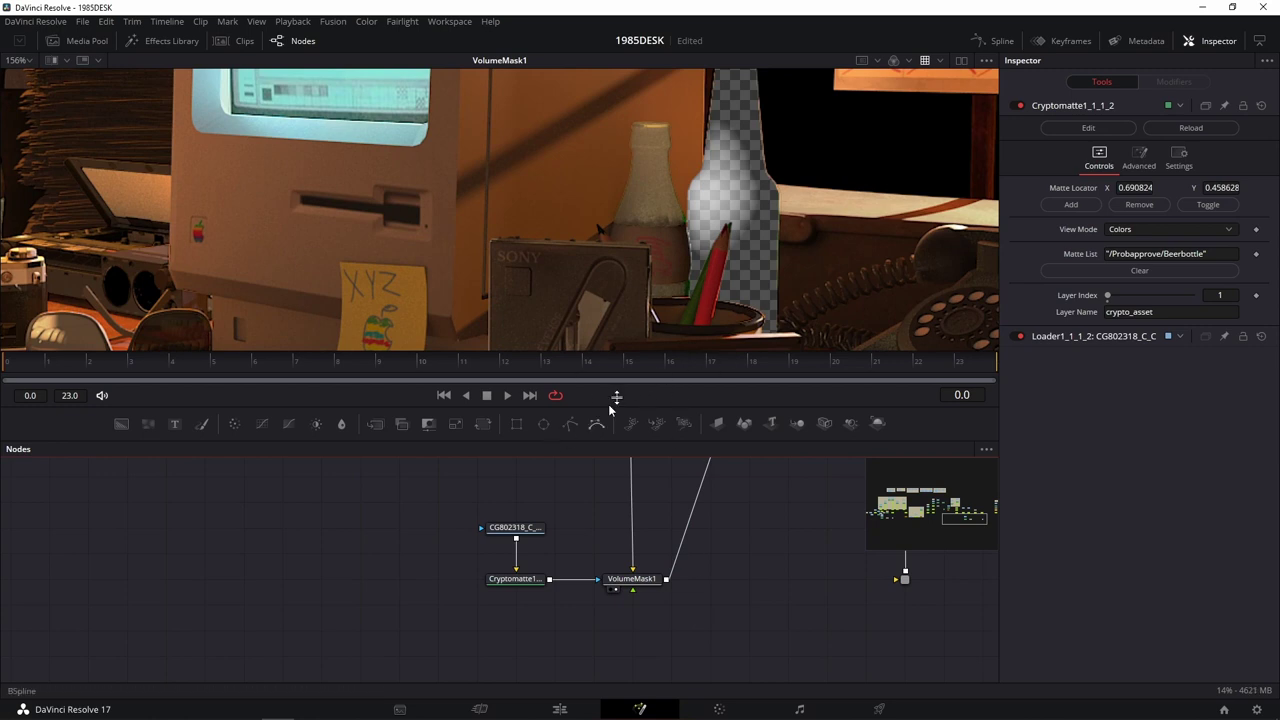
{"action": "left_click", "coordinate": [631, 578]}
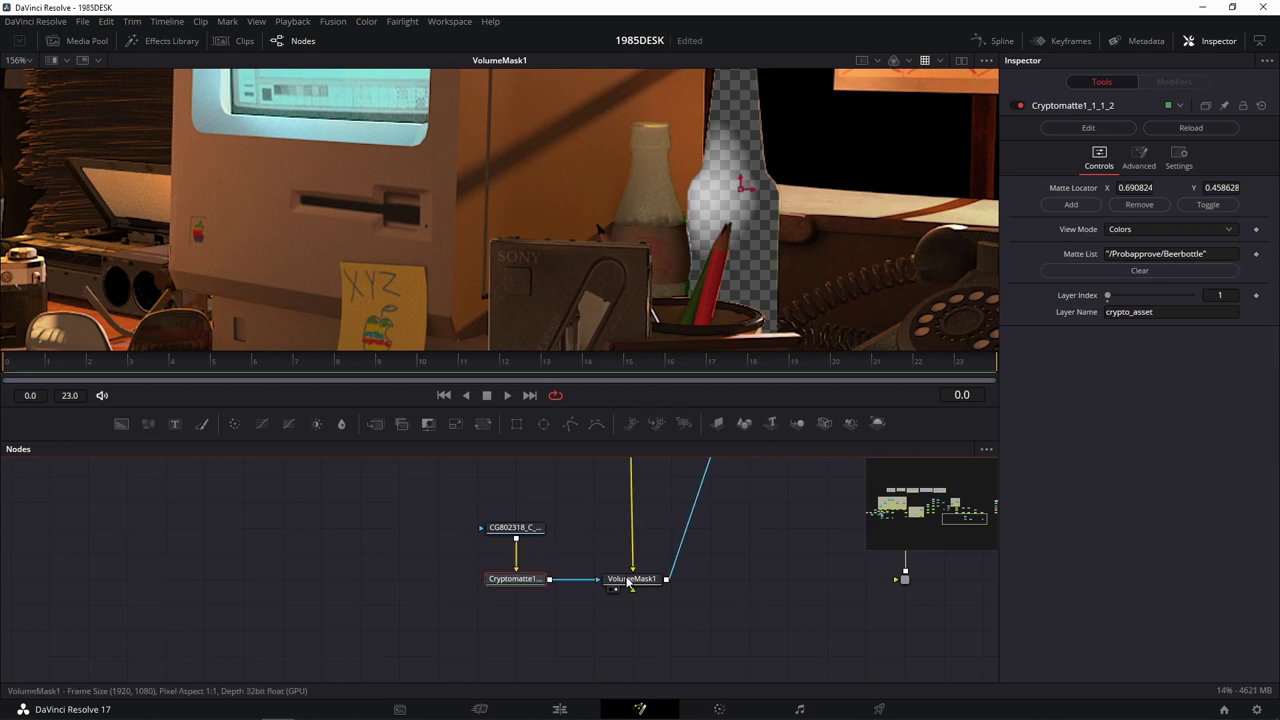
{"action": "left_click", "coordinate": [1179, 134]}
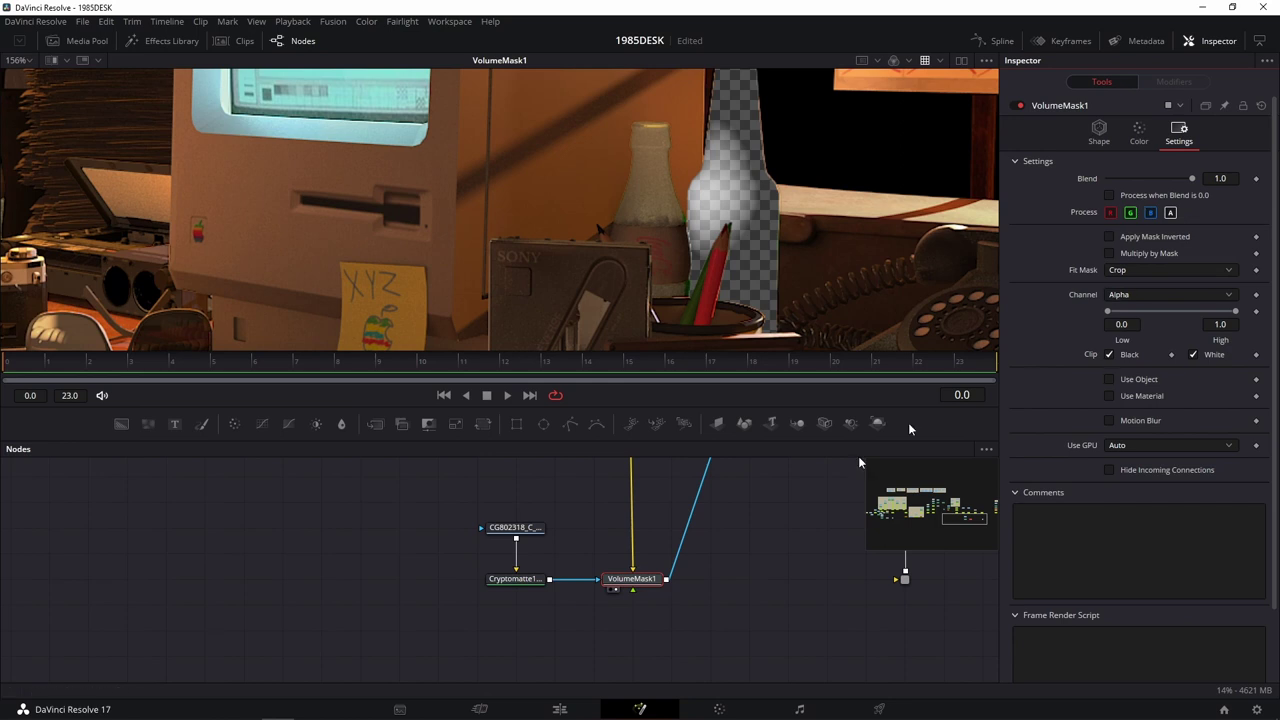
Show Cryptomatte1 in Matte view mode and remove the beer bottle from the matte.
{"action": "left_click", "coordinate": [515, 578]}
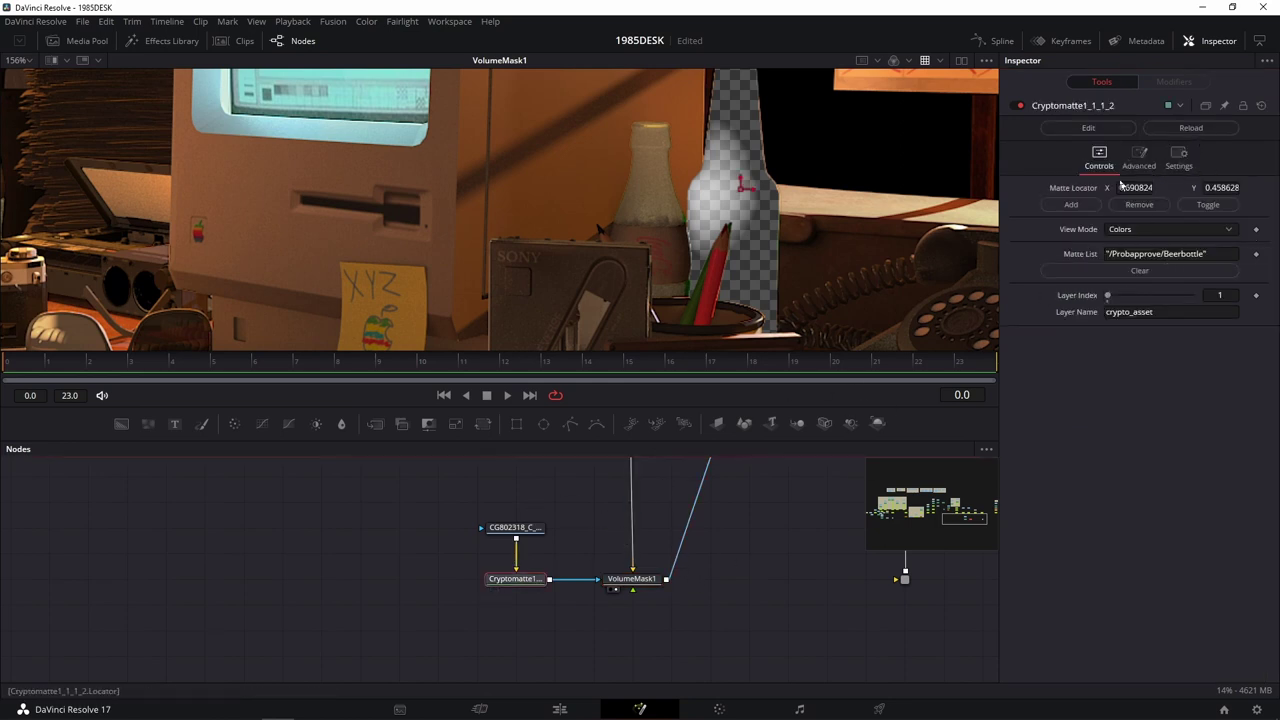
{"action": "left_click", "coordinate": [1127, 230]}
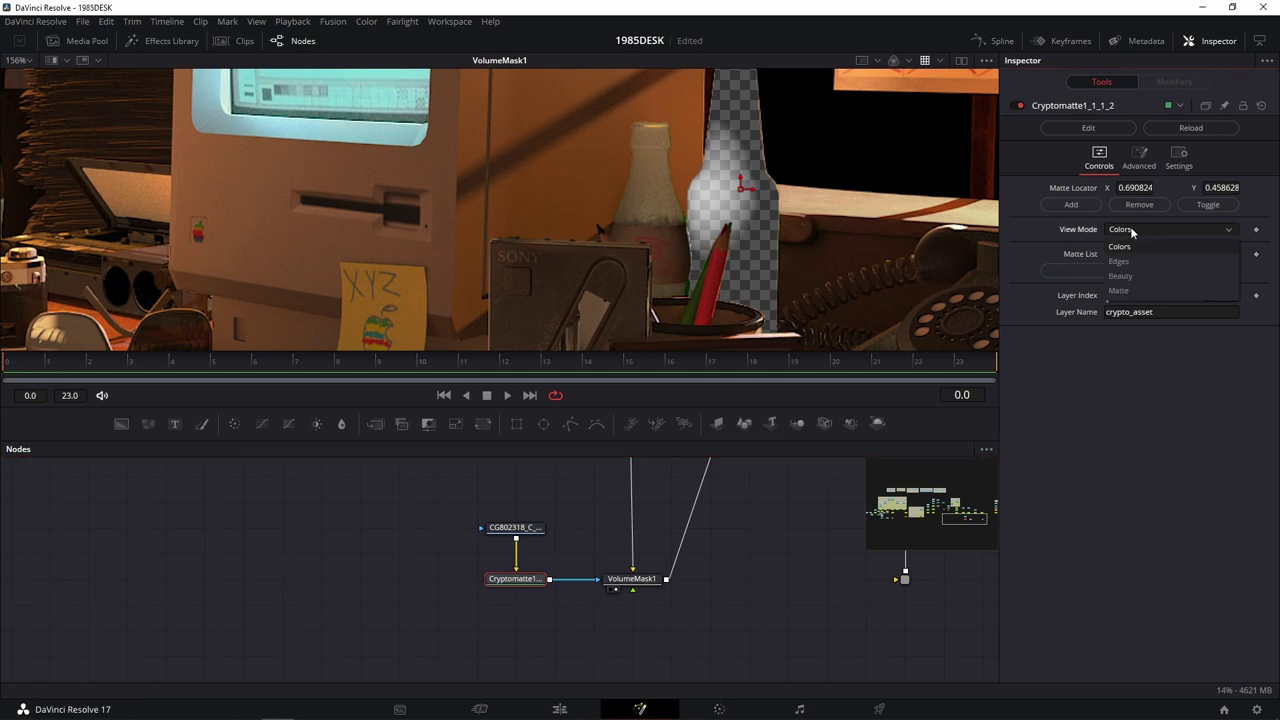
{"action": "left_click", "coordinate": [1149, 293]}
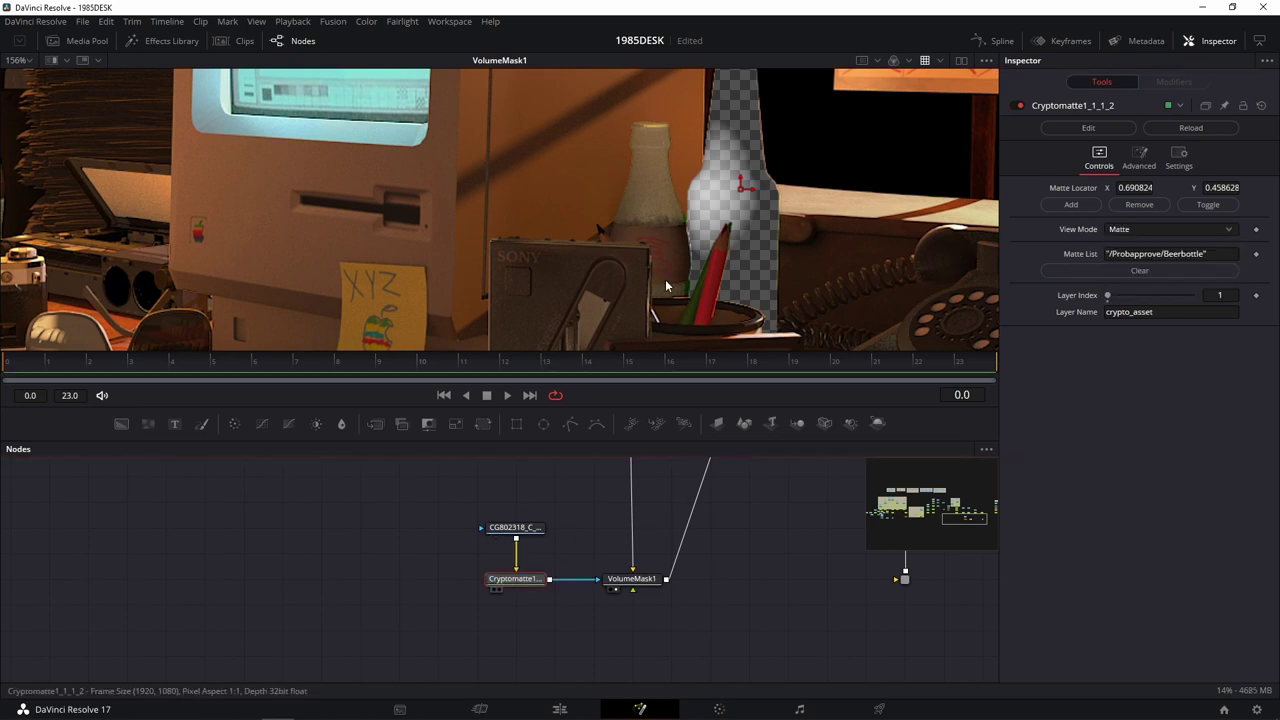
{"action": "left_click_drag", "start_coordinate": [514, 575], "coordinate": [665, 279]}
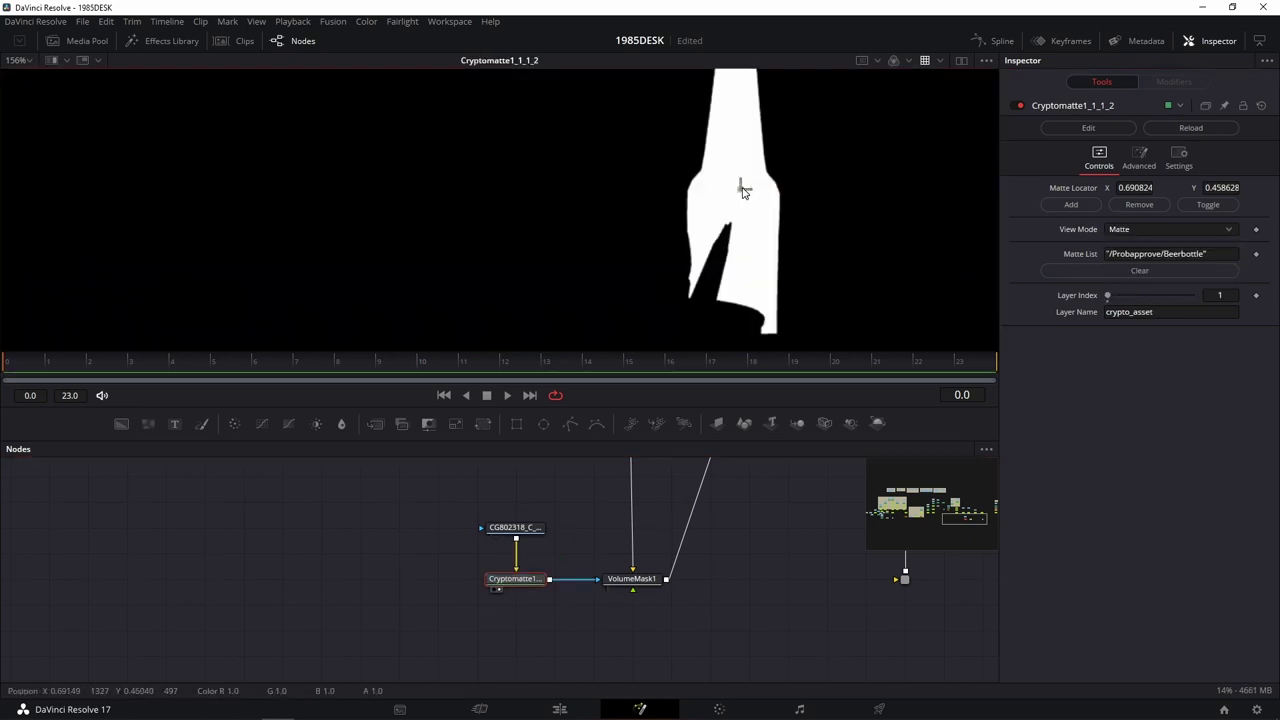
{"action": "mouse_move", "coordinate": [745, 188]}
{"action": "left_mouse_down"}
{"action": "mouse_move", "coordinate": [651, 220]}
{"action": "mouse_move", "coordinate": [757, 214]}
{"action": "left_mouse_up"}
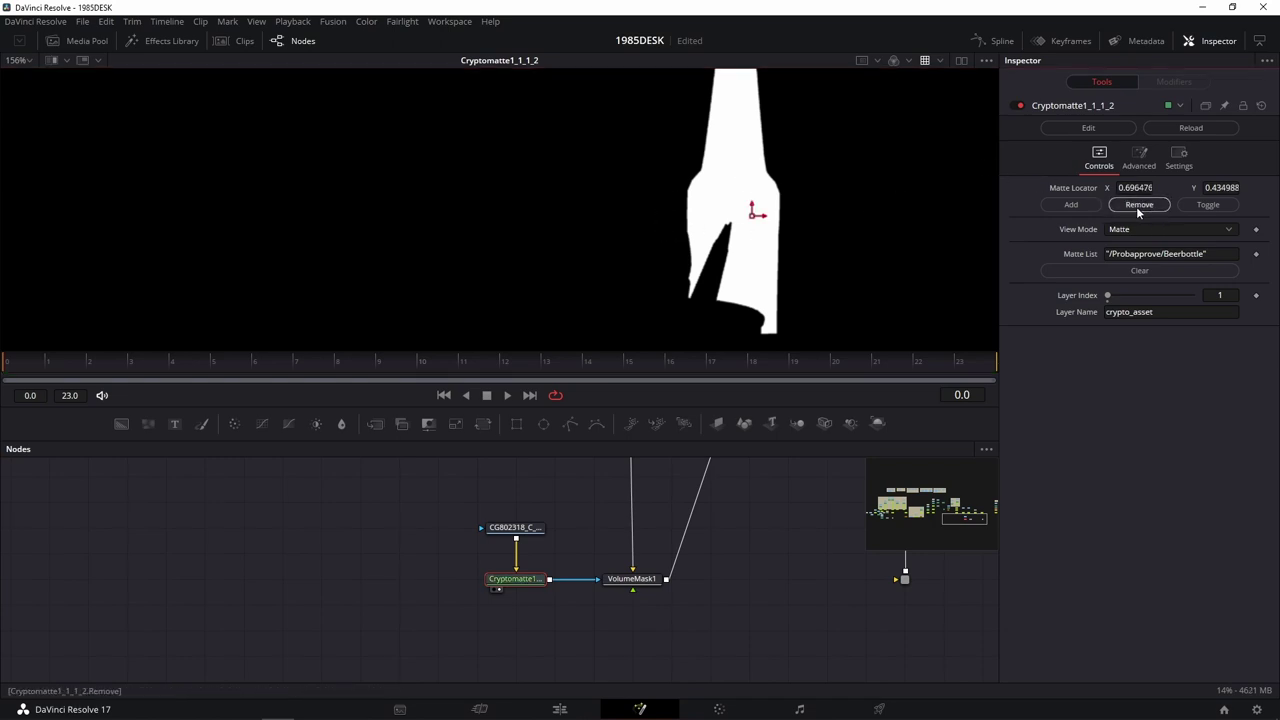
{"action": "left_click", "coordinate": [756, 230]}
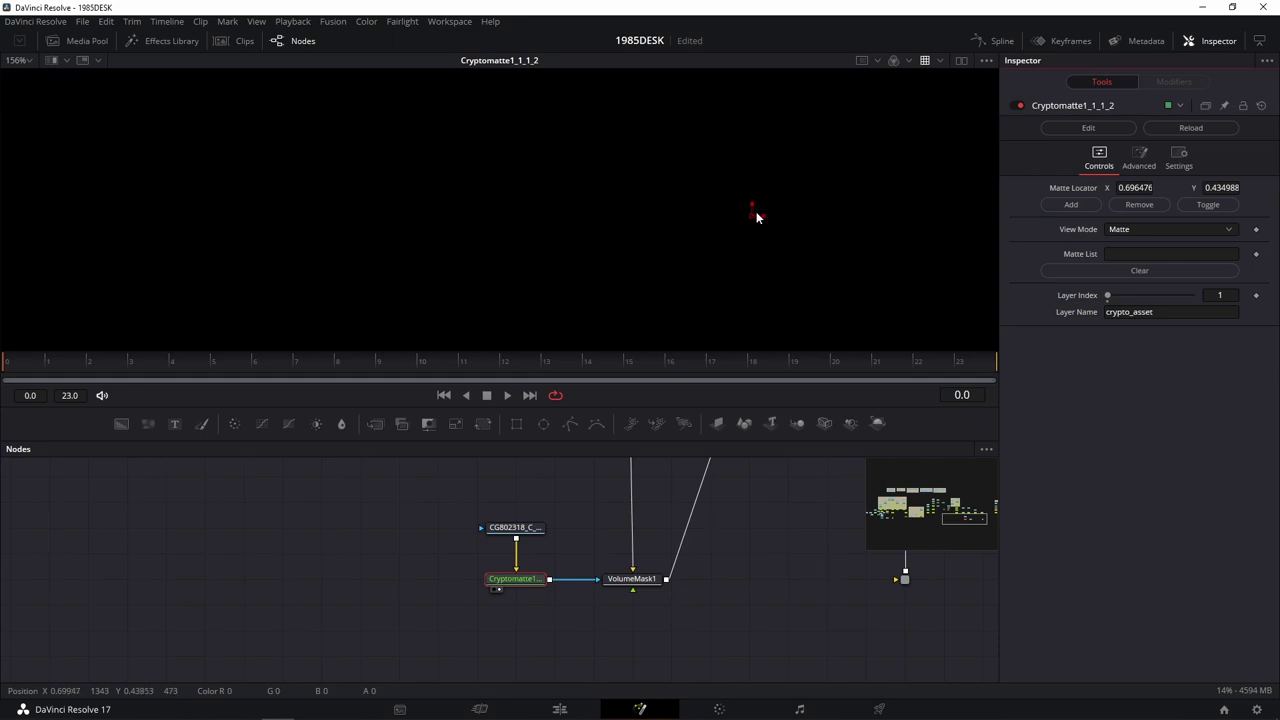
{"action": "left_click_drag", "start_coordinate": [757, 217], "coordinate": [755, 219]}
Return to Colors view, add the white Coke bottle to the matte, and view VolumeMask1's result.
{"action": "left_click", "coordinate": [1125, 230]}
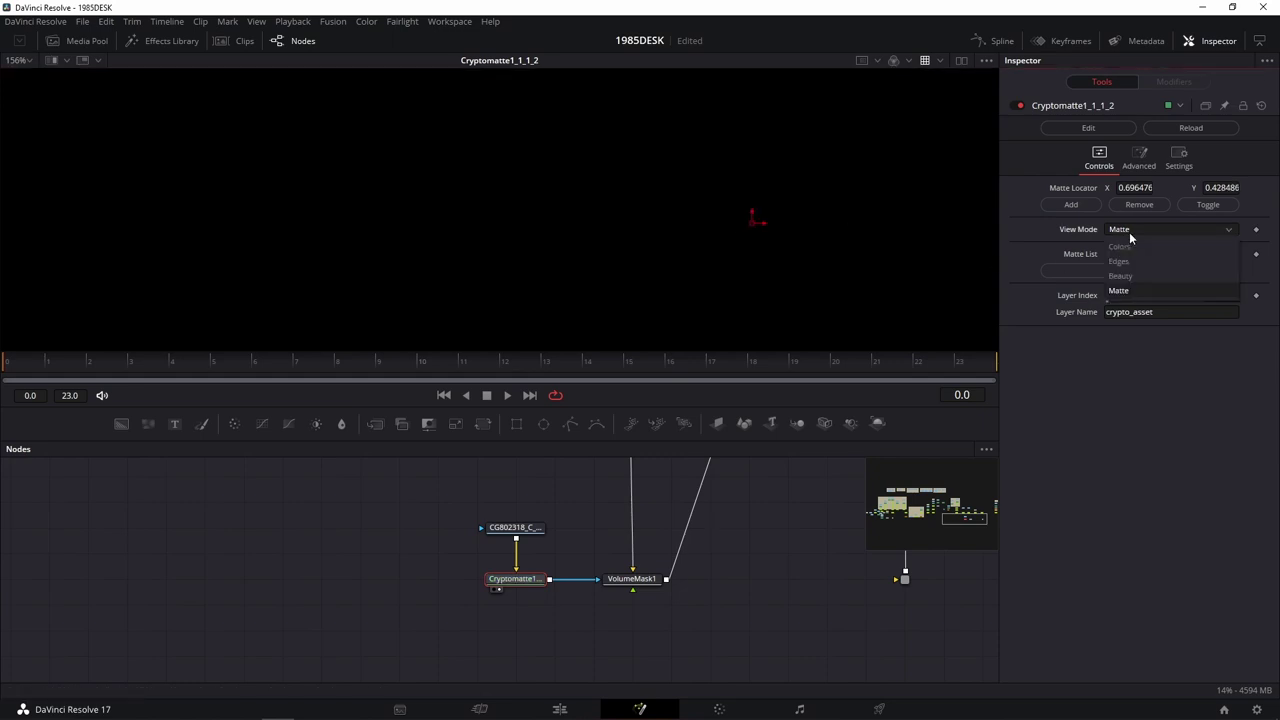
{"action": "left_click", "coordinate": [1128, 246]}
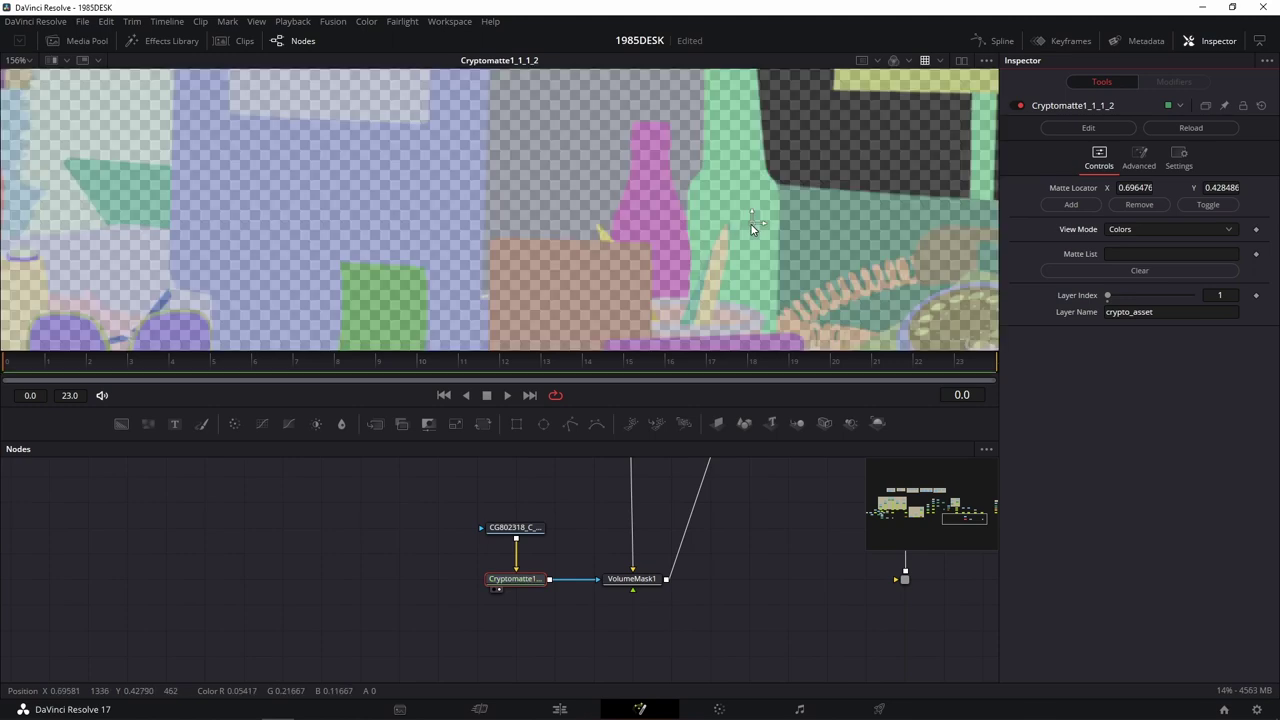
{"action": "left_click_drag", "start_coordinate": [752, 228], "coordinate": [660, 205]}
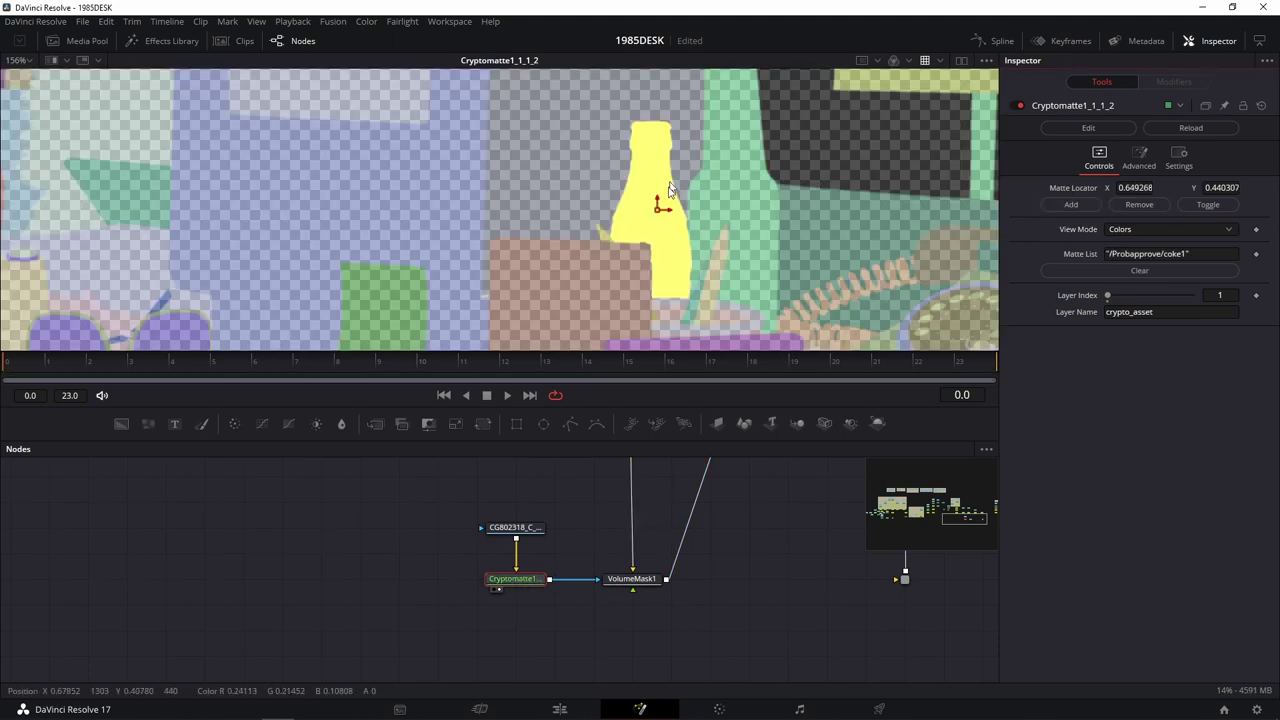
{"action": "left_click_drag", "start_coordinate": [632, 578], "coordinate": [724, 279]}
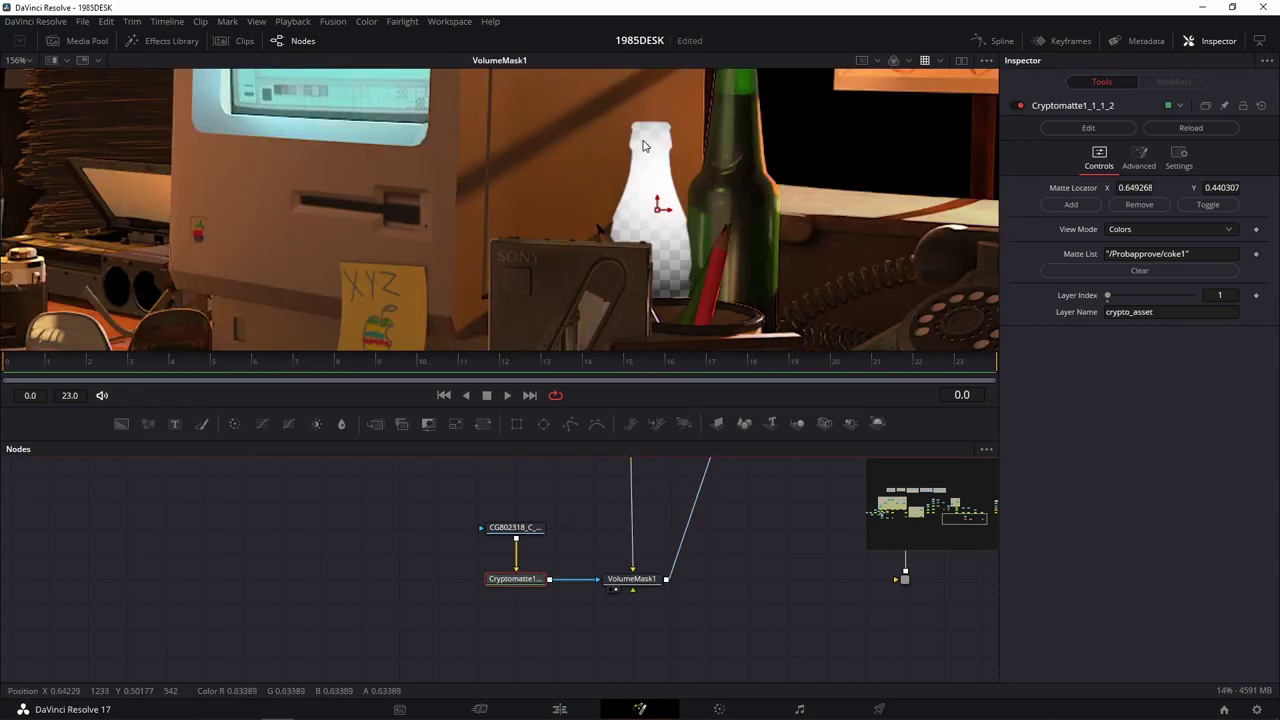
{"action": "left_click", "coordinate": [632, 578]}
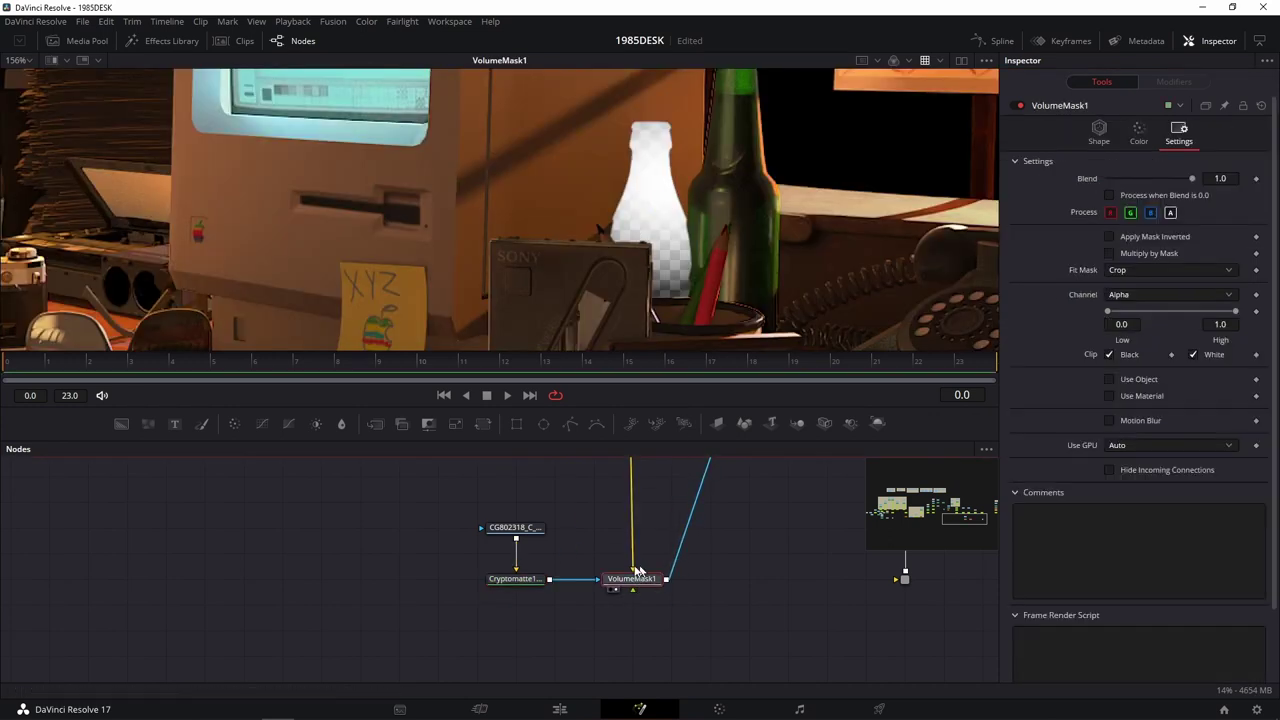
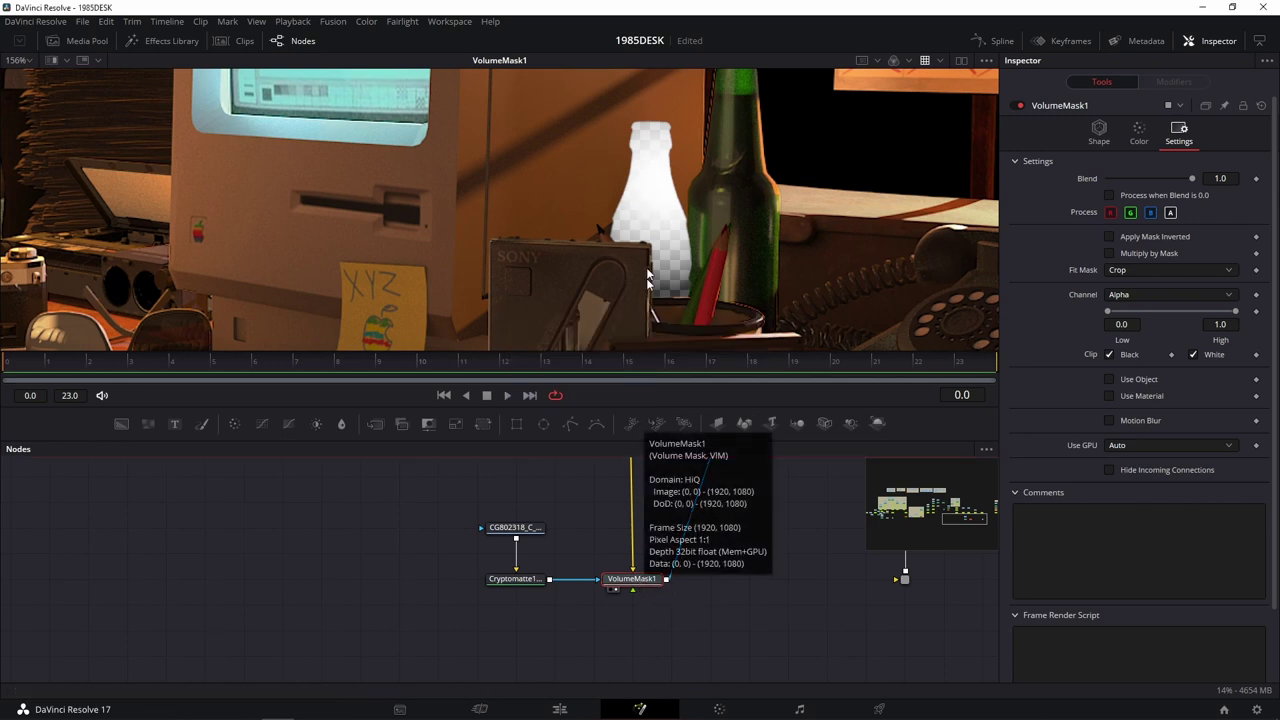
Detach the blue mask link from Shader1 and show the Shader result in the viewer.
{"action": "scroll", "coordinate": [700, 607], "scroll_direction": "up", "scroll_amount": 2}
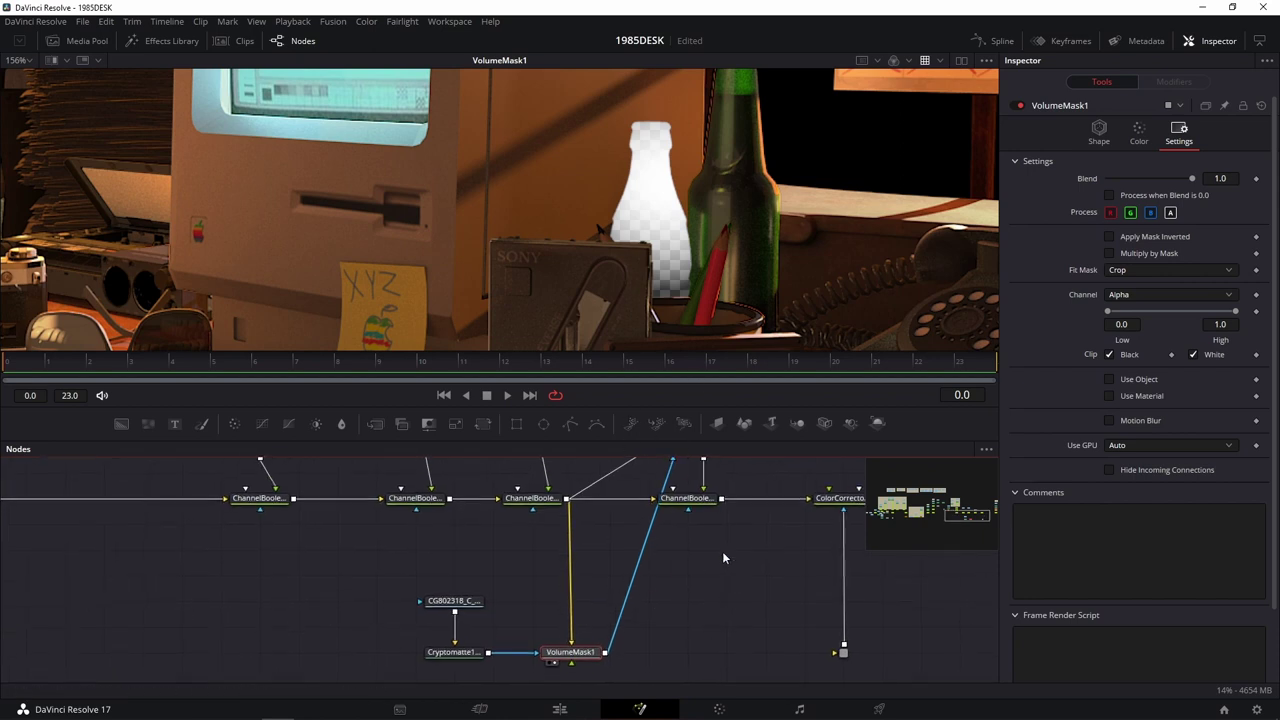
{"action": "scroll", "coordinate": [645, 509], "scroll_direction": "up", "scroll_amount": 2}
{"action": "left_click_drag", "start_coordinate": [636, 512], "coordinate": [634, 569]}
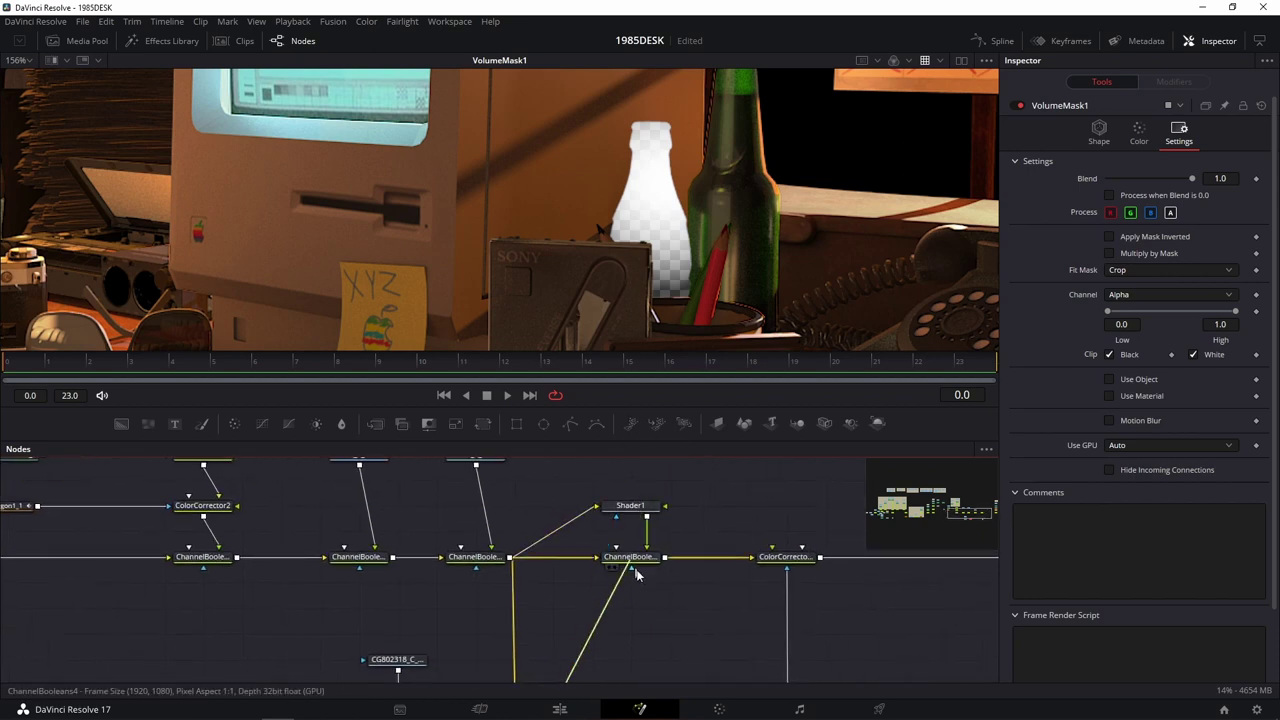
{"action": "left_click_drag", "start_coordinate": [630, 506], "coordinate": [684, 112]}
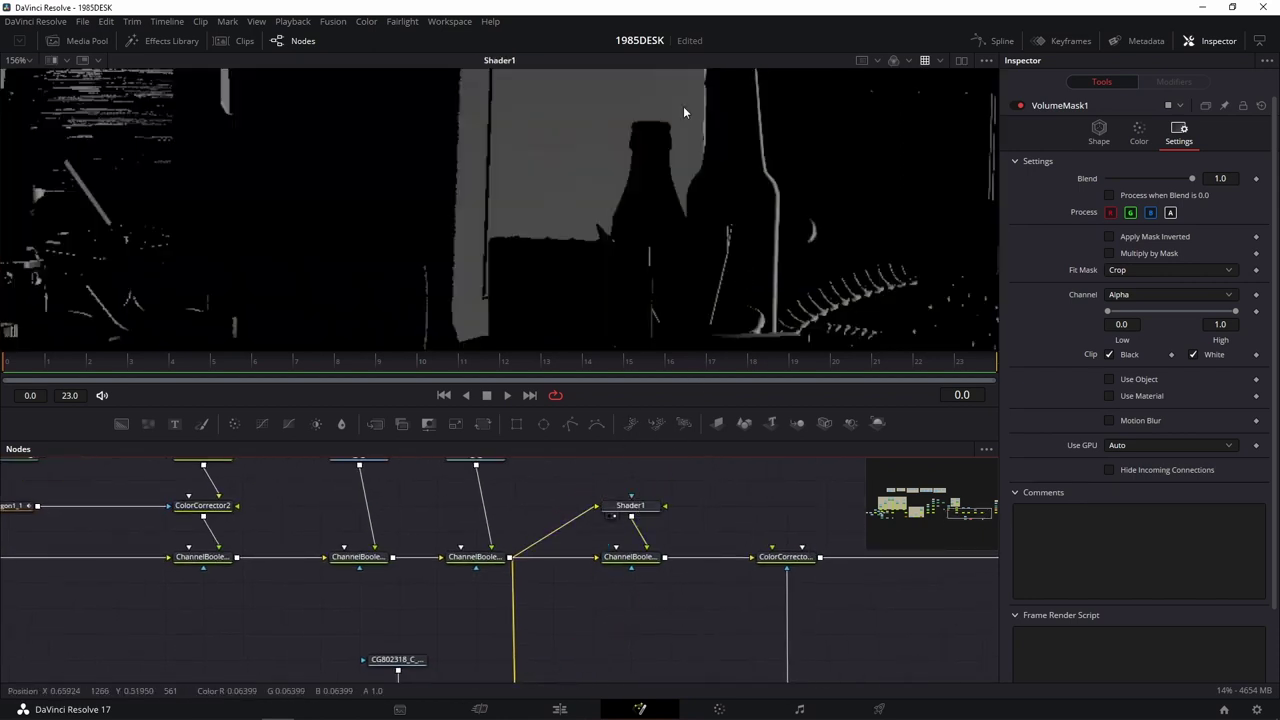
Set Shader1's light to Equator Angle 438.9 and Polar Height 60, then view VolumeMask1.
{"action": "left_click", "coordinate": [645, 506]}
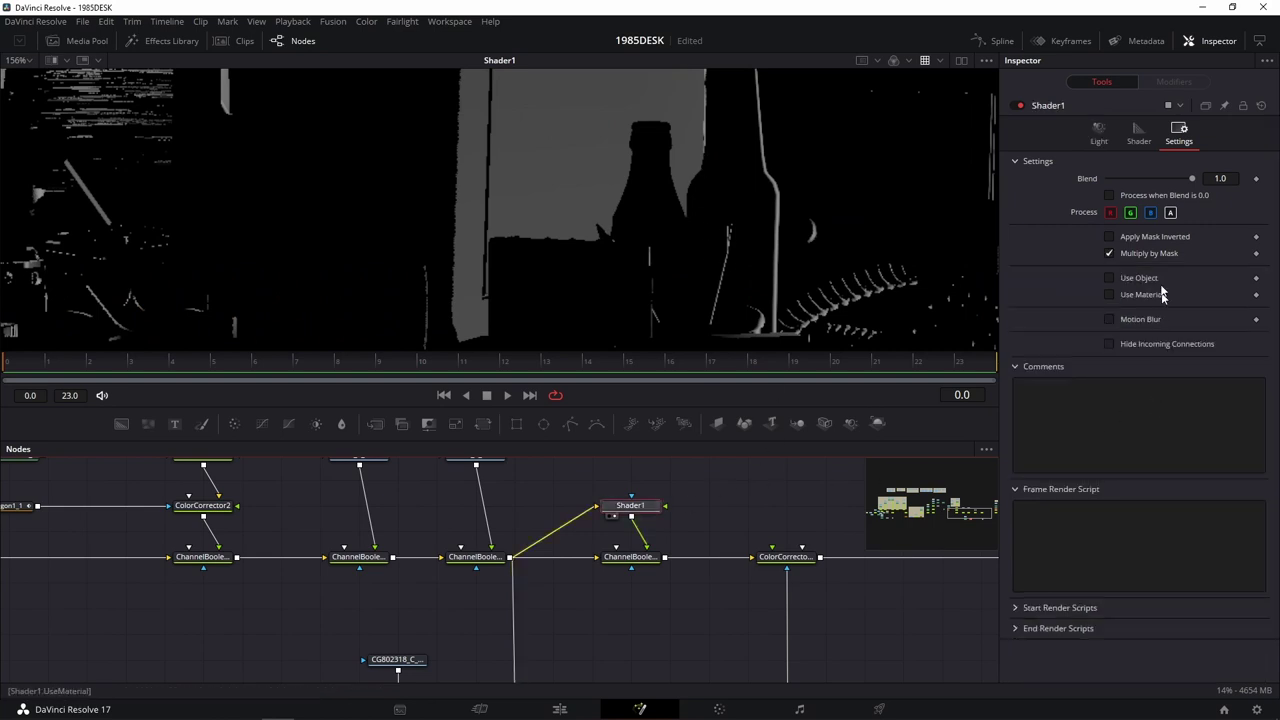
{"action": "left_click", "coordinate": [1099, 133]}
{"action": "mouse_move", "coordinate": [1149, 248]}
{"action": "left_mouse_down"}
{"action": "mouse_move", "coordinate": [1104, 242]}
{"action": "mouse_move", "coordinate": [1186, 265]}
{"action": "left_mouse_up"}
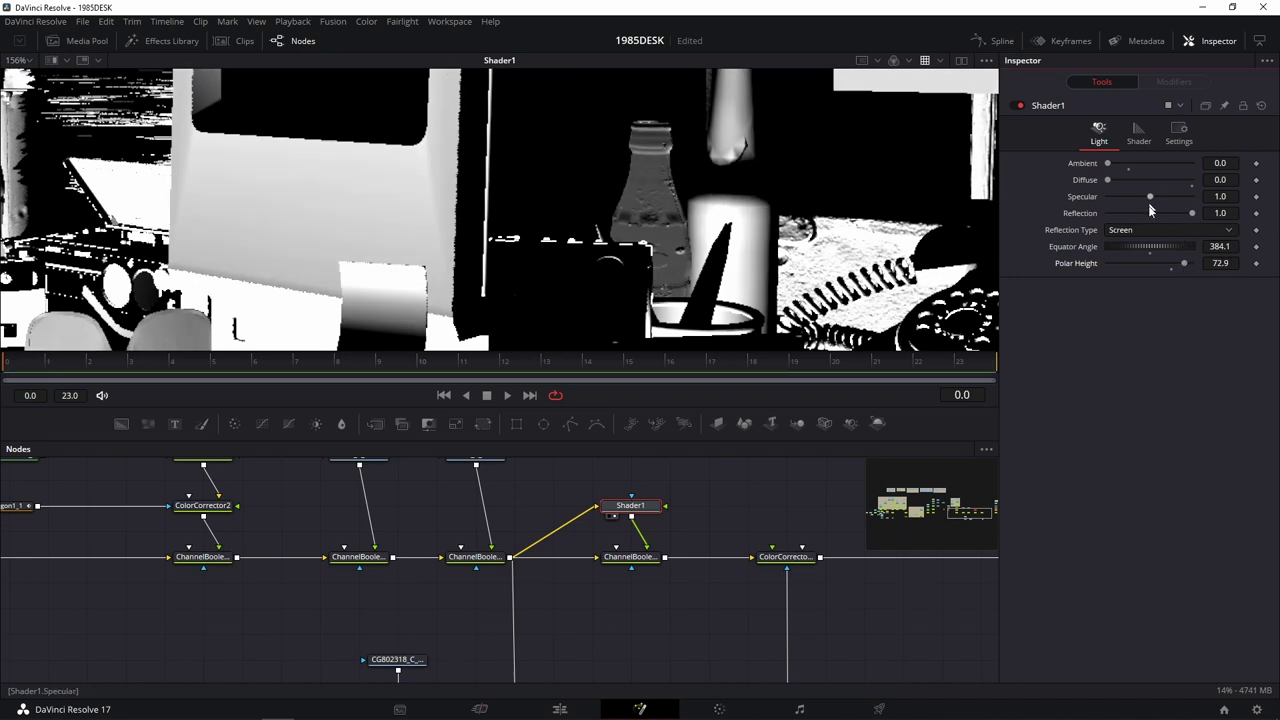
{"action": "mouse_move", "coordinate": [1157, 248]}
{"action": "left_mouse_down"}
{"action": "mouse_move", "coordinate": [1141, 248]}
{"action": "mouse_move", "coordinate": [1167, 246]}
{"action": "mouse_move", "coordinate": [1147, 247]}
{"action": "mouse_move", "coordinate": [1166, 278]}
{"action": "mouse_move", "coordinate": [1104, 260]}
{"action": "mouse_move", "coordinate": [1181, 265]}
{"action": "mouse_move", "coordinate": [1169, 247]}
{"action": "mouse_move", "coordinate": [1178, 266]}
{"action": "left_mouse_up"}
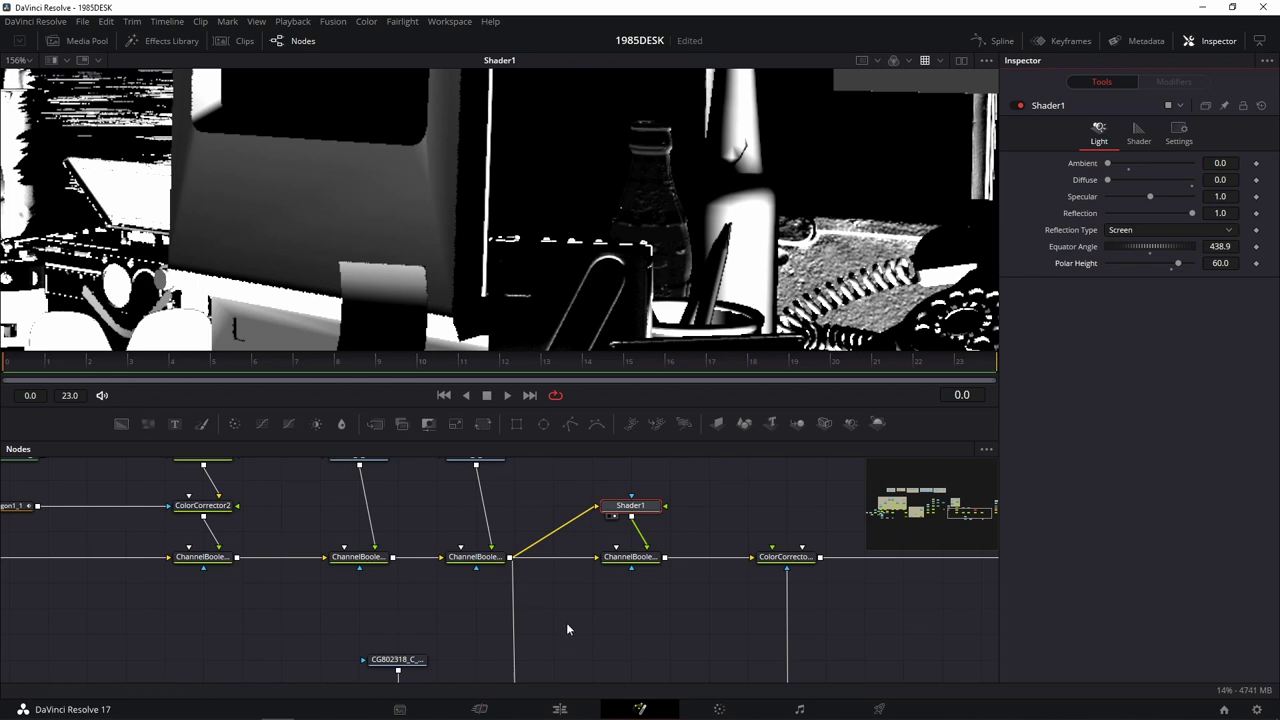
{"action": "mouse_move", "coordinate": [566, 622]}
{"action": "left_mouse_down"}
{"action": "mouse_move", "coordinate": [580, 538]}
{"action": "mouse_move", "coordinate": [613, 575]}
{"action": "left_mouse_up"}
{"action": "left_click", "coordinate": [527, 620]}
{"action": "key", "text": "1"}
Centre the sphere volume mask on the bottle by picking its translation in the viewer.
{"action": "left_click", "coordinate": [490, 674]}
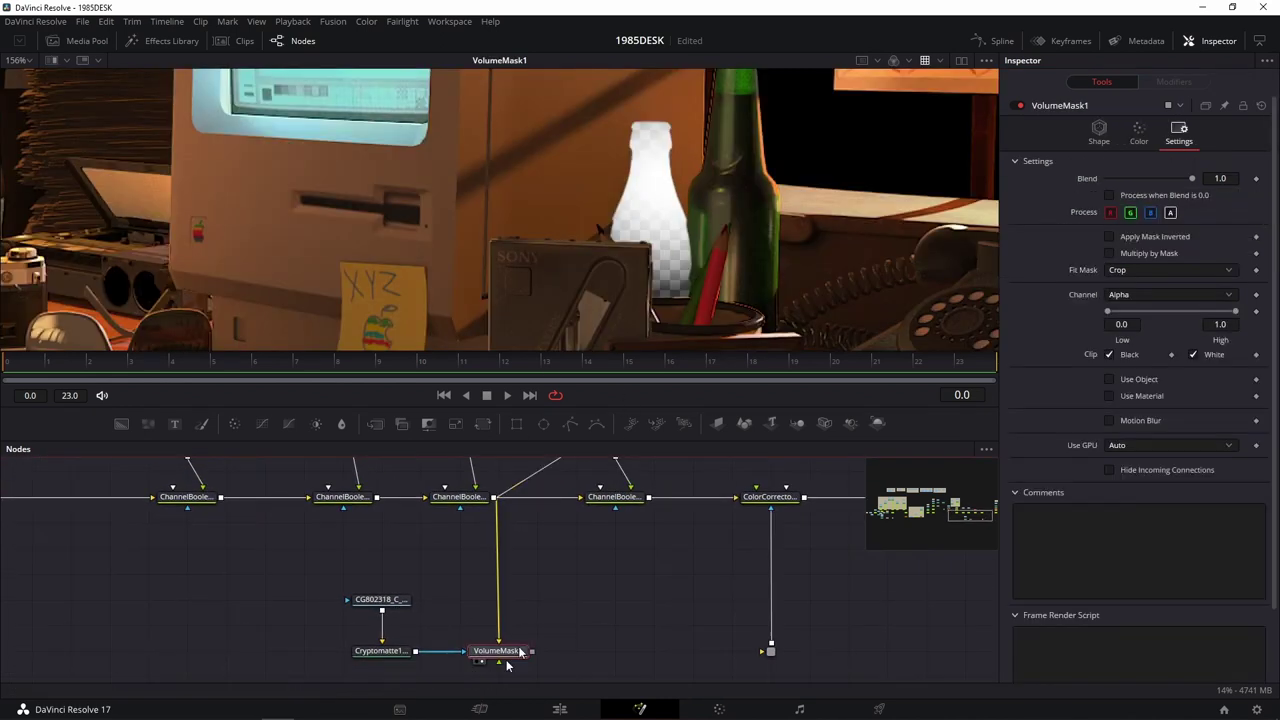
{"action": "left_click", "coordinate": [1099, 130]}
{"action": "left_click_drag", "start_coordinate": [1119, 185], "coordinate": [661, 135]}
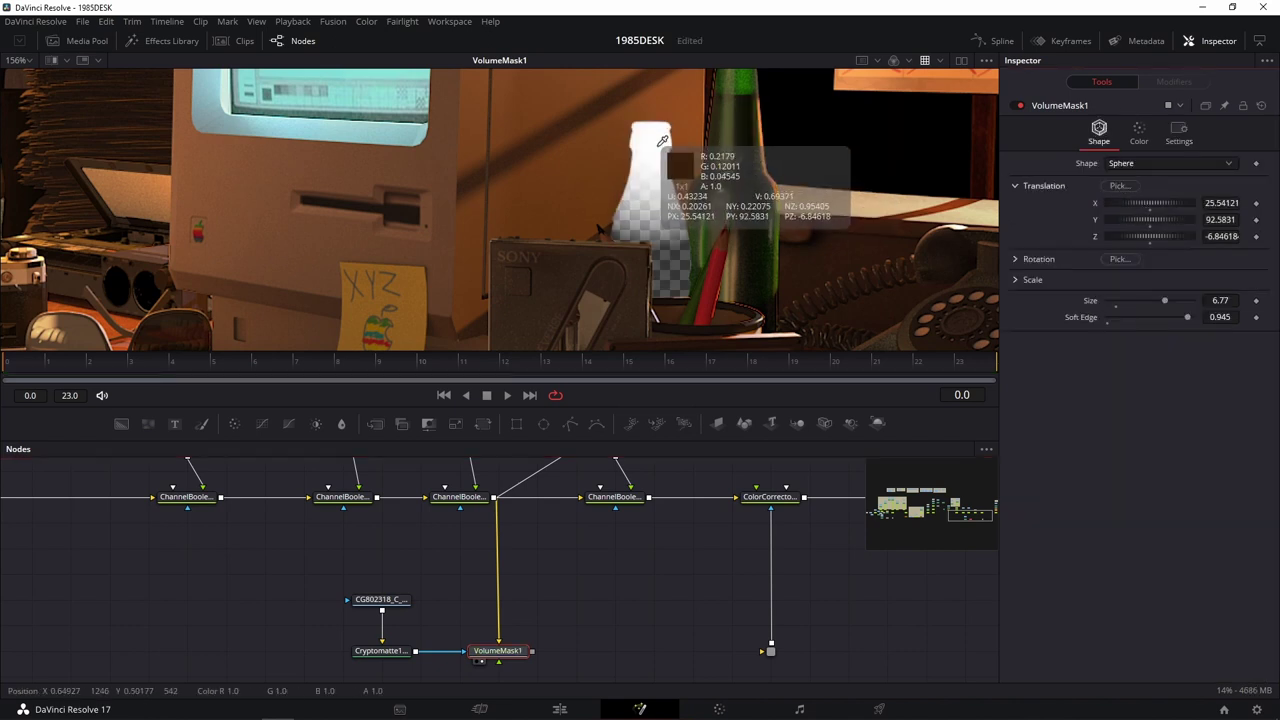
{"action": "left_click_drag", "start_coordinate": [661, 135], "coordinate": [650, 190]}
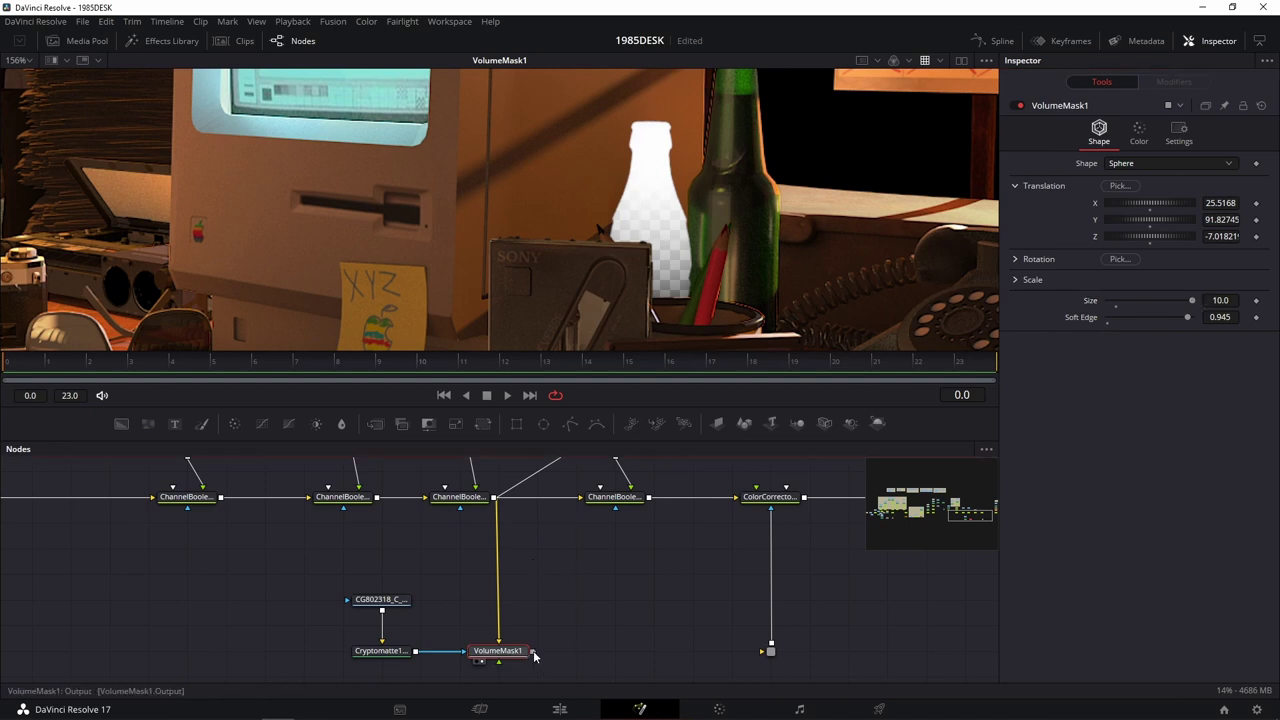
Use VolumeMask1 as ChannelBooleans4's effect mask and check both outputs in the viewer.
{"action": "mouse_move", "coordinate": [533, 651]}
{"action": "left_mouse_down"}
{"action": "mouse_move", "coordinate": [635, 502]}
{"action": "mouse_move", "coordinate": [706, 287]}
{"action": "left_mouse_up"}
{"action": "left_click", "coordinate": [686, 533]}
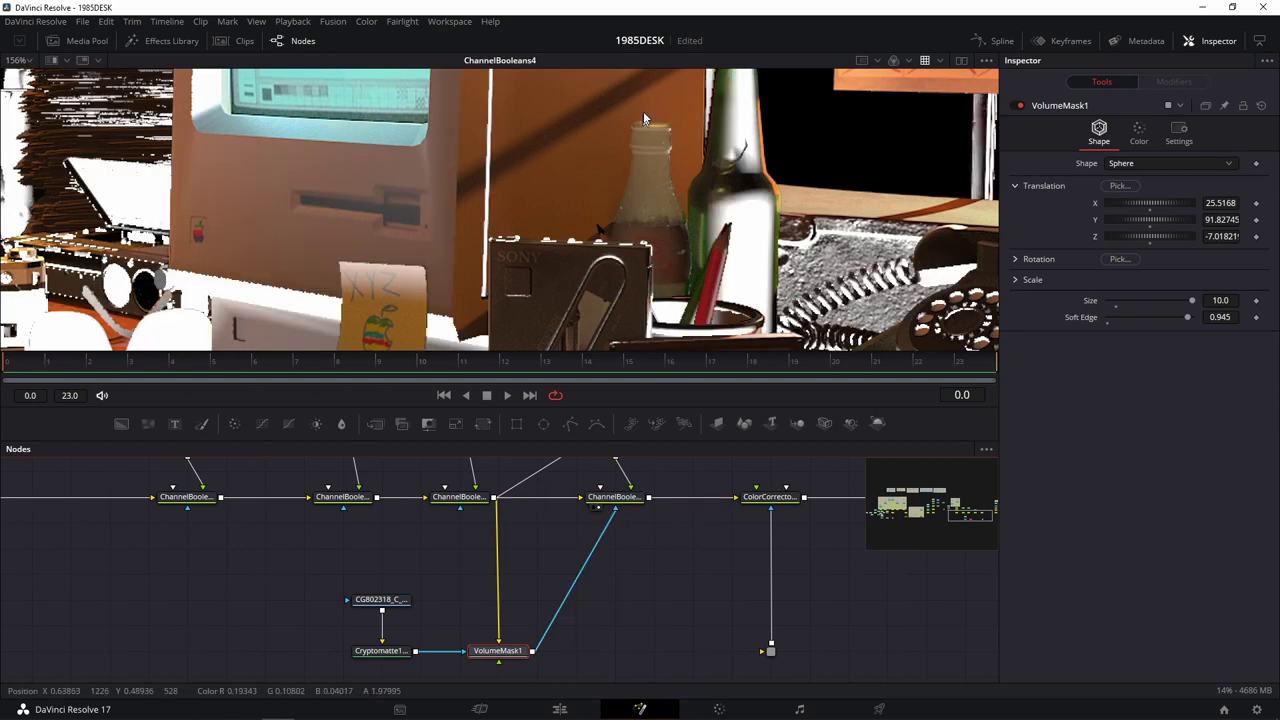
{"action": "left_click", "coordinate": [612, 497]}
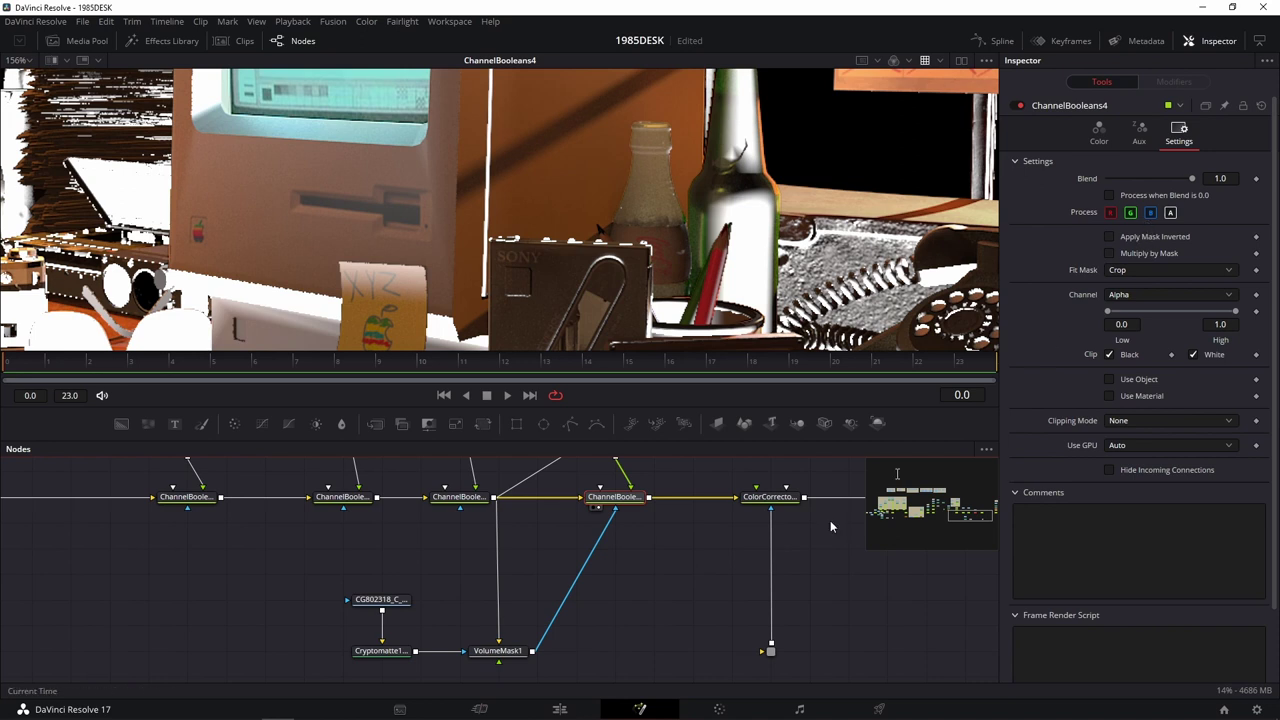
{"action": "left_click", "coordinate": [497, 651]}
{"action": "left_click_drag", "start_coordinate": [497, 651], "coordinate": [651, 308]}
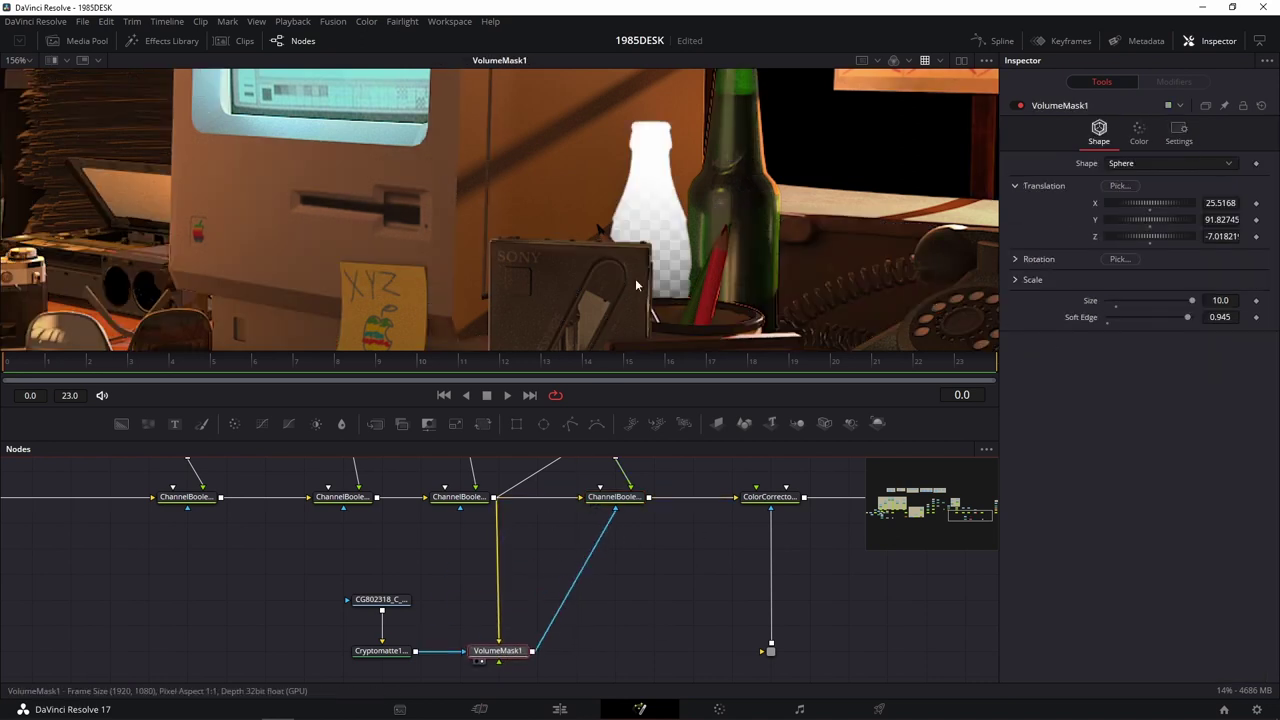
{"action": "left_click", "coordinate": [1139, 133]}
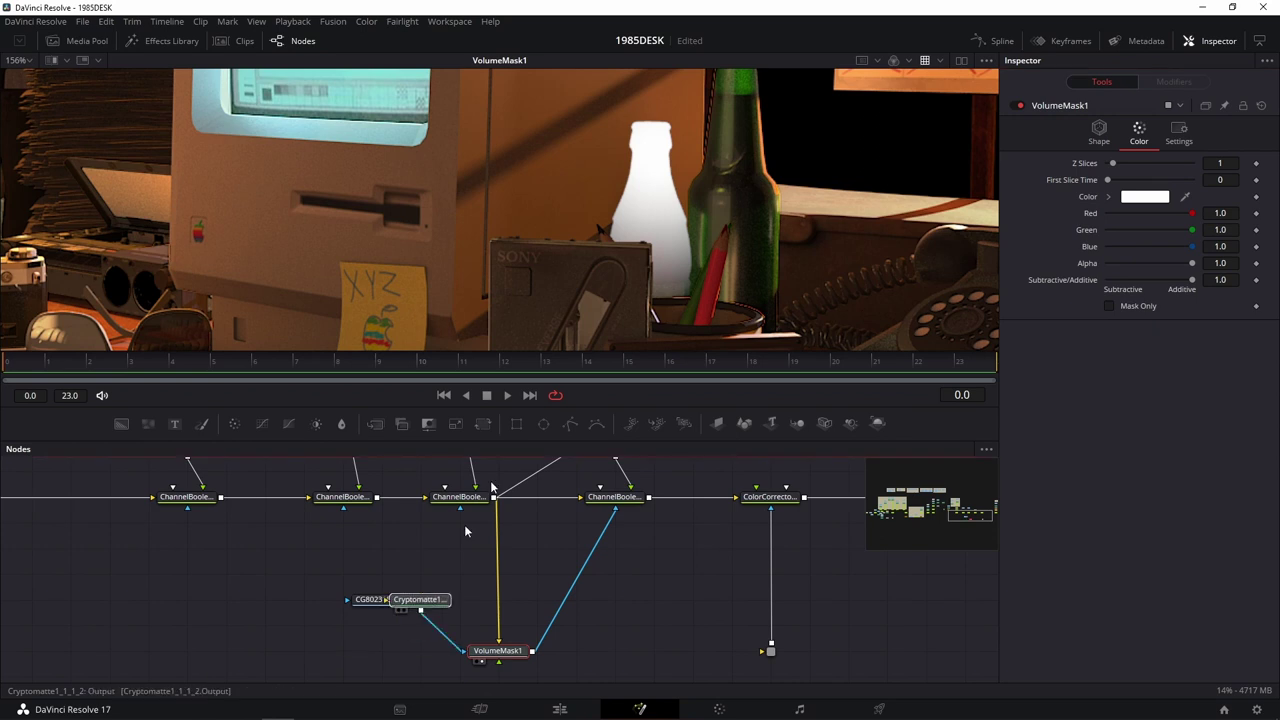
Set the Cryptomatte node's View Mode to Matte.
{"action": "left_click", "coordinate": [362, 661]}
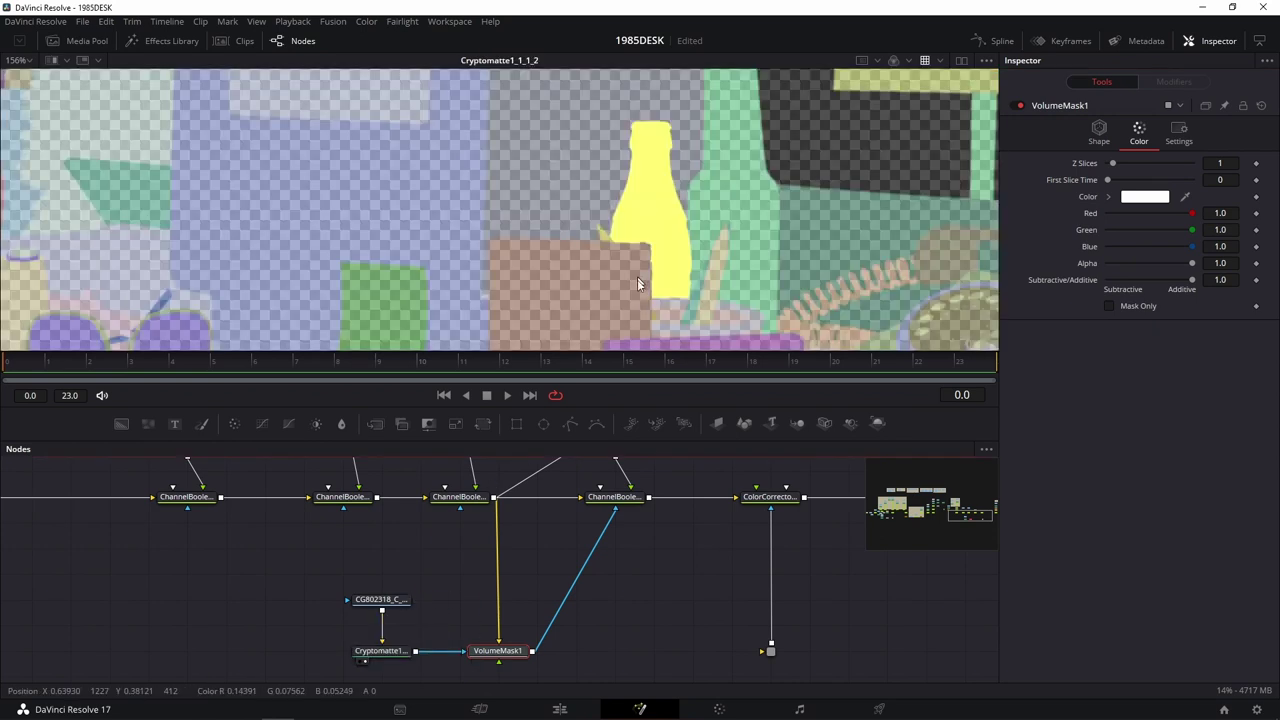
{"action": "left_click", "coordinate": [1082, 140]}
{"action": "left_click", "coordinate": [372, 650]}
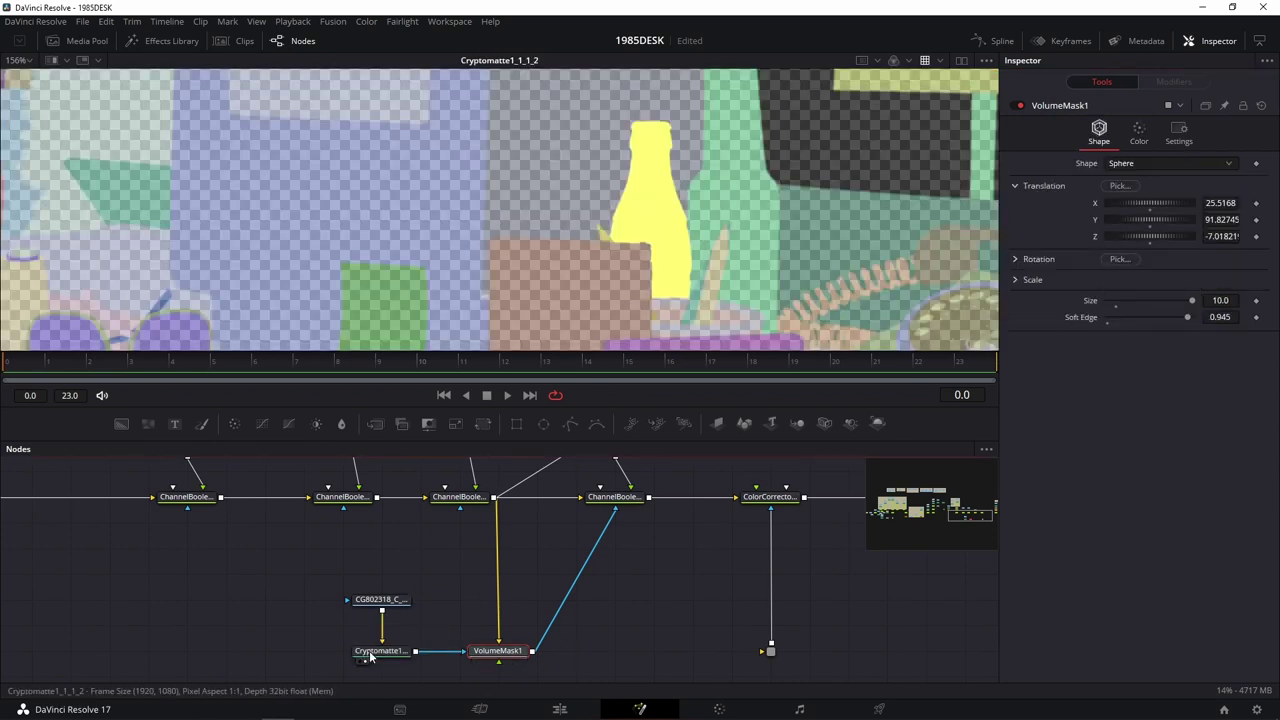
{"action": "left_click", "coordinate": [1142, 229]}
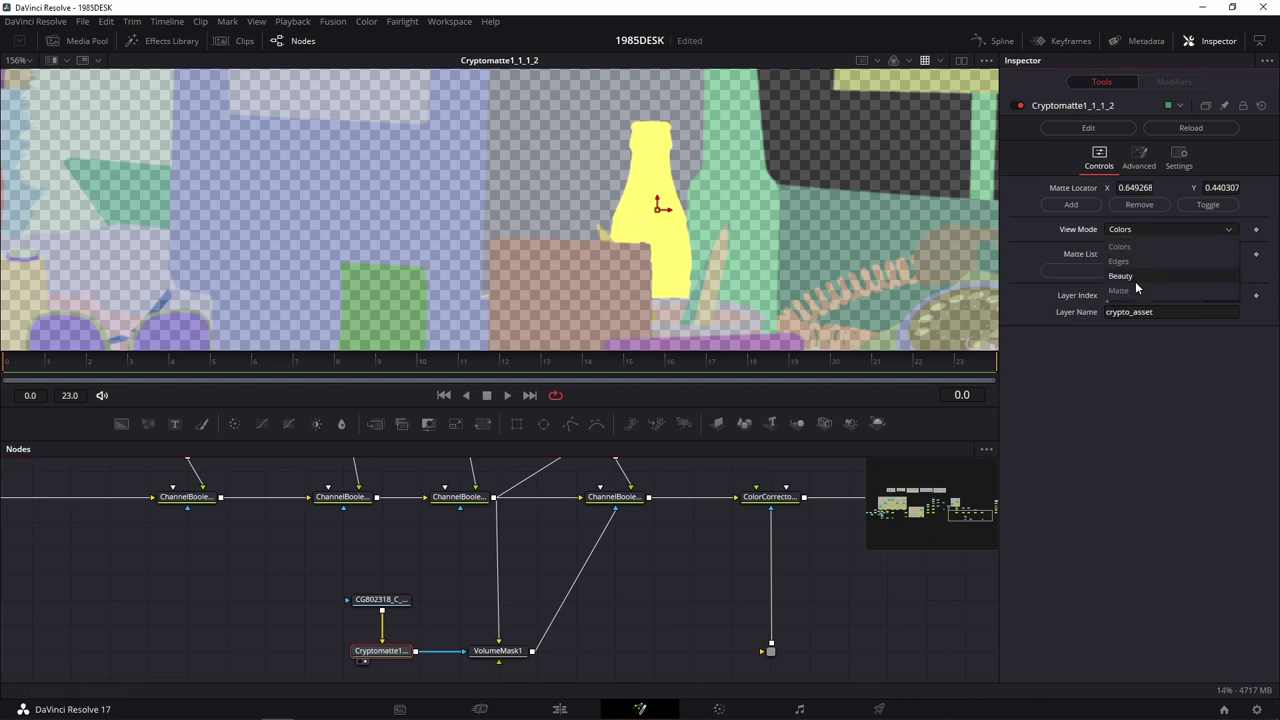
{"action": "left_click", "coordinate": [1135, 279]}
{"action": "key", "text": "1"}
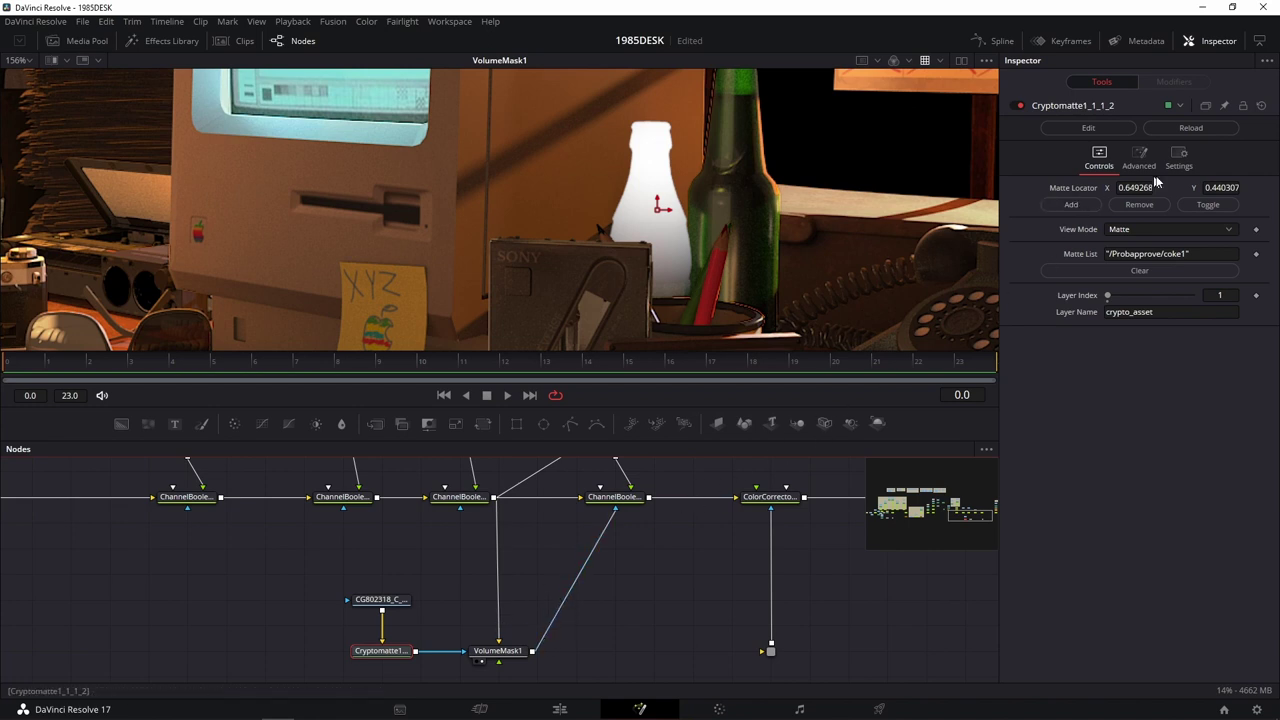
Turn on Mask Only in VolumeMask1's Color settings.
{"action": "left_click", "coordinate": [497, 651]}
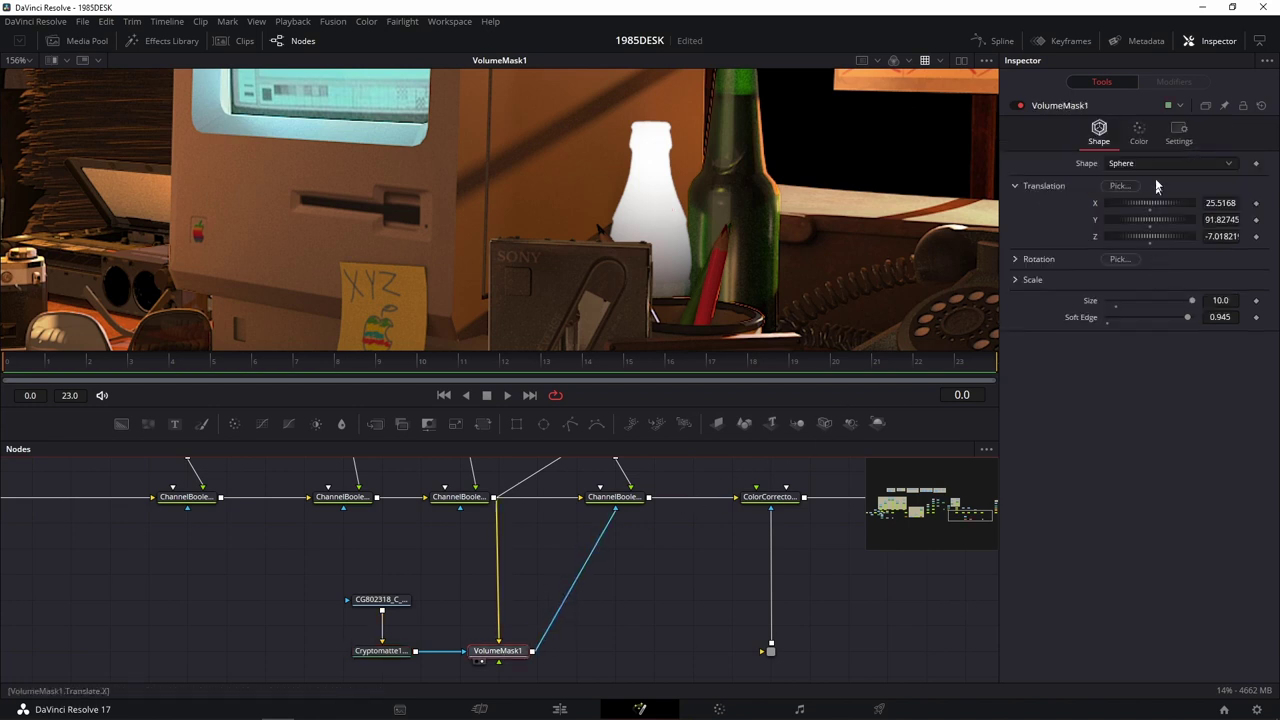
{"action": "left_click", "coordinate": [1140, 132]}
{"action": "left_click", "coordinate": [1136, 308]}
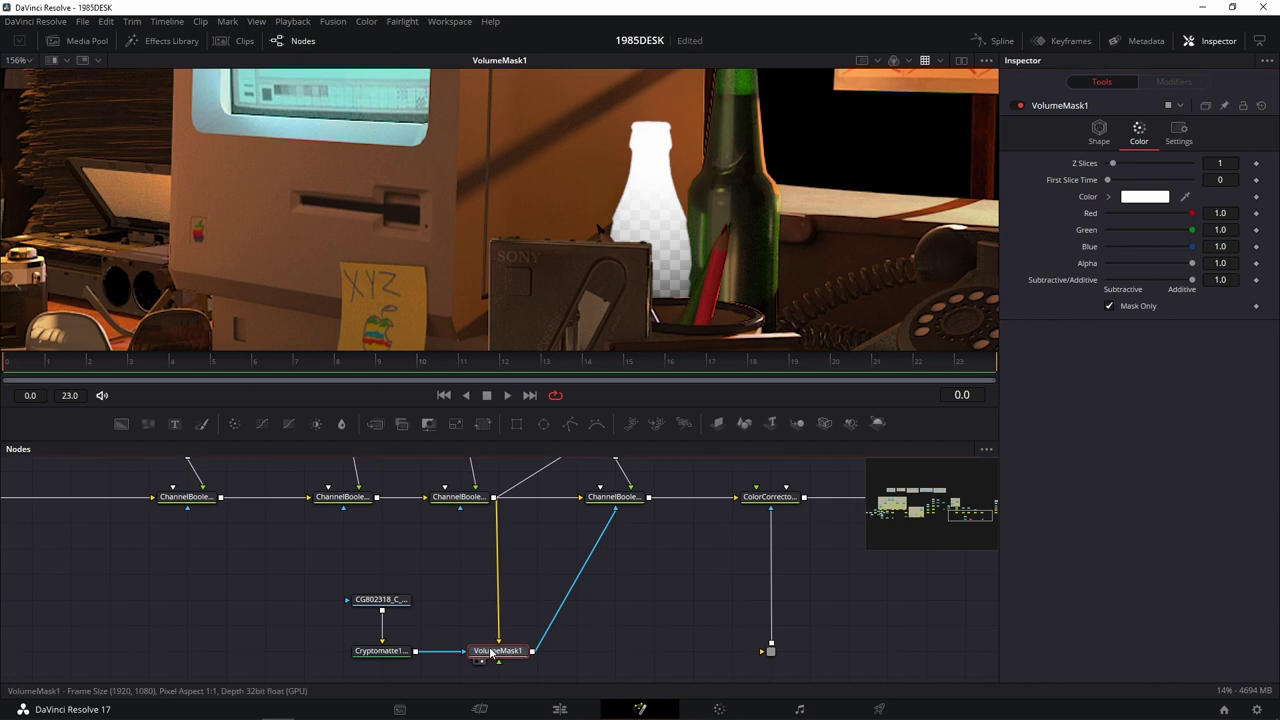
Unlink the Cryptomatte from VolumeMask1's mask input and view its white bottle matte.
{"action": "left_click_drag", "start_coordinate": [464, 650], "coordinate": [460, 679]}
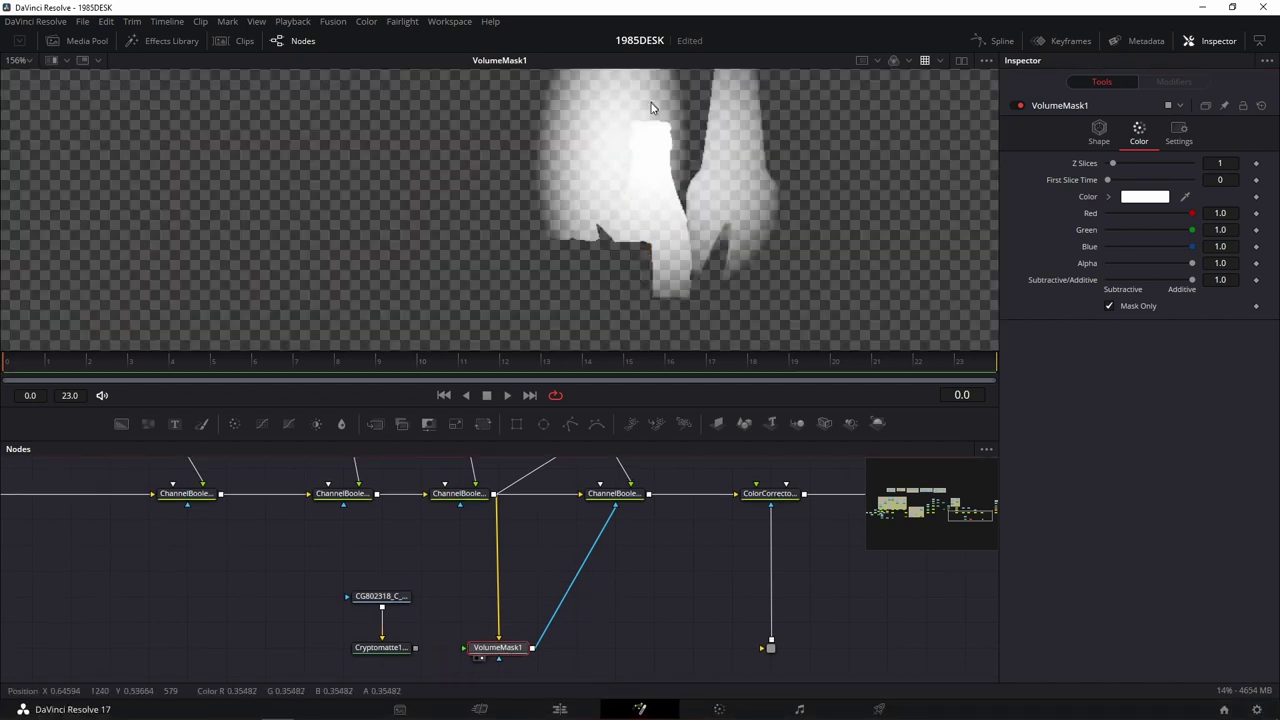
{"action": "left_click_drag", "start_coordinate": [392, 647], "coordinate": [555, 290]}
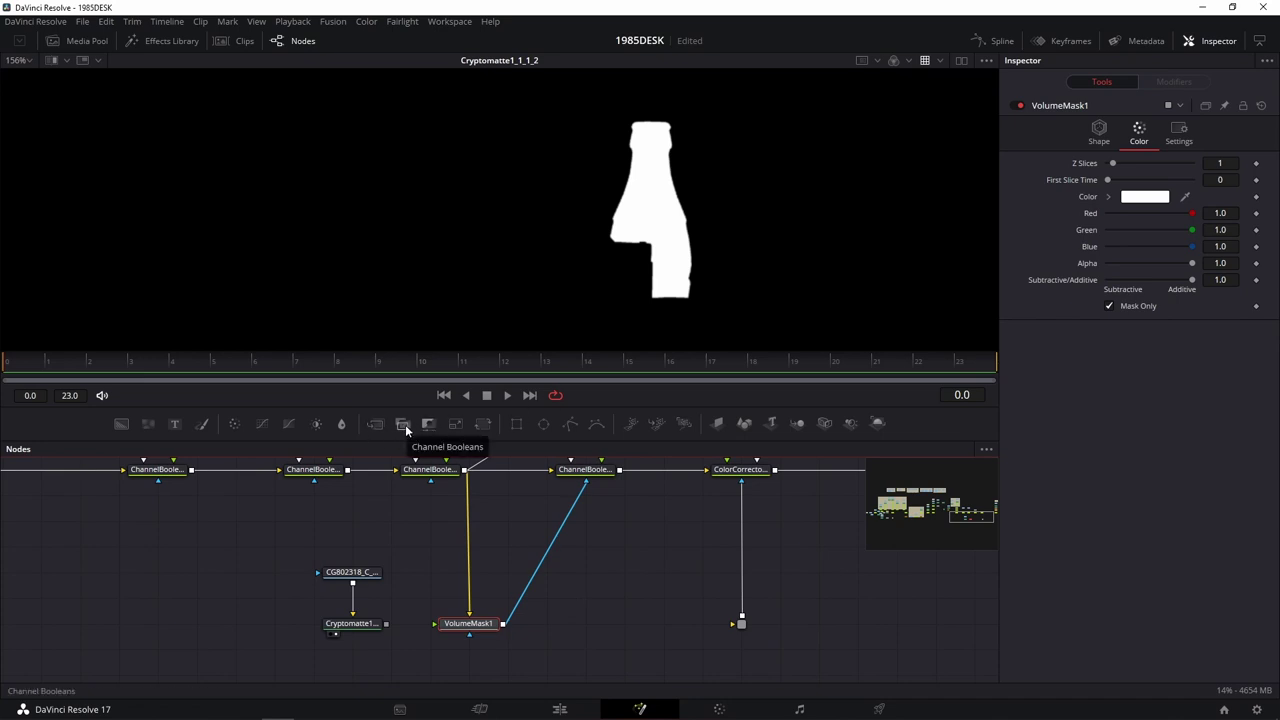
Add ChannelBooleans5 with VolumeMask1 as background and the Cryptomatte as foreground.
{"action": "left_click_drag", "start_coordinate": [404, 424], "coordinate": [527, 575]}
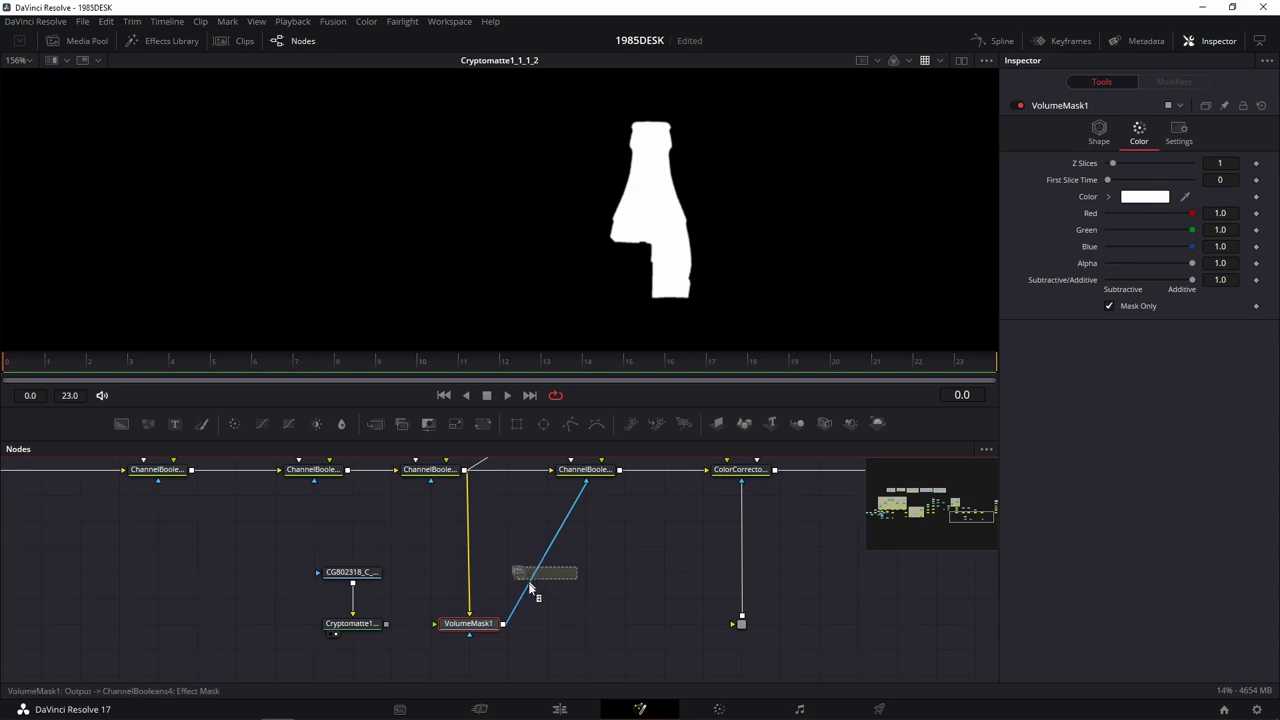
{"action": "mouse_move", "coordinate": [529, 575]}
{"action": "left_mouse_down"}
{"action": "mouse_move", "coordinate": [538, 671]}
{"action": "mouse_move", "coordinate": [541, 649]}
{"action": "mouse_move", "coordinate": [558, 645]}
{"action": "left_mouse_up"}
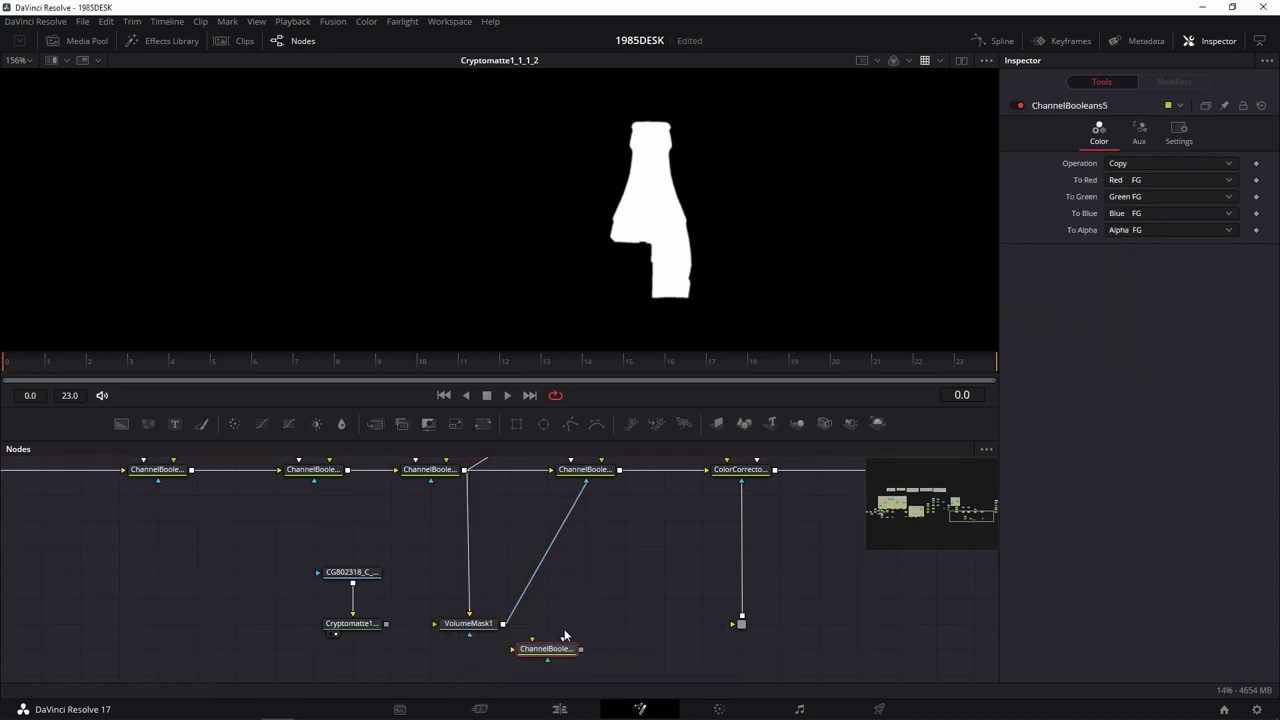
{"action": "mouse_move", "coordinate": [446, 648]}
{"action": "left_mouse_down"}
{"action": "mouse_move", "coordinate": [514, 583]}
{"action": "mouse_move", "coordinate": [613, 588]}
{"action": "left_mouse_up"}
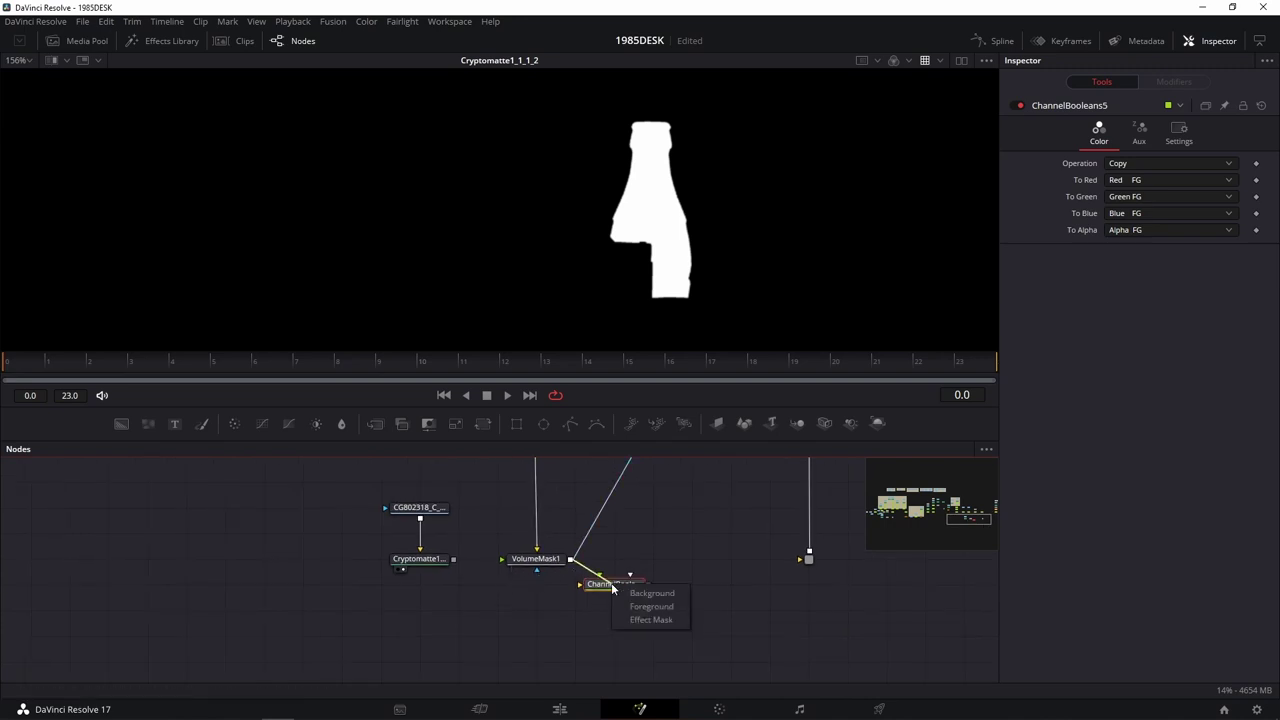
{"action": "left_click", "coordinate": [641, 593]}
{"action": "scroll", "coordinate": [618, 633], "scroll_direction": "up", "scroll_amount": 2}
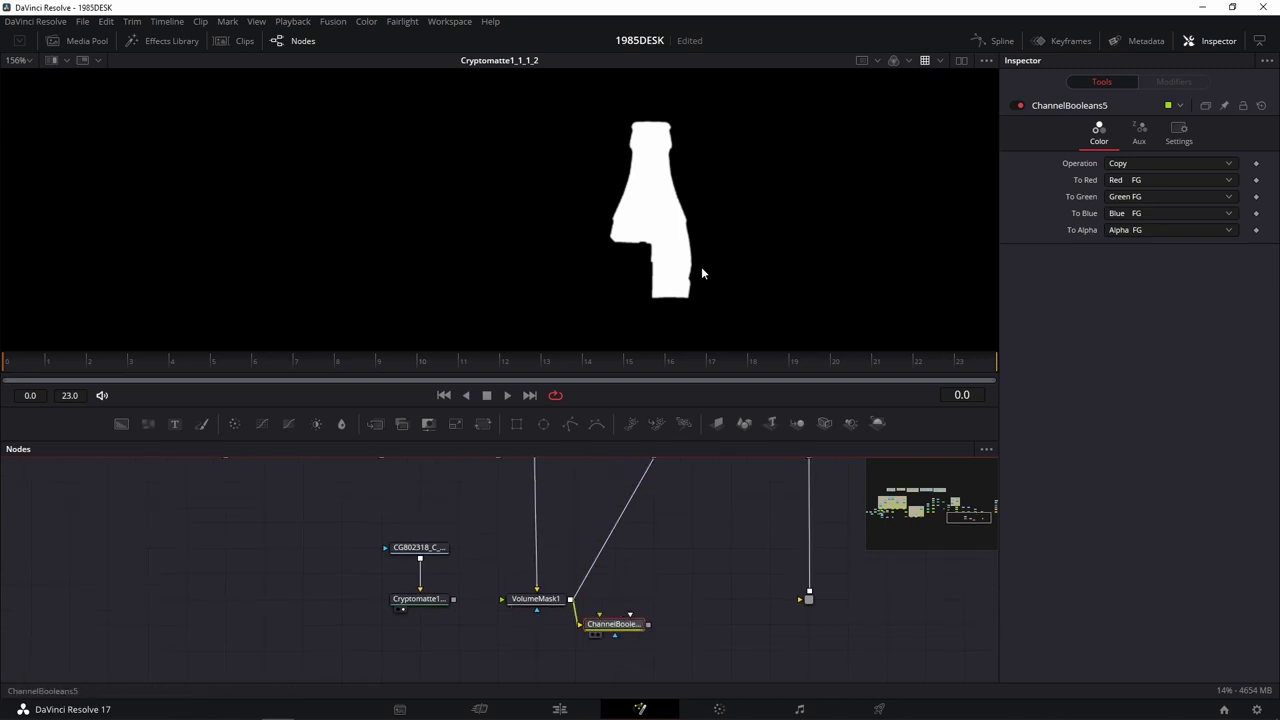
{"action": "key", "text": "1"}
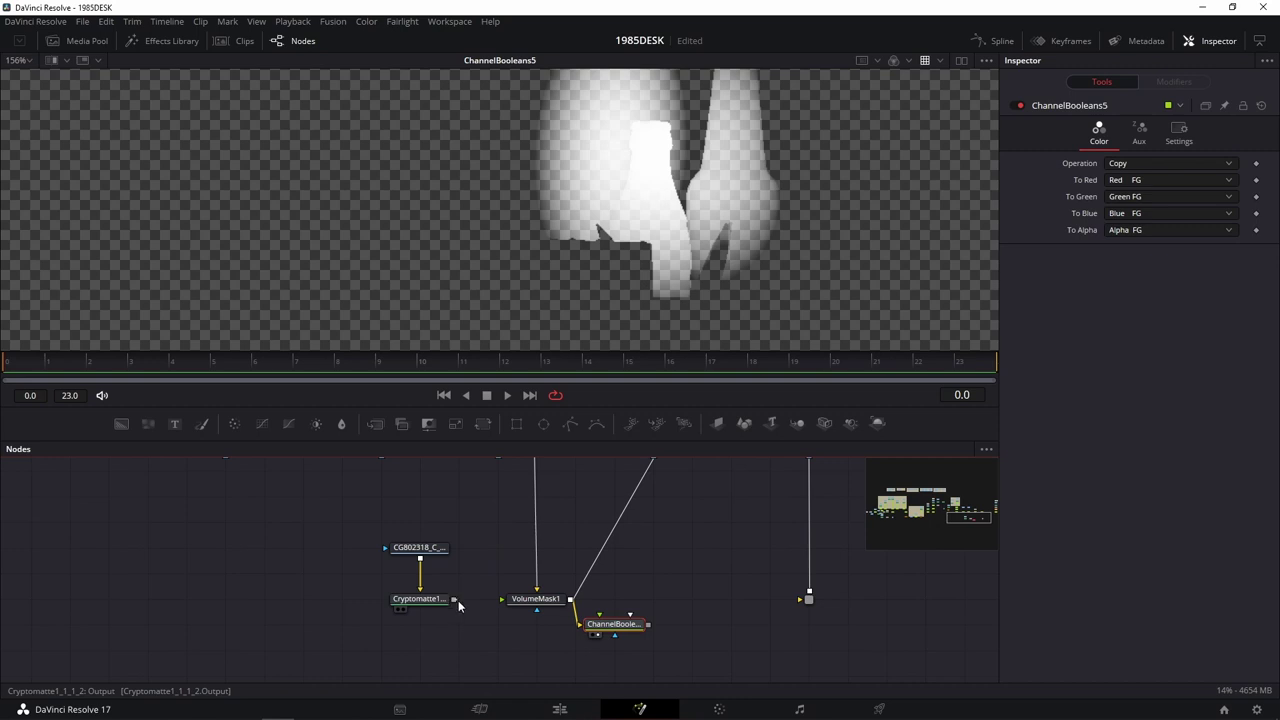
{"action": "left_click_drag", "start_coordinate": [454, 599], "coordinate": [623, 637]}
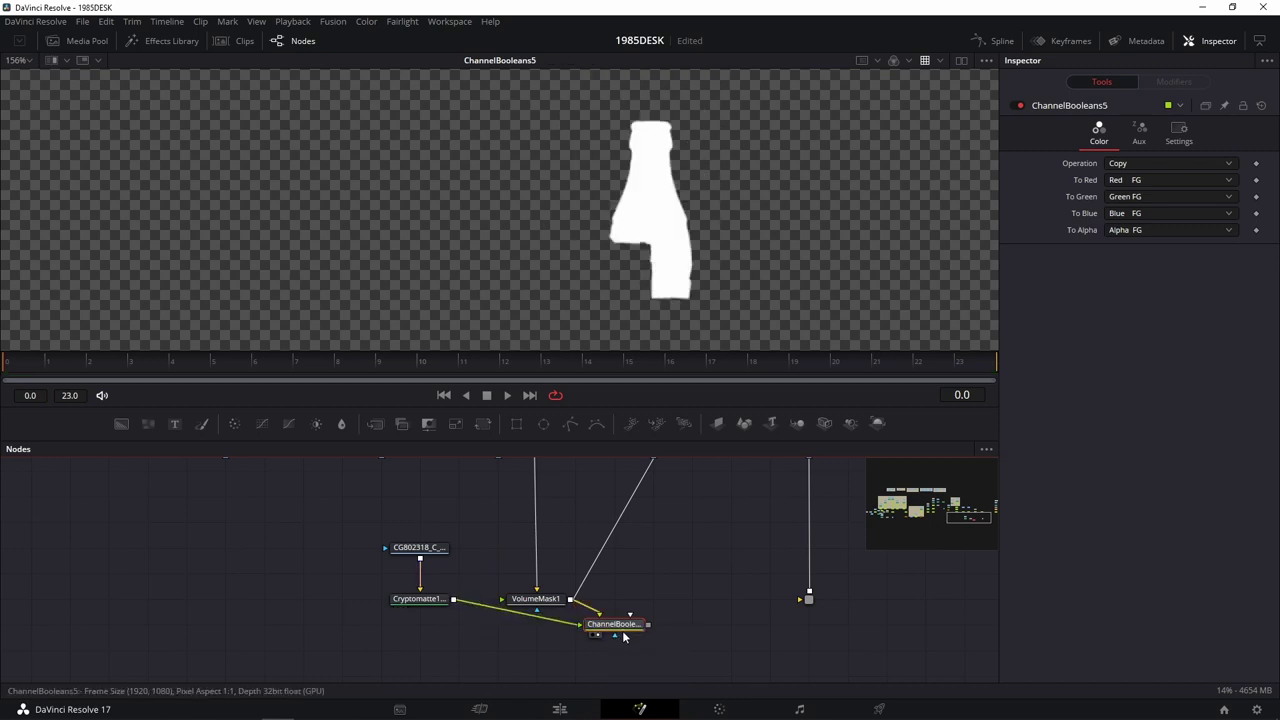
Try Subtract as ChannelBooleans5's operation and tidy the node layout.
{"action": "left_click", "coordinate": [1145, 161]}
{"action": "left_click", "coordinate": [1143, 210]}
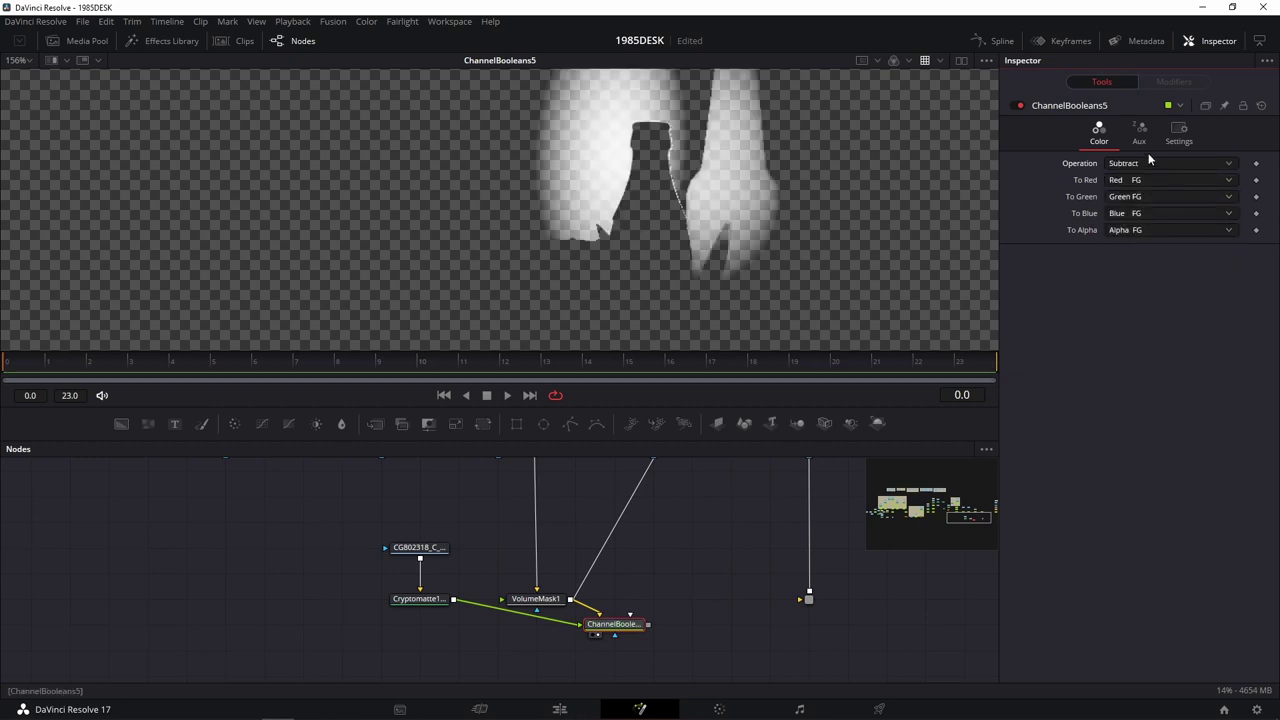
{"action": "left_click", "coordinate": [1140, 135]}
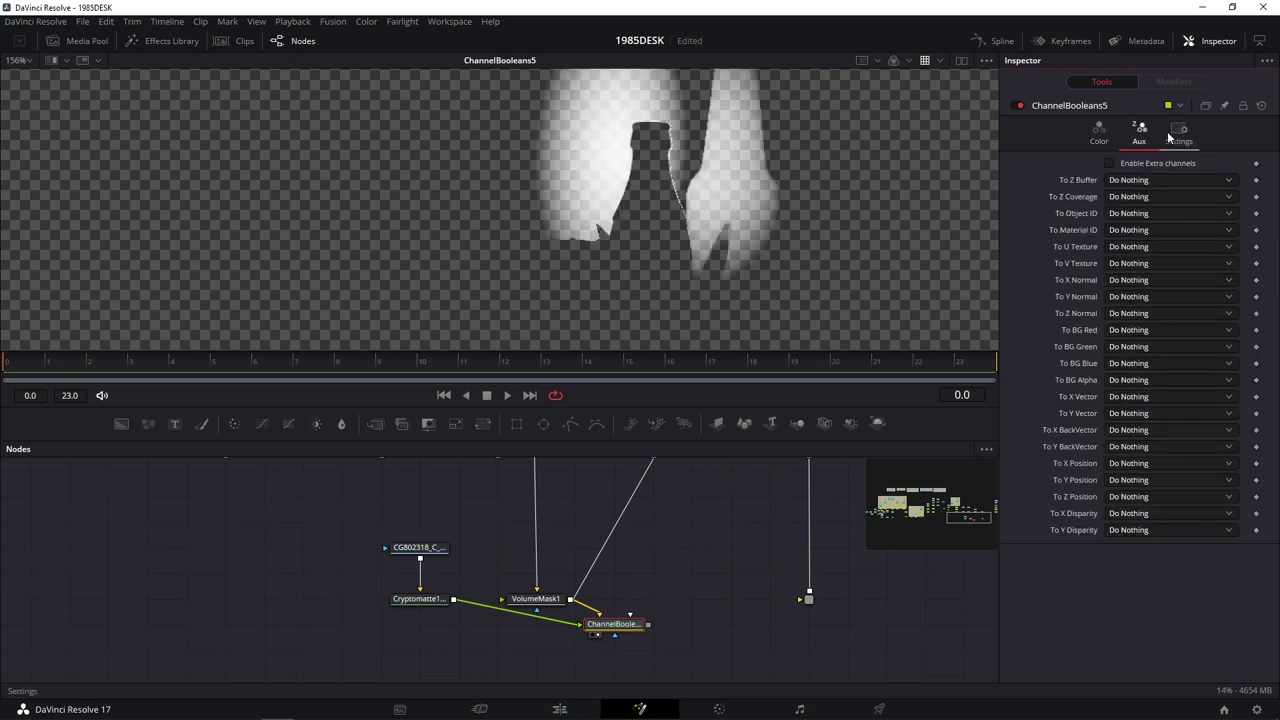
{"action": "left_click", "coordinate": [1177, 133]}
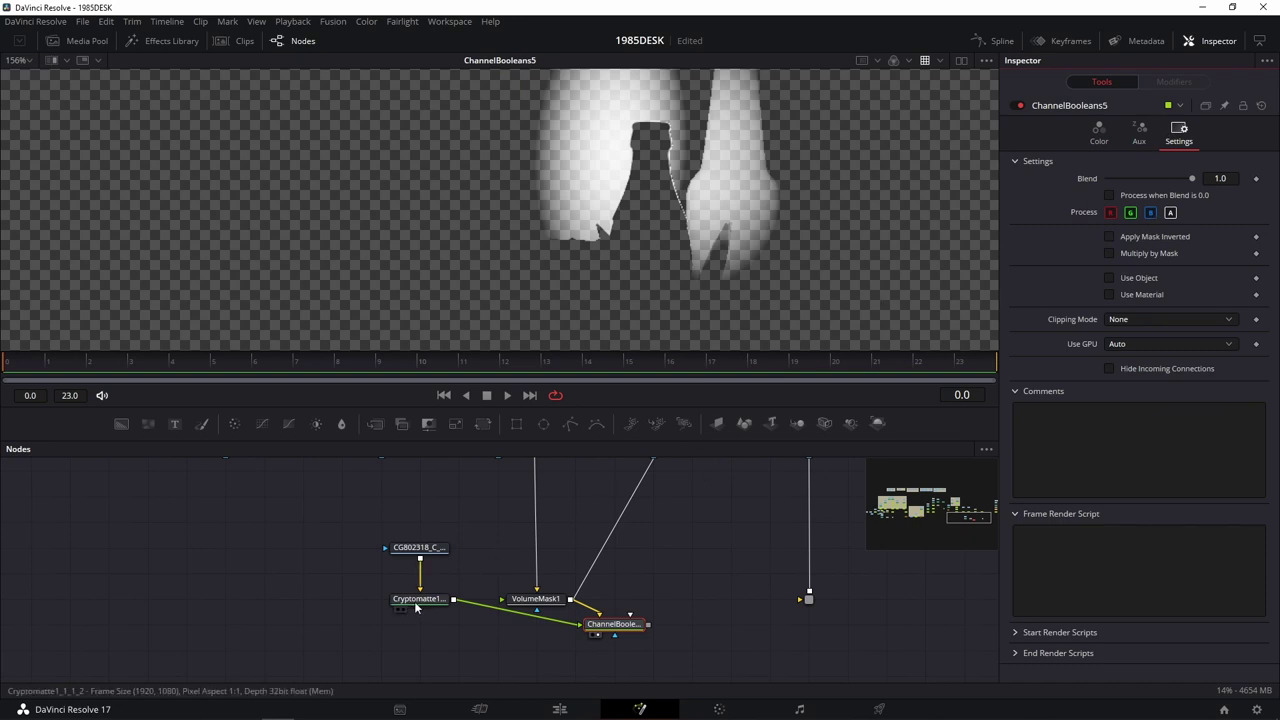
{"action": "left_click_drag", "start_coordinate": [423, 600], "coordinate": [425, 628]}
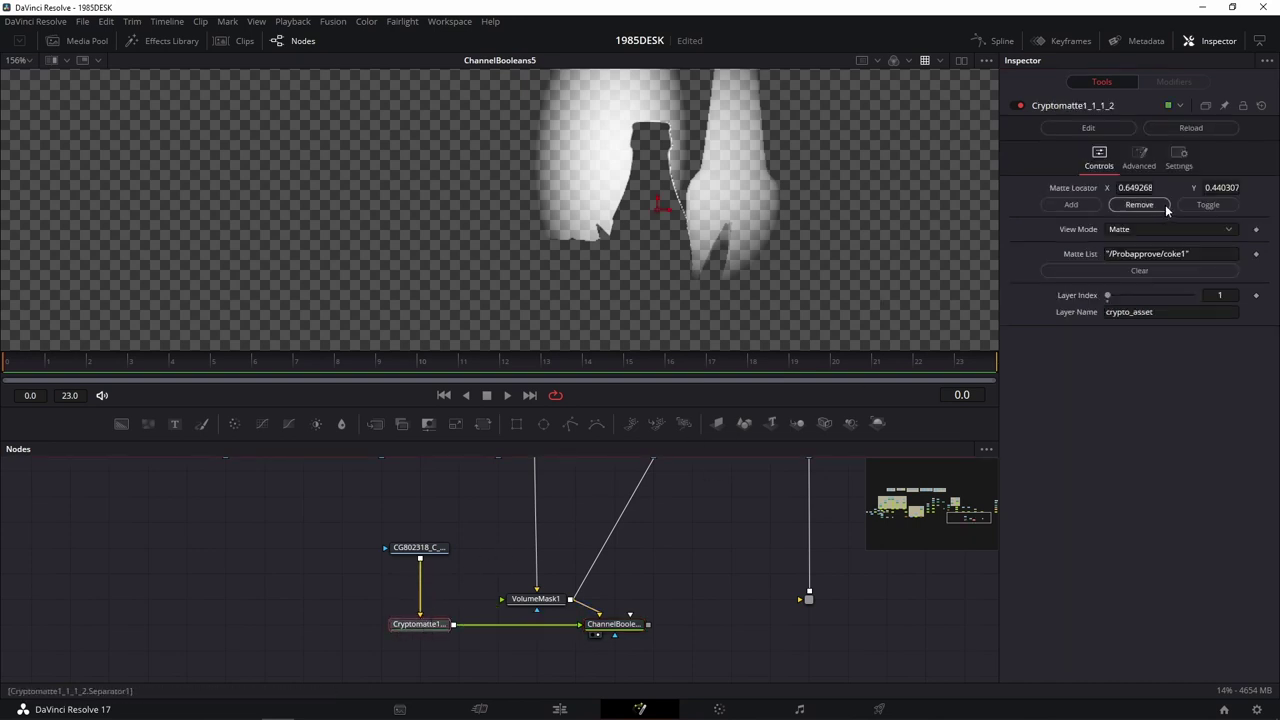
{"action": "left_click", "coordinate": [1145, 157]}
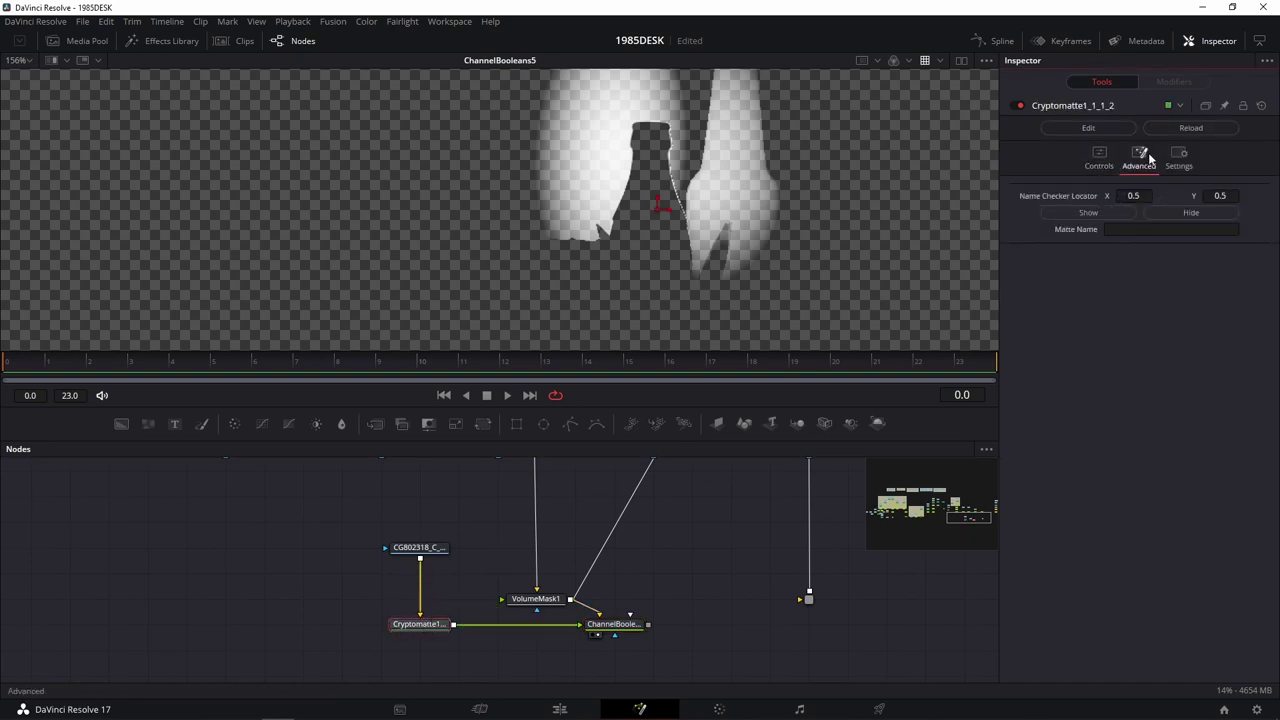
{"action": "left_click", "coordinate": [617, 632]}
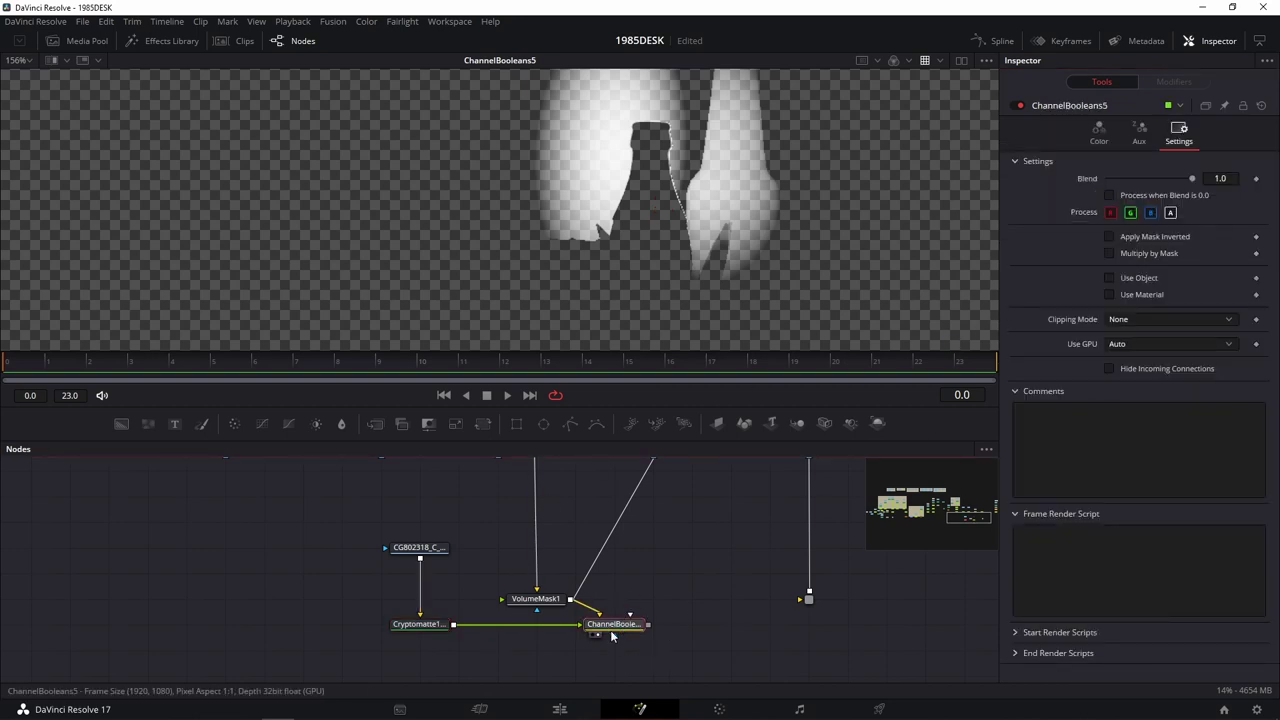
{"action": "left_click_drag", "start_coordinate": [612, 636], "coordinate": [539, 651]}
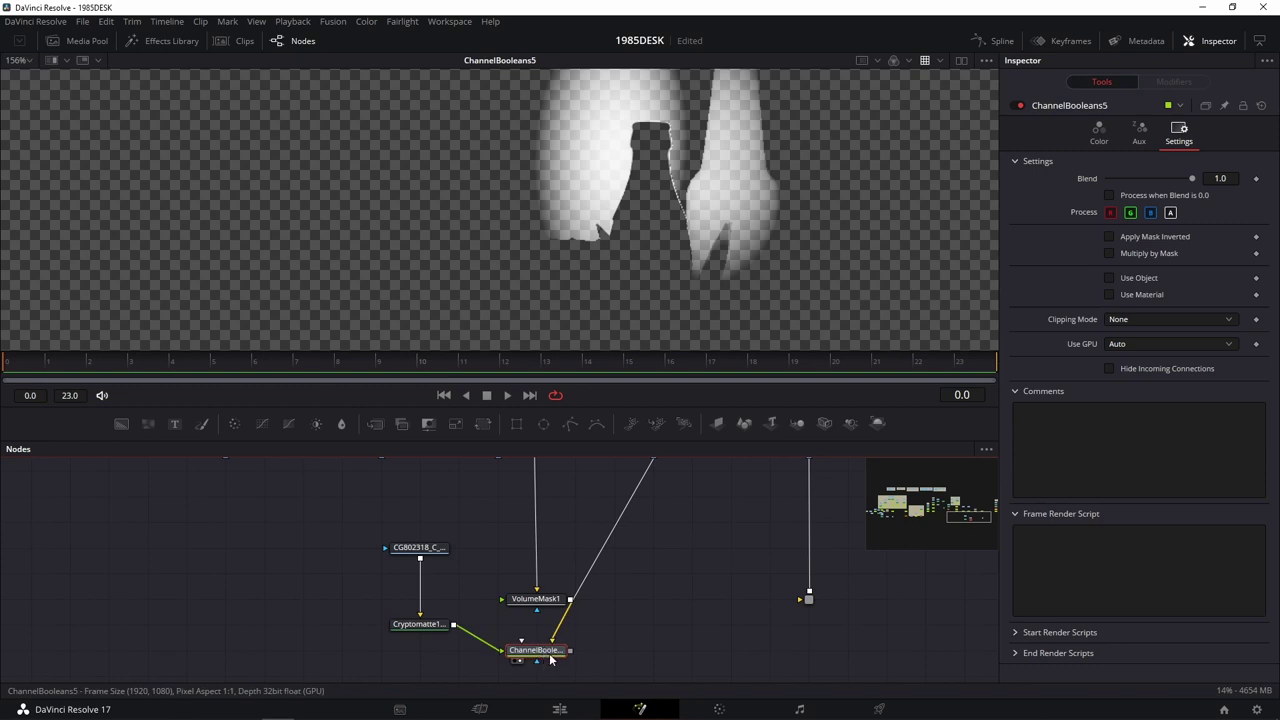
Change ChannelBooleans5's operation to Add, then settle on And.
{"action": "left_click", "coordinate": [1098, 140]}
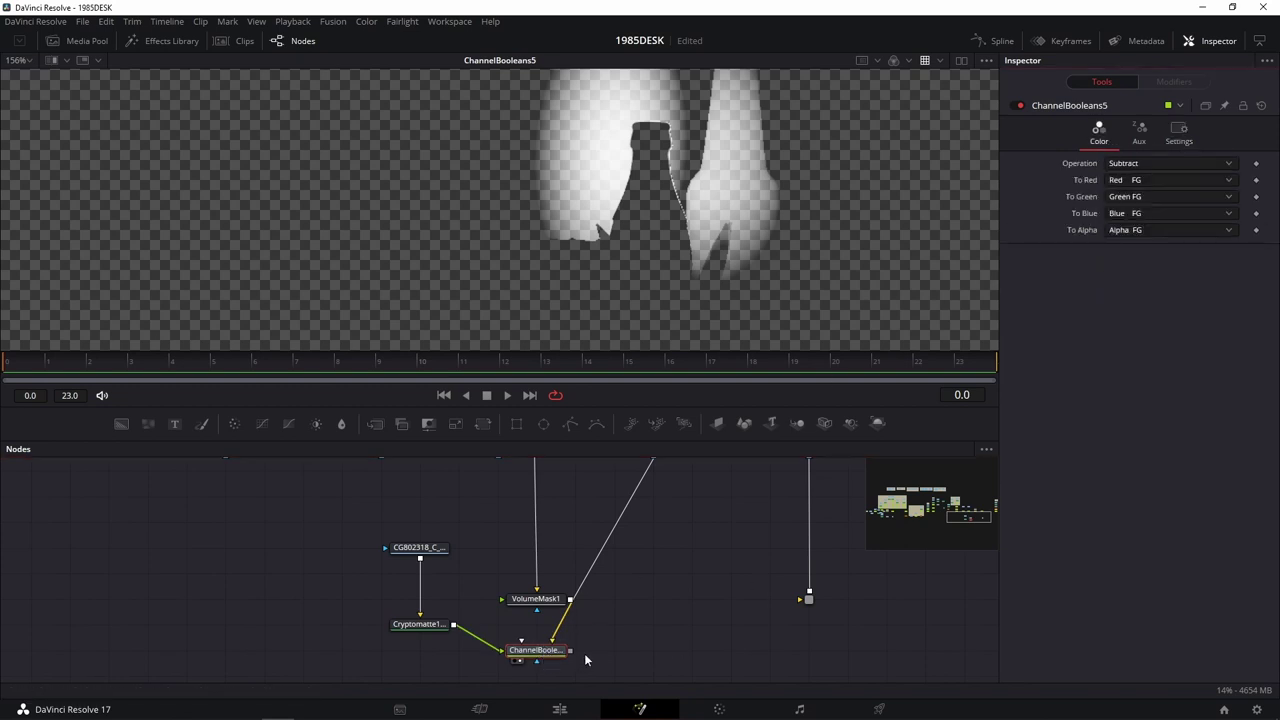
{"action": "left_click", "coordinate": [1148, 167]}
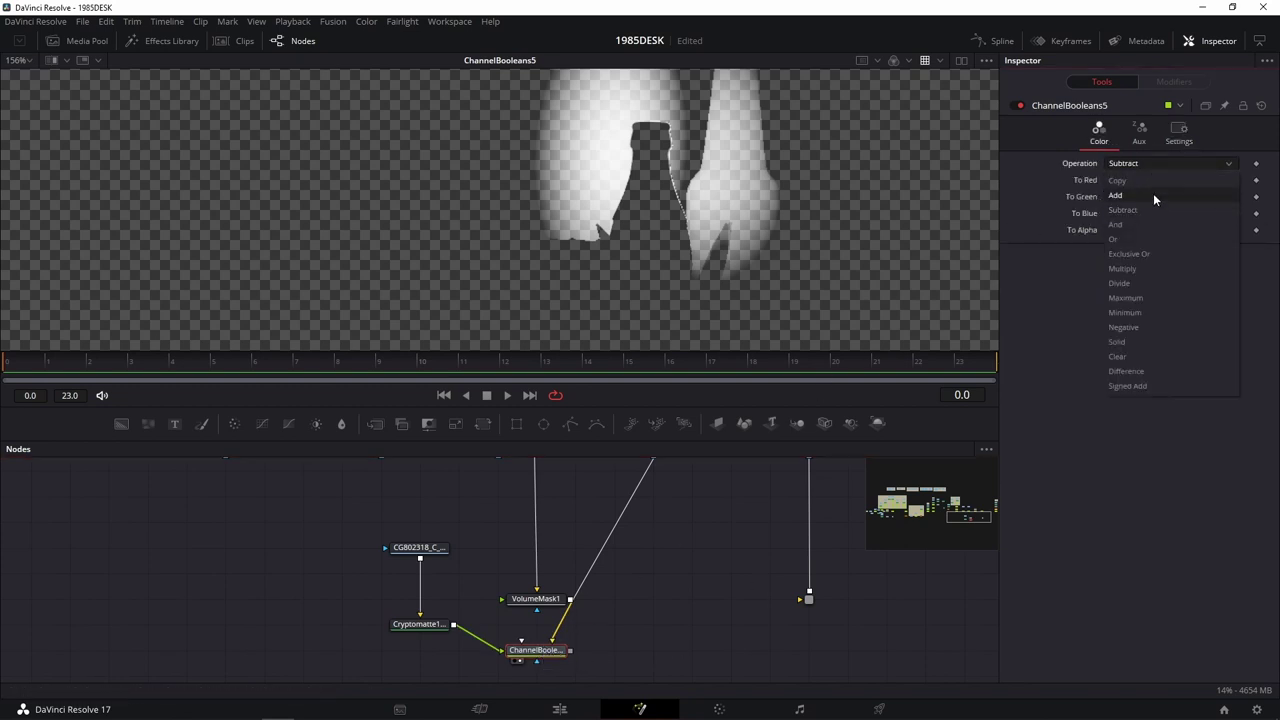
{"action": "left_click", "coordinate": [1153, 194]}
{"action": "left_click", "coordinate": [1155, 163]}
{"action": "left_click", "coordinate": [1152, 225]}
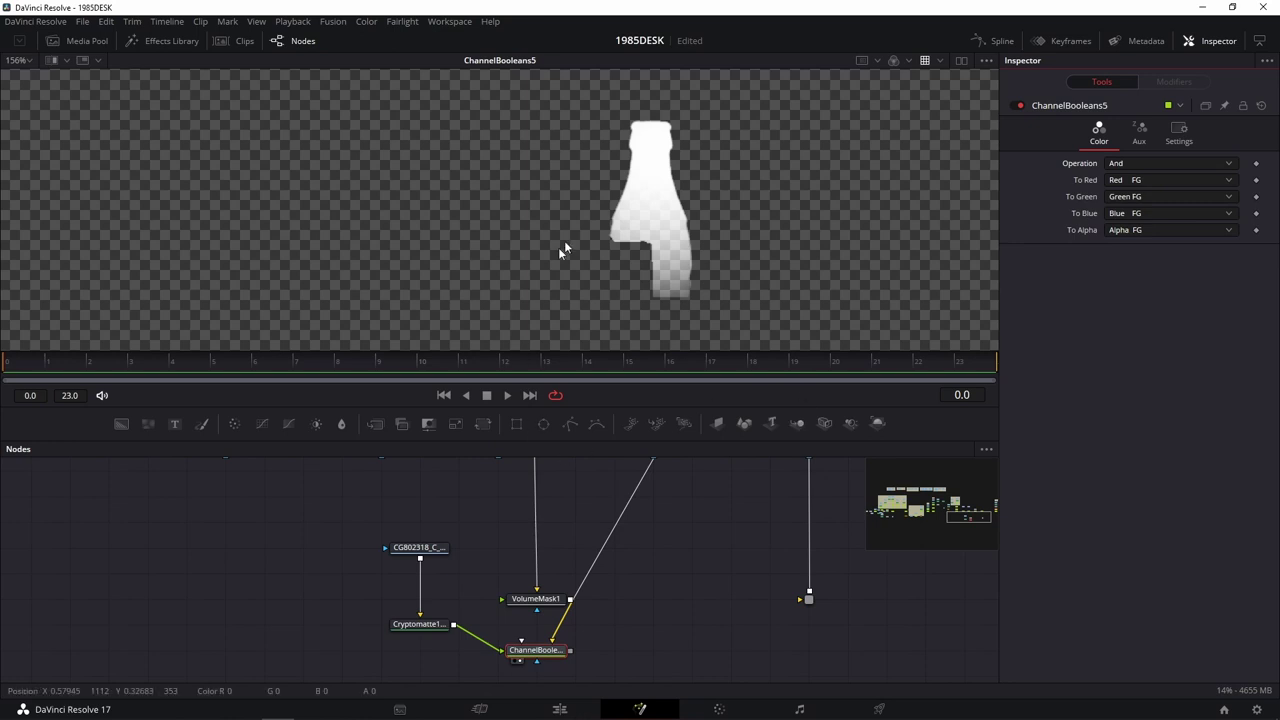
Compare the Cryptomatte, VolumeMask1 and ChannelBooleans5 mattes in the viewer.
{"action": "left_click", "coordinate": [421, 628]}
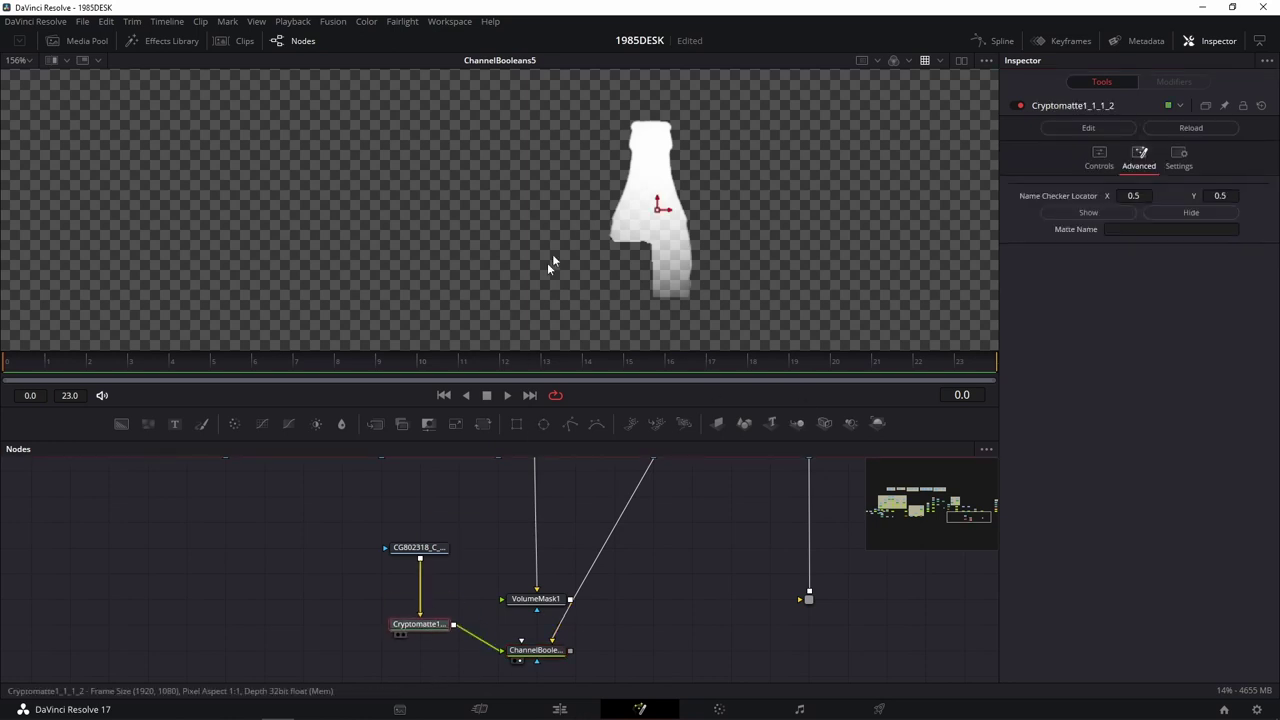
{"action": "key", "text": "1"}
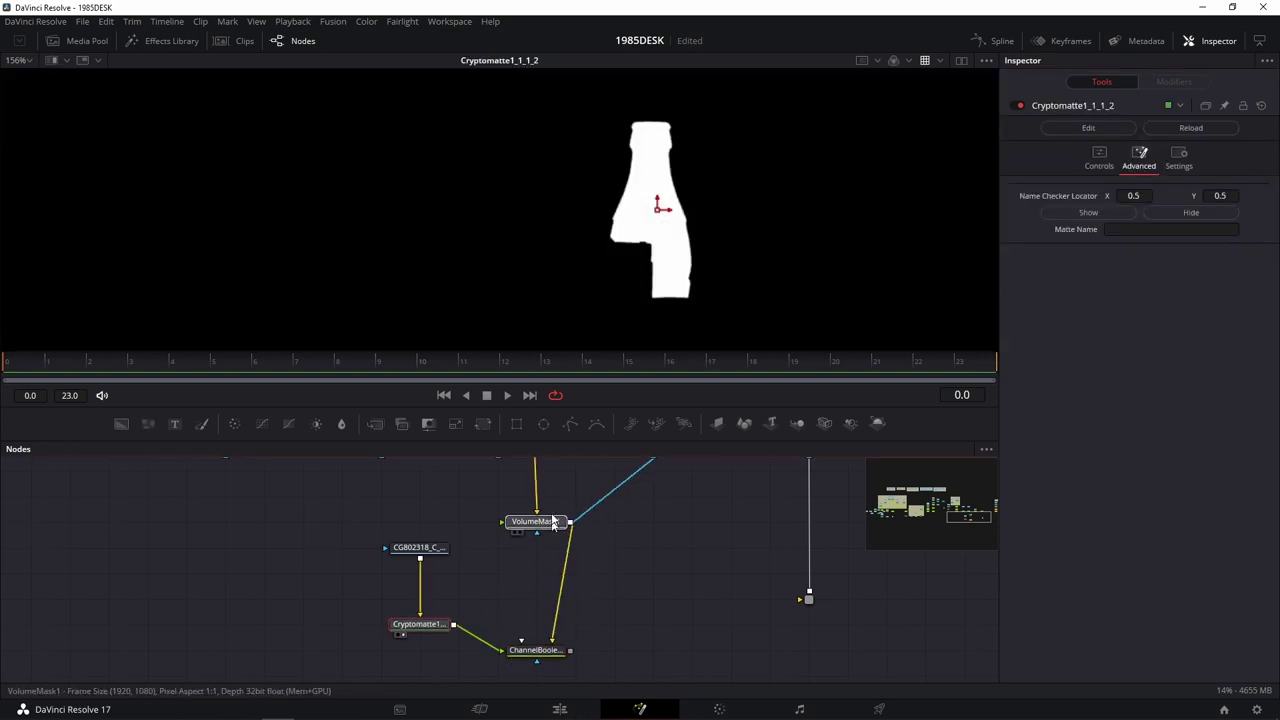
{"action": "left_click_drag", "start_coordinate": [540, 602], "coordinate": [612, 270]}
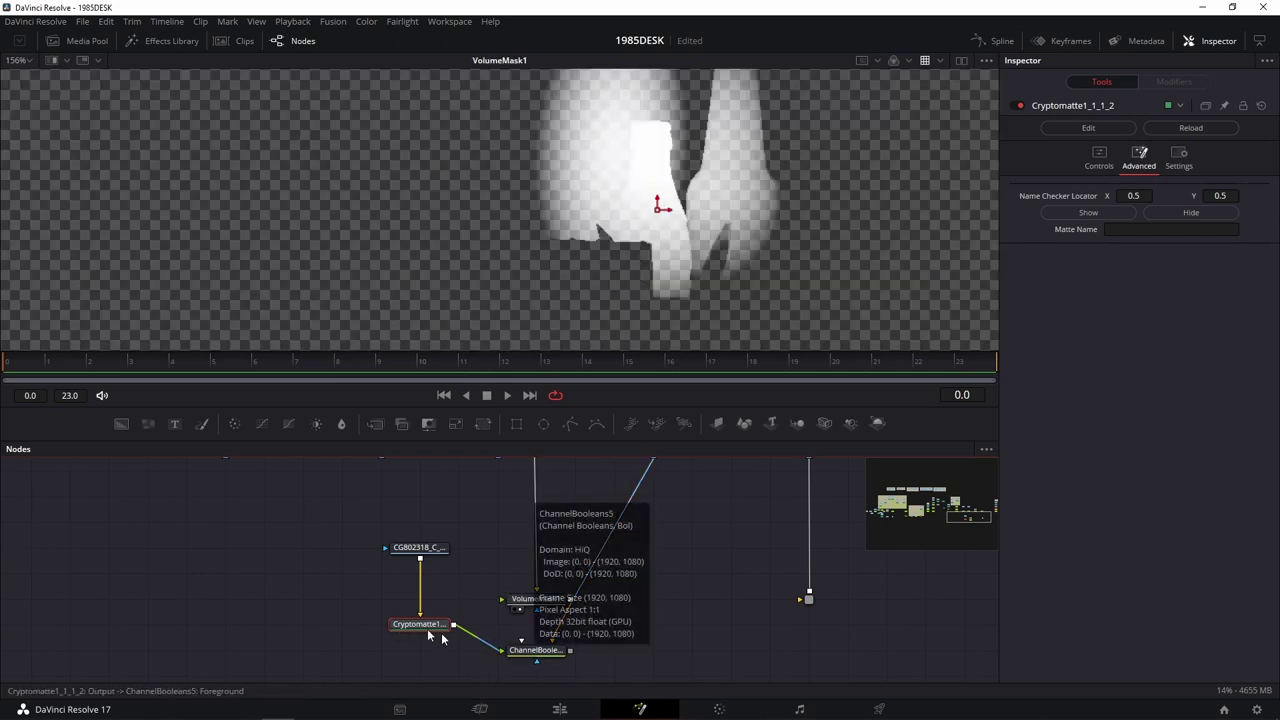
{"action": "left_click_drag", "start_coordinate": [423, 624], "coordinate": [612, 297]}
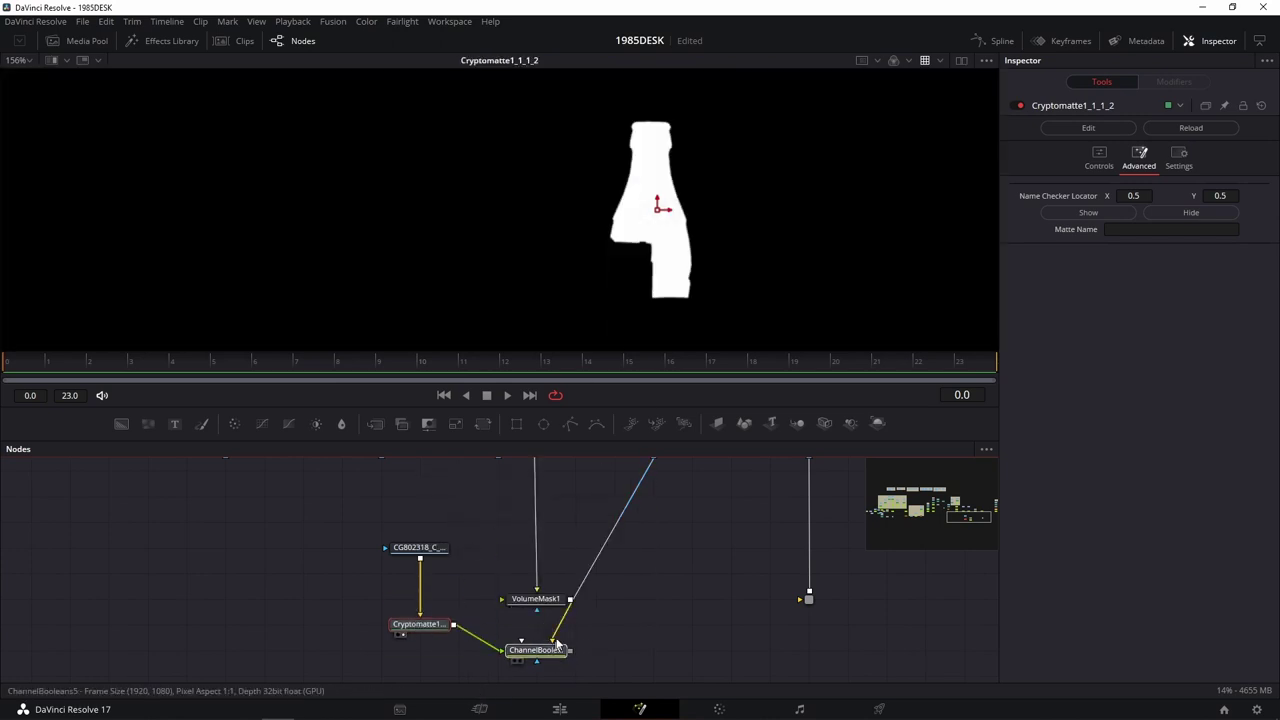
{"action": "left_click_drag", "start_coordinate": [538, 650], "coordinate": [783, 260]}
{"action": "left_click", "coordinate": [539, 655]}
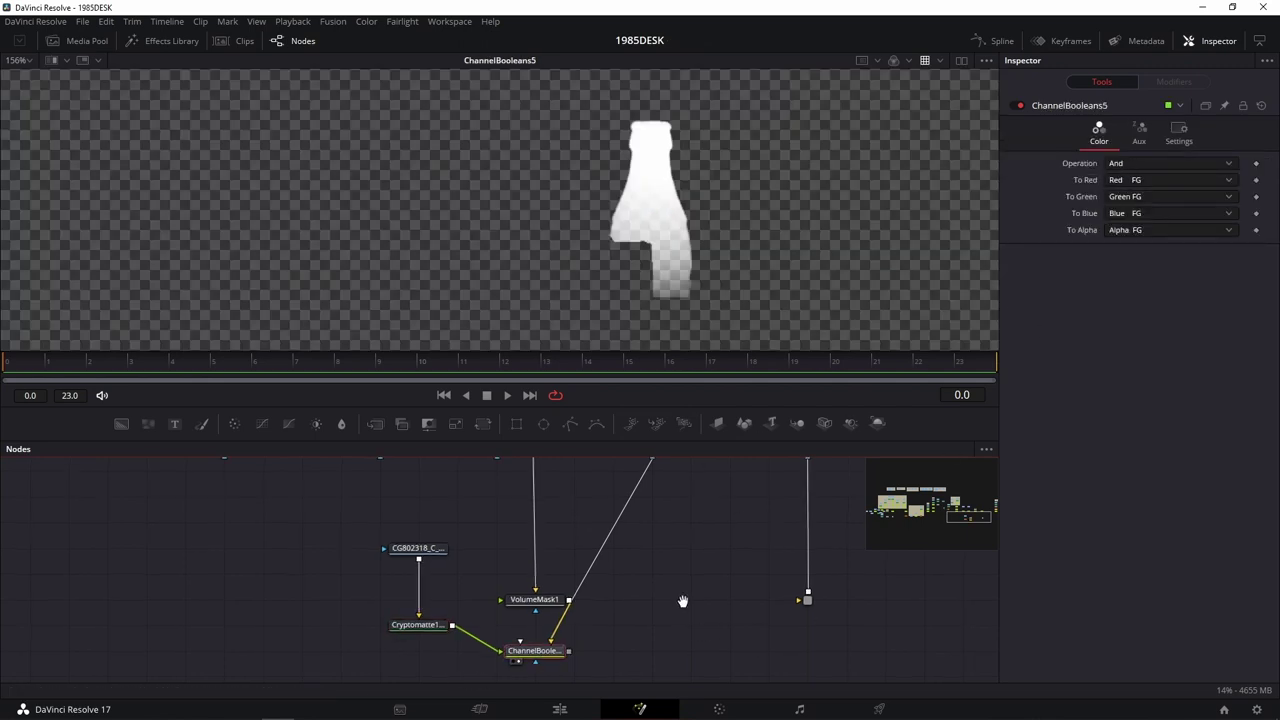
Rearrange the node graph and view the ChannelBooleans4 desk composite.
{"action": "scroll", "coordinate": [683, 600], "scroll_direction": "up", "scroll_amount": 3}
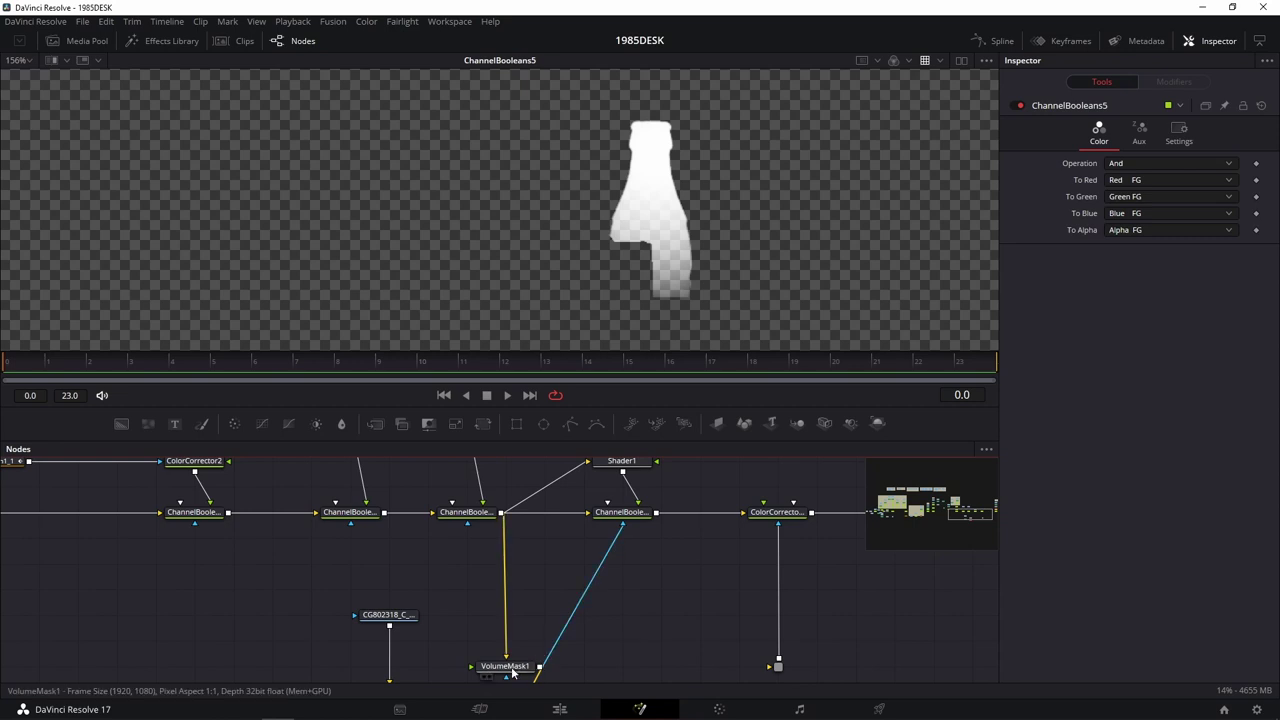
{"action": "mouse_move", "coordinate": [508, 666]}
{"action": "left_mouse_down"}
{"action": "mouse_move", "coordinate": [508, 640]}
{"action": "mouse_move", "coordinate": [597, 470]}
{"action": "mouse_move", "coordinate": [630, 506]}
{"action": "left_mouse_up"}
{"action": "scroll", "coordinate": [500, 640], "scroll_direction": "down", "scroll_amount": 3}
{"action": "scroll", "coordinate": [500, 655], "scroll_direction": "up", "scroll_amount": 2}
{"action": "left_click", "coordinate": [588, 473]}
{"action": "scroll", "coordinate": [577, 489], "scroll_direction": "up", "scroll_amount": 1}
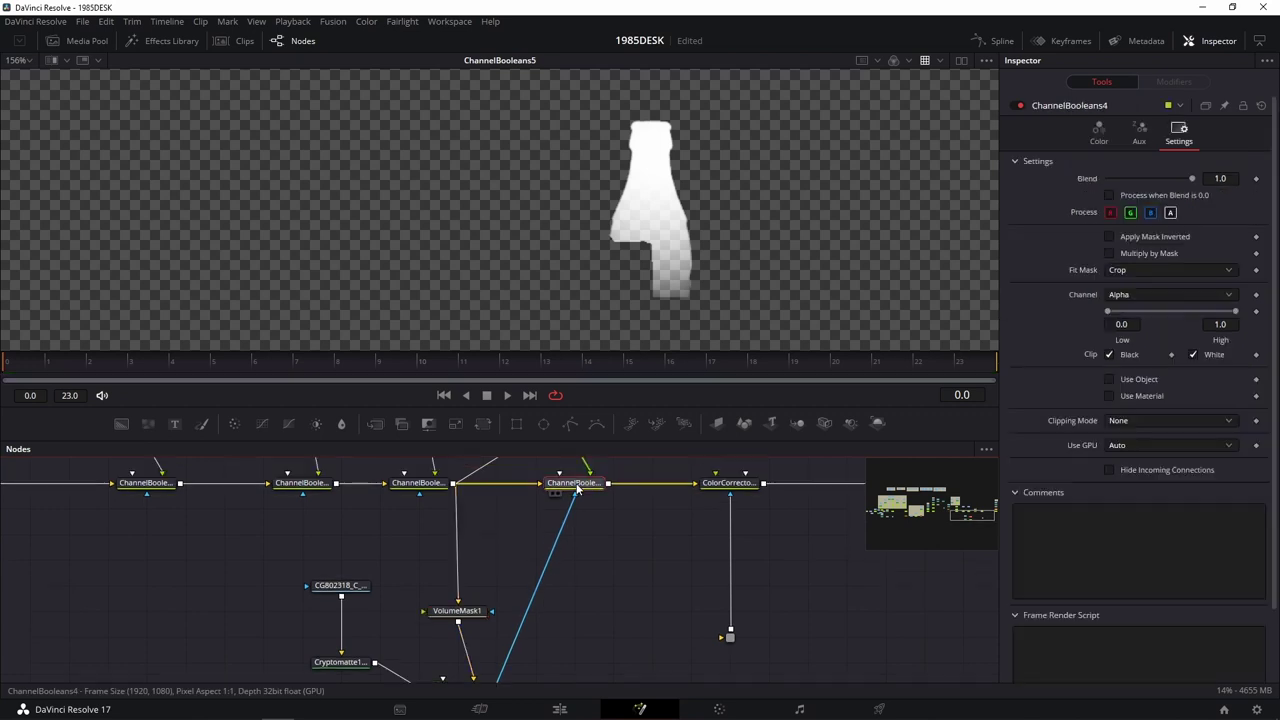
{"action": "key", "text": "1"}
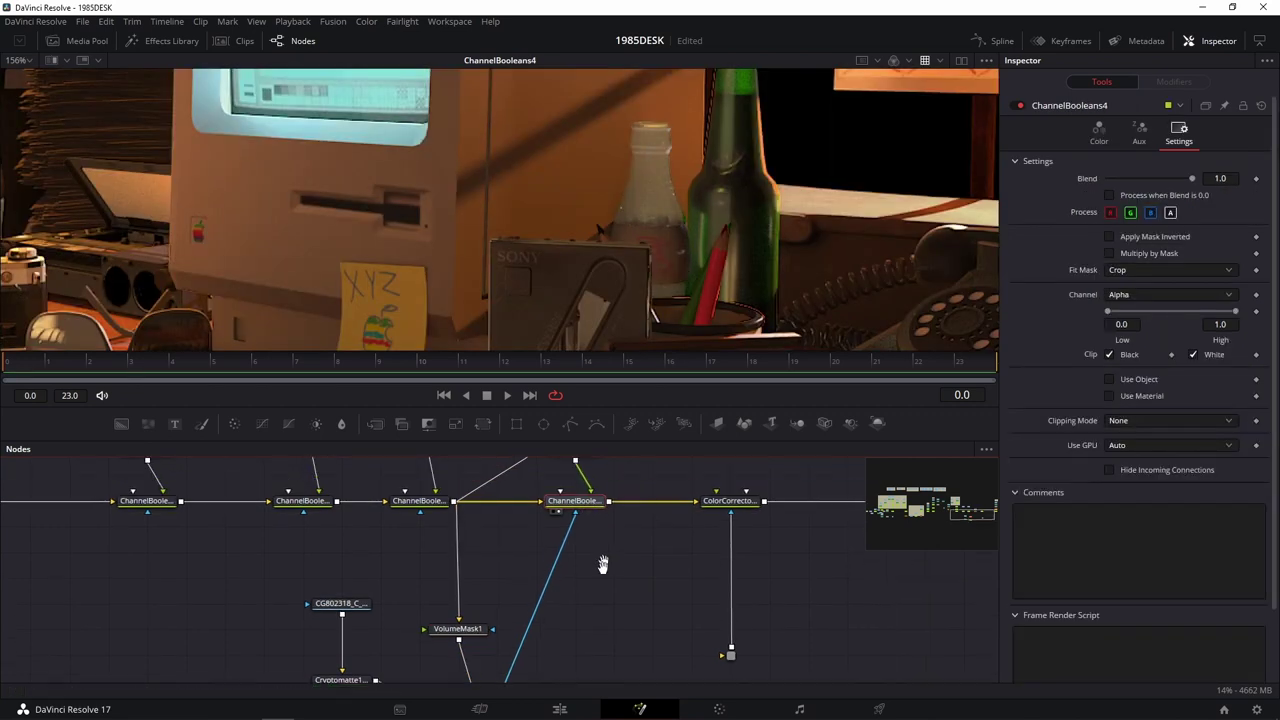
Compare Shader1's render with the ChannelBooleans4 composite.
{"action": "scroll", "coordinate": [600, 563], "scroll_direction": "up", "scroll_amount": 3}
{"action": "key", "text": "ctrl+z"}
{"action": "key", "text": "1"}
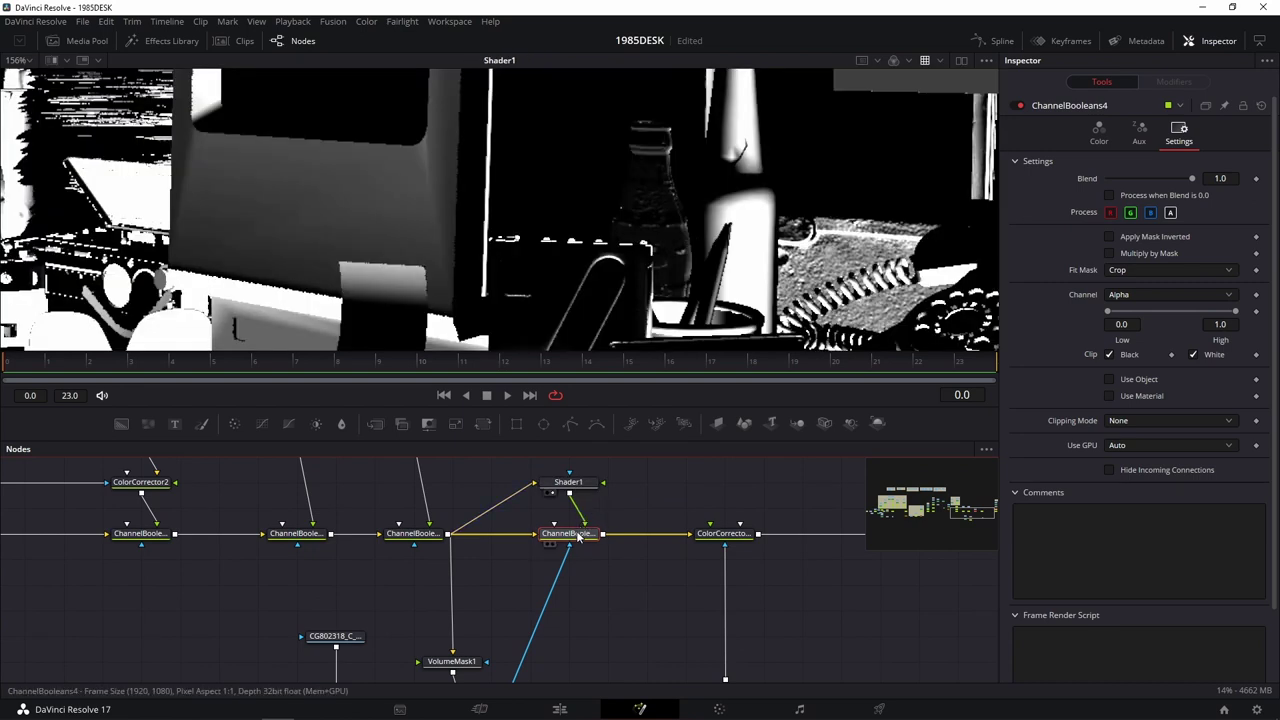
{"action": "key", "text": "1"}
{"action": "left_click", "coordinate": [575, 483]}
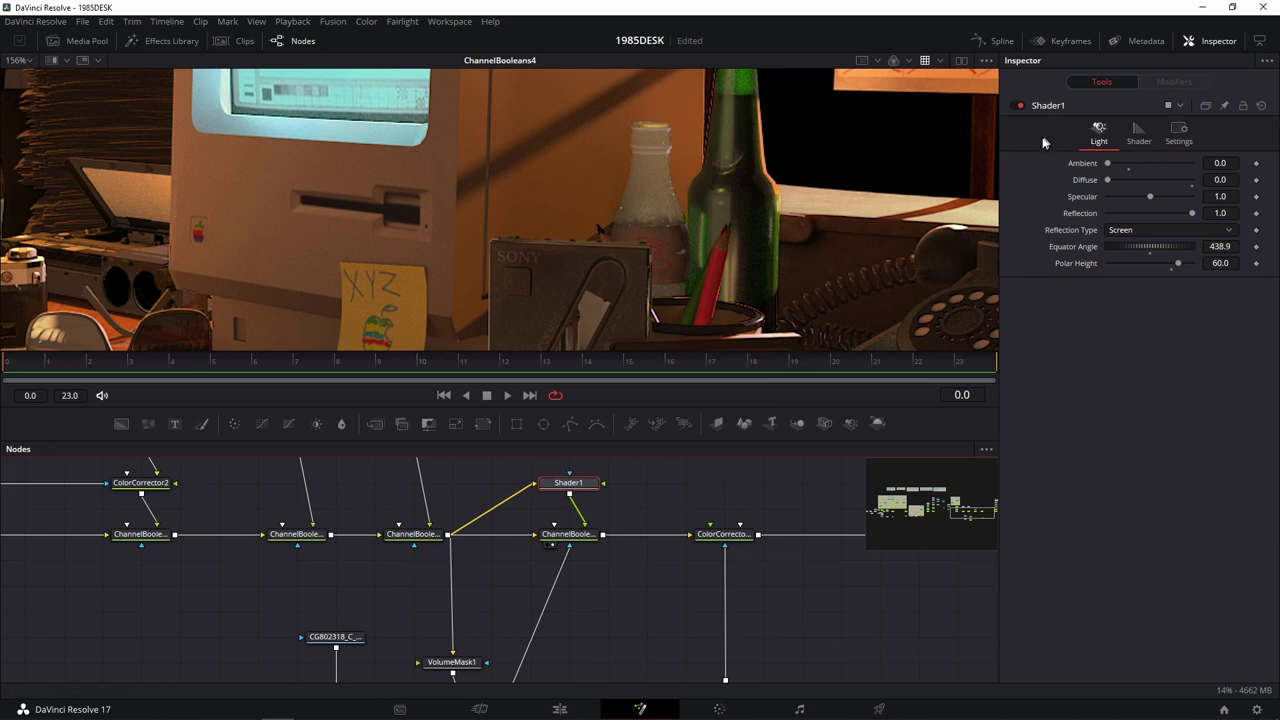
{"action": "left_click", "coordinate": [585, 534]}
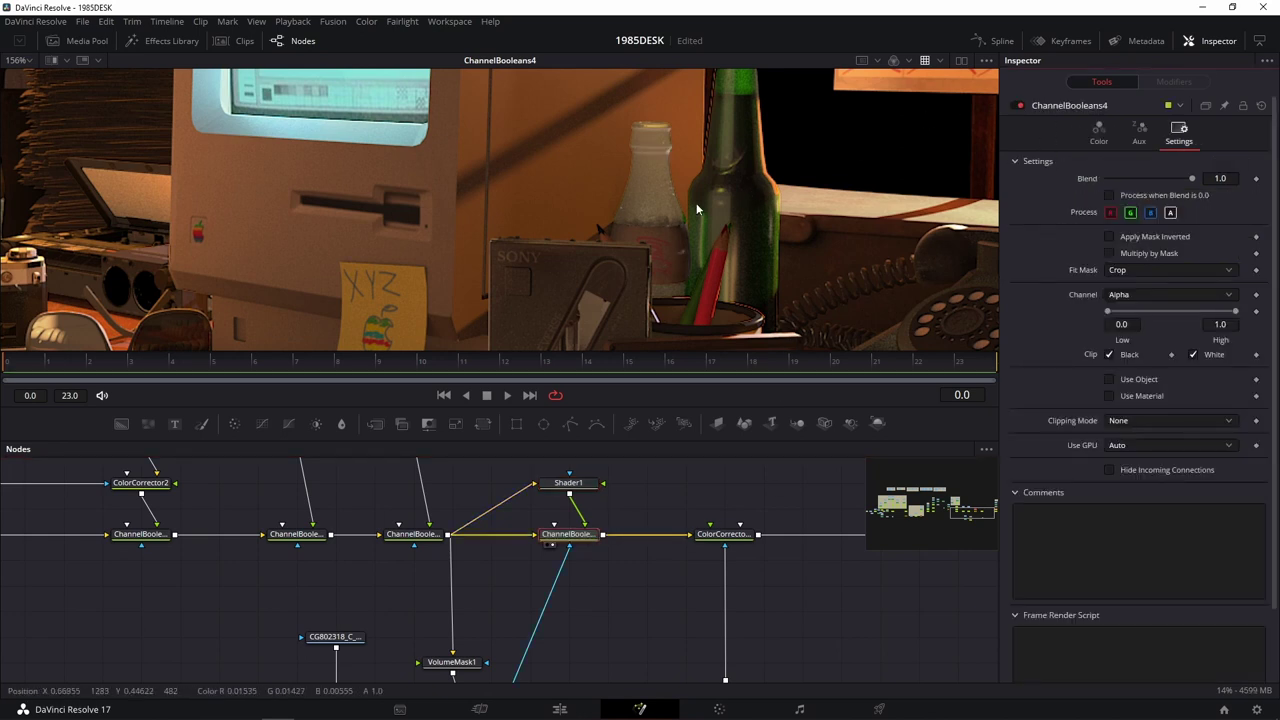
Move Shader1 up in the graph and review its specular and lighting settings.
{"action": "scroll", "coordinate": [697, 210], "scroll_direction": "up", "scroll_amount": 2}
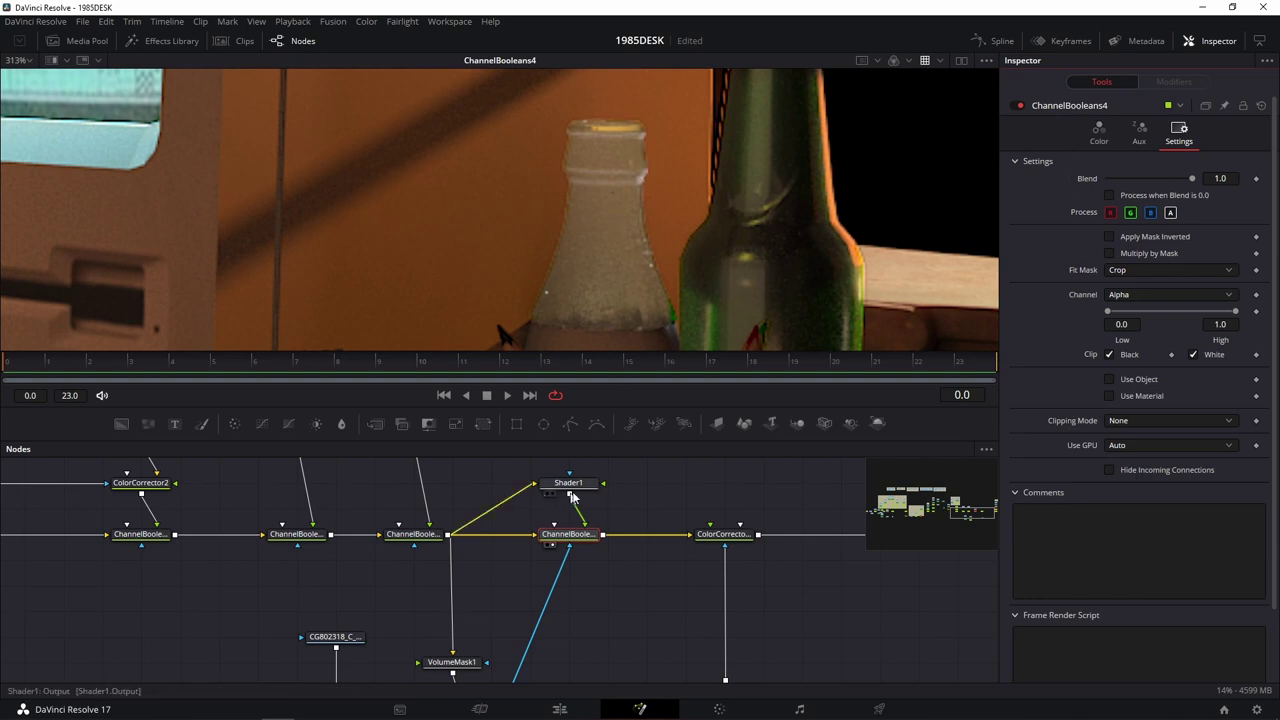
{"action": "scroll", "coordinate": [572, 497], "scroll_direction": "up", "scroll_amount": 1}
{"action": "left_click_drag", "start_coordinate": [594, 533], "coordinate": [595, 485]}
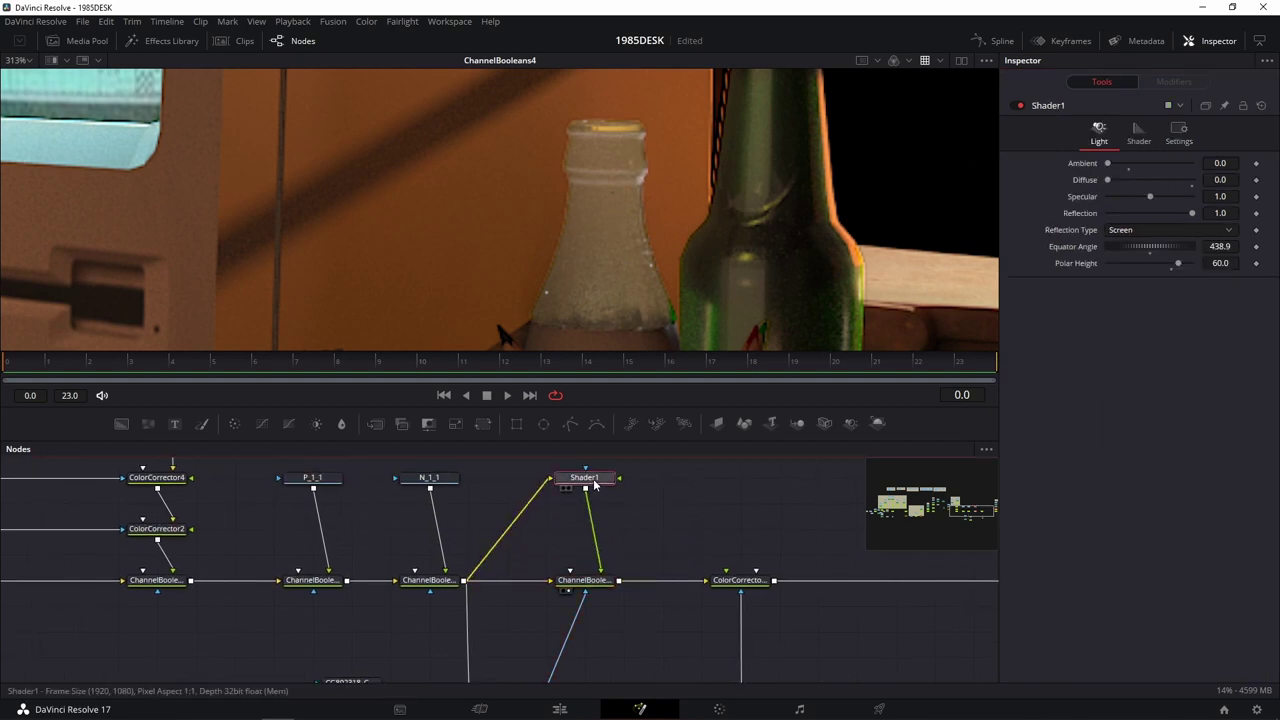
{"action": "left_click", "coordinate": [1138, 132]}
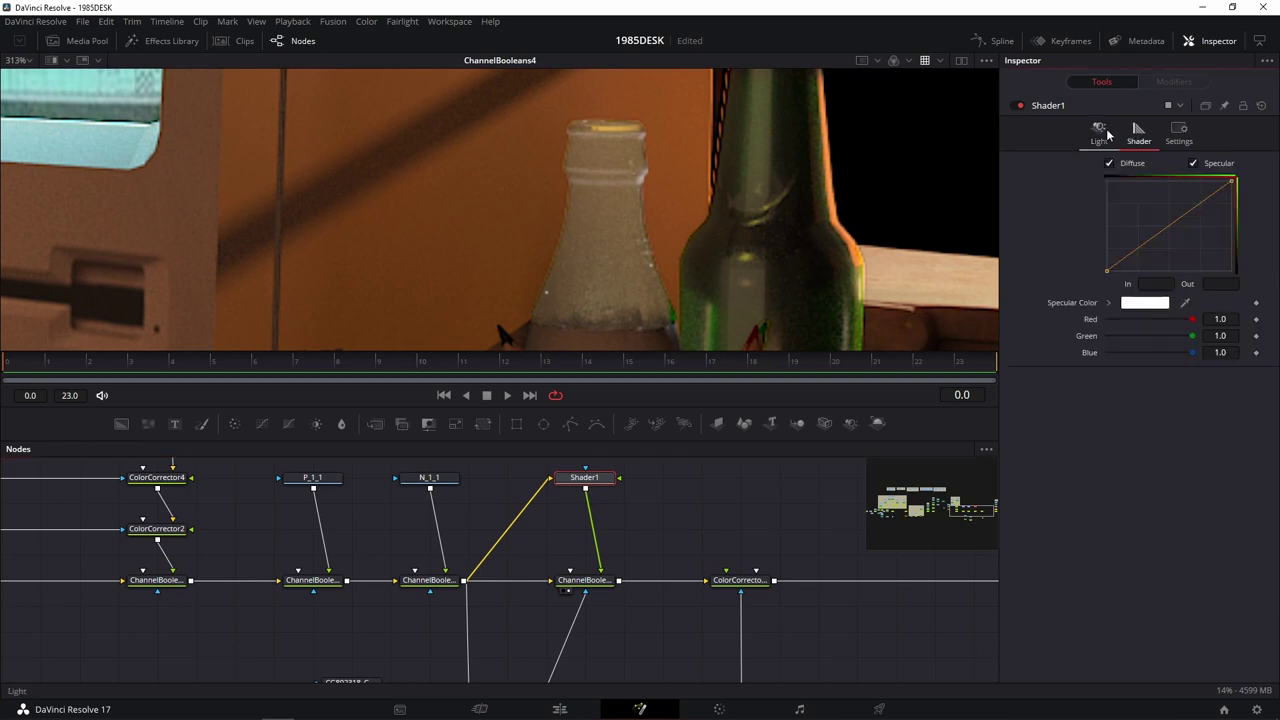
{"action": "left_click", "coordinate": [1099, 132]}
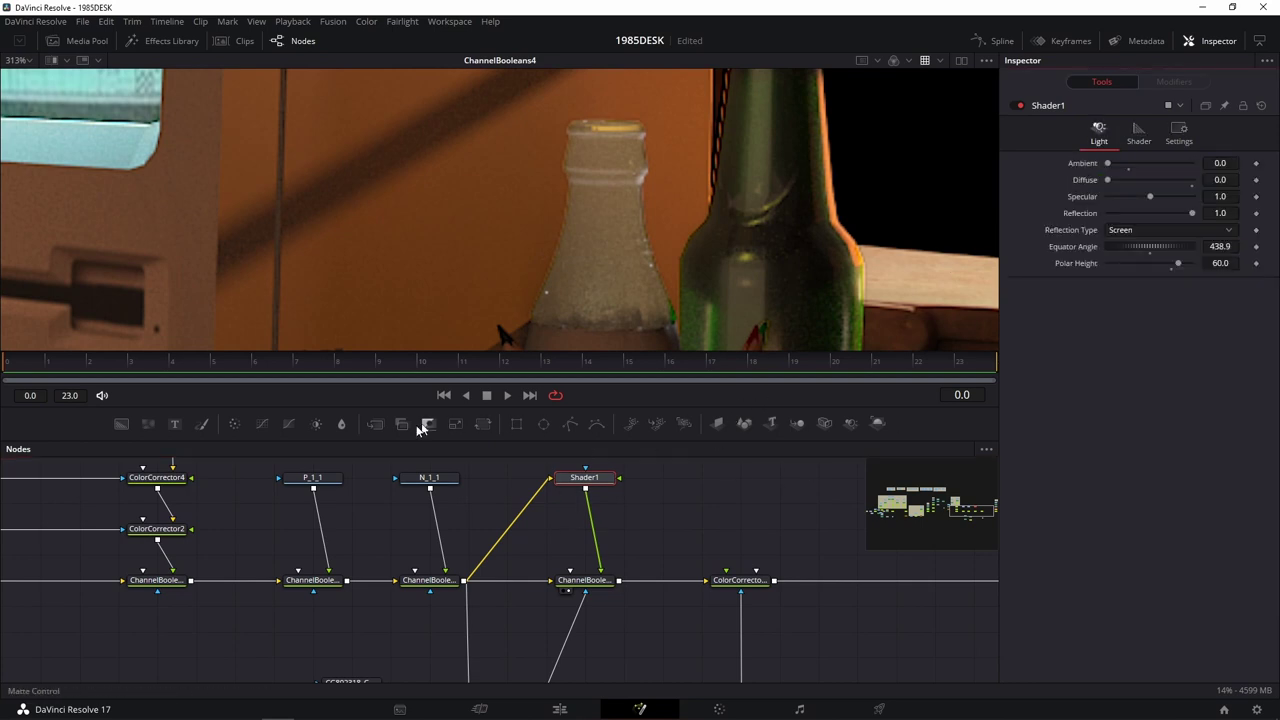
Raise ColorCorrector13's RGB Gain to 3.92 to brighten the bottle highlight.
{"action": "left_click", "coordinate": [234, 423]}
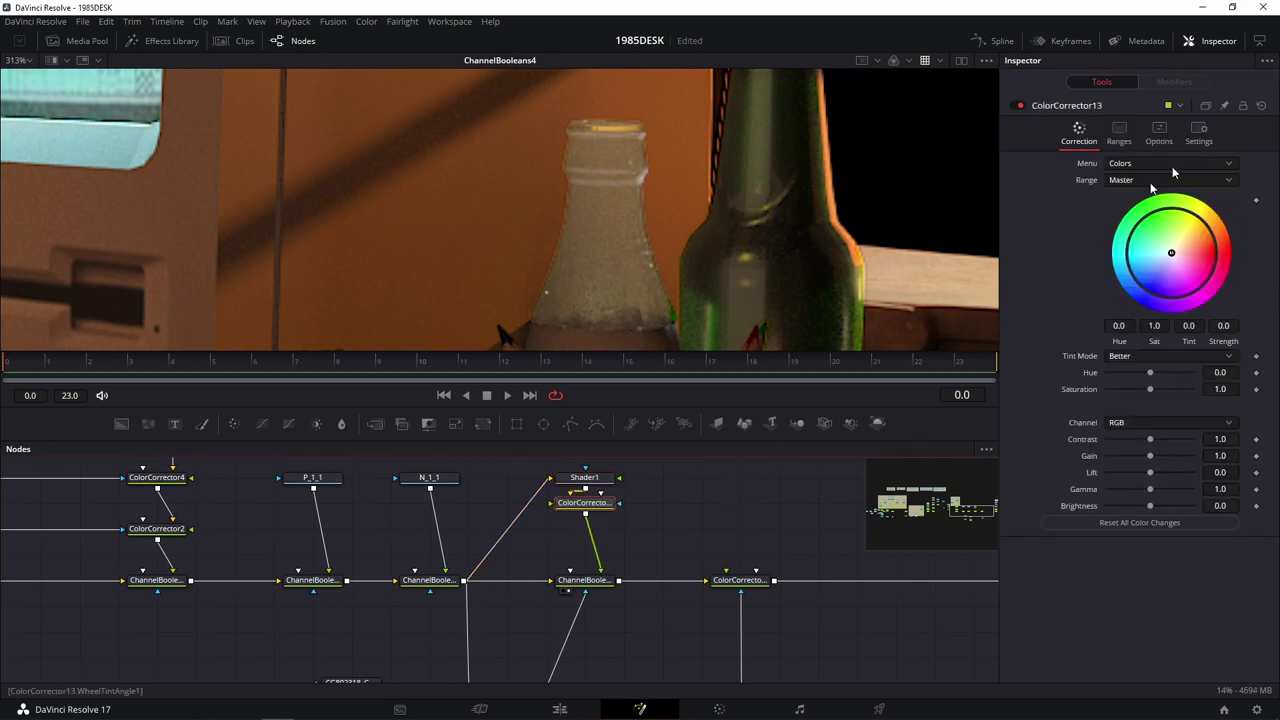
{"action": "left_click", "coordinate": [1160, 133]}
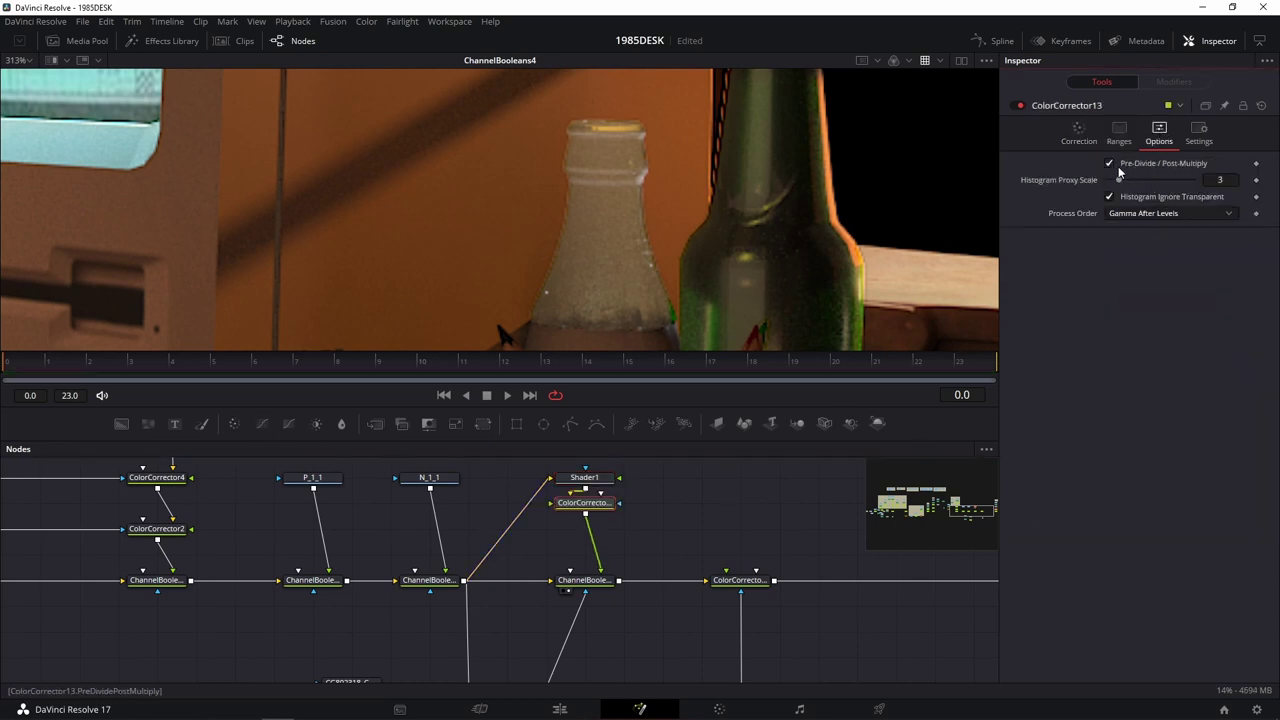
{"action": "left_click", "coordinate": [1078, 135]}
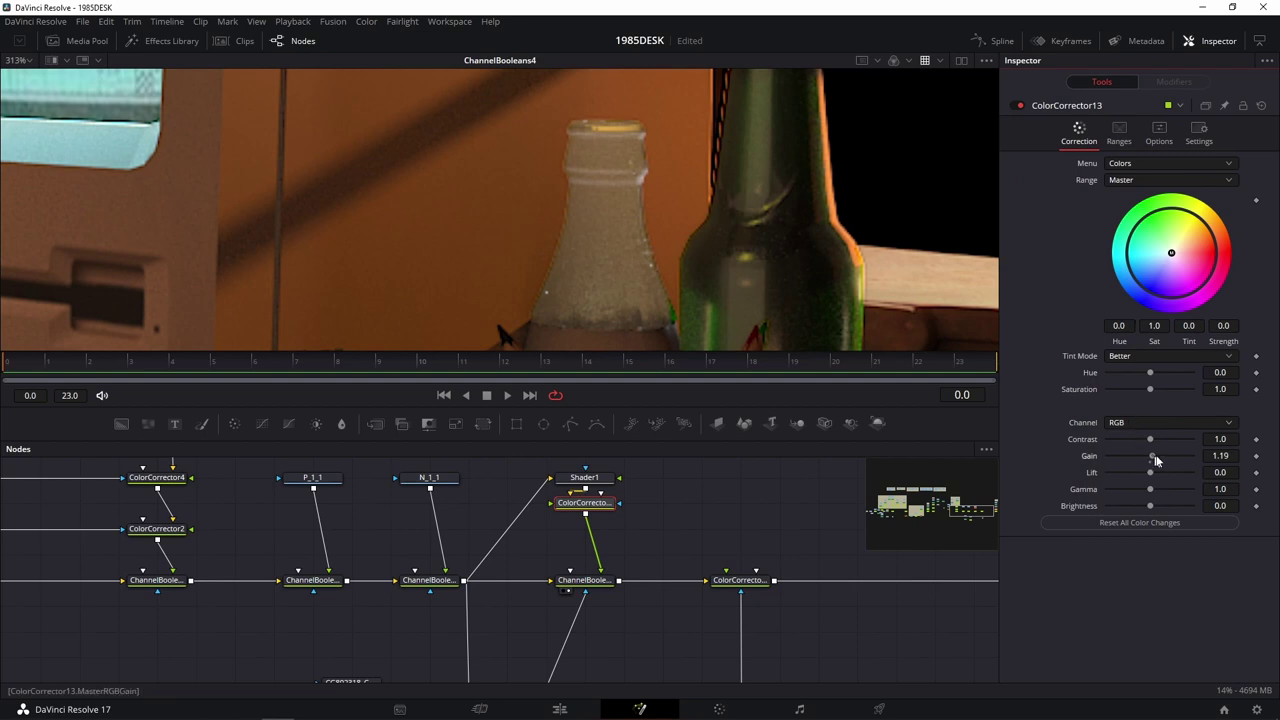
{"action": "left_click_drag", "start_coordinate": [1156, 459], "coordinate": [1181, 456]}
{"action": "scroll", "coordinate": [780, 195], "scroll_direction": "down", "scroll_amount": 5}
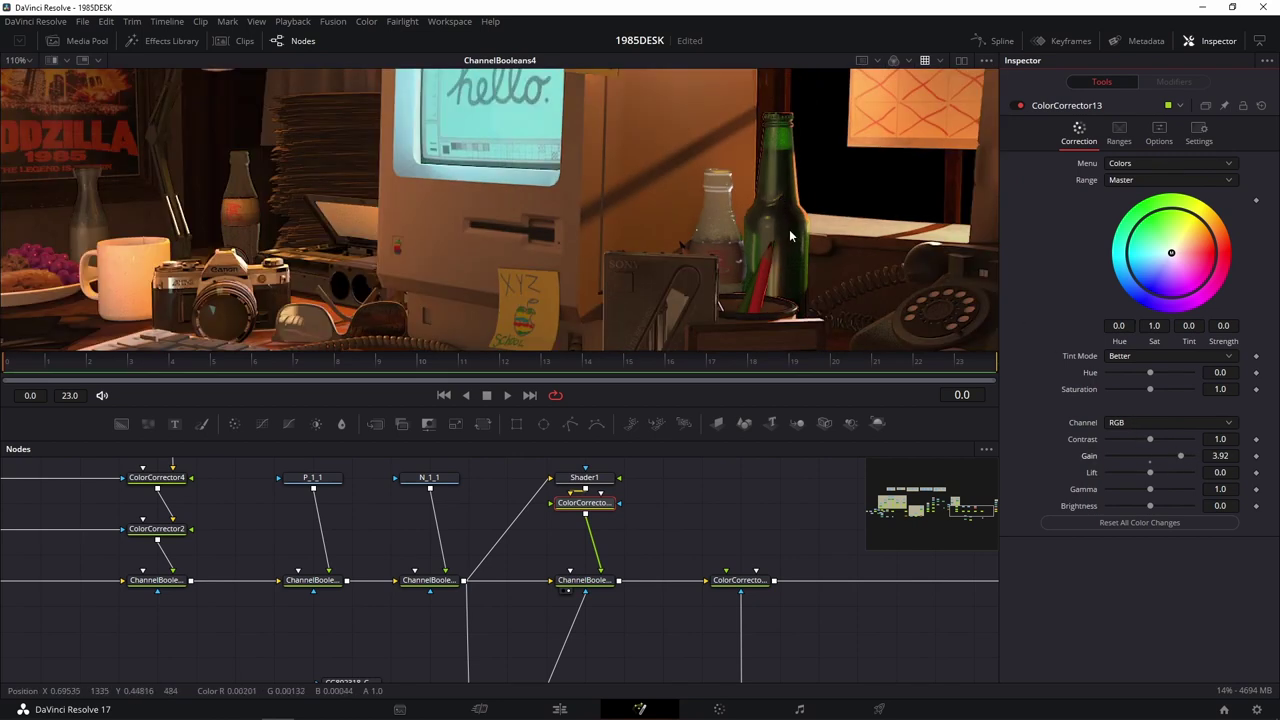
{"action": "scroll", "coordinate": [722, 154], "scroll_direction": "up", "scroll_amount": 2}
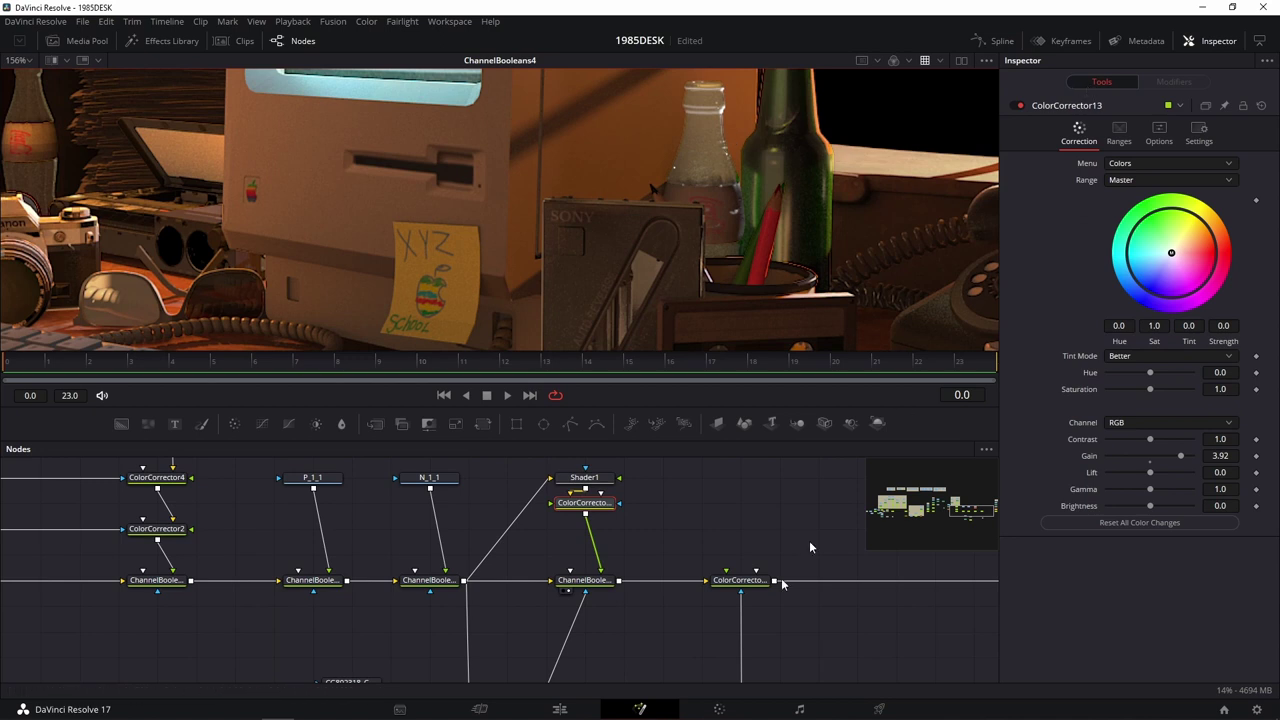
{"action": "left_click", "coordinate": [585, 580]}
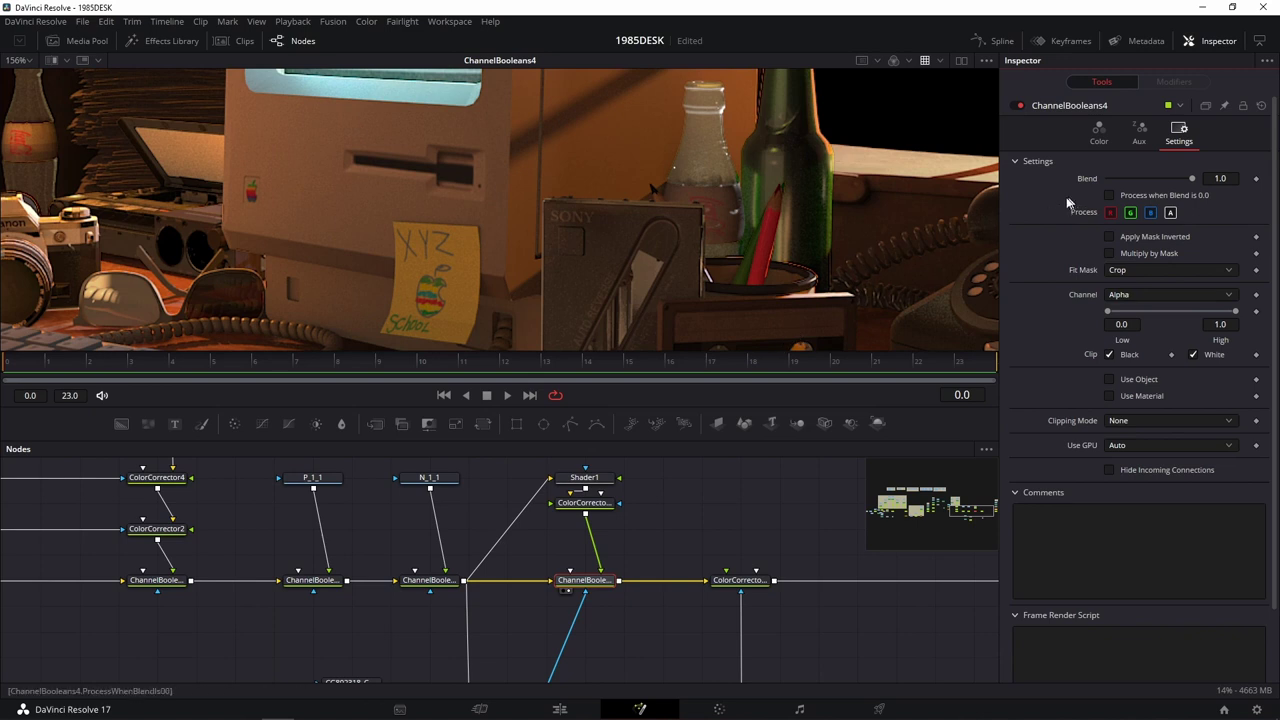
Lower ChannelBooleans4's Blend to 0.315.
{"action": "left_click_drag", "start_coordinate": [1191, 178], "coordinate": [1134, 178]}
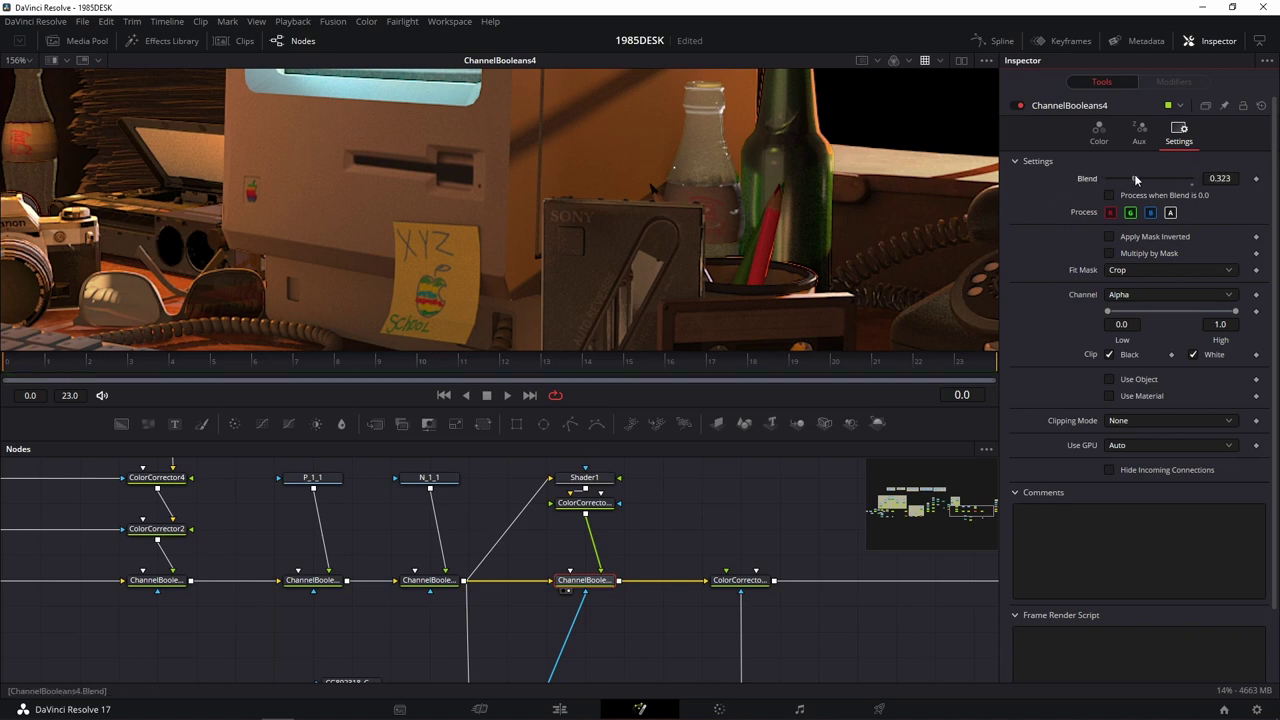
{"action": "scroll", "coordinate": [735, 183], "scroll_direction": "down", "scroll_amount": 2}
{"action": "scroll", "coordinate": [735, 183], "scroll_direction": "up", "scroll_amount": 1}
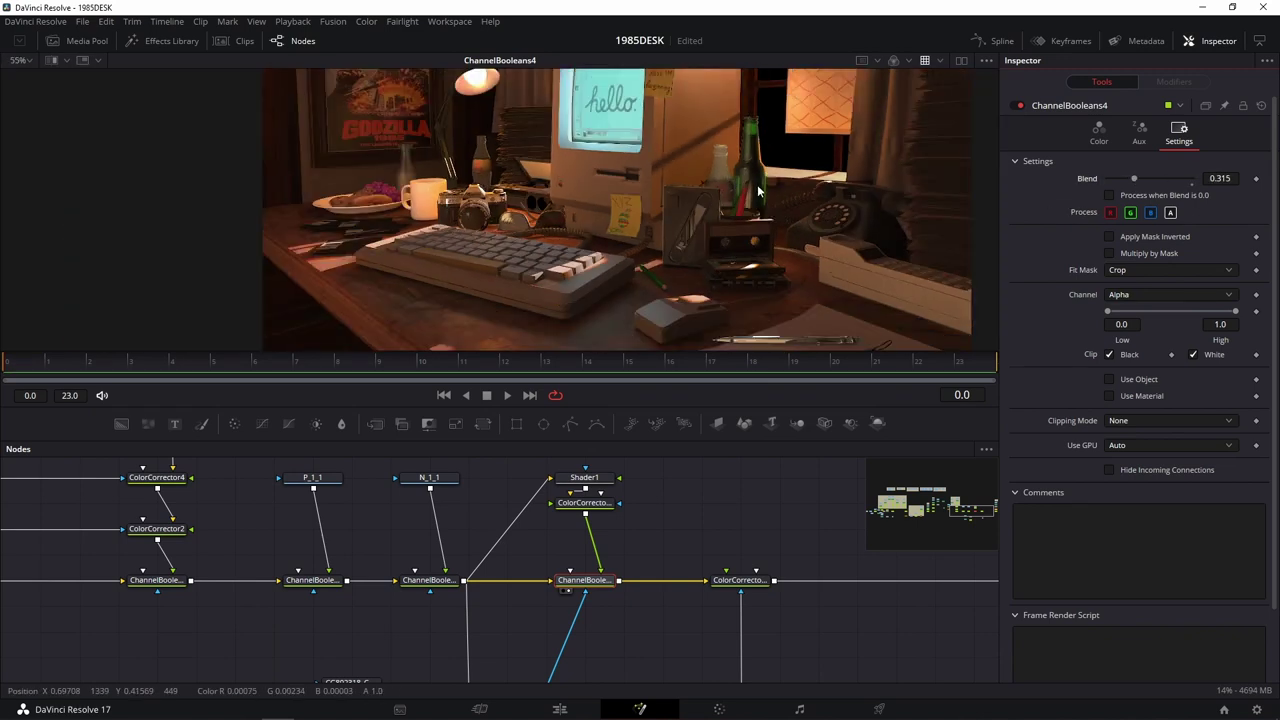
{"action": "scroll", "coordinate": [735, 183], "scroll_direction": "up", "scroll_amount": 1}
{"action": "scroll", "coordinate": [735, 183], "scroll_direction": "up", "scroll_amount": 1}
{"action": "left_click_drag", "start_coordinate": [656, 527], "coordinate": [711, 507]}
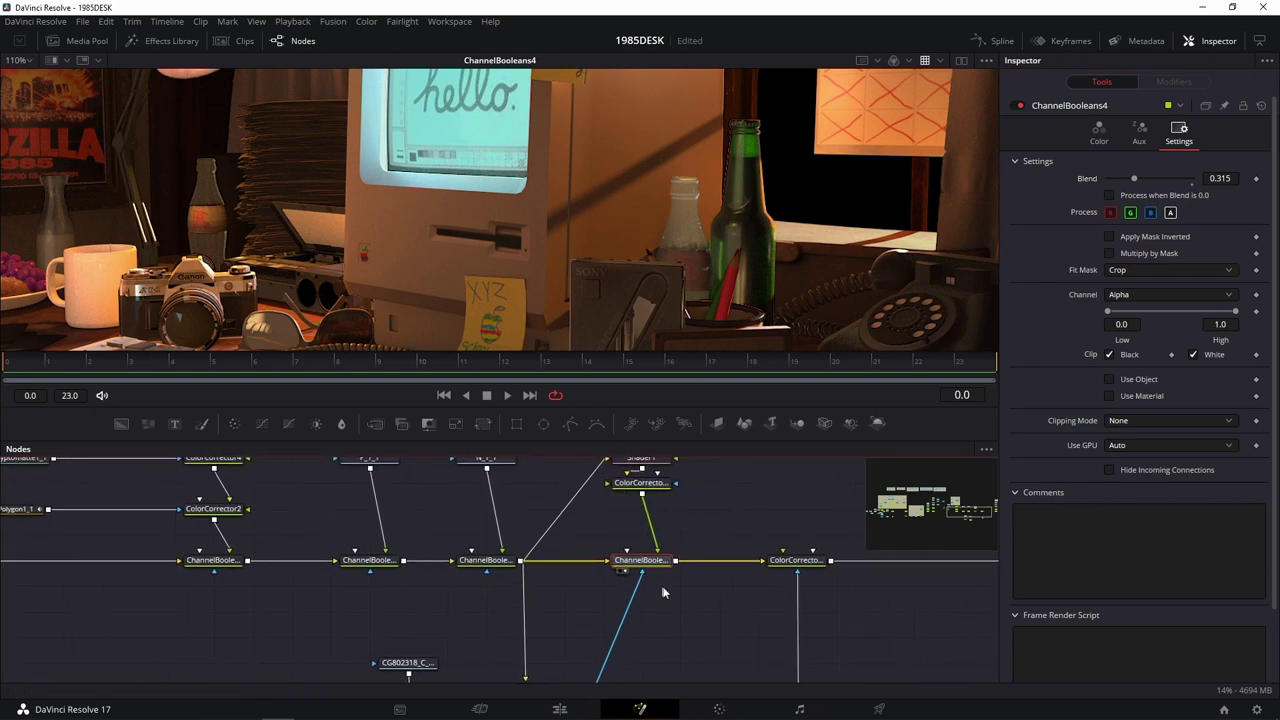
View VolumeMask1's output, then Shader1's render, in the viewer.
{"action": "left_click_drag", "start_coordinate": [544, 683], "coordinate": [583, 568]}
{"action": "key", "text": "1"}
{"action": "scroll", "coordinate": [686, 654], "scroll_direction": "up", "scroll_amount": 5}
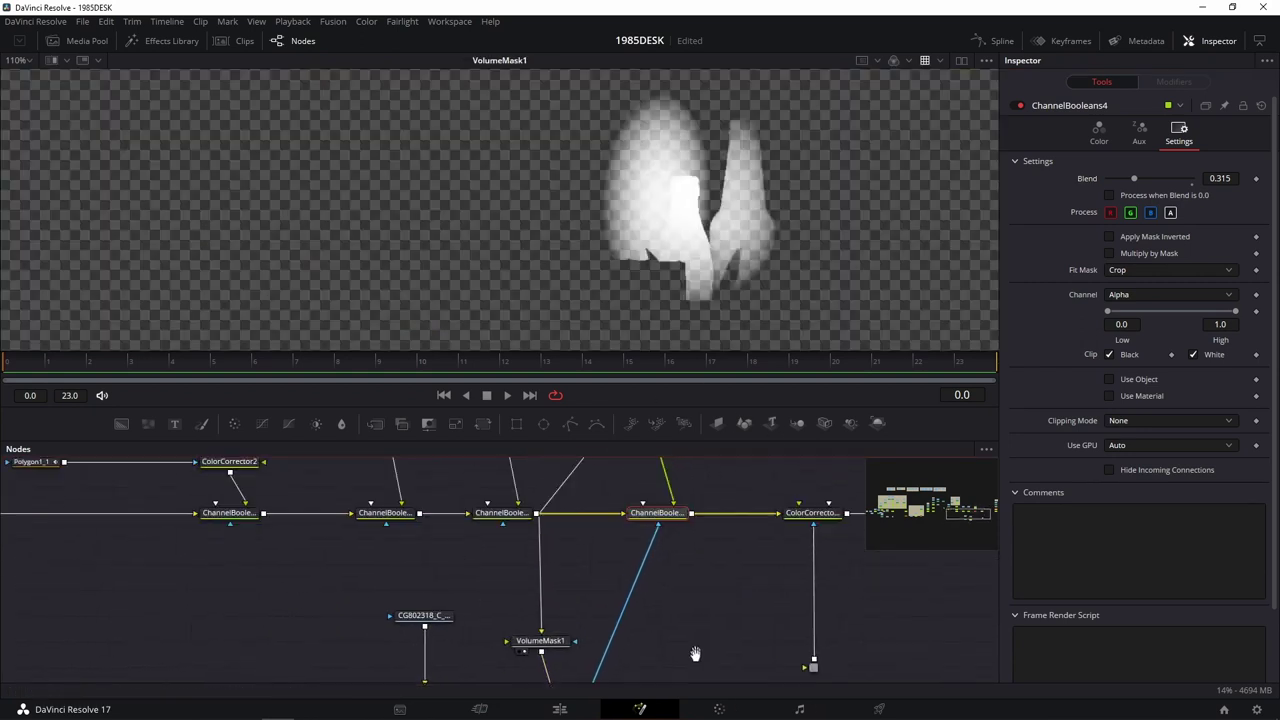
{"action": "key", "text": "1"}
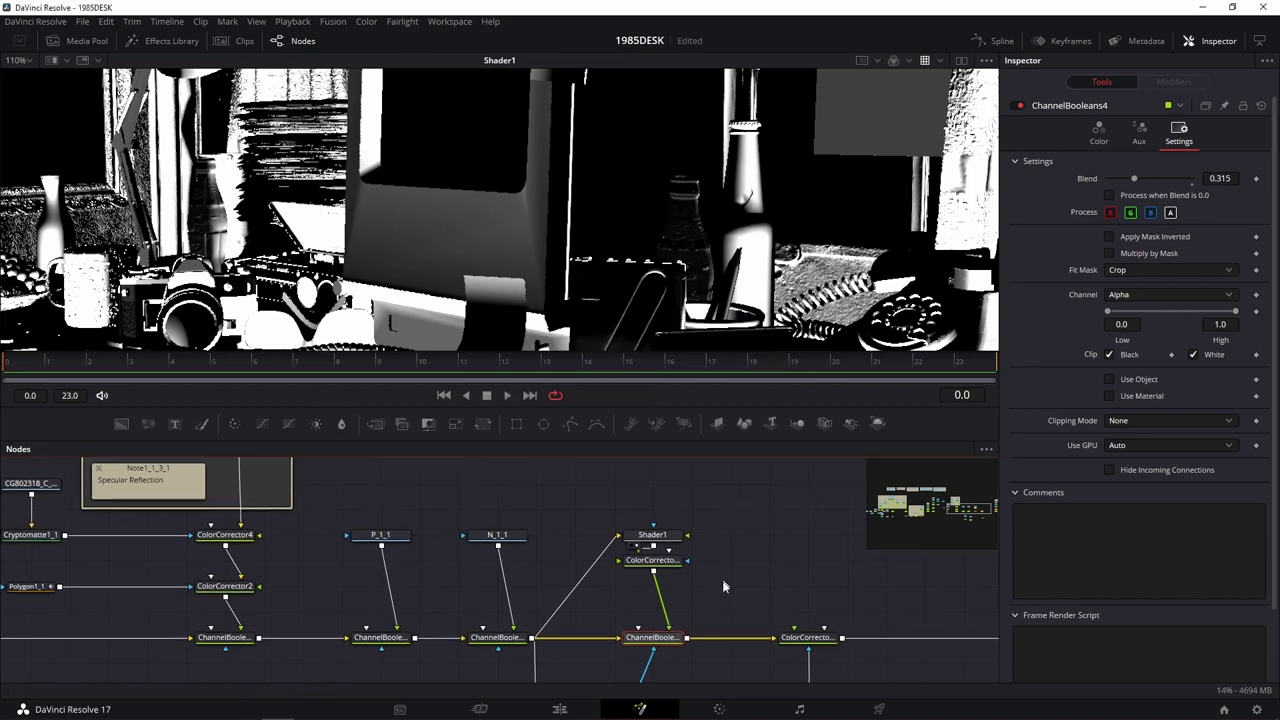
Line up Cryptomatte1 with the ChannelBooleans node and view the ChannelBooleans5 bottle matte.
{"action": "scroll", "coordinate": [722, 578], "scroll_direction": "down", "scroll_amount": 4}
{"action": "scroll", "coordinate": [640, 570], "scroll_direction": "down", "scroll_amount": 2}
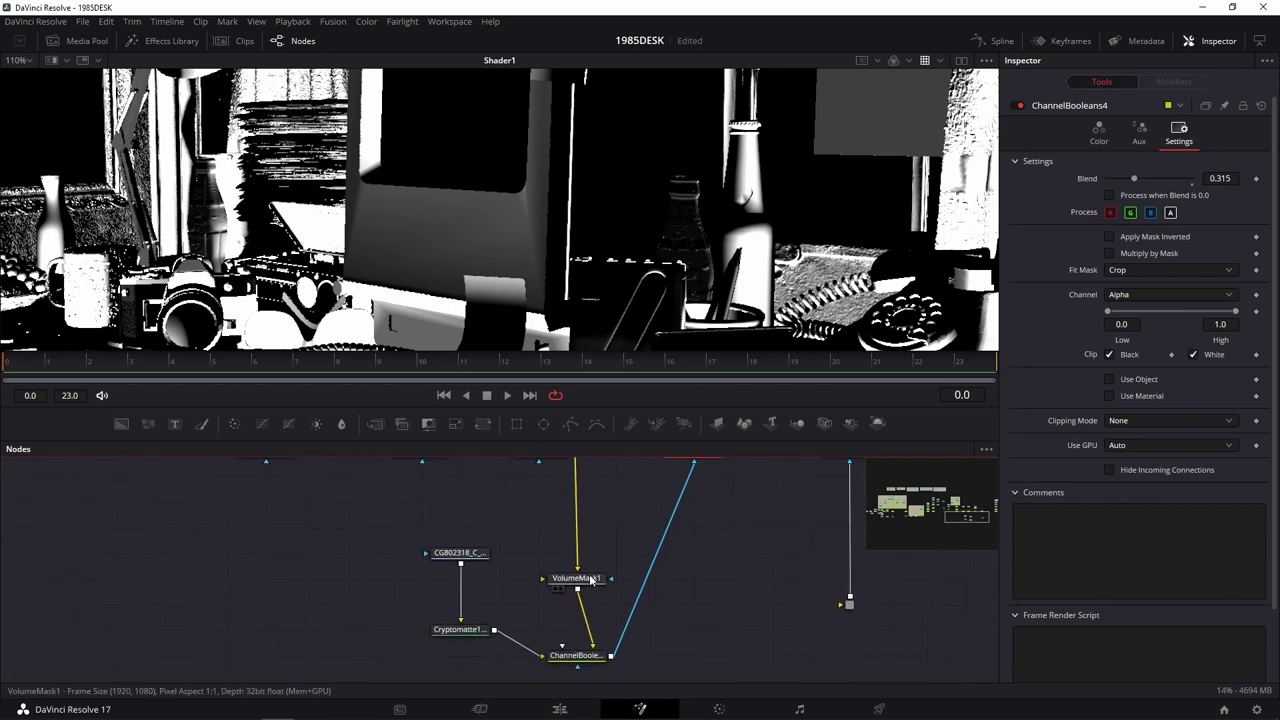
{"action": "left_click", "coordinate": [558, 589]}
{"action": "left_click_drag", "start_coordinate": [462, 630], "coordinate": [462, 656]}
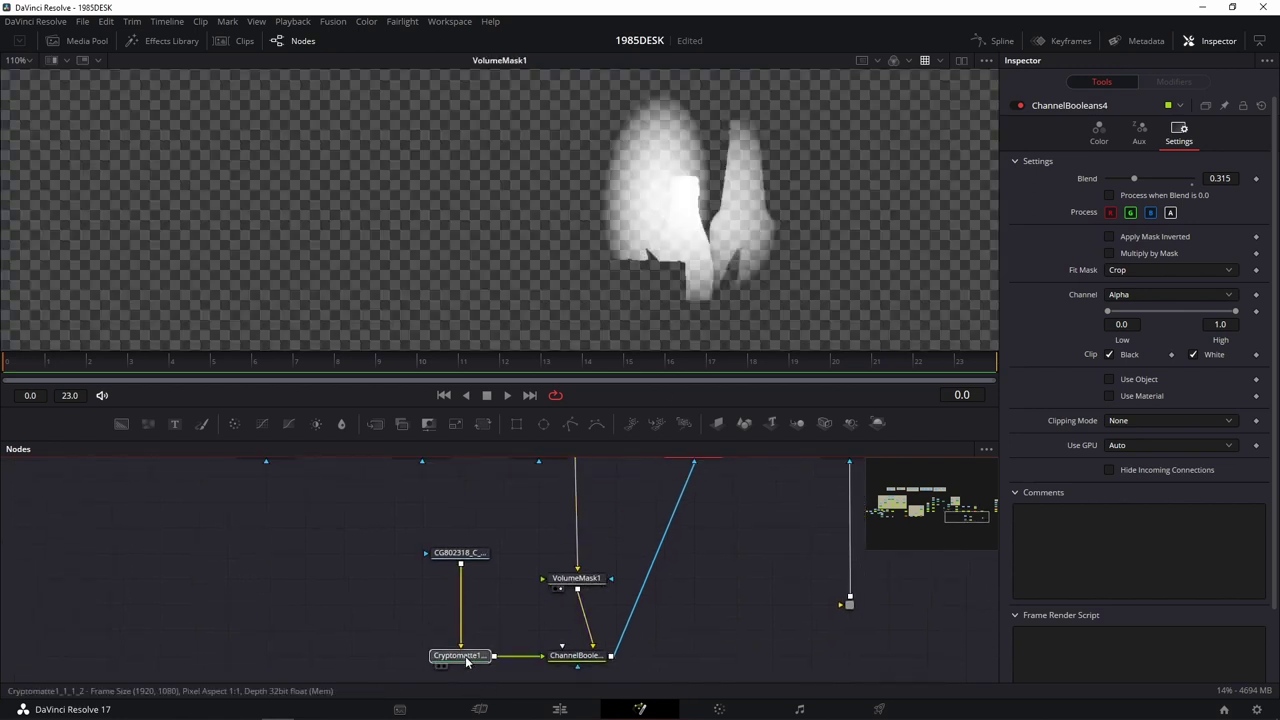
{"action": "key", "text": "1"}
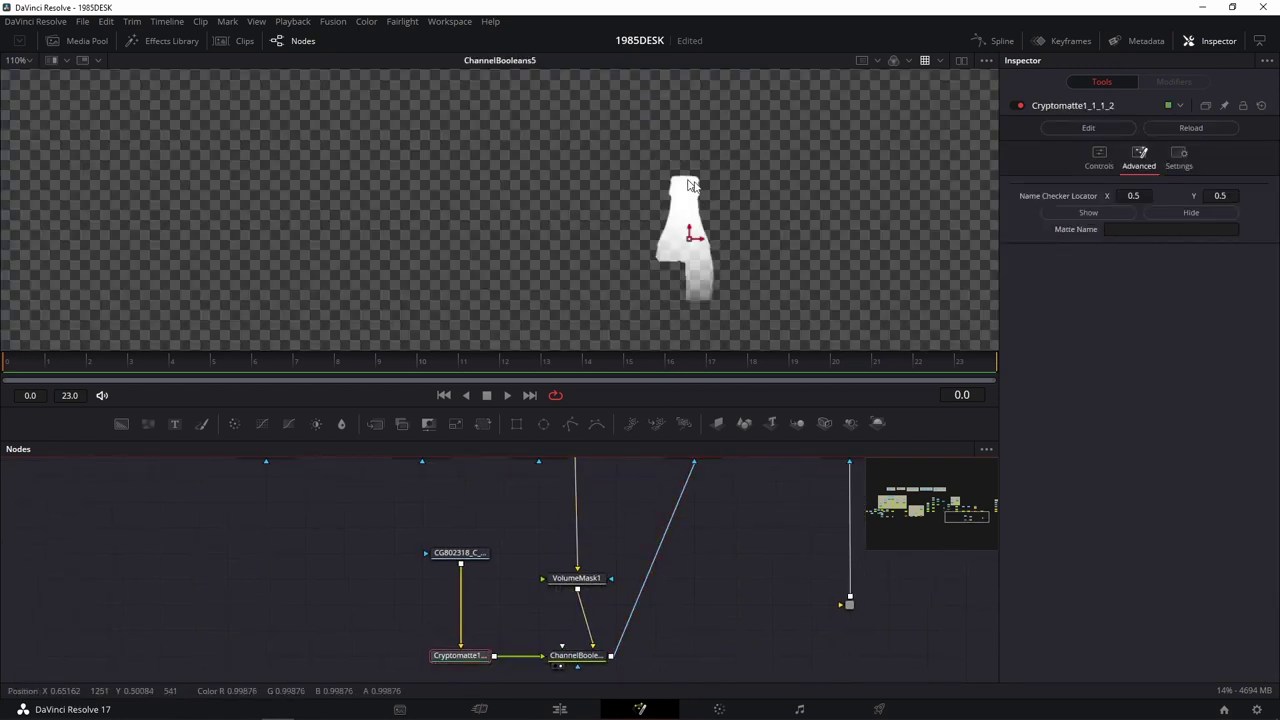
Raise ChannelBooleans4's Blend to 0.693 while viewing the full desk composite.
{"action": "scroll", "coordinate": [660, 640], "scroll_direction": "up", "scroll_amount": 4}
{"action": "left_click_drag", "start_coordinate": [640, 576], "coordinate": [846, 217]}
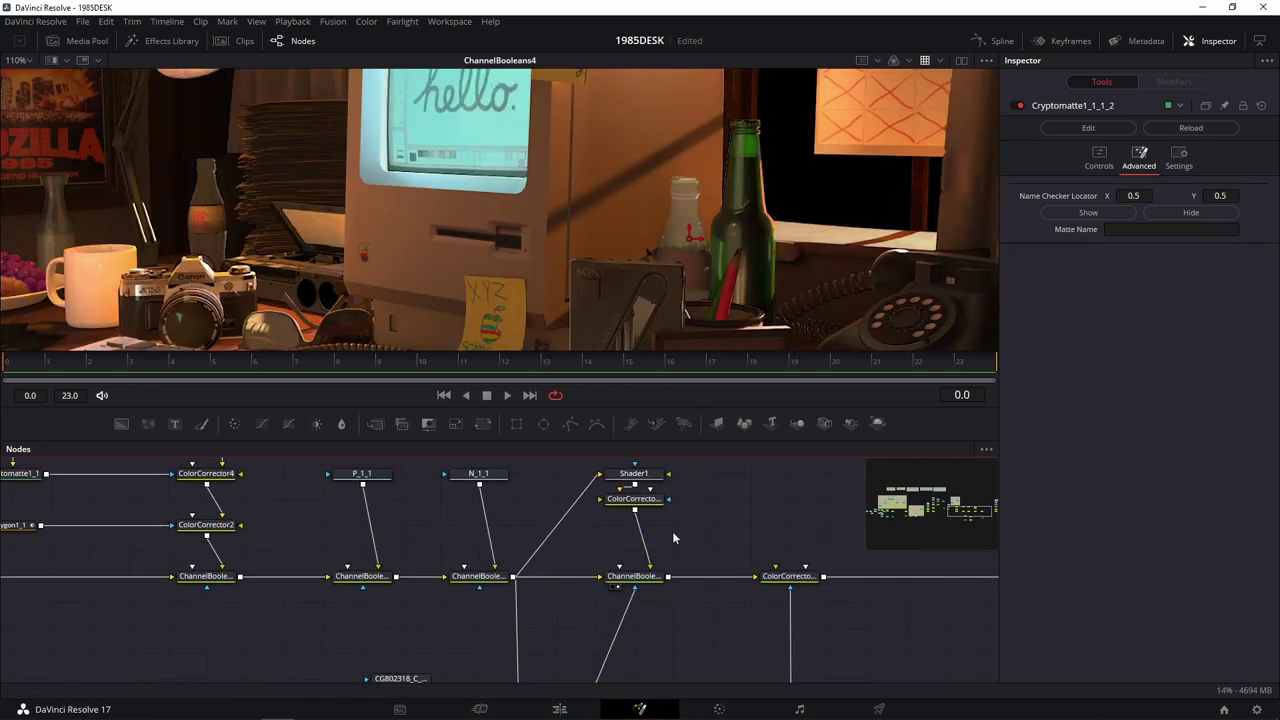
{"action": "scroll", "coordinate": [672, 531], "scroll_direction": "up", "scroll_amount": 1}
{"action": "left_click", "coordinate": [634, 616]}
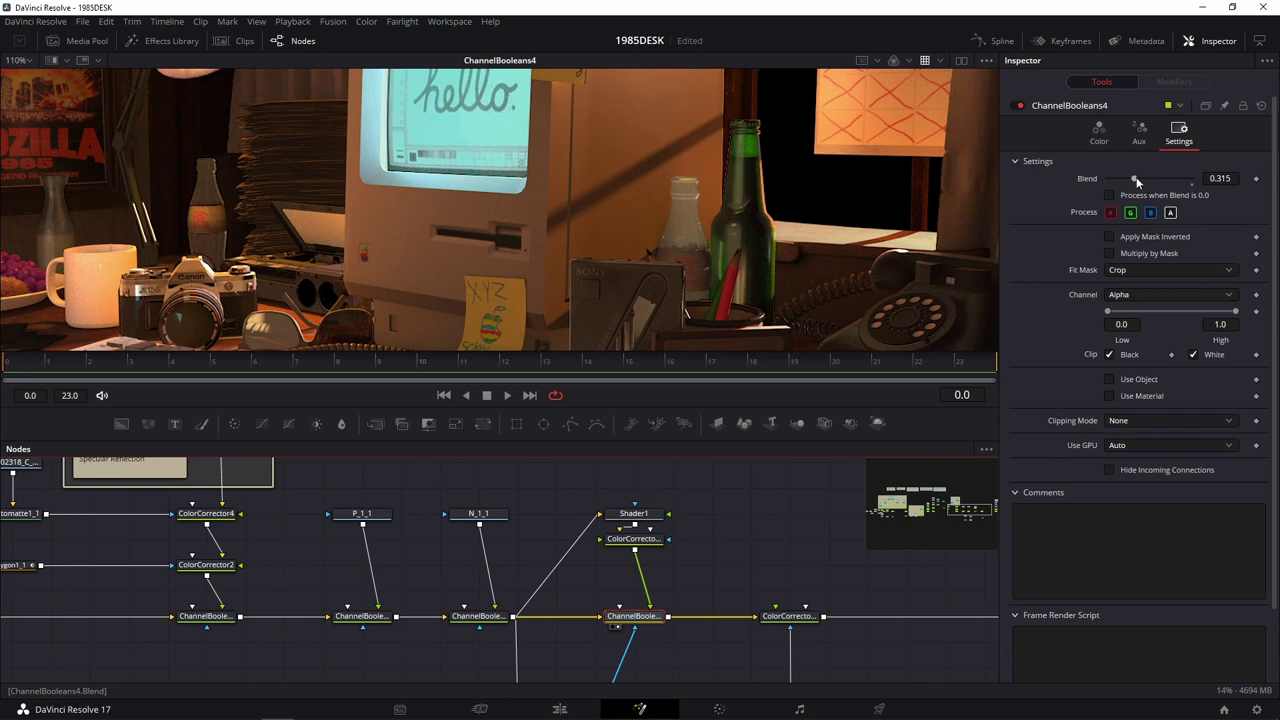
{"action": "left_click_drag", "start_coordinate": [1136, 180], "coordinate": [1169, 183]}
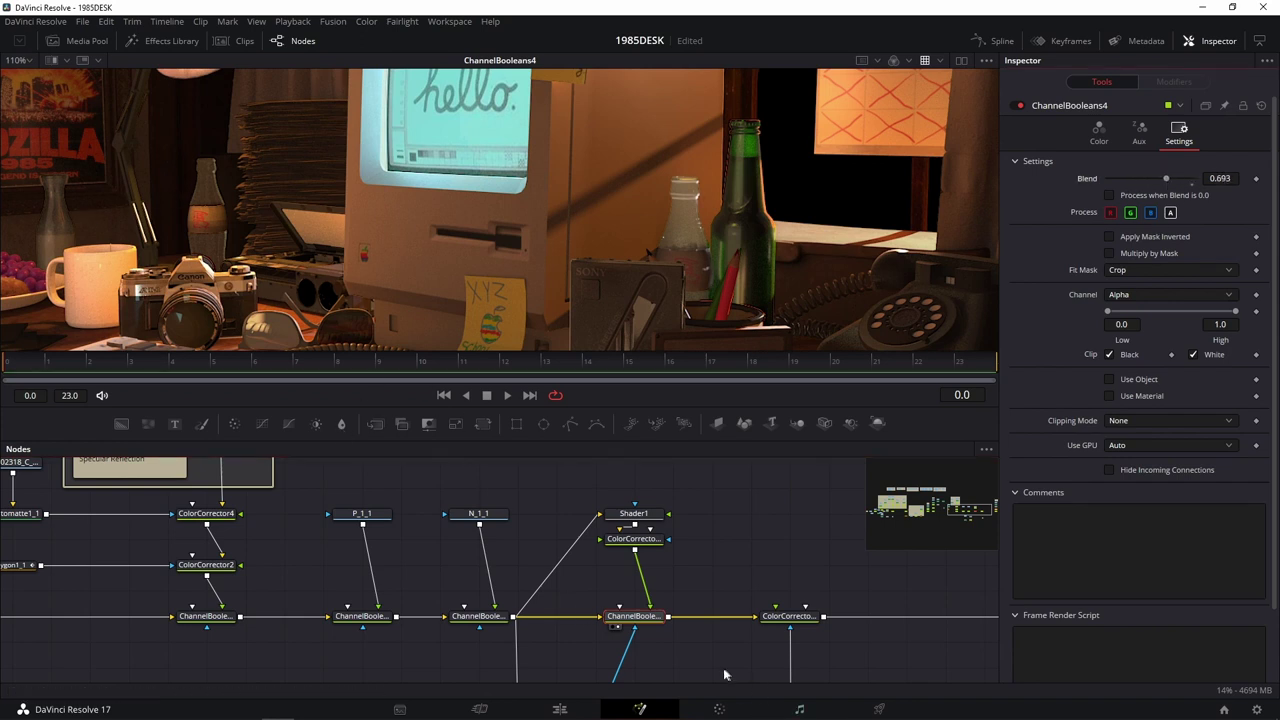
Bring the mask nodes back into view and show VolumeMask1's matte.
{"action": "left_click_drag", "start_coordinate": [727, 675], "coordinate": [792, 502]}
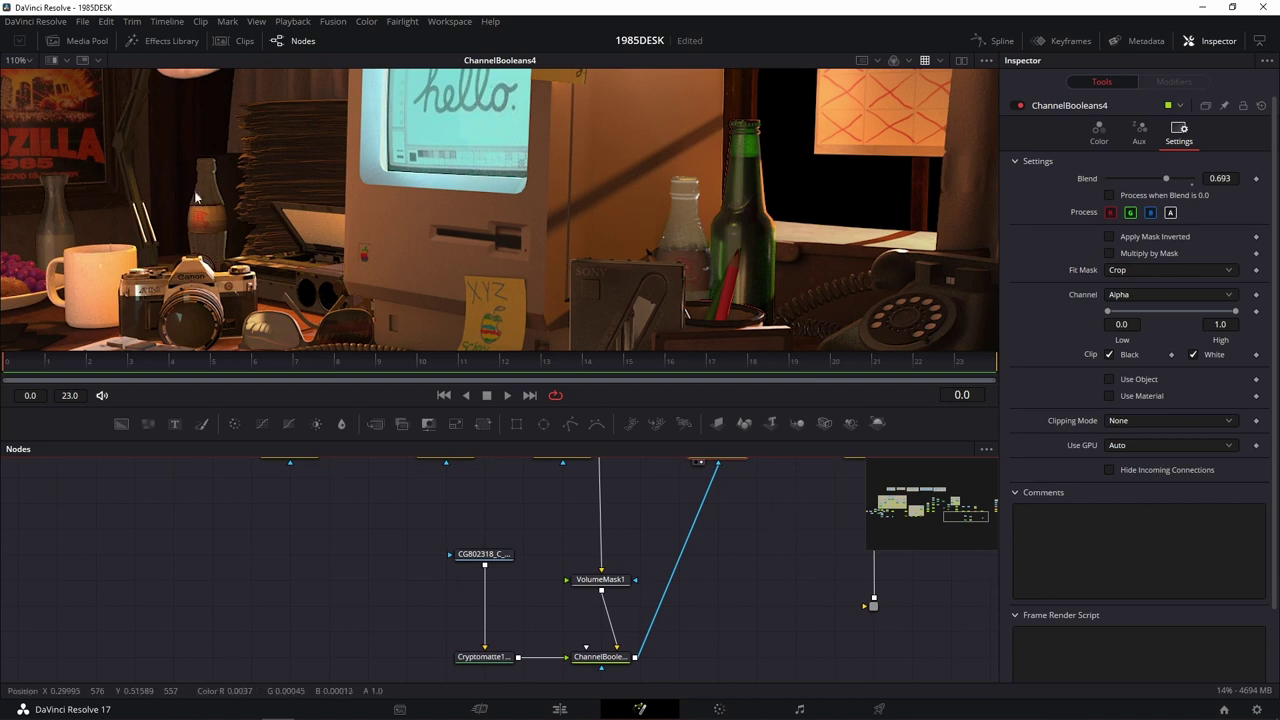
{"action": "mouse_move", "coordinate": [722, 482]}
{"action": "left_mouse_down"}
{"action": "mouse_move", "coordinate": [580, 517]}
{"action": "mouse_move", "coordinate": [618, 462]}
{"action": "left_mouse_up"}
{"action": "left_click_drag", "start_coordinate": [483, 568], "coordinate": [608, 303]}
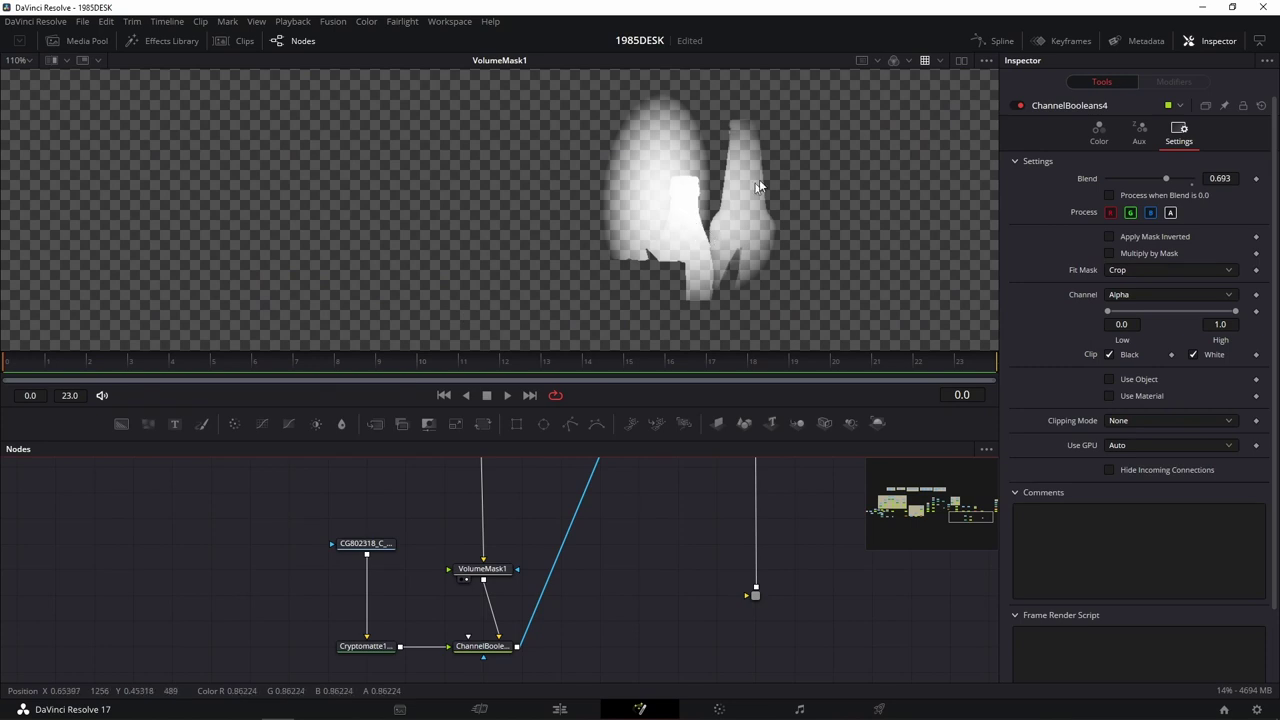
View Shader1's output, then select VolumeMask1 and show its matte.
{"action": "left_click_drag", "start_coordinate": [687, 495], "coordinate": [666, 634]}
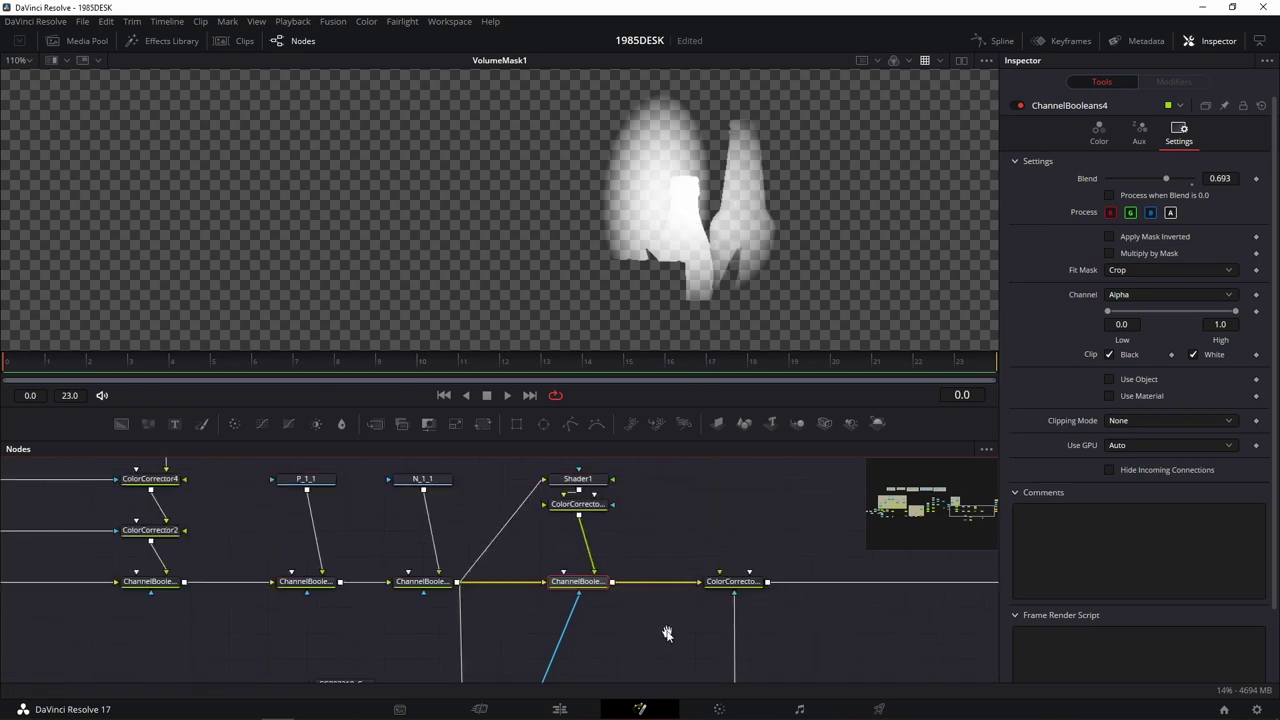
{"action": "left_click_drag", "start_coordinate": [575, 485], "coordinate": [740, 235]}
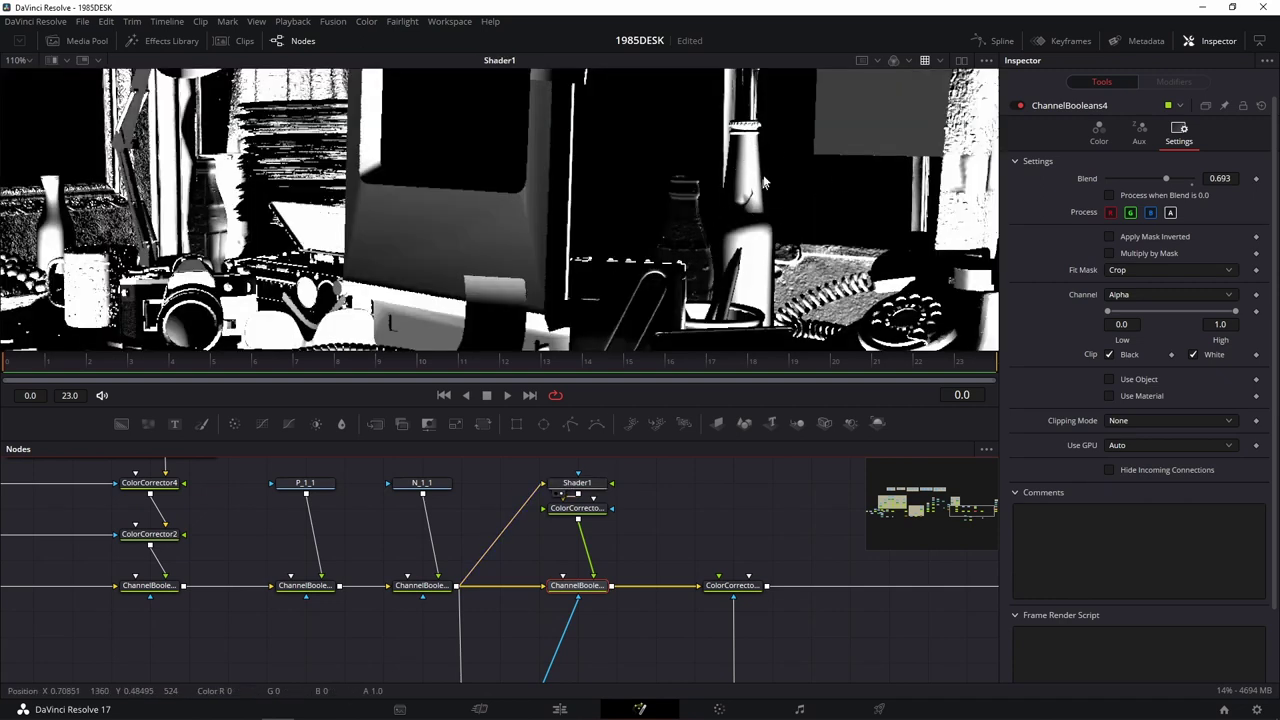
{"action": "left_click_drag", "start_coordinate": [617, 647], "coordinate": [663, 477]}
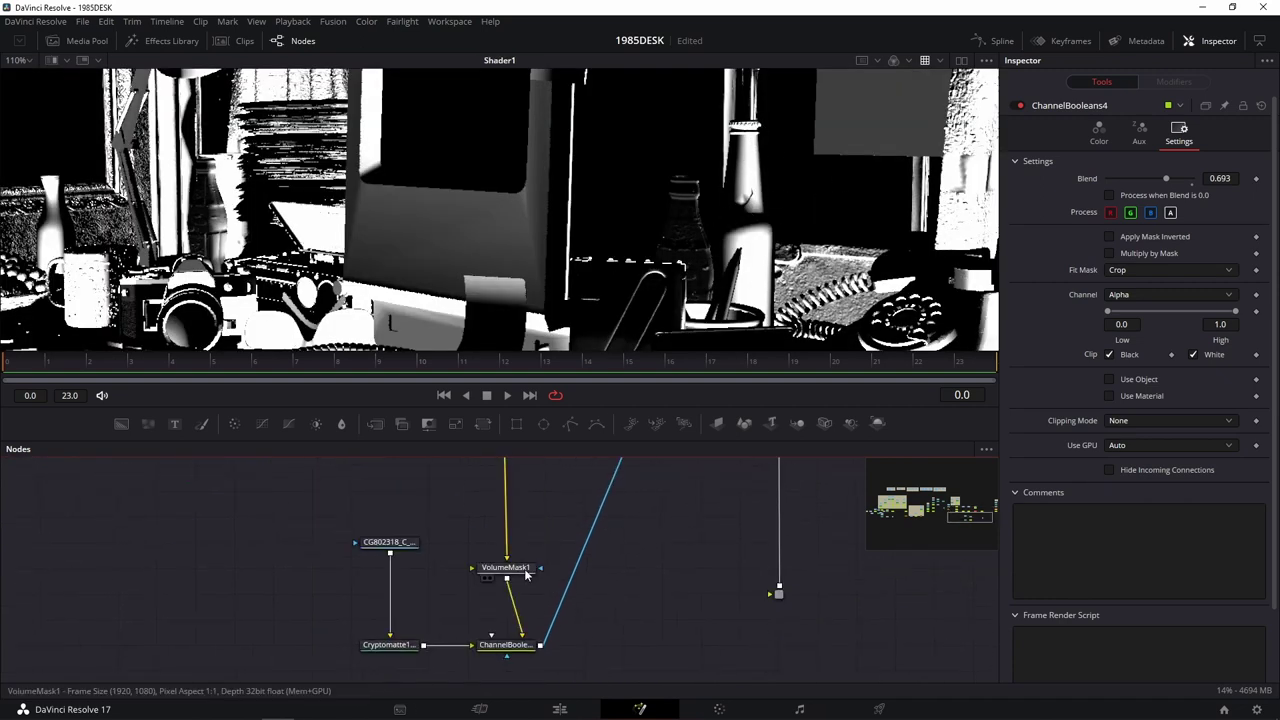
{"action": "left_click", "coordinate": [516, 575]}
{"action": "key", "text": "1"}
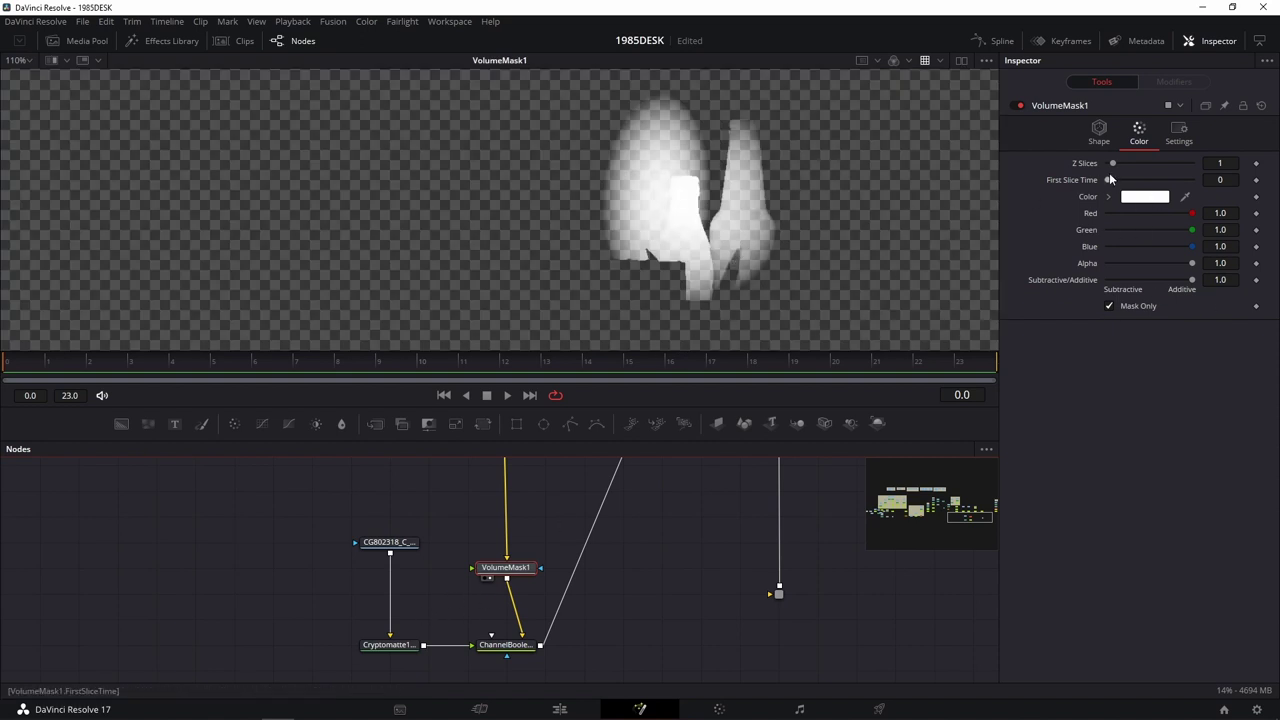
Center the VolumeMask1 sphere on a picked scene point with size 30 and a softened edge.
{"action": "left_click", "coordinate": [1096, 140]}
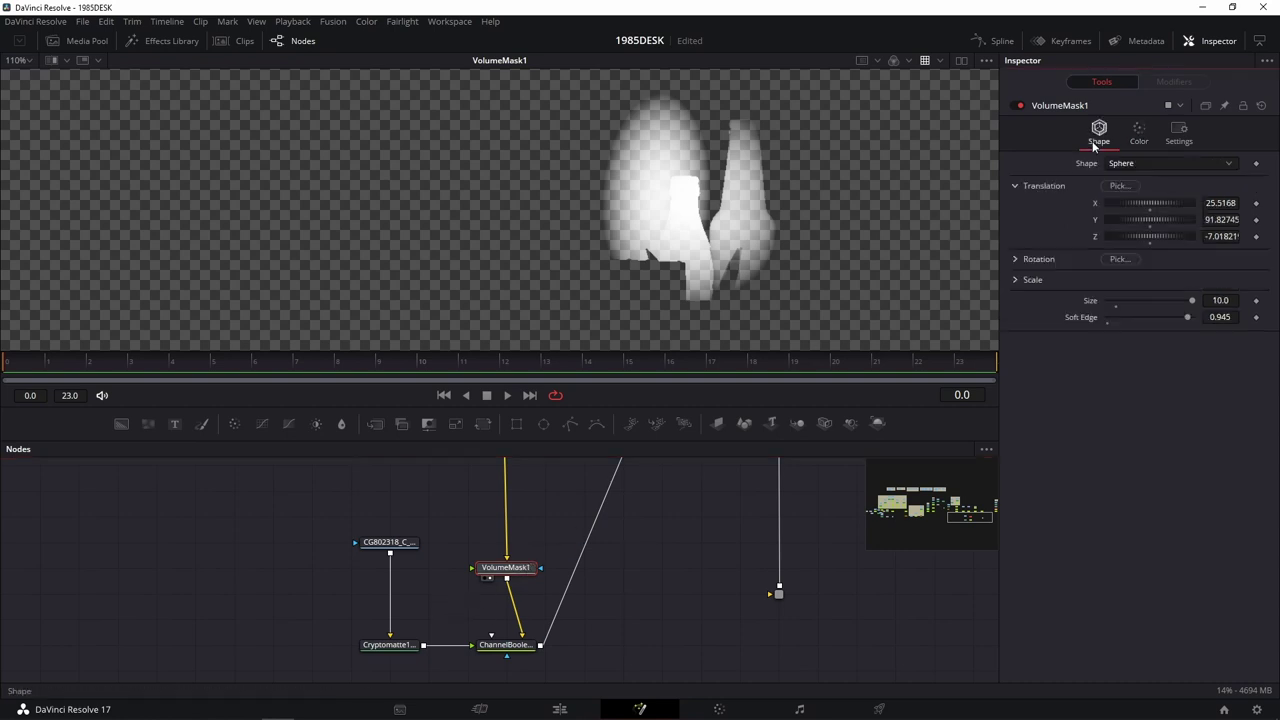
{"action": "left_click_drag", "start_coordinate": [1122, 186], "coordinate": [716, 234]}
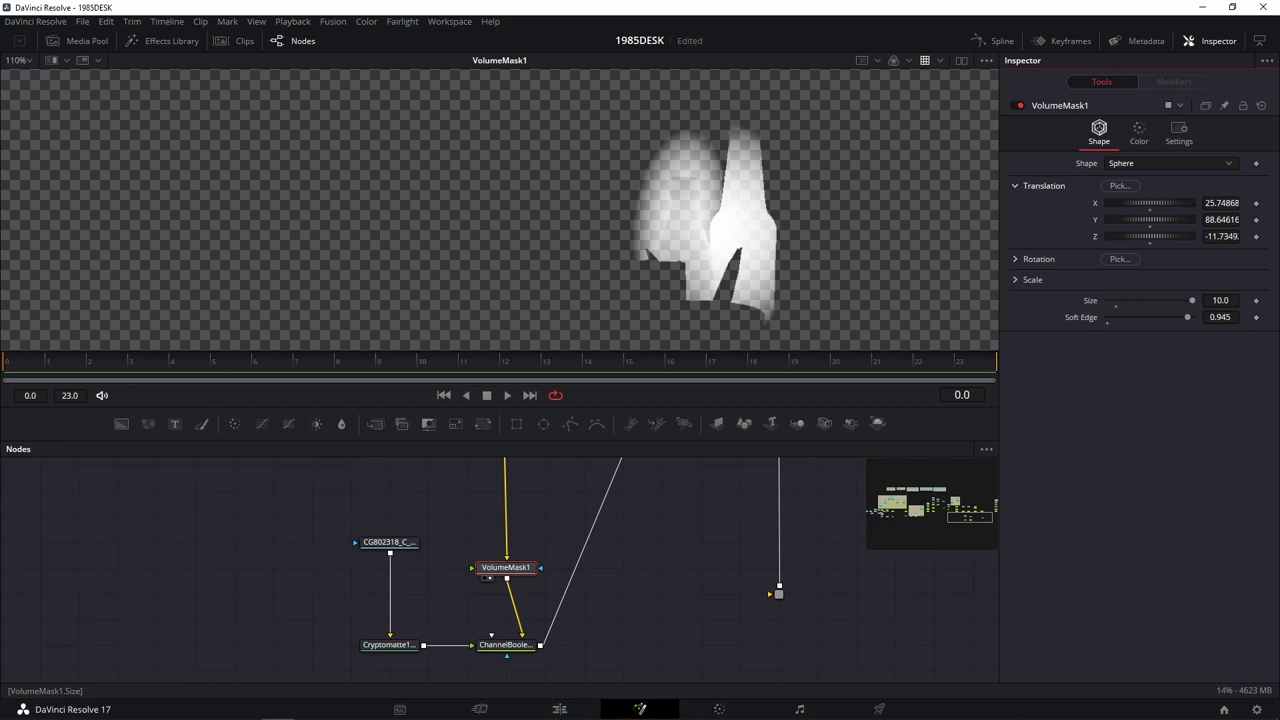
{"action": "type", "text": "30"}
{"action": "key", "text": "Tab"}
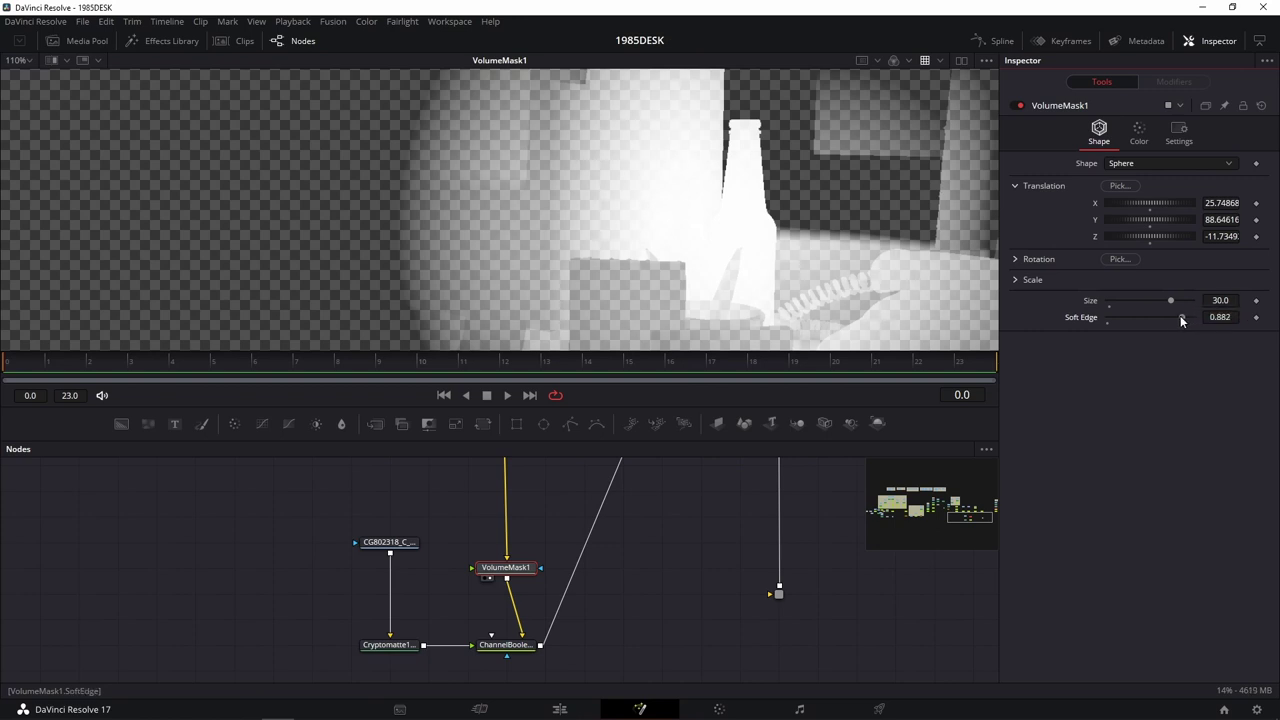
{"action": "mouse_move", "coordinate": [1180, 317]}
{"action": "left_mouse_down"}
{"action": "mouse_move", "coordinate": [1163, 317]}
{"action": "mouse_move", "coordinate": [1181, 317]}
{"action": "left_mouse_up"}
Re-pick the sphere center at X 25.83, Y 92.30, Z -7.24, with Size 20.79 and Soft Edge 0.717.
{"action": "left_click", "coordinate": [1220, 300]}
{"action": "type", "text": "20"}
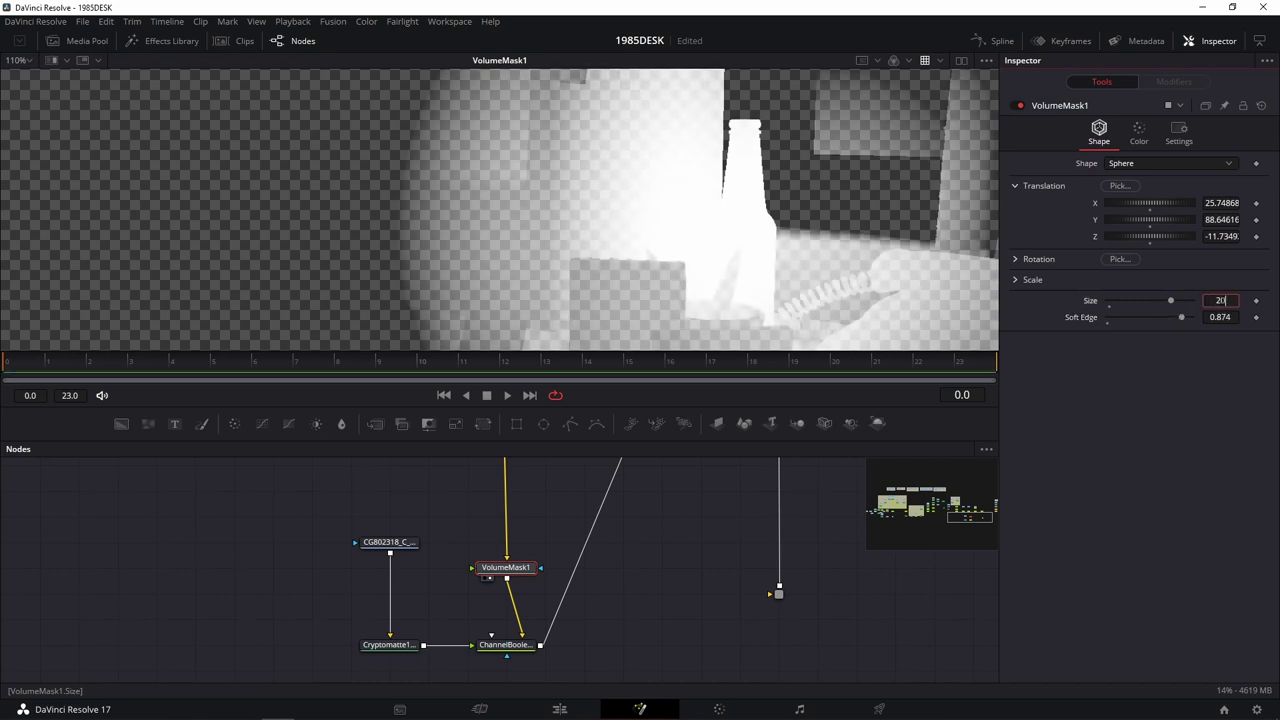
{"action": "key", "text": "Tab"}
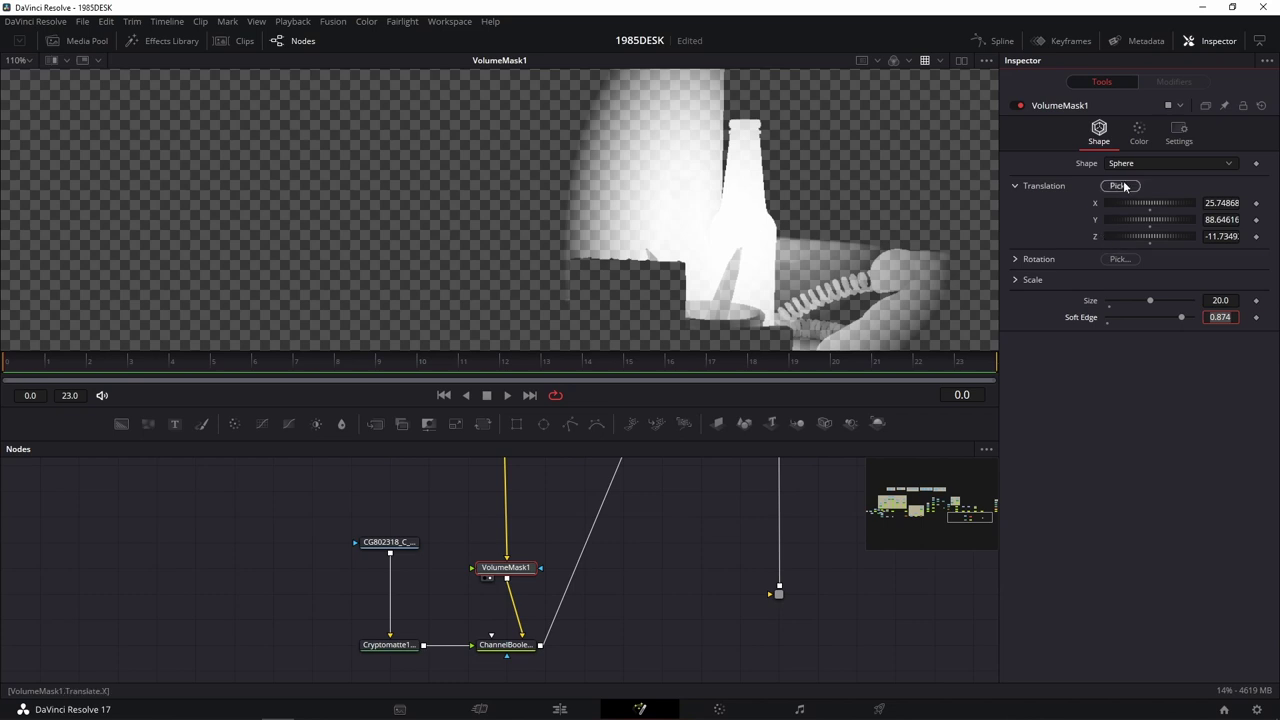
{"action": "mouse_move", "coordinate": [1124, 187]}
{"action": "left_mouse_down"}
{"action": "mouse_move", "coordinate": [731, 157]}
{"action": "mouse_move", "coordinate": [699, 189]}
{"action": "left_mouse_up"}
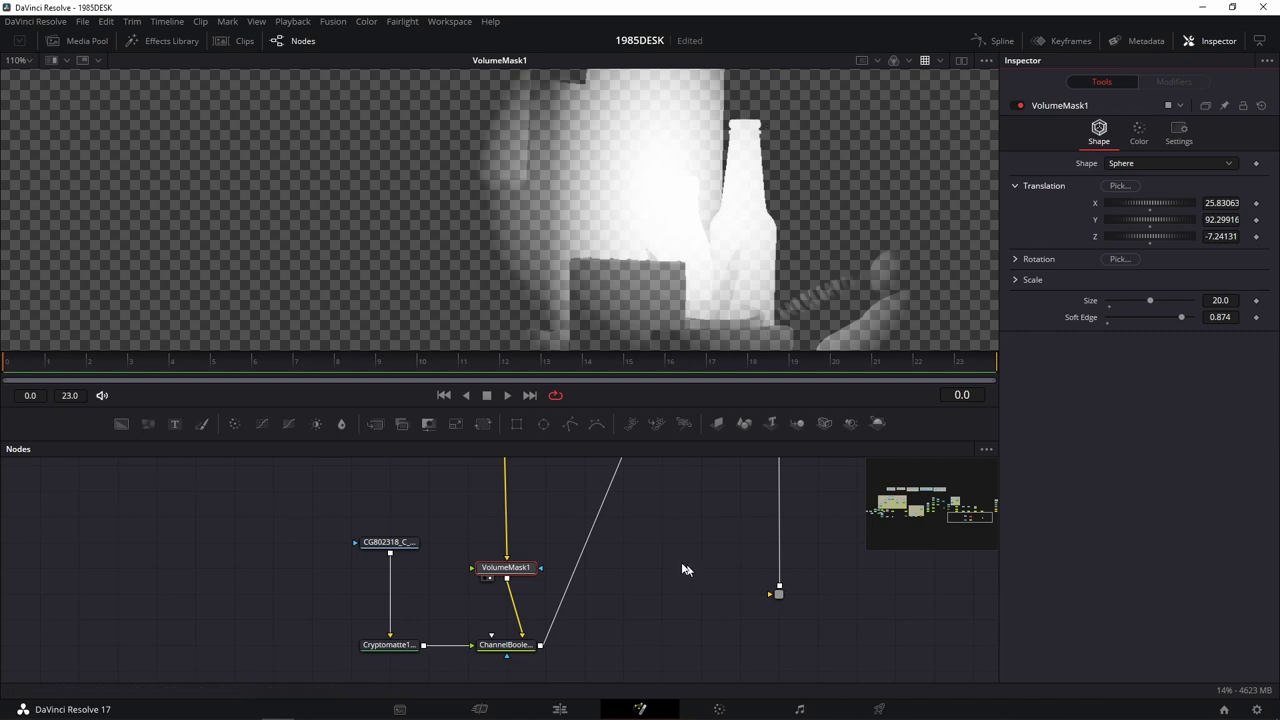
{"action": "scroll", "coordinate": [686, 566], "scroll_direction": "down", "scroll_amount": 2}
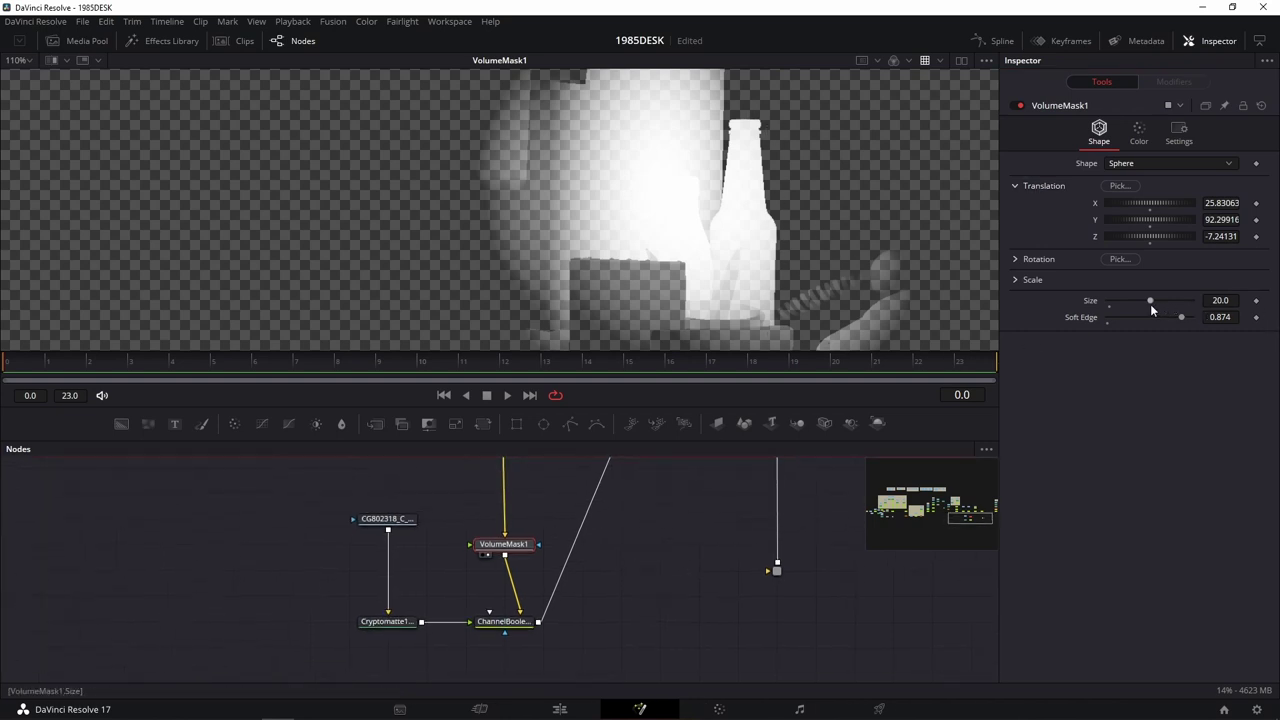
{"action": "left_click_drag", "start_coordinate": [1150, 302], "coordinate": [1162, 314]}
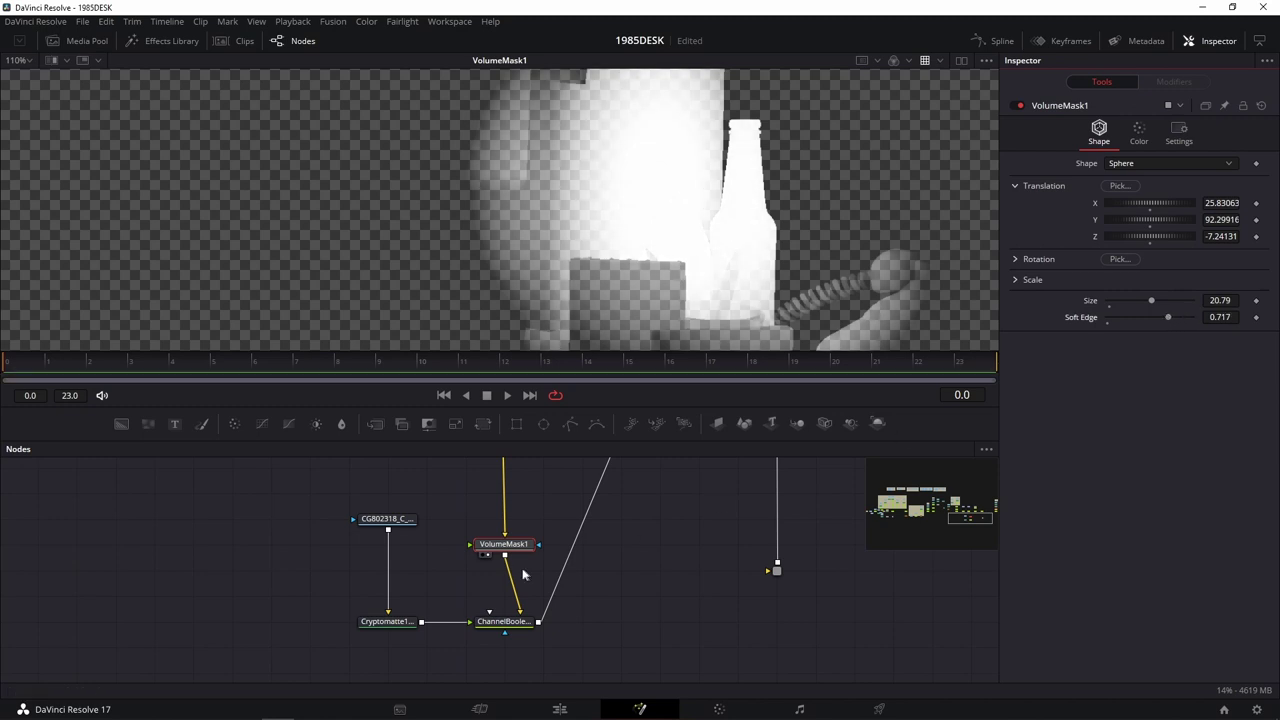
{"action": "left_click_drag", "start_coordinate": [648, 532], "coordinate": [626, 601]}
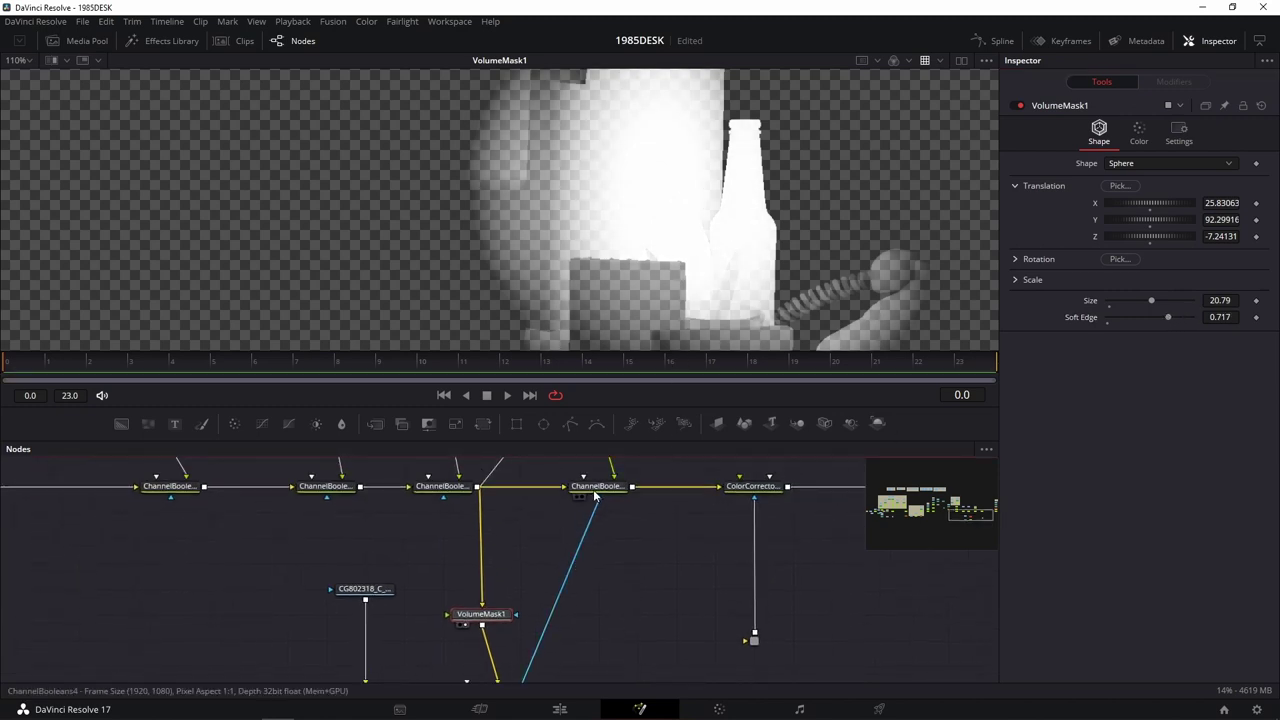
View the ChannelBooleans4 composite and add Beerbottle to Cryptomatte1_1_1_2's matte list beside coke1.
{"action": "key", "text": "1"}
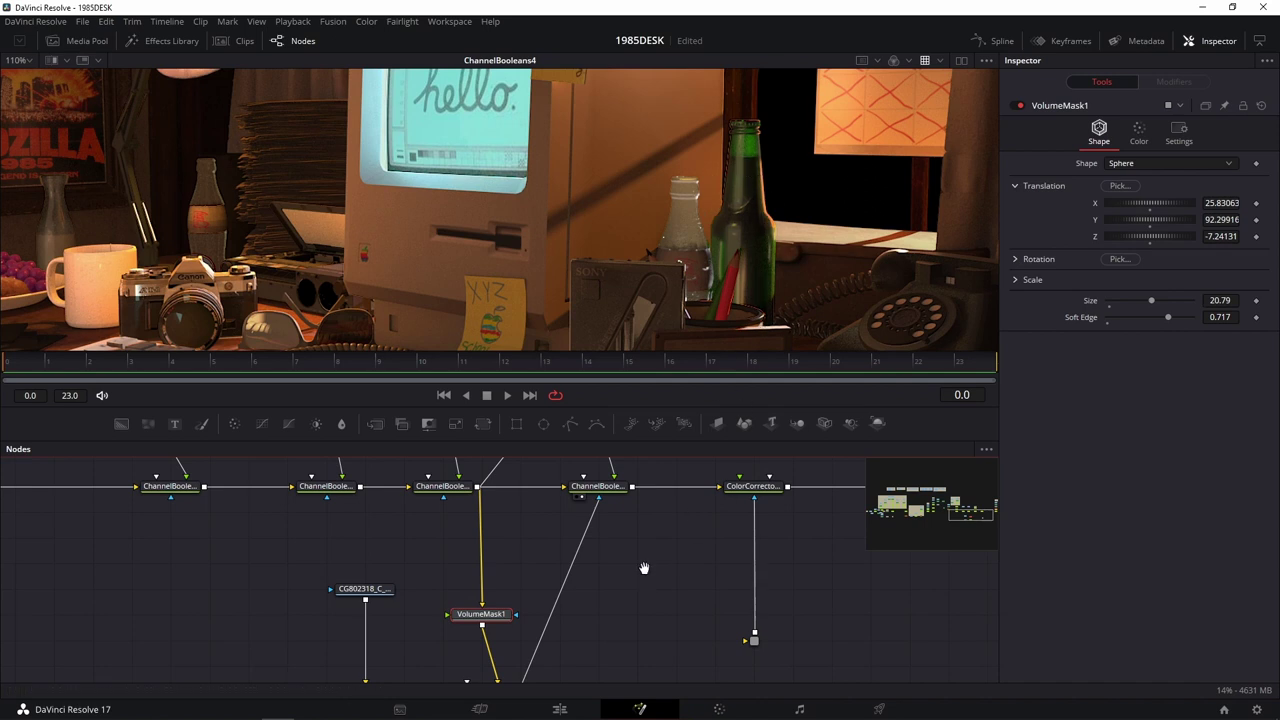
{"action": "left_click_drag", "start_coordinate": [646, 566], "coordinate": [649, 571]}
{"action": "left_click", "coordinate": [441, 650]}
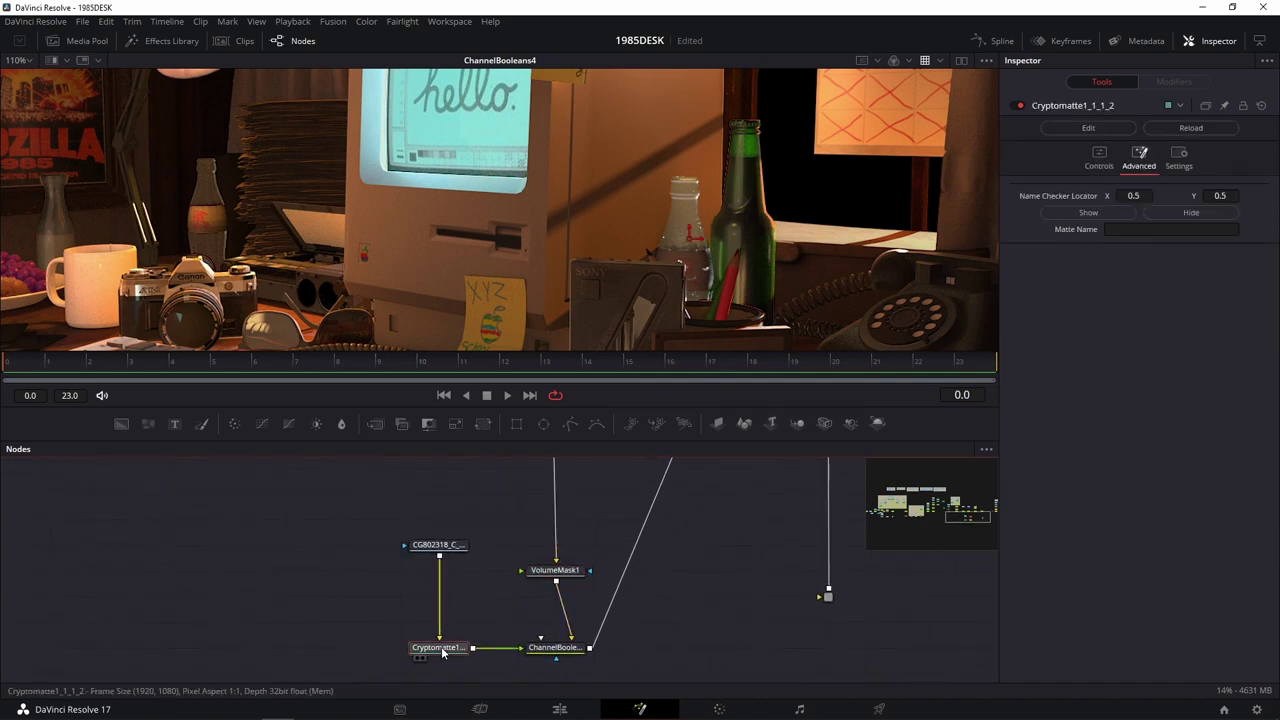
{"action": "left_click", "coordinate": [1099, 157]}
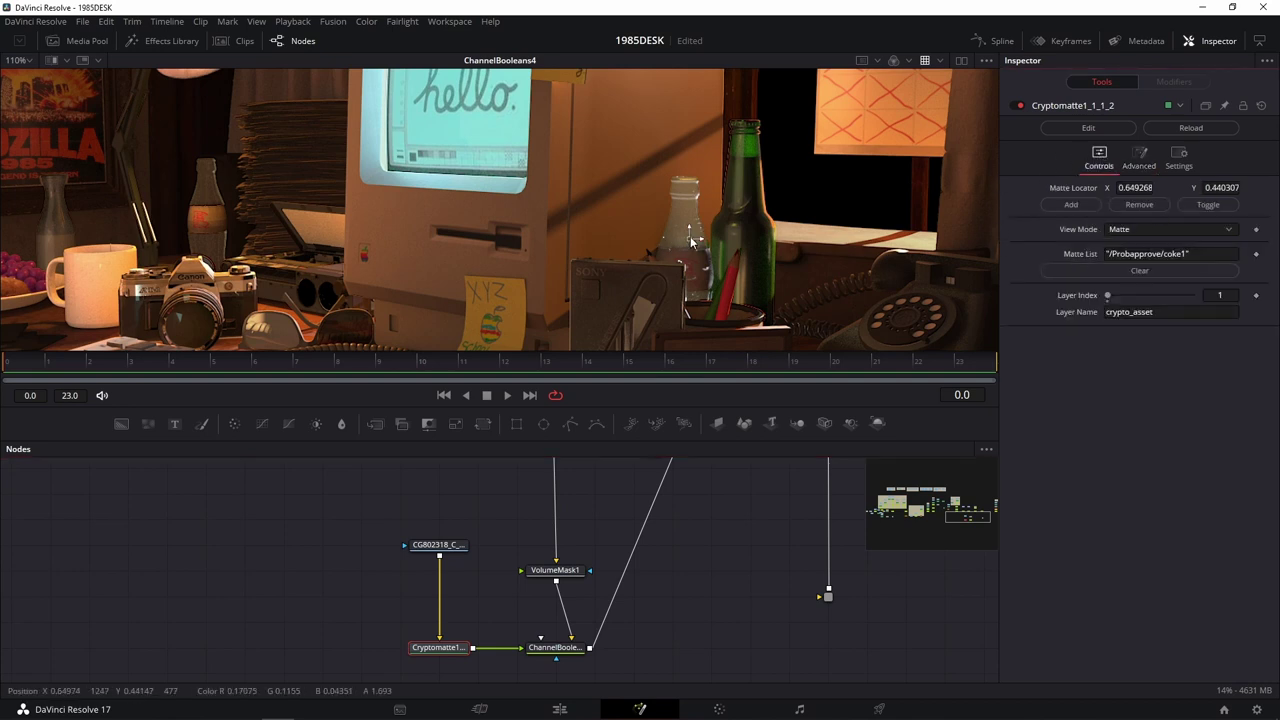
{"action": "left_click_drag", "start_coordinate": [690, 240], "coordinate": [748, 204]}
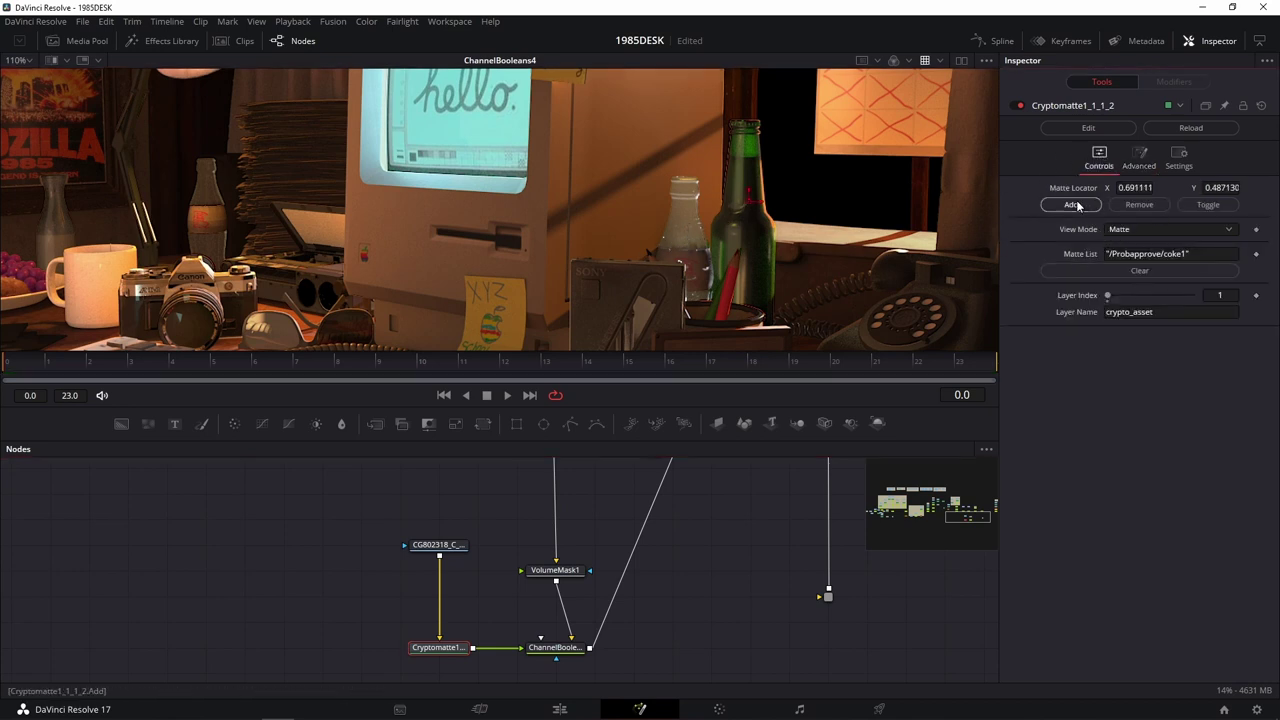
{"action": "left_click", "coordinate": [751, 128], "text": "shift"}
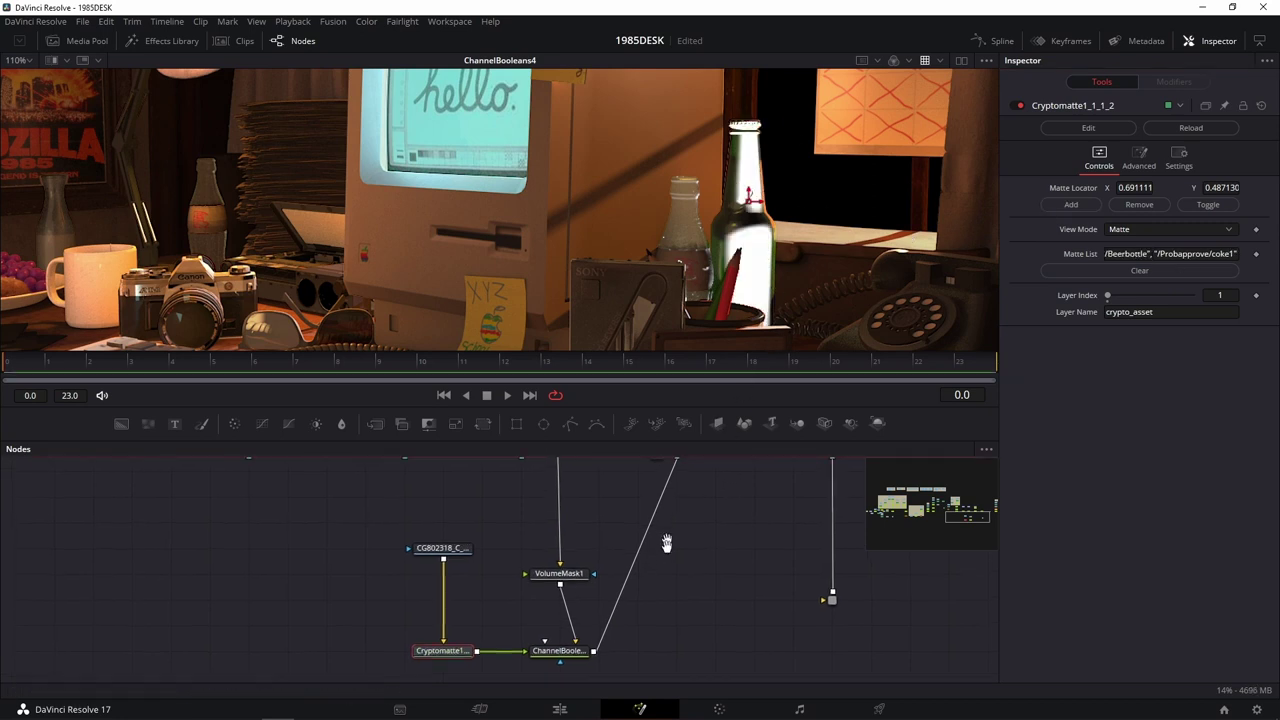
{"action": "scroll", "coordinate": [666, 543], "scroll_direction": "up", "scroll_amount": 3}
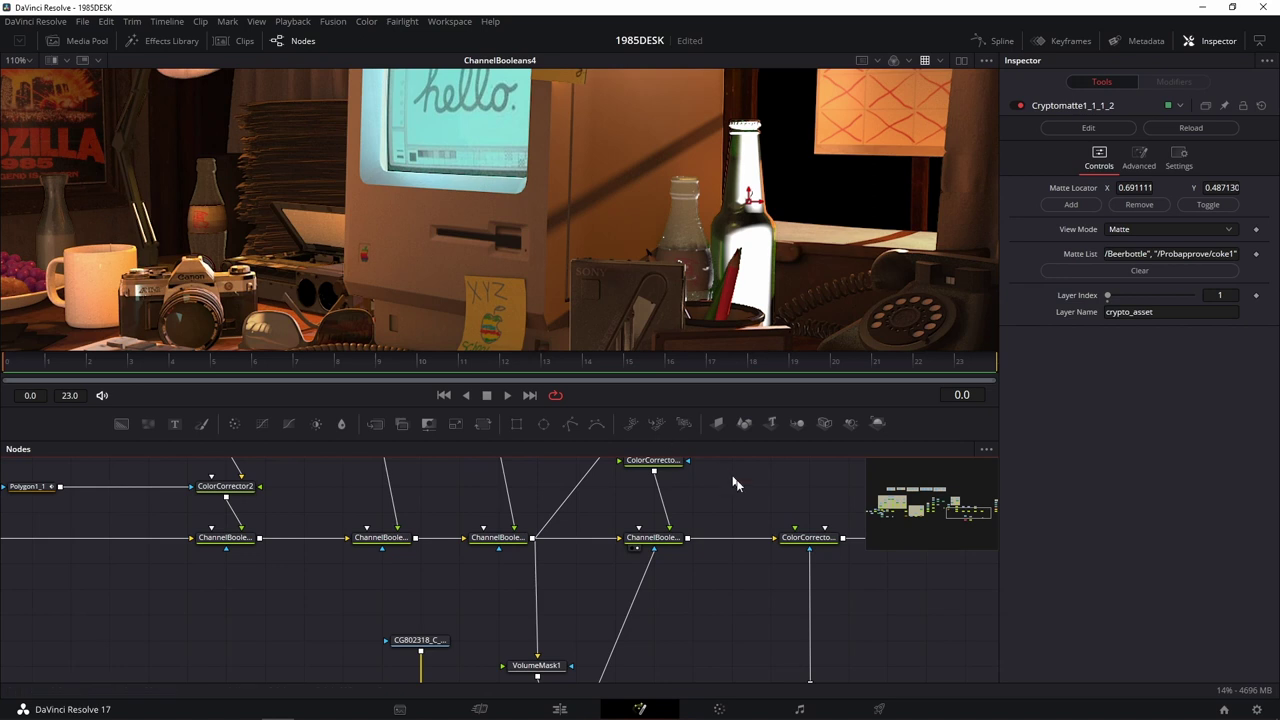
Remove Beerbottle from Cryptomatte1_1_1_2's matte list so only coke1 remains.
{"action": "left_click", "coordinate": [1140, 205]}
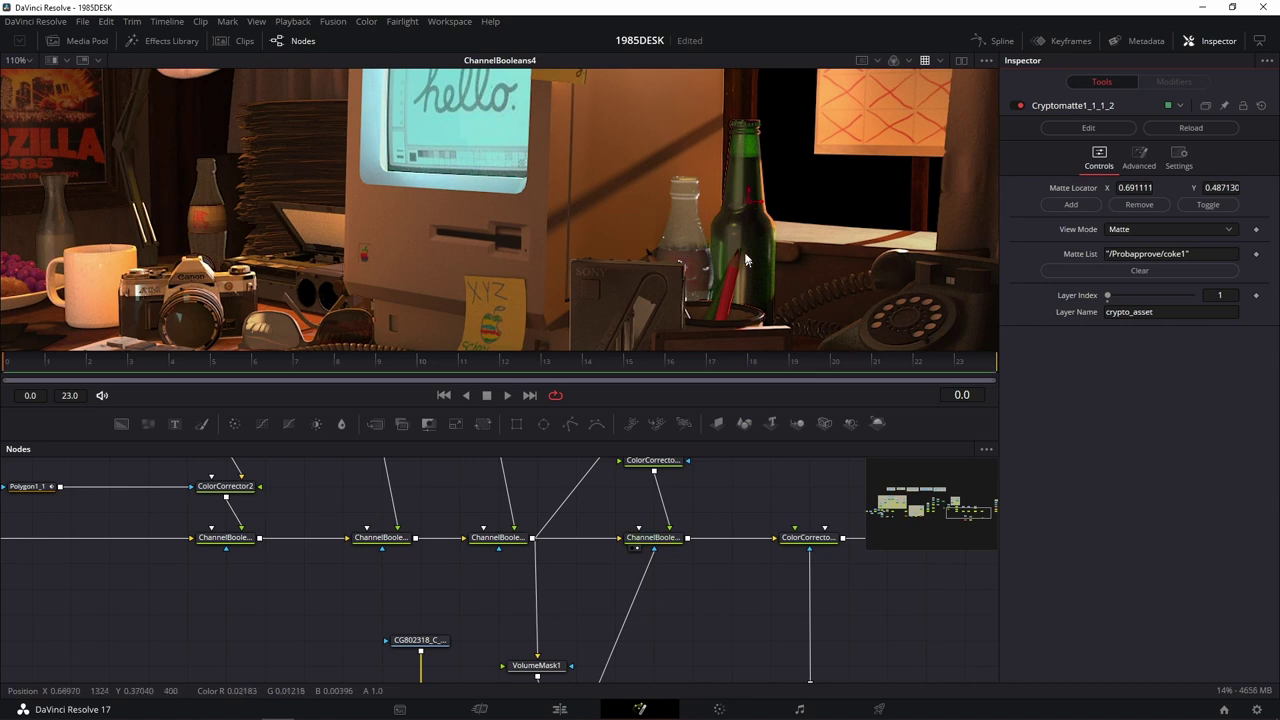
{"action": "scroll", "coordinate": [747, 205], "scroll_direction": "down", "scroll_amount": 3}
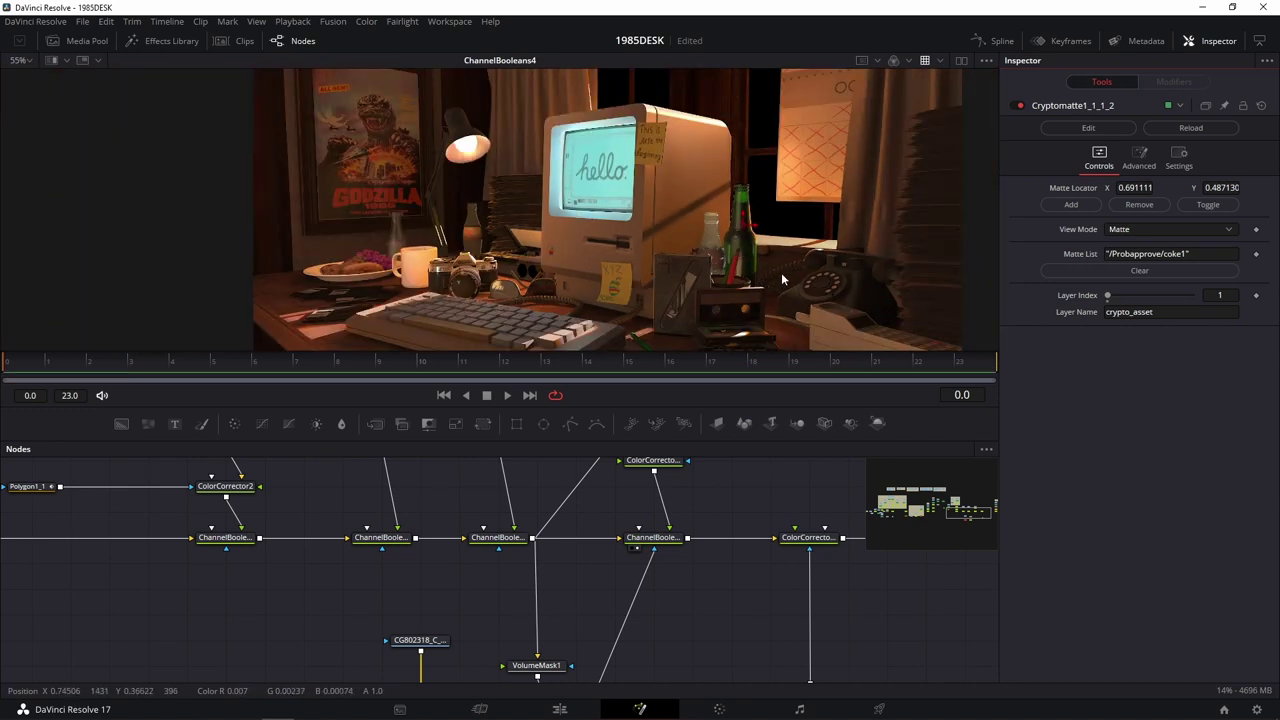
{"action": "scroll", "coordinate": [626, 600], "scroll_direction": "up", "scroll_amount": 3}
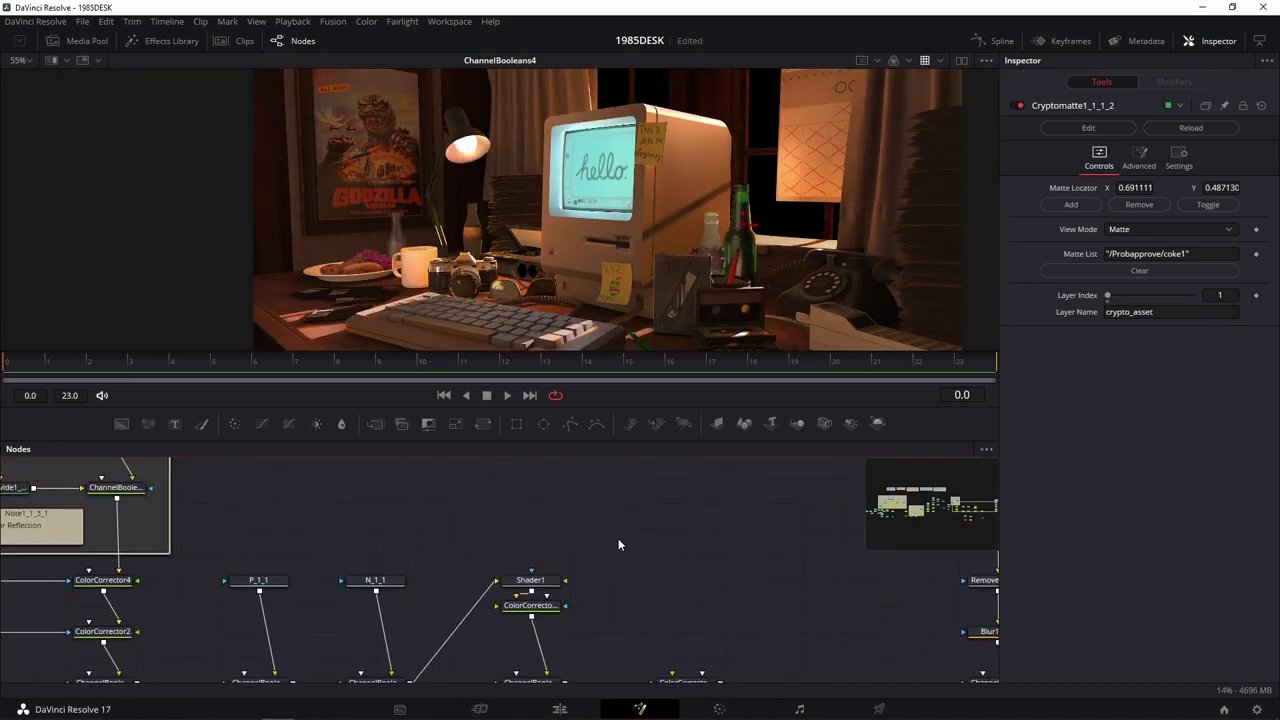
{"action": "scroll", "coordinate": [610, 573], "scroll_direction": "down", "scroll_amount": 5}
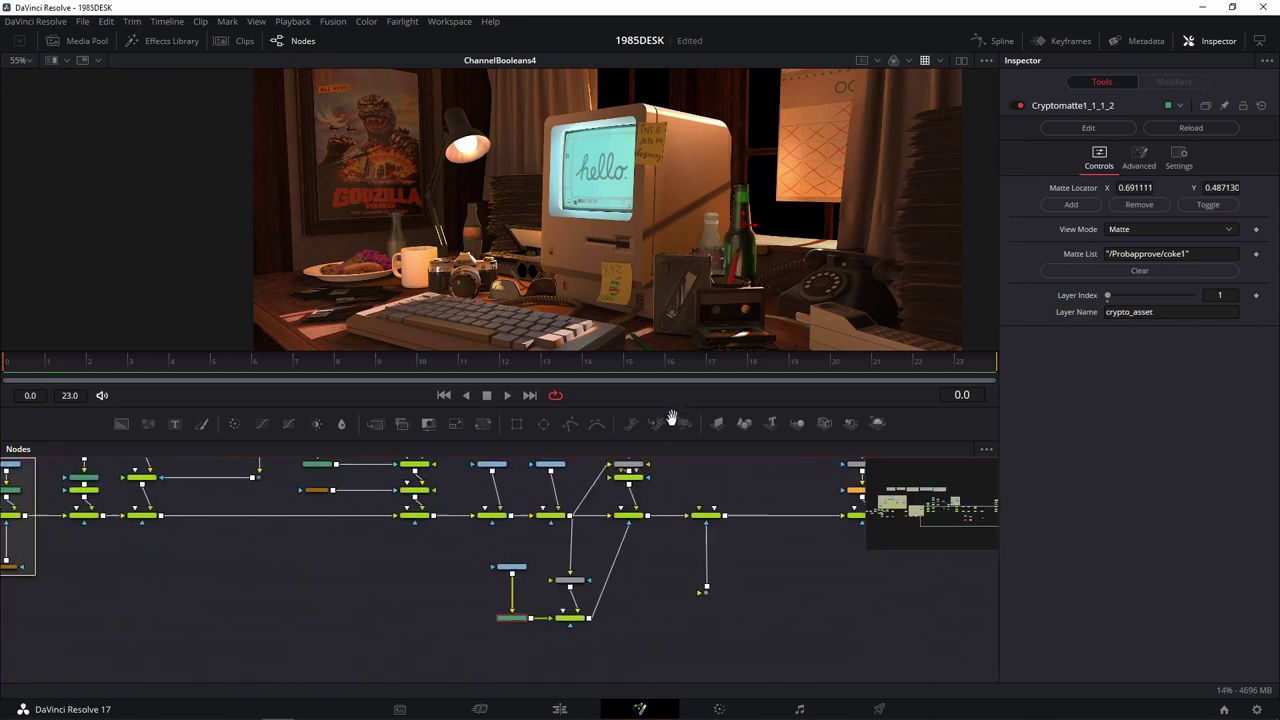
{"action": "scroll", "coordinate": [658, 521], "scroll_direction": "up", "scroll_amount": 3}
{"action": "scroll", "coordinate": [660, 540], "scroll_direction": "up", "scroll_amount": 3}
{"action": "left_click_drag", "start_coordinate": [563, 518], "coordinate": [563, 567]}
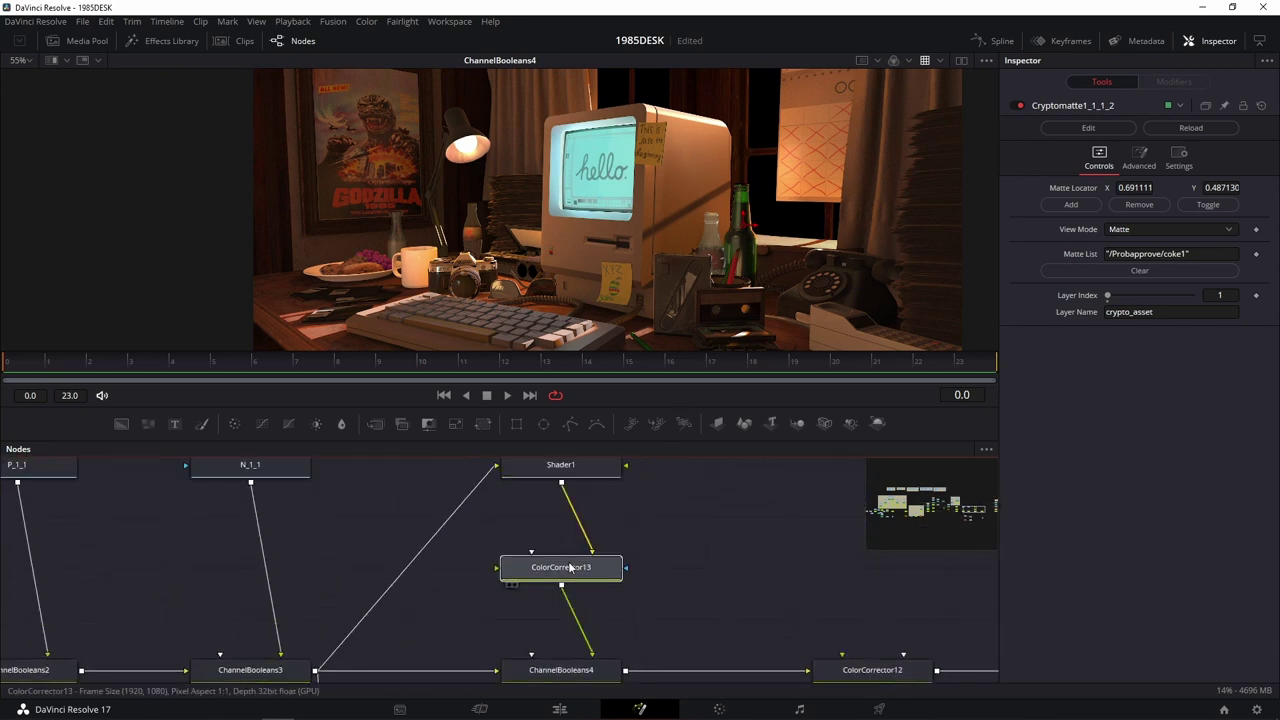
{"action": "scroll", "coordinate": [709, 519], "scroll_direction": "left", "scroll_amount": 3}
{"action": "scroll", "coordinate": [709, 519], "scroll_direction": "down", "scroll_amount": 2}
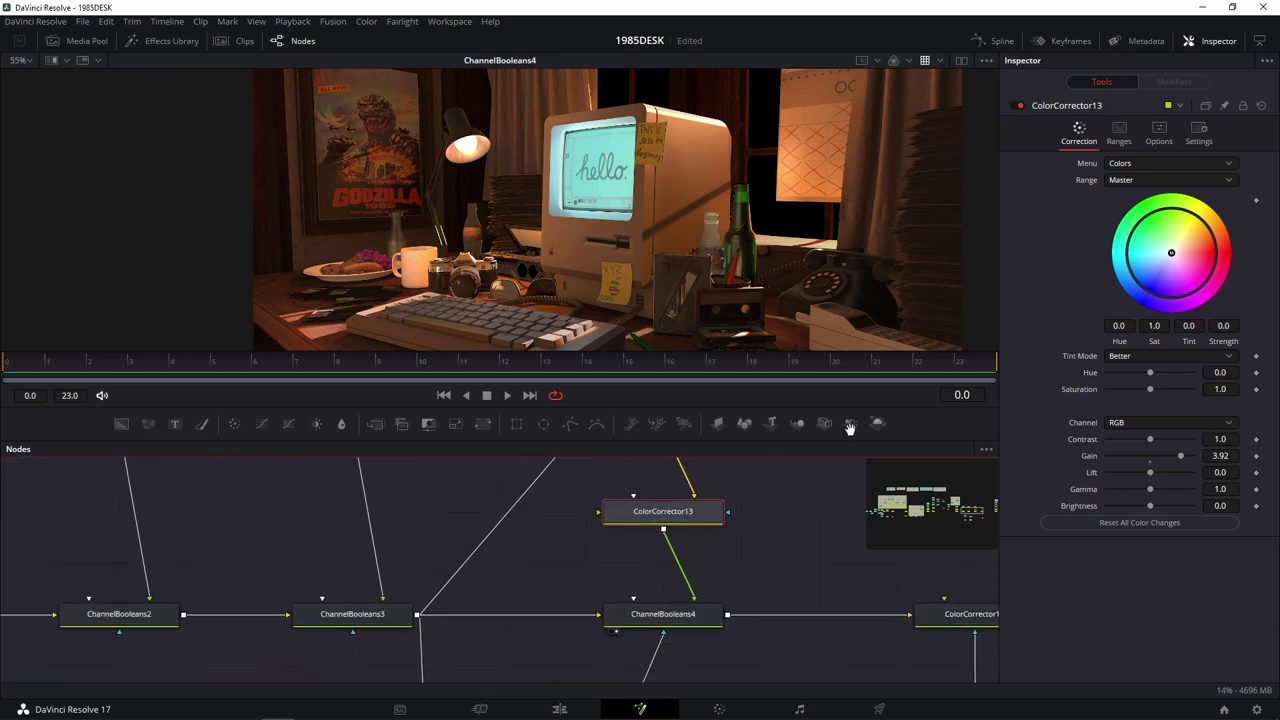
{"action": "scroll", "coordinate": [537, 522], "scroll_direction": "up", "scroll_amount": 3}
{"action": "scroll", "coordinate": [537, 522], "scroll_direction": "left", "scroll_amount": 1}
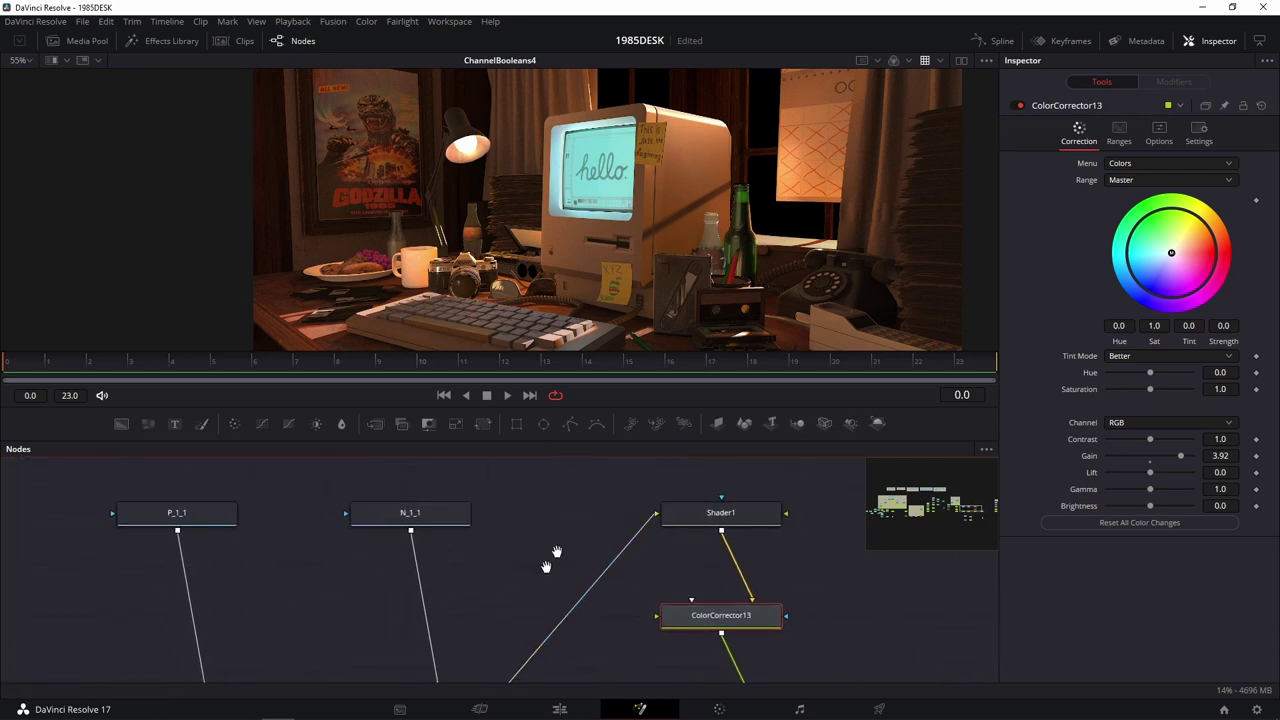
{"action": "scroll", "coordinate": [543, 563], "scroll_direction": "down", "scroll_amount": 3}
{"action": "scroll", "coordinate": [543, 563], "scroll_direction": "left", "scroll_amount": 3}
{"action": "scroll", "coordinate": [371, 462], "scroll_direction": "down", "scroll_amount": 3}
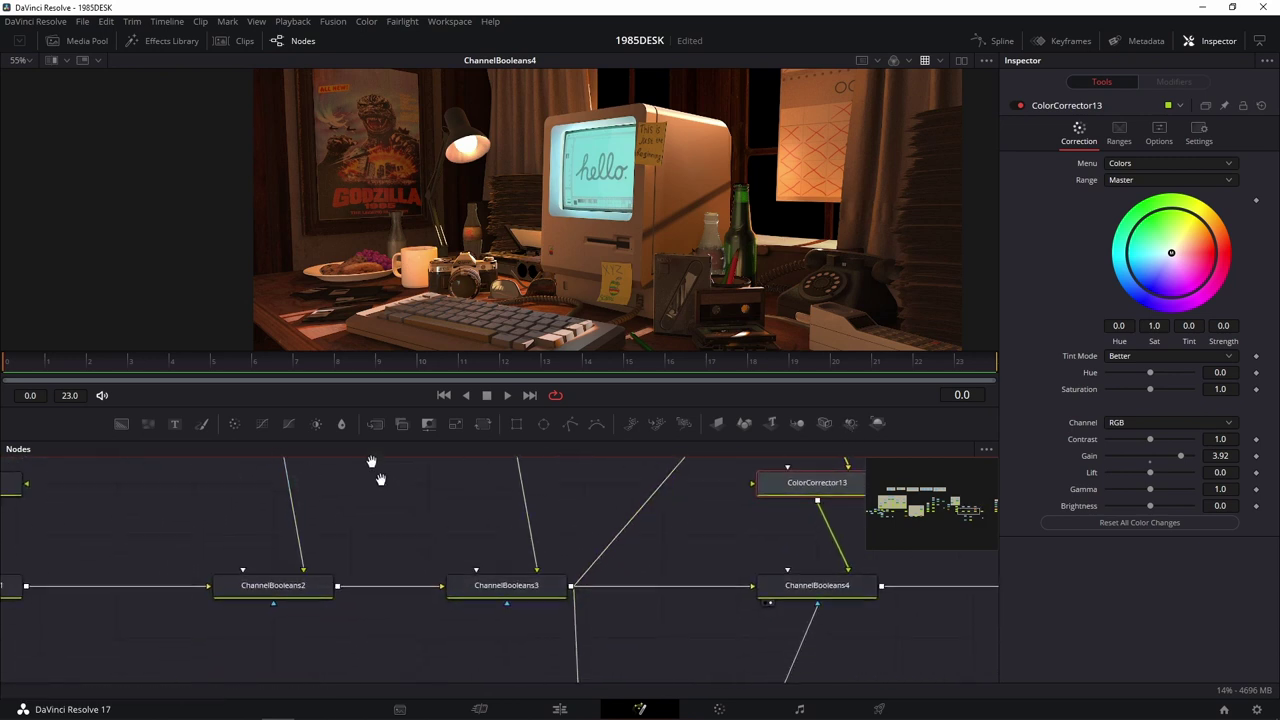
{"action": "scroll", "coordinate": [420, 560], "scroll_direction": "right", "scroll_amount": 1}
{"action": "scroll", "coordinate": [475, 648], "scroll_direction": "down", "scroll_amount": 3}
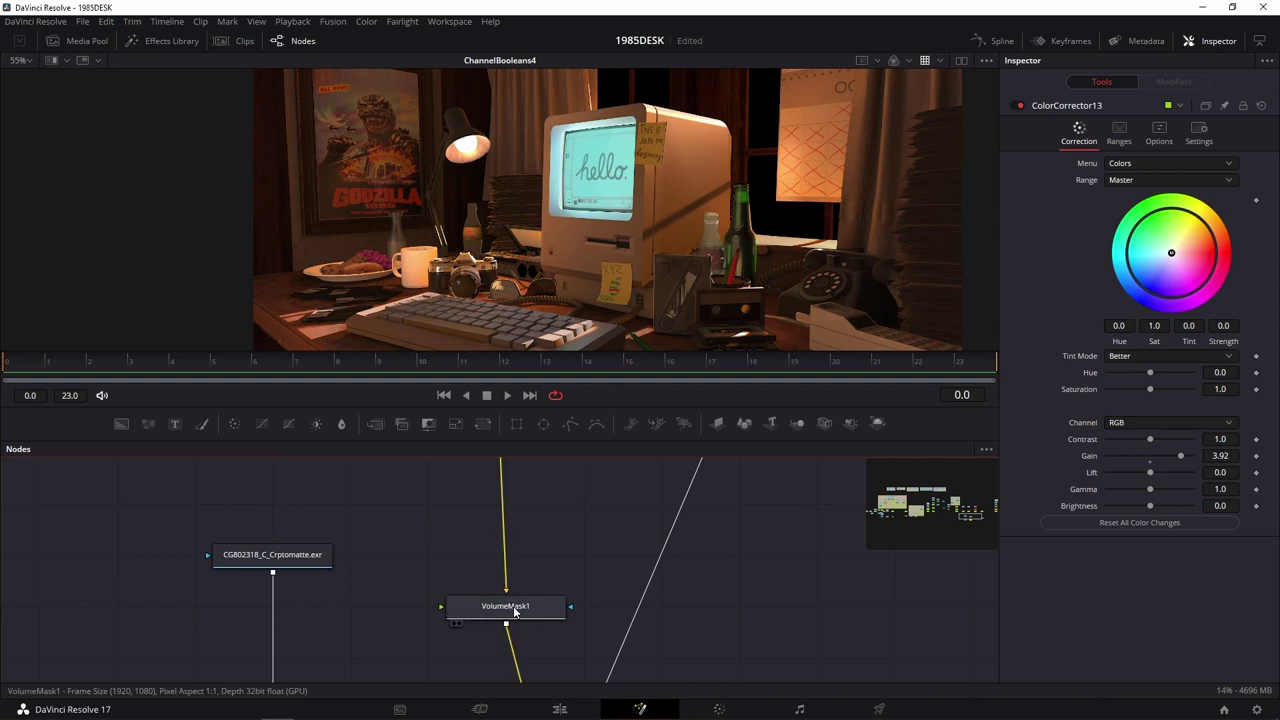
{"action": "mouse_move", "coordinate": [514, 611]}
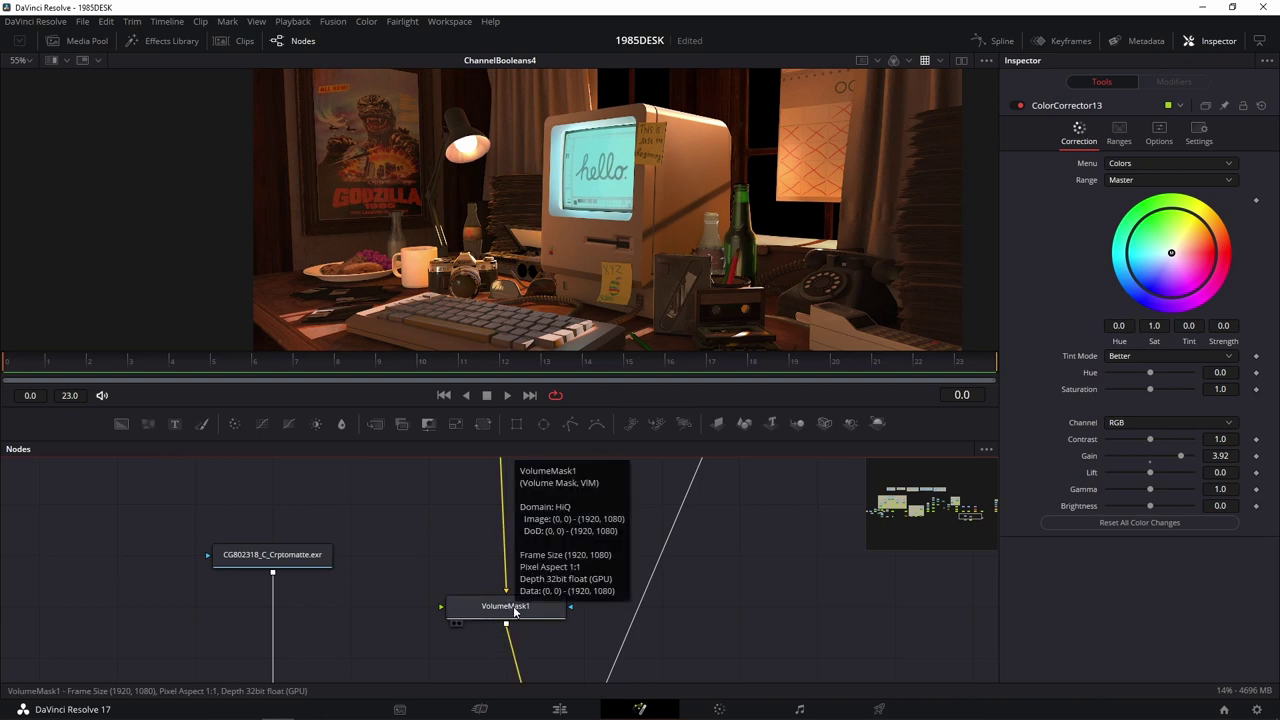
{"action": "scroll", "coordinate": [612, 501], "scroll_direction": "down", "scroll_amount": 2}
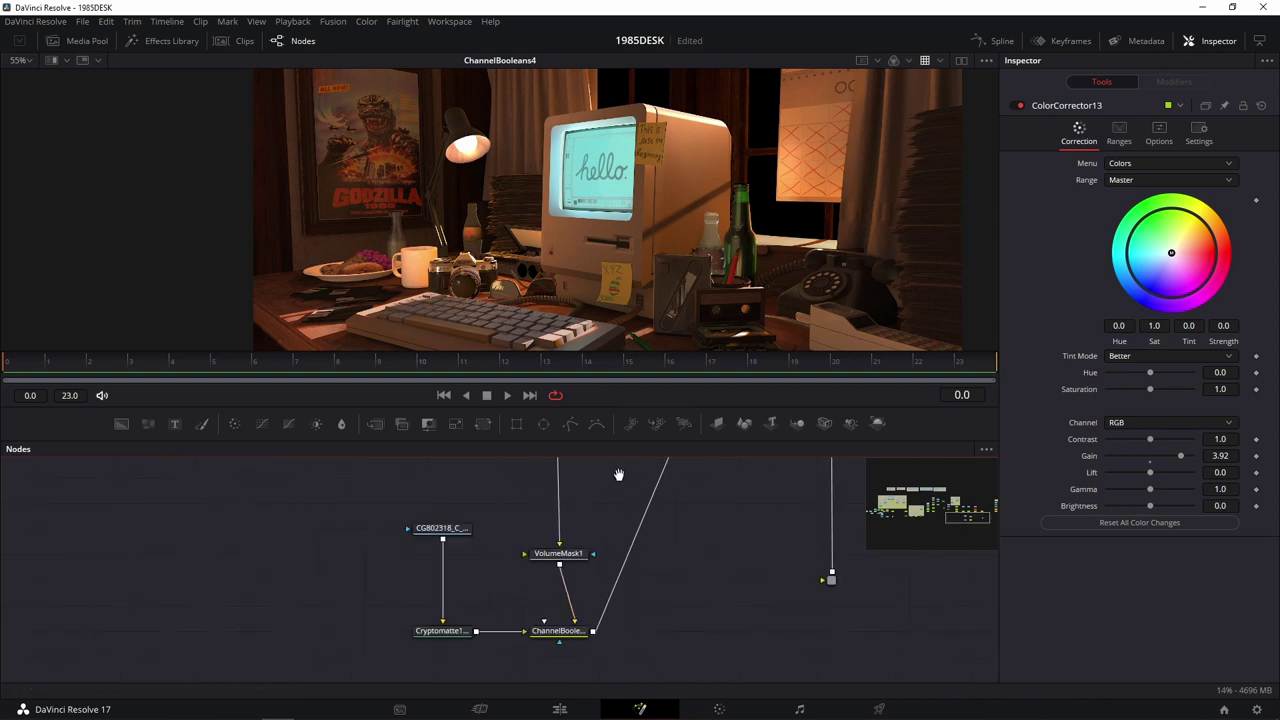
{"action": "scroll", "coordinate": [618, 474], "scroll_direction": "down", "scroll_amount": 2}
{"action": "scroll", "coordinate": [594, 594], "scroll_direction": "up", "scroll_amount": 2}
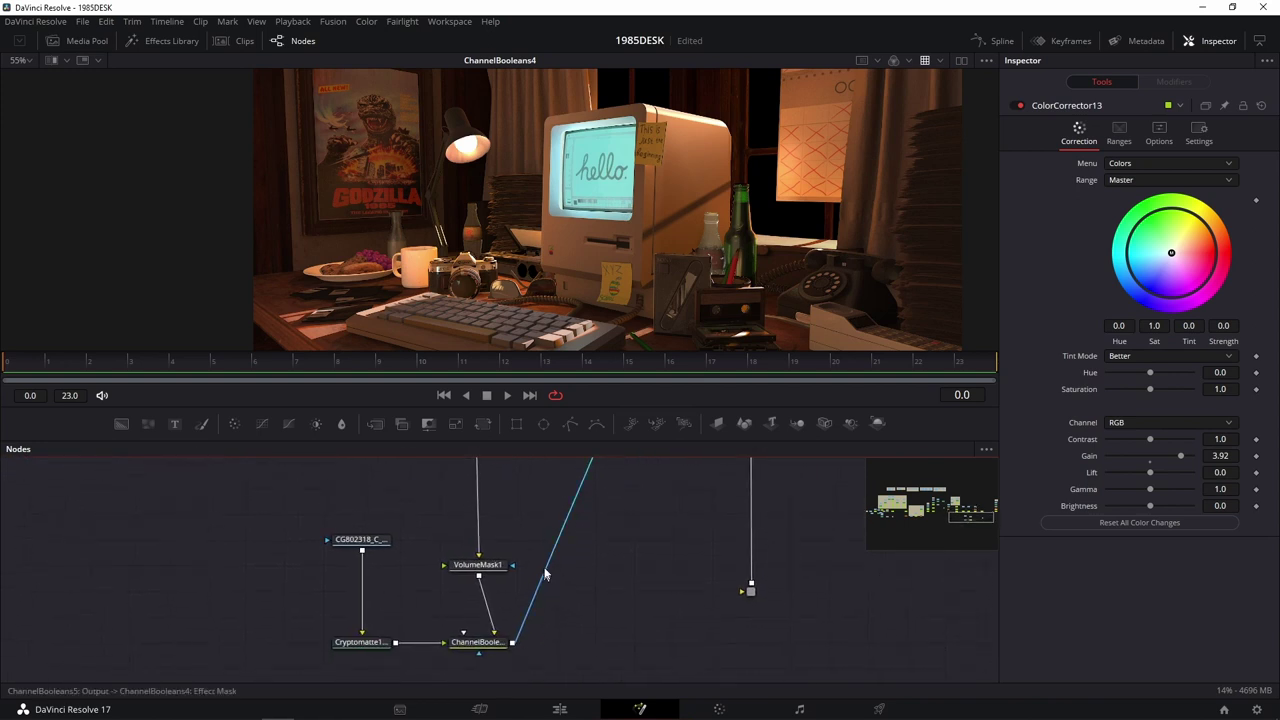
Place ChannelBooleans5 right of VolumeMask1 and bend the Cryptomatte1 link through PipeRouter4 at a right angle.
{"action": "left_click_drag", "start_coordinate": [478, 642], "coordinate": [595, 564]}
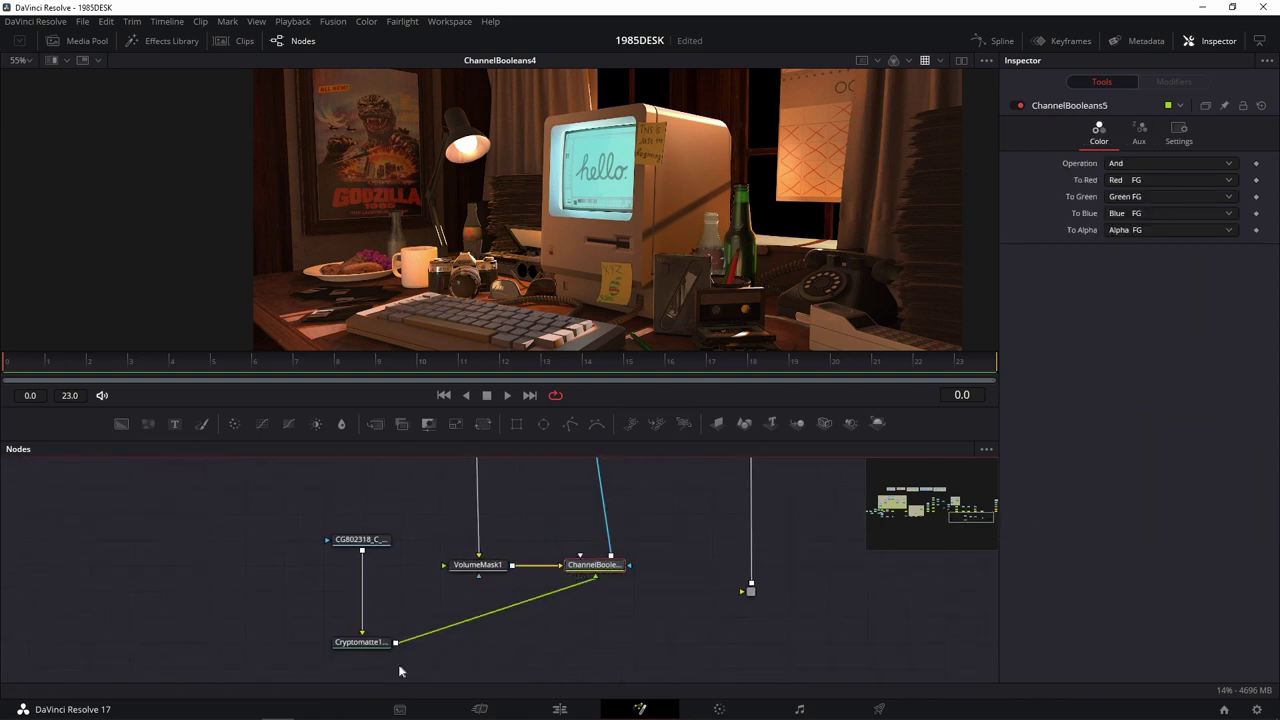
{"action": "left_click", "coordinate": [501, 620], "text": "alt"}
{"action": "left_click_drag", "start_coordinate": [501, 618], "coordinate": [597, 645]}
{"action": "scroll", "coordinate": [696, 532], "scroll_direction": "down", "scroll_amount": 3}
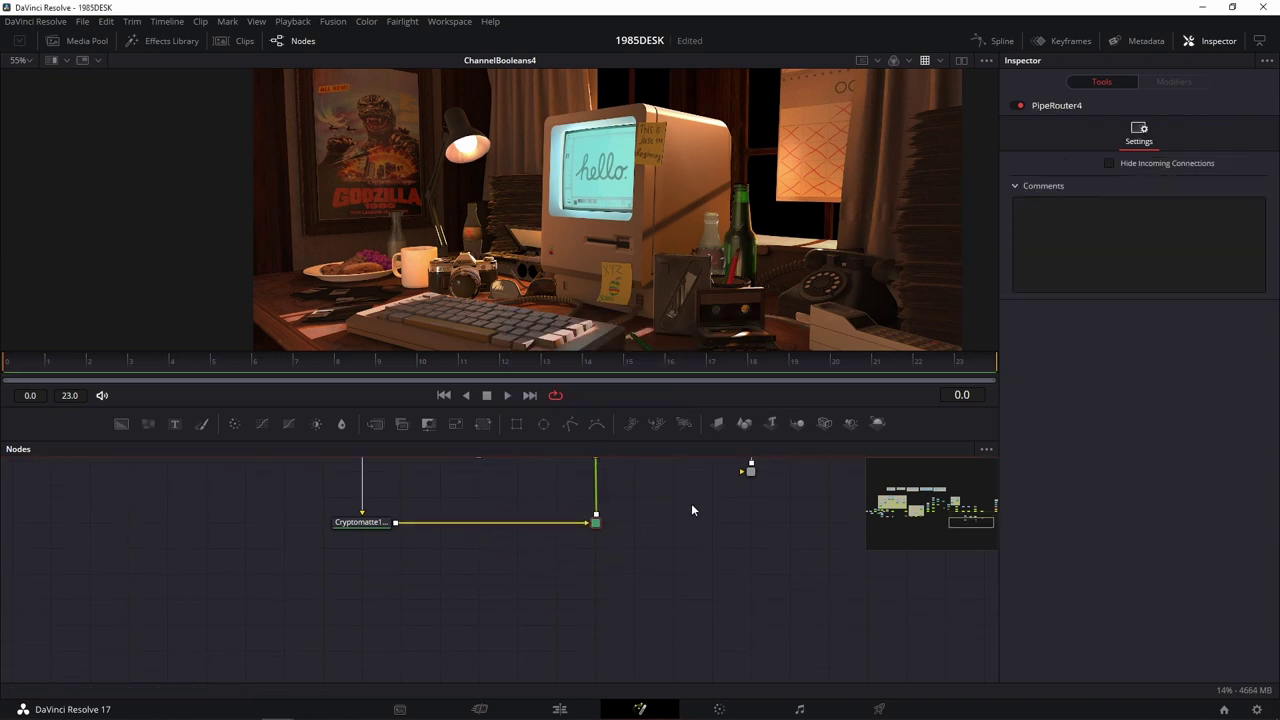
{"action": "scroll", "coordinate": [691, 503], "scroll_direction": "down", "scroll_amount": 3}
{"action": "scroll", "coordinate": [680, 543], "scroll_direction": "down", "scroll_amount": 3}
{"action": "scroll", "coordinate": [667, 547], "scroll_direction": "down", "scroll_amount": 3}
{"action": "scroll", "coordinate": [667, 547], "scroll_direction": "up", "scroll_amount": 1}
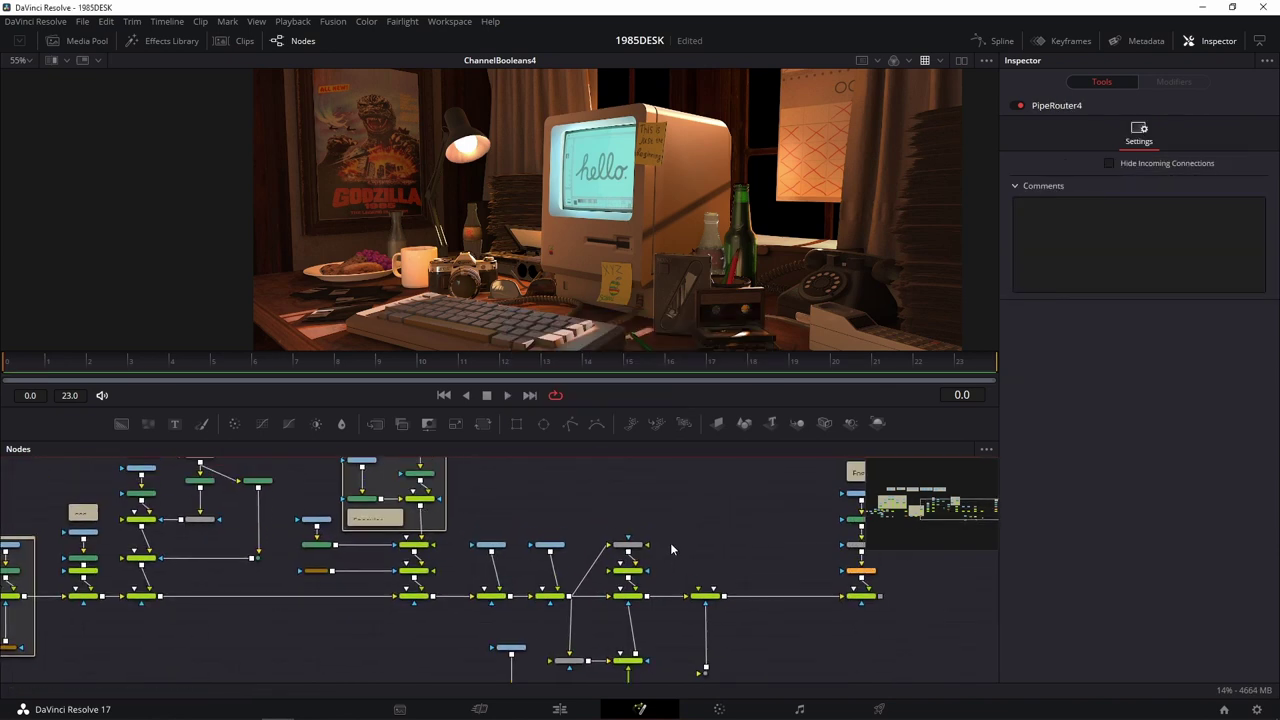